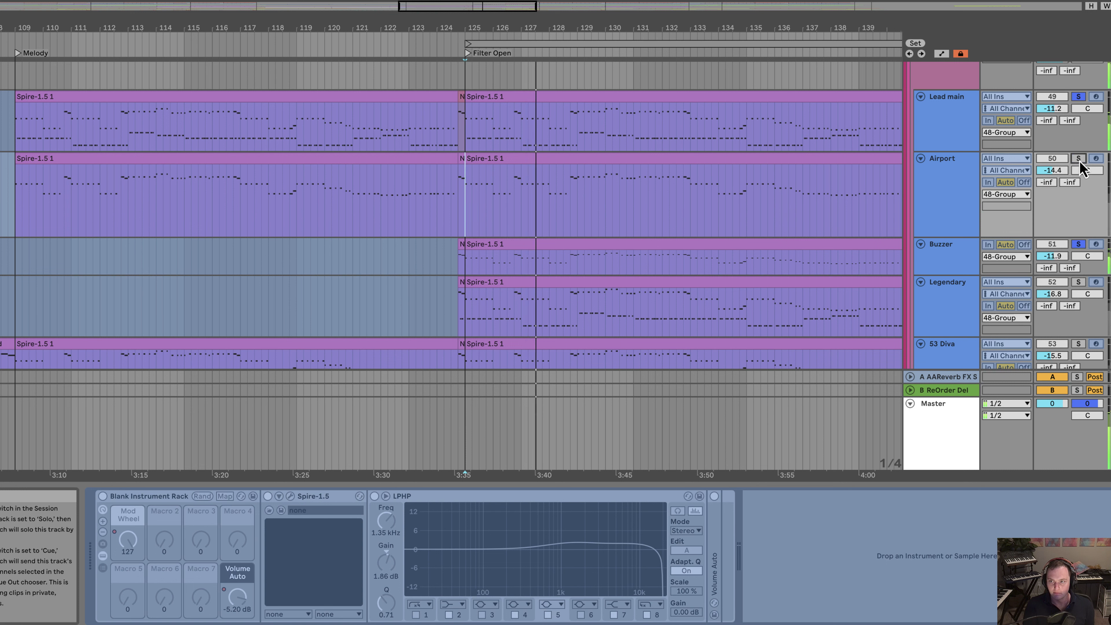
Step: Solo the Airport track together with Lead main and Buzzer, listen to the layers, and select the Buzzer track
click(1078, 158)
click(1077, 97)
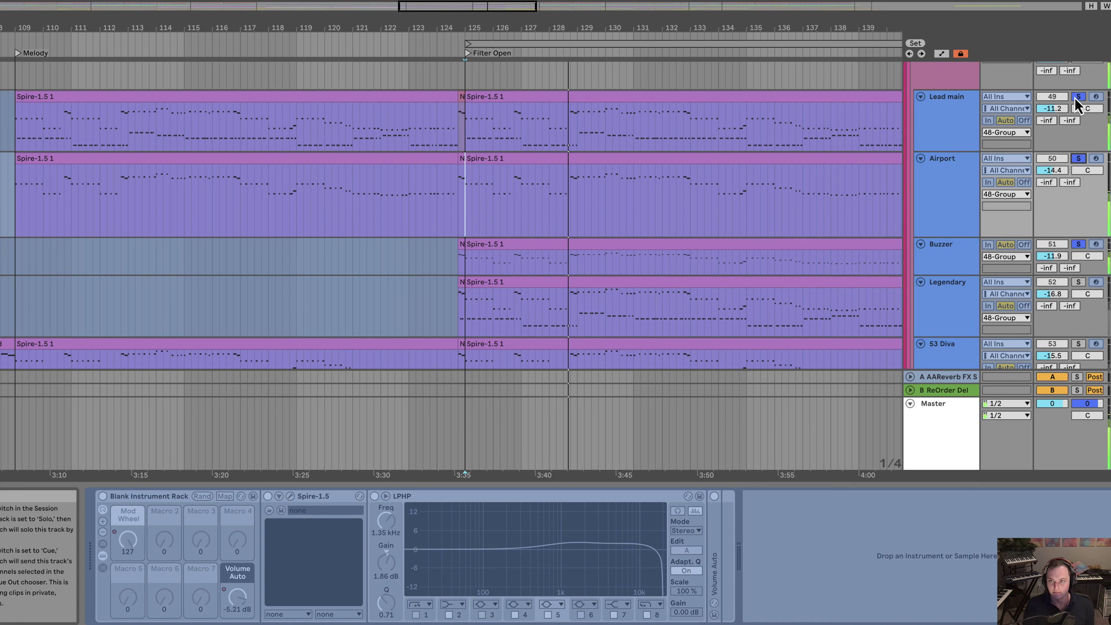
click(1077, 97)
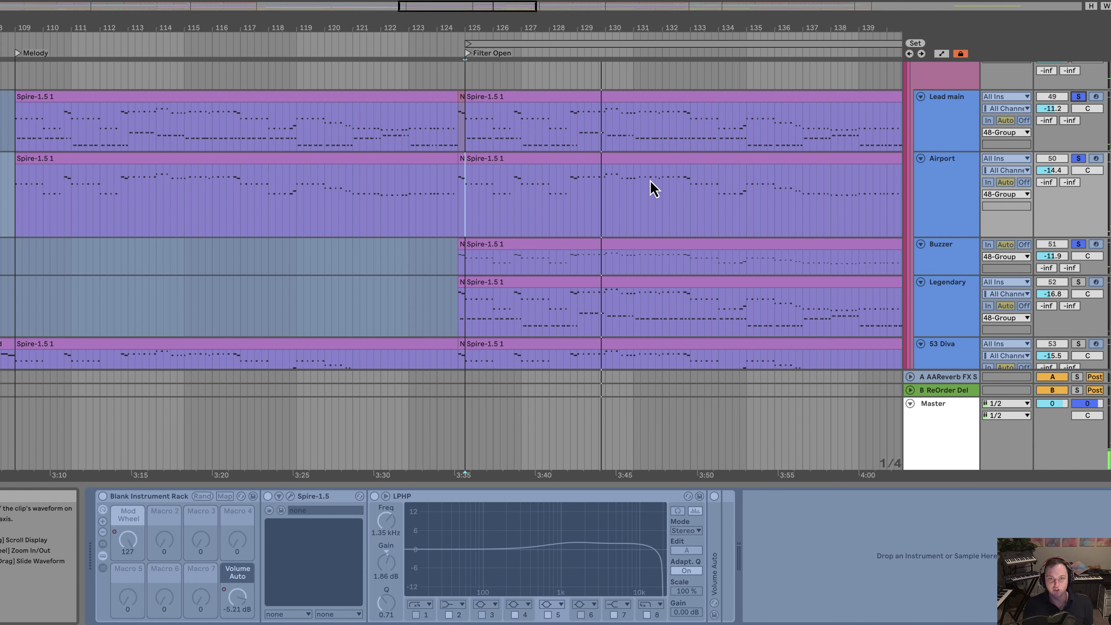
click(965, 269)
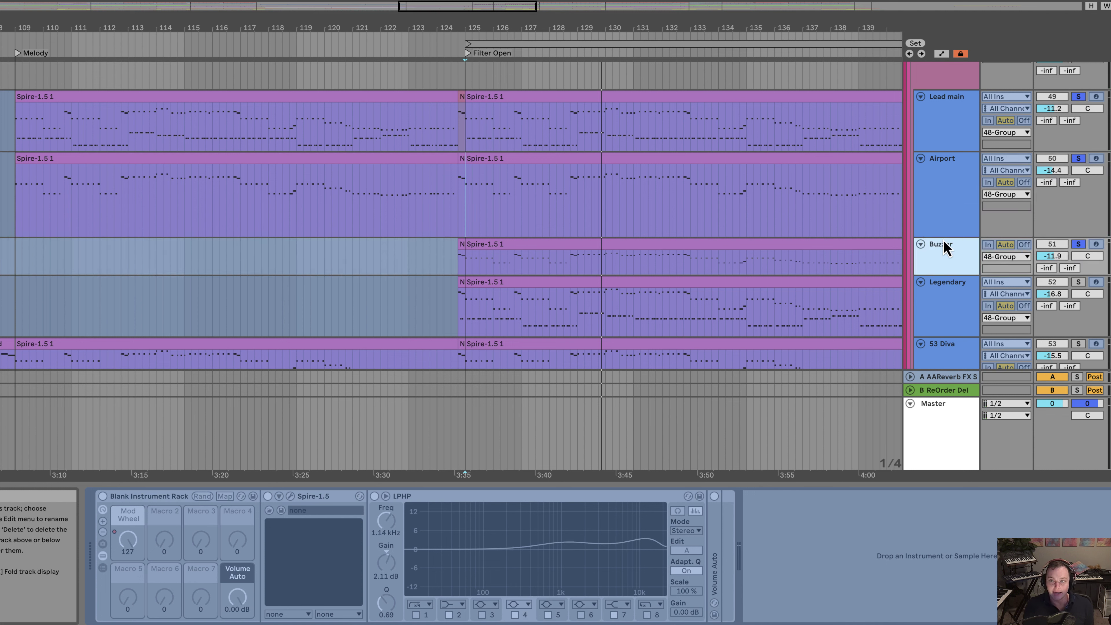
Step: Add the Legendary track to the soloed lead layers and play from the Filter Open marker
scroll(394, 245, down, 3)
click(451, 218)
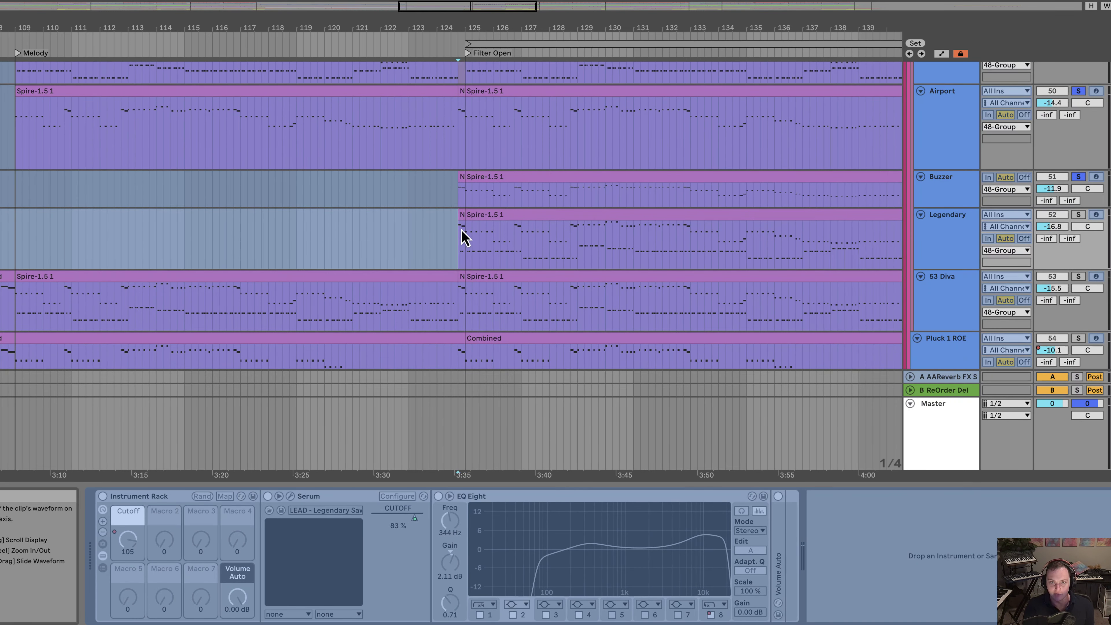
click(1044, 237)
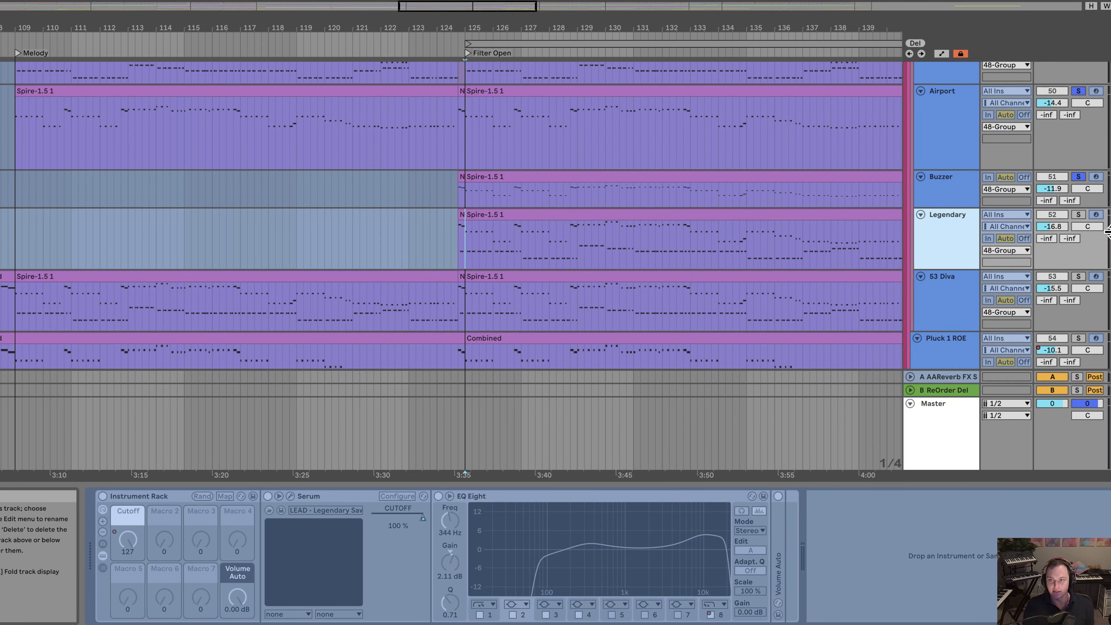
click(1078, 214)
click(952, 253)
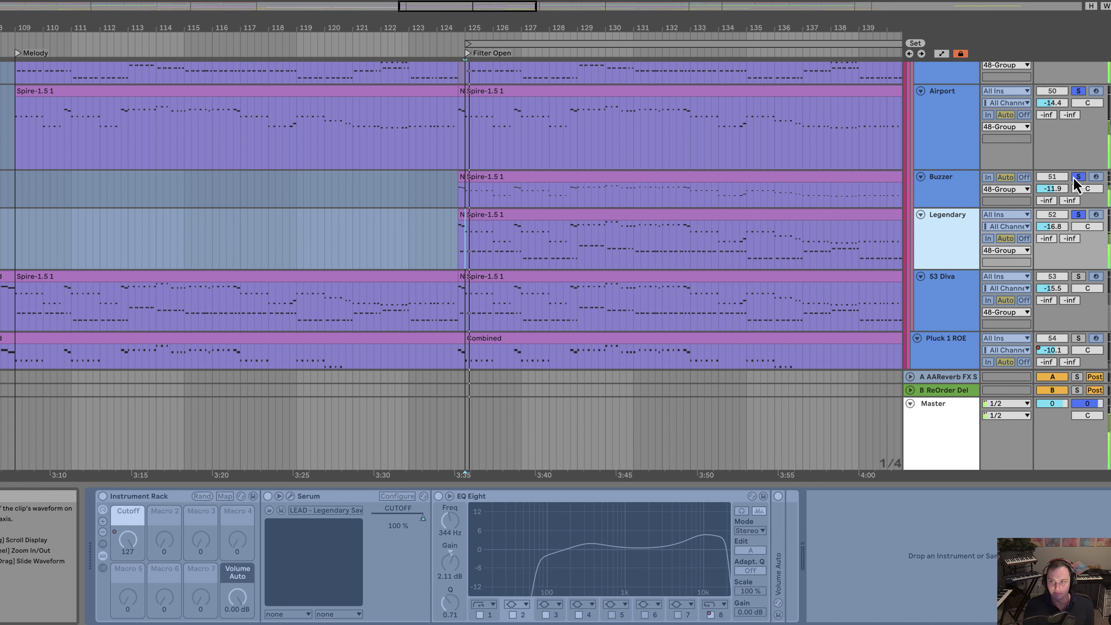
Step: Clear the solos on the lead layers and listen to the Legendary track soloed on its own
click(1077, 178)
scroll(1083, 166, up, 3)
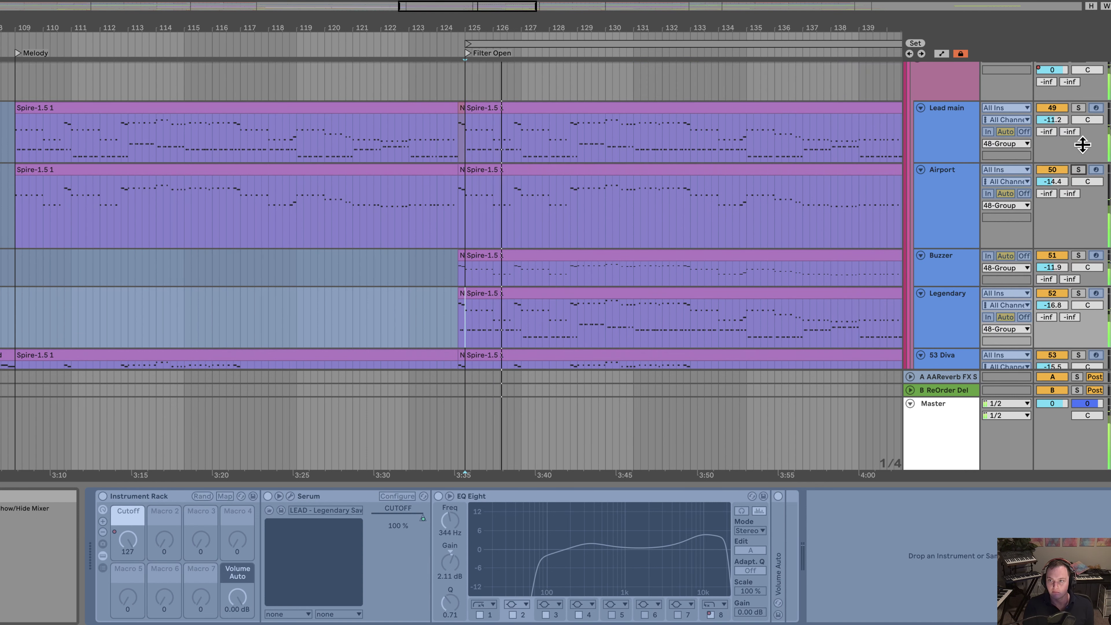
scroll(1082, 145, down, 2)
click(1078, 258)
scroll(975, 240, down, 2)
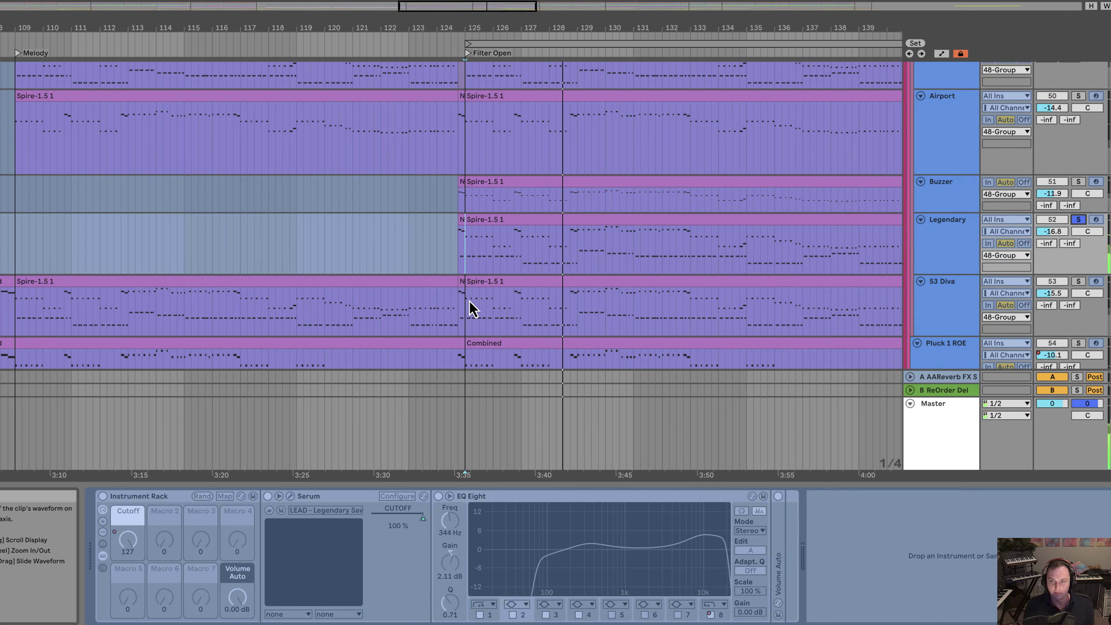
Step: Solo only the S3 Diva track and play it from the Filter Open marker
scroll(525, 271, down, 1)
click(463, 273)
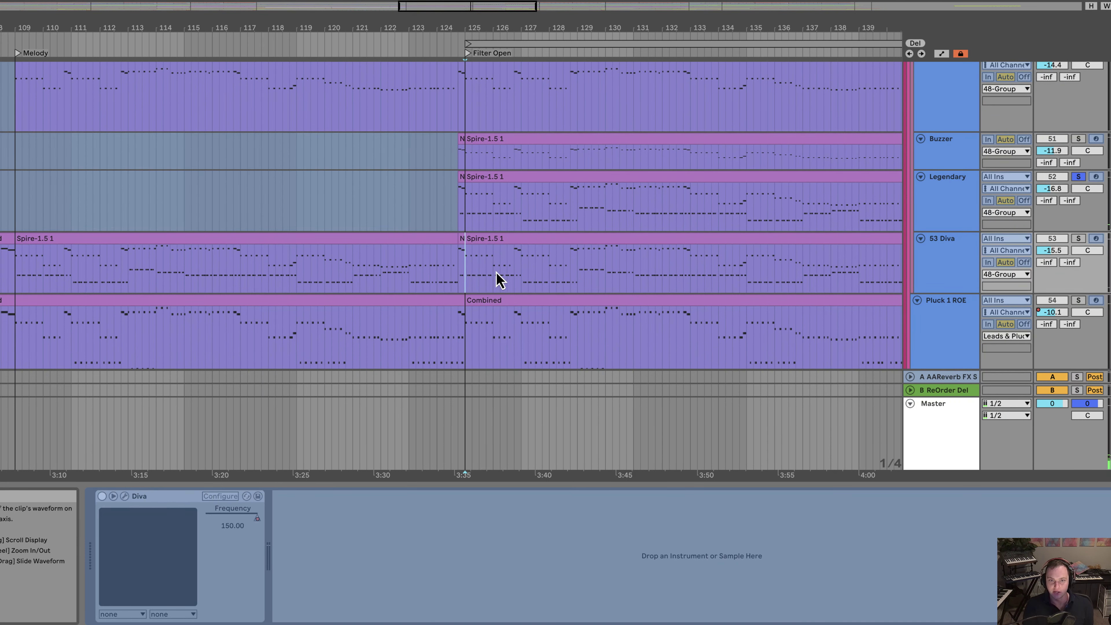
click(1036, 273)
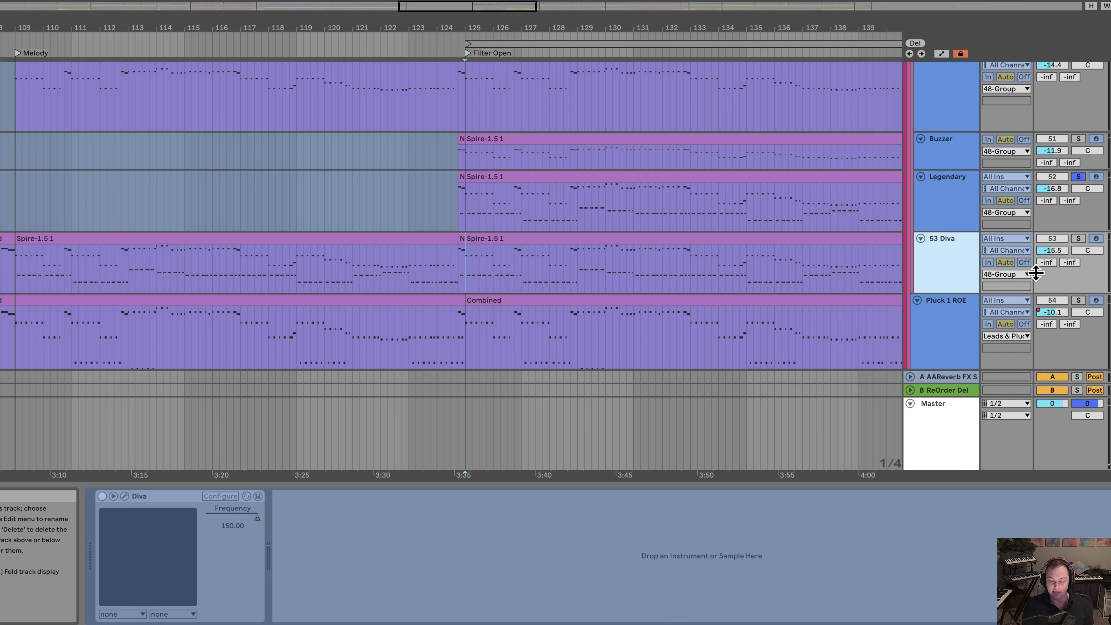
click(1079, 239)
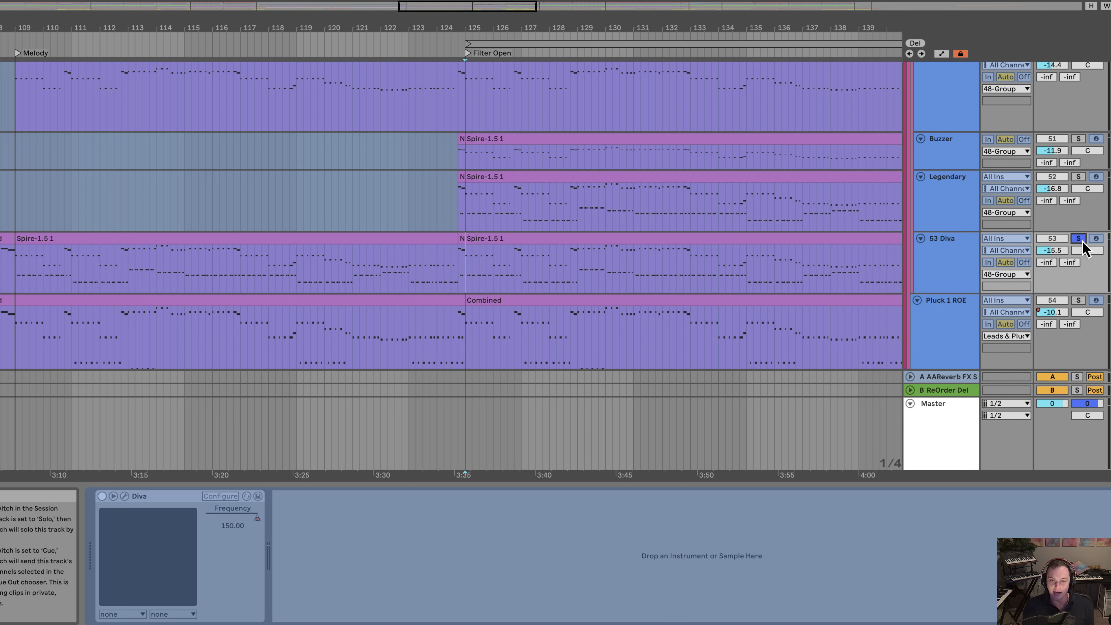
key(space)
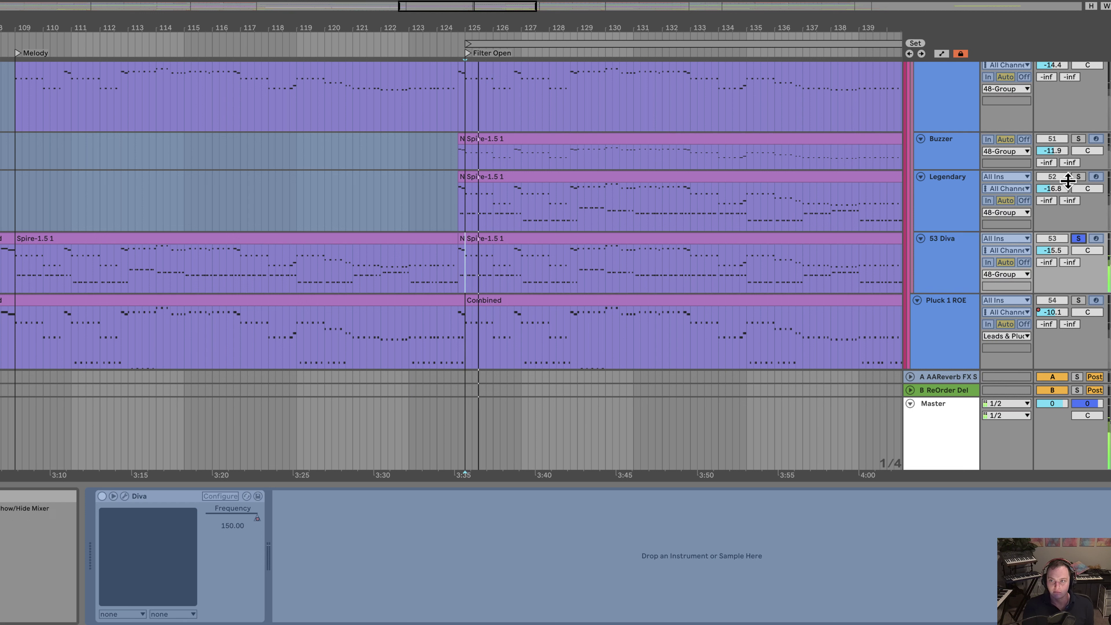
Step: Add Legendary, Buzzer, Airport and Lead main to the soloed S3 Diva track to hear the full lead stack
super+click(1078, 178)
super+click(1079, 138)
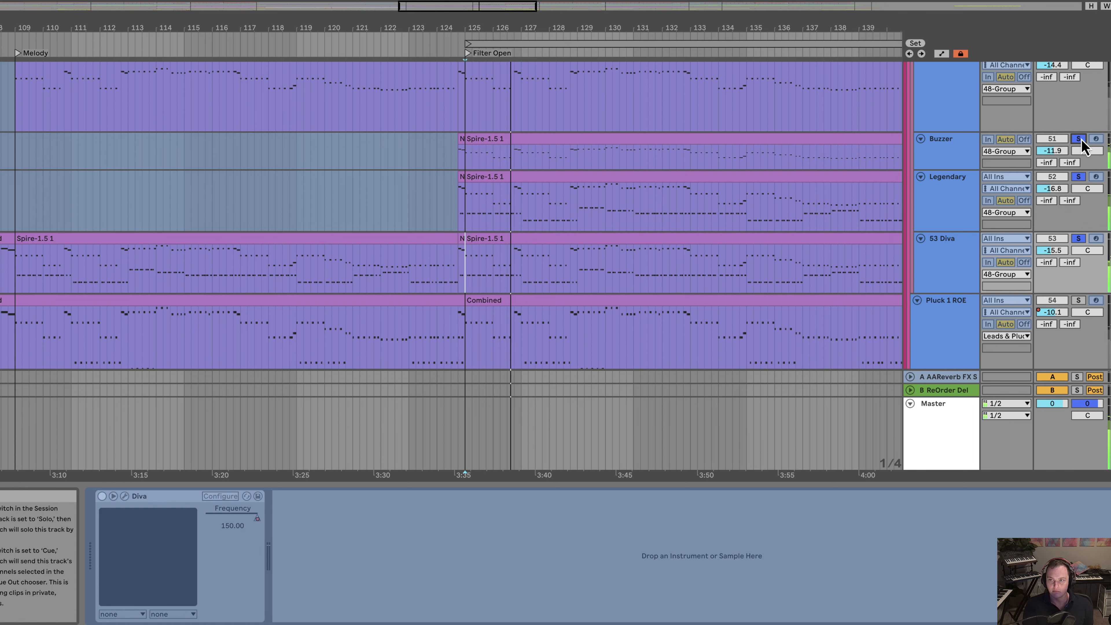
scroll(1080, 148, up, 3)
scroll(1030, 175, up, 3)
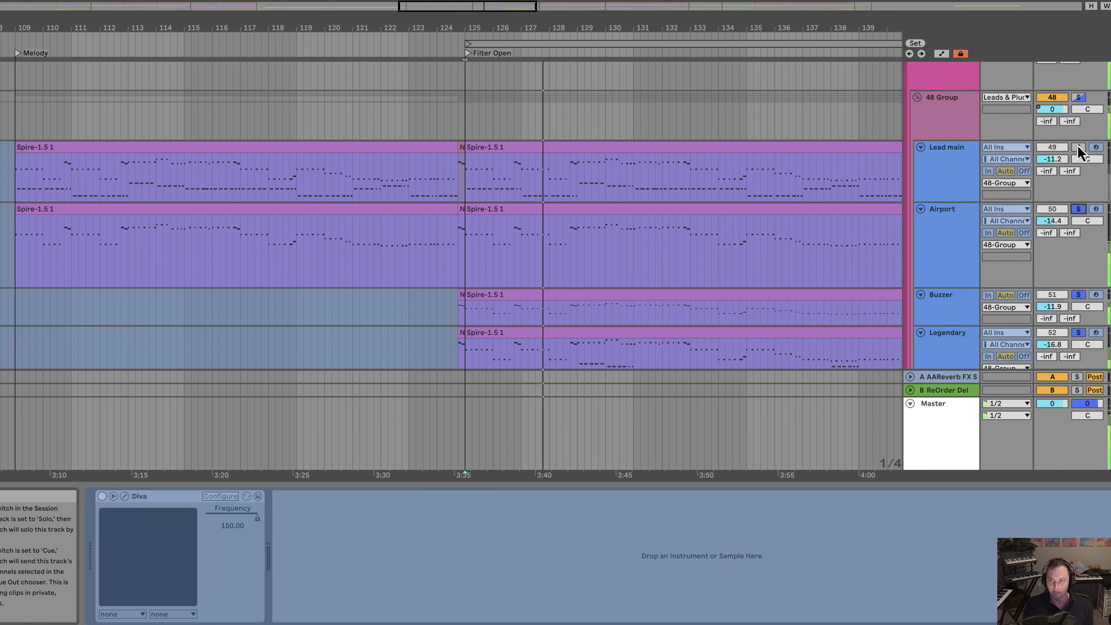
super+click(1078, 145)
scroll(923, 240, down, 3)
scroll(746, 273, down, 5)
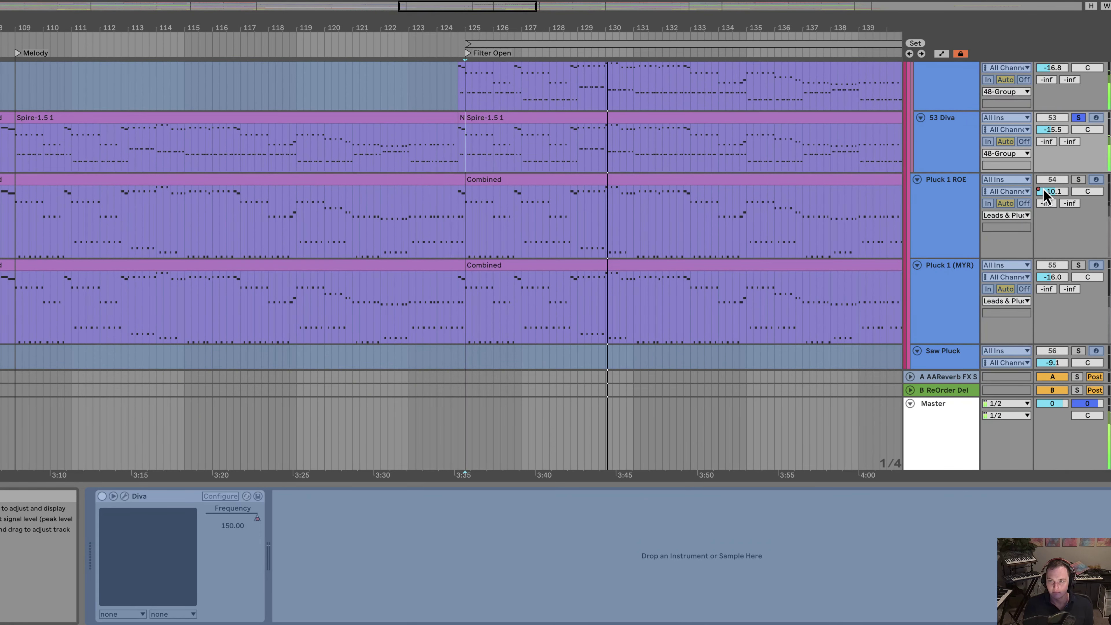
scroll(775, 281, down, 2)
scroll(775, 280, up, 8)
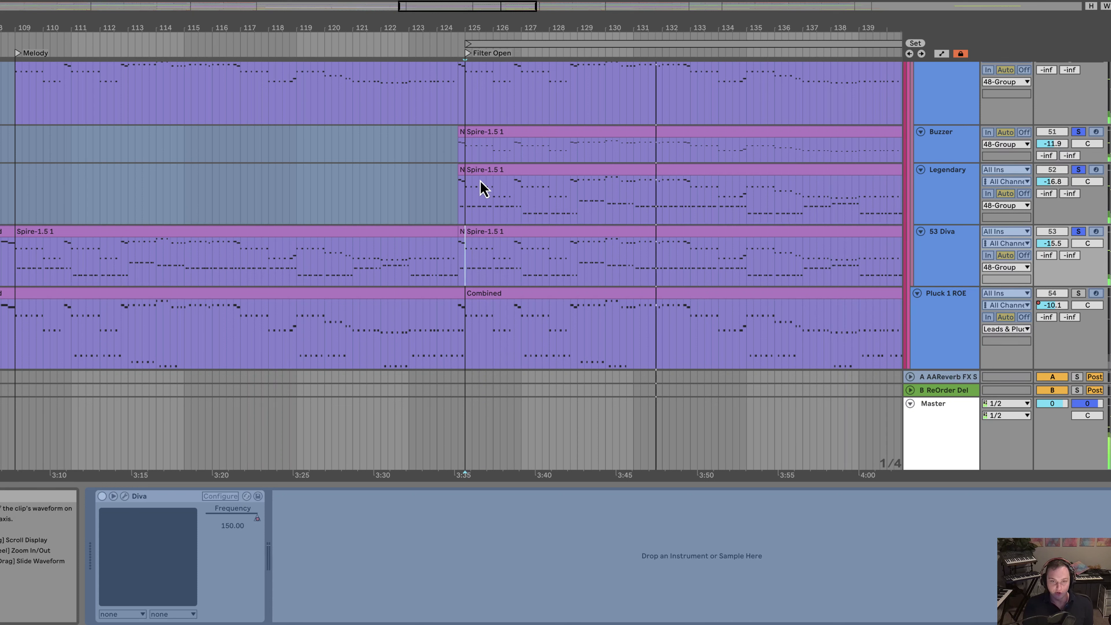
Step: Solo only the Pluck 1 ROE track and play it from the Filter Open marker
click(451, 231)
click(945, 330)
scroll(844, 289, down, 8)
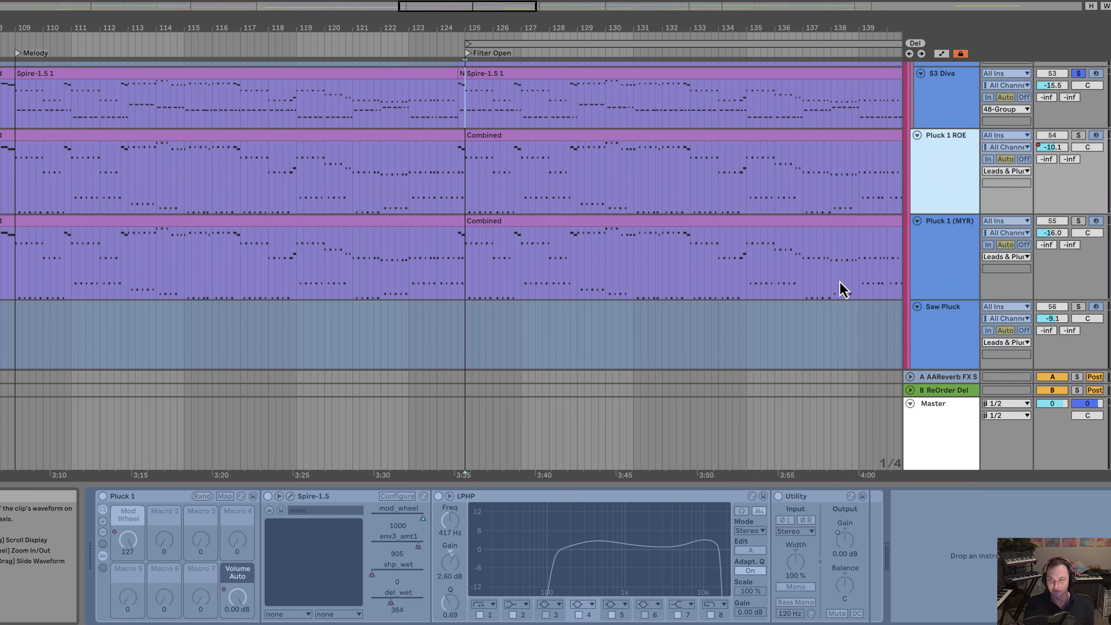
click(467, 173)
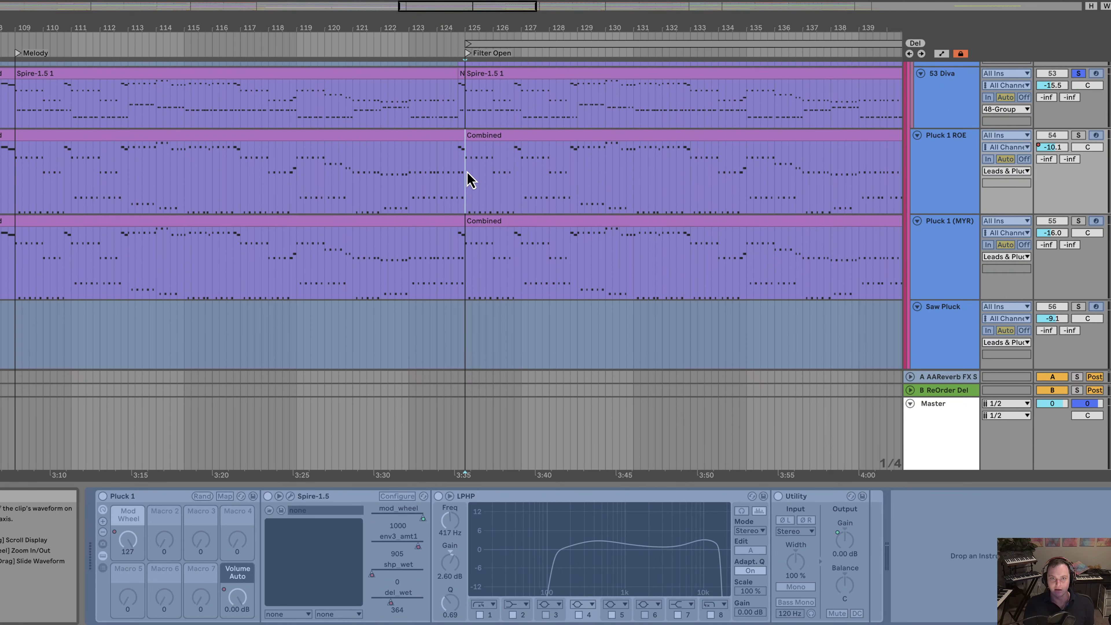
scroll(463, 210, up, 1)
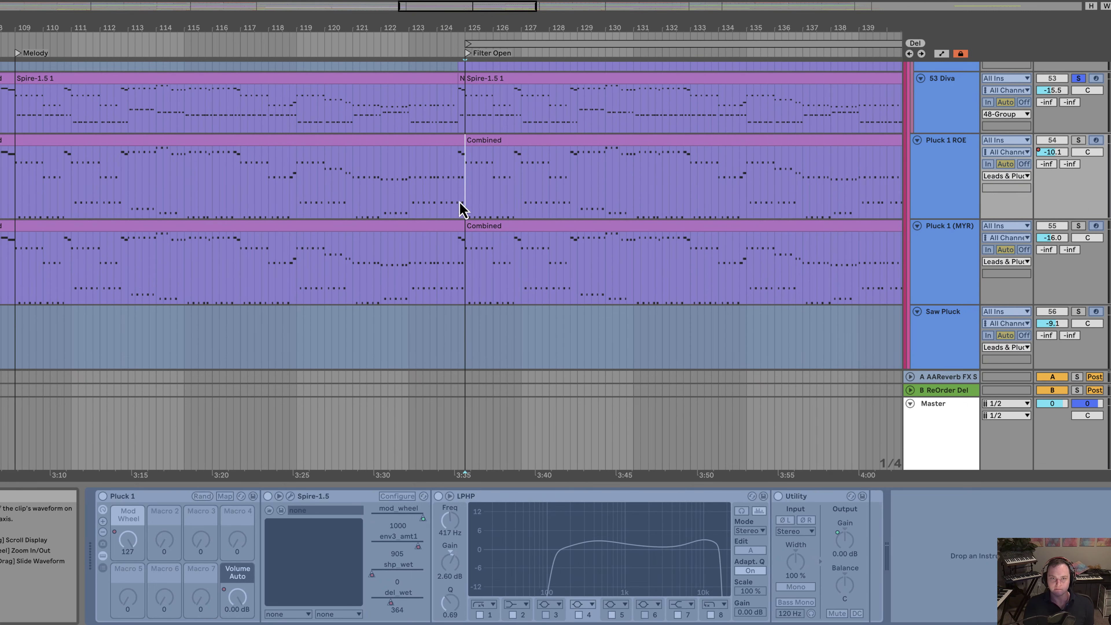
click(1078, 140)
click(978, 162)
key(space)
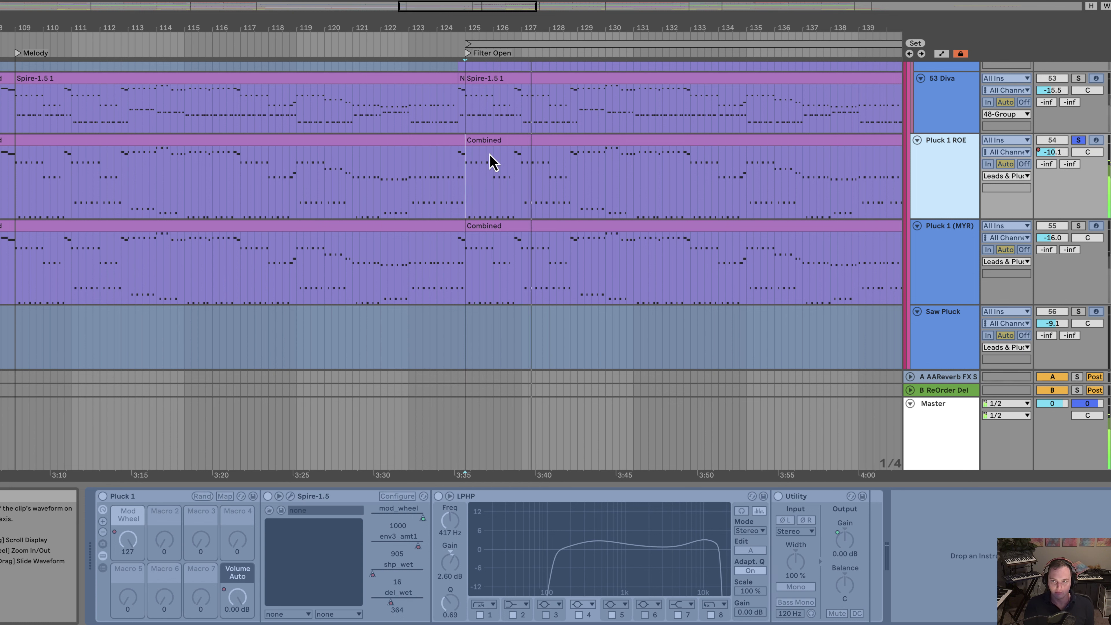
Step: Solo the Pluck 1 (MYR) track, play it from the Filter Open marker, and add Pluck 1 ROE to the solo
scroll(471, 274, down, 2)
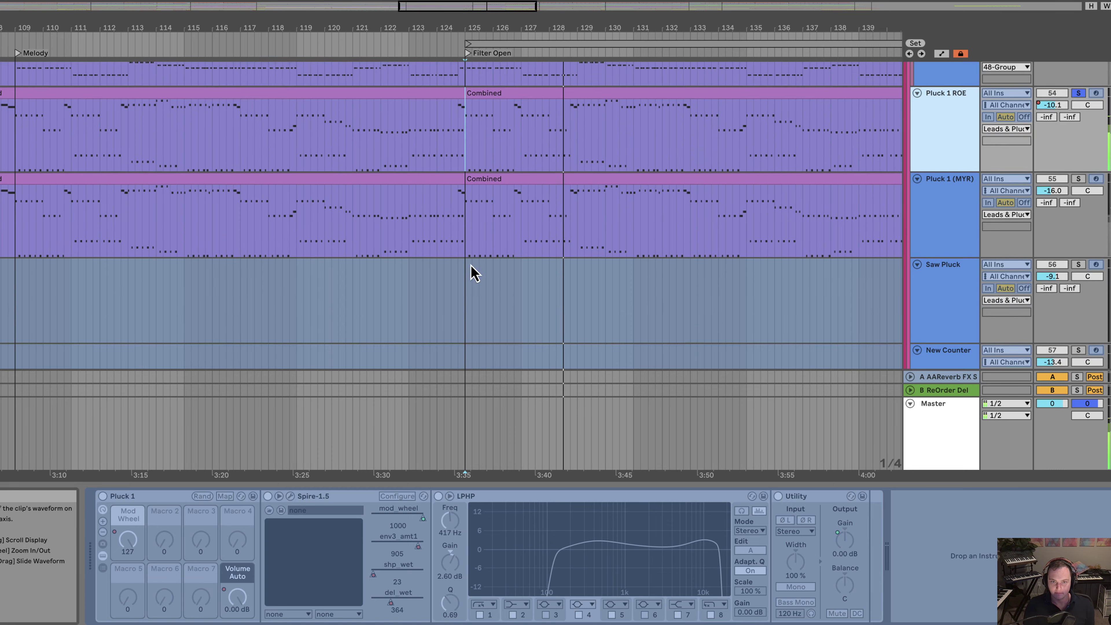
scroll(471, 268, up, 2)
scroll(480, 26, down, 5)
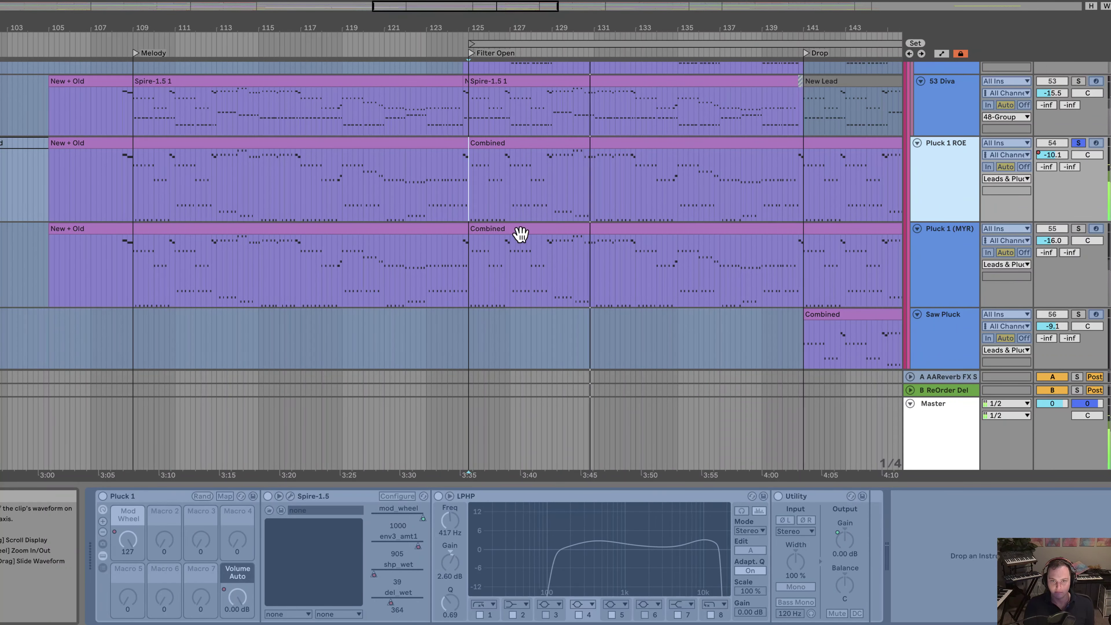
click(1078, 229)
click(464, 262)
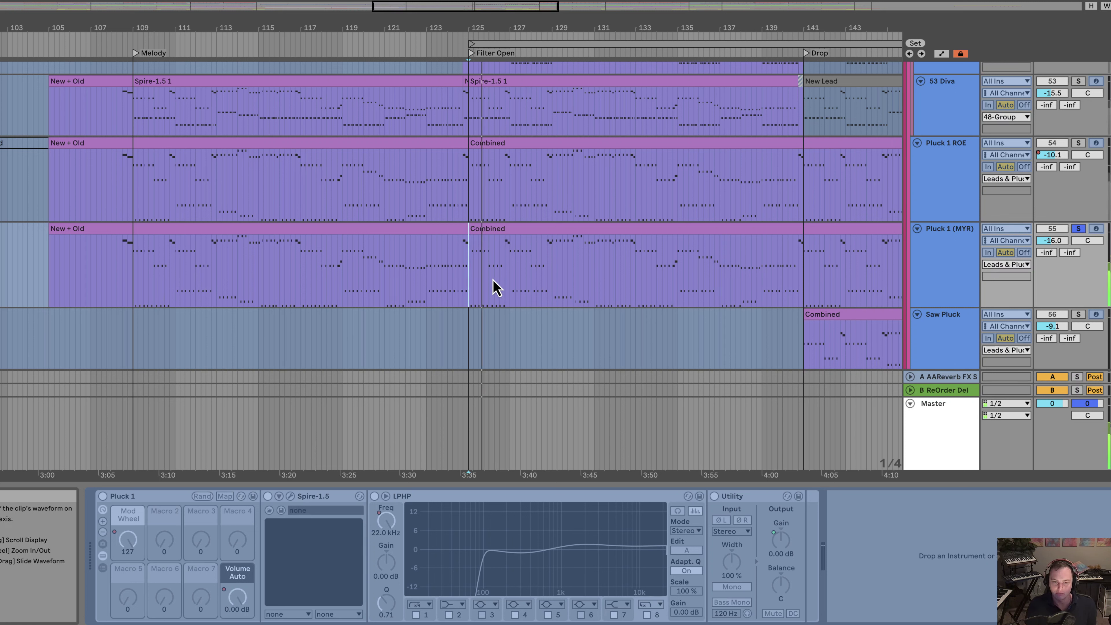
click(1077, 143)
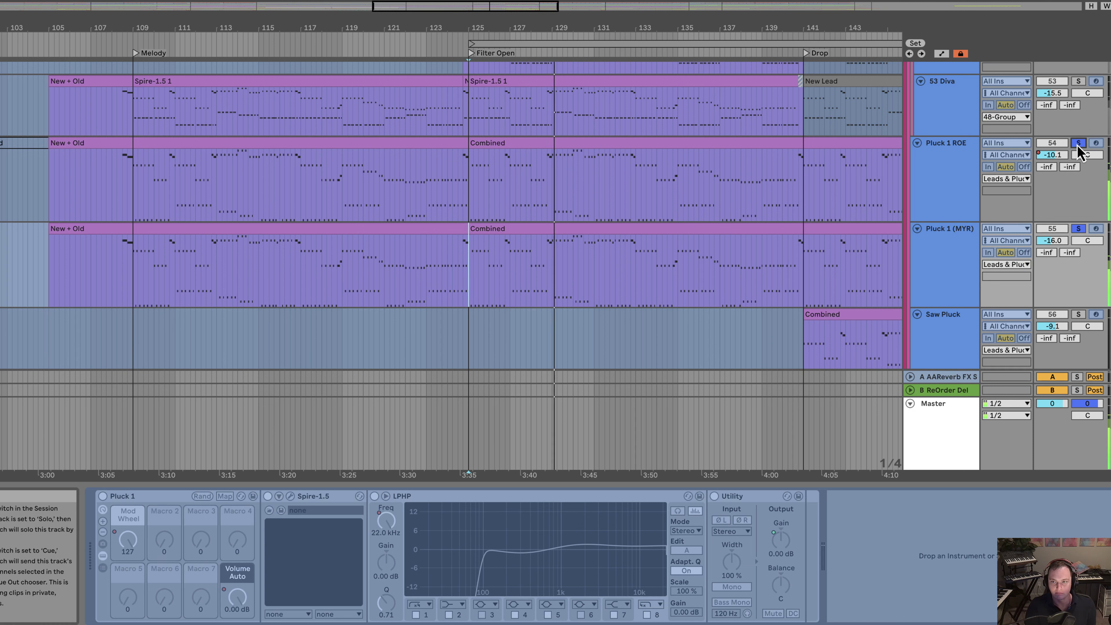
Step: Solo only the Saw Pluck track and play it from just before the Drop marker
scroll(656, 263, down, 5)
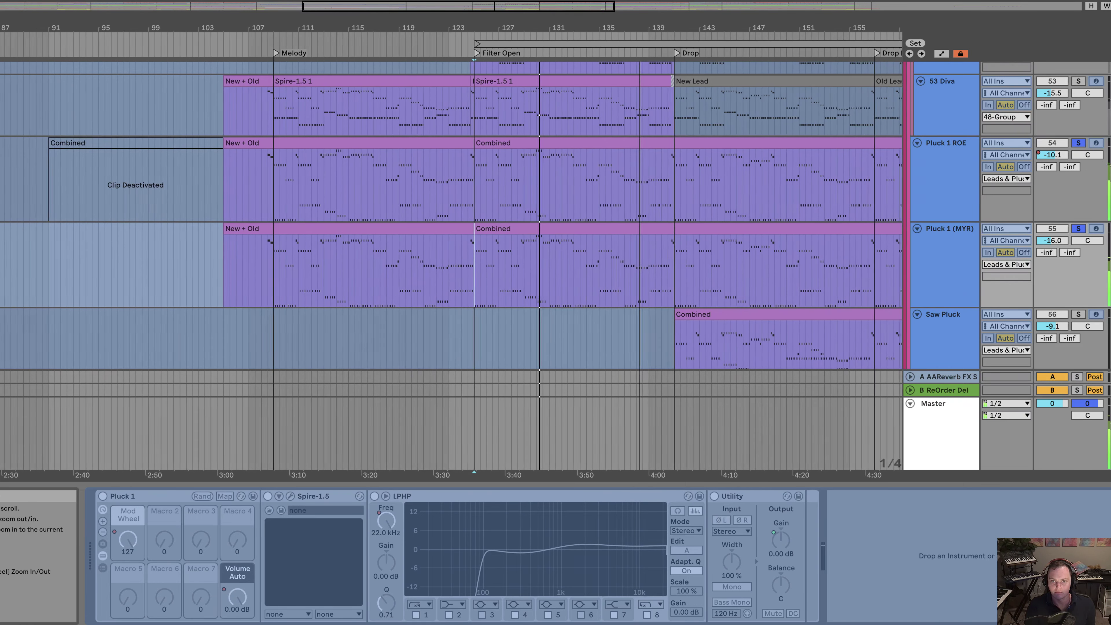
scroll(611, 238, down, 3)
click(651, 240)
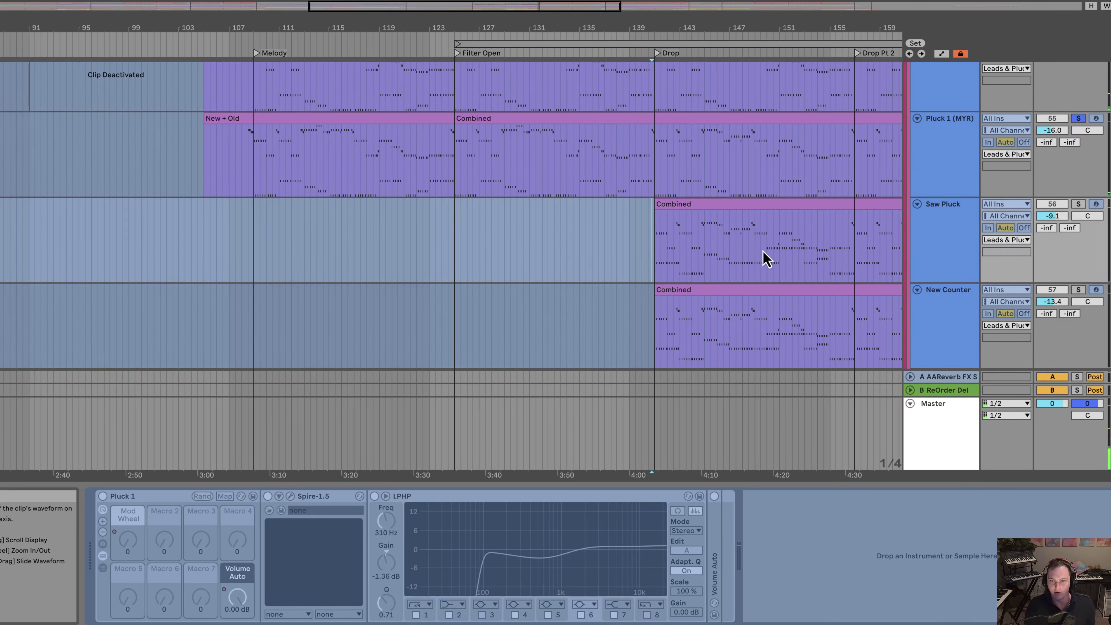
drag(641, 41, 414, 43)
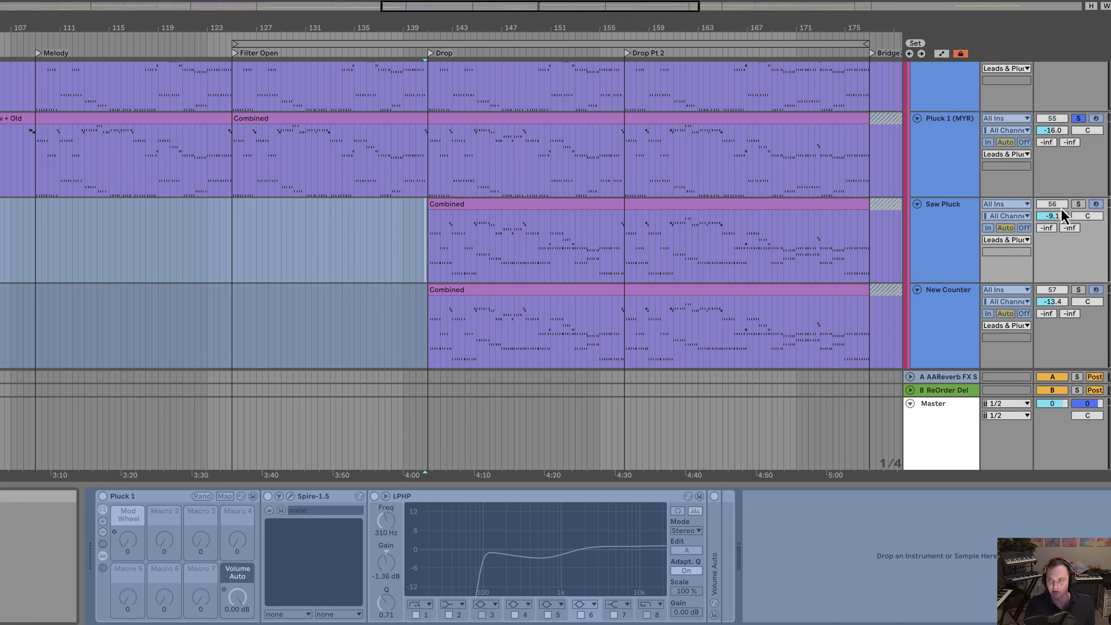
key(s)
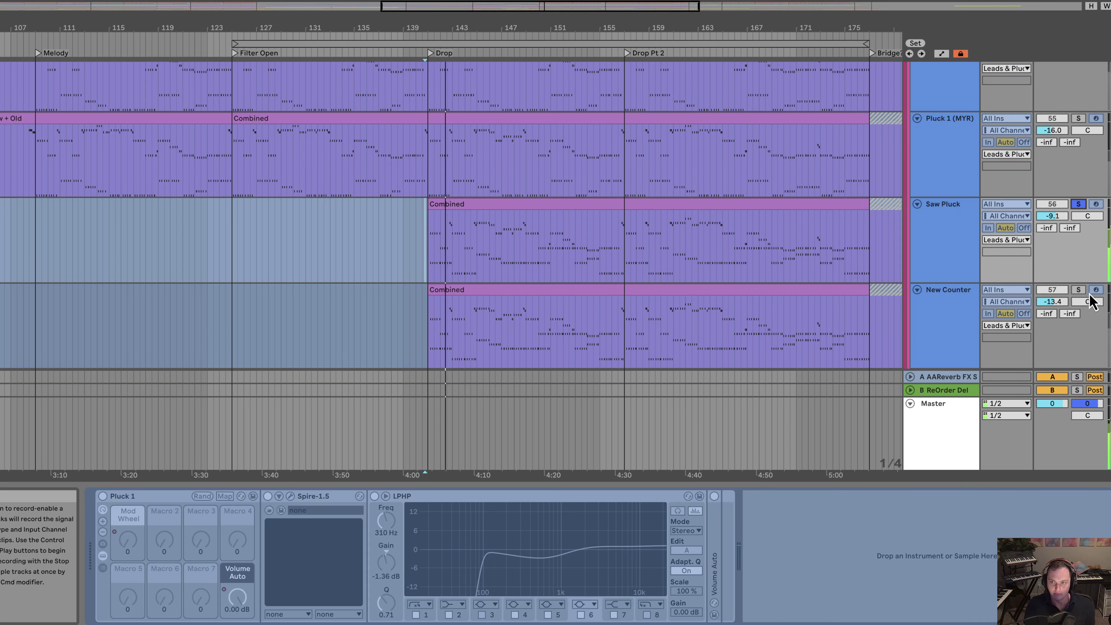
Step: Solo only the New Counter track 57 and play it from the Drop marker
click(427, 318)
key(space)
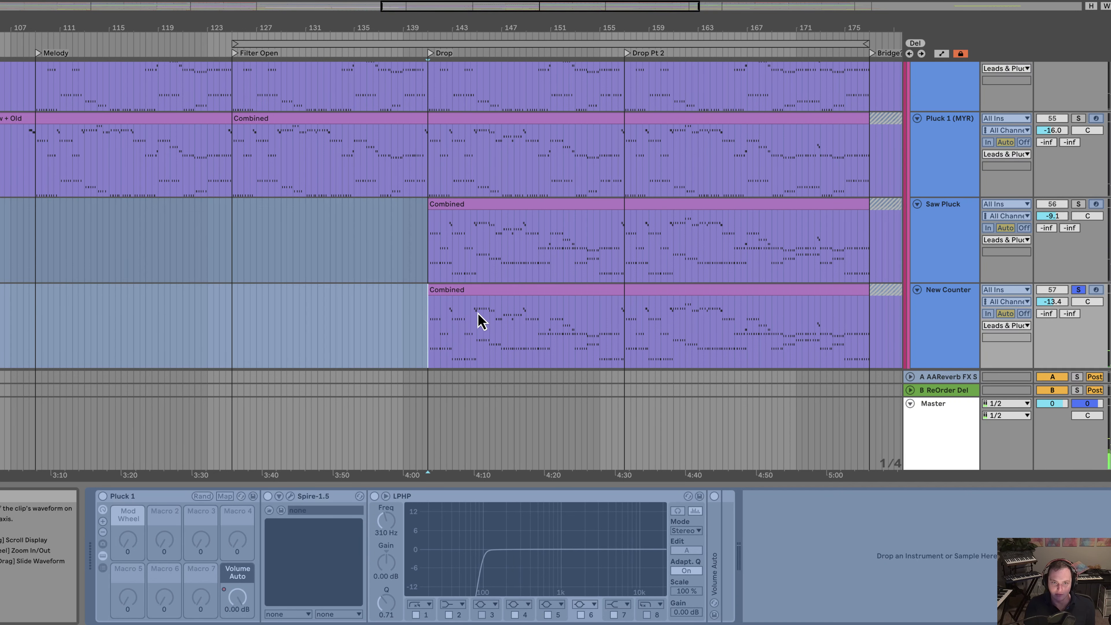
key(space)
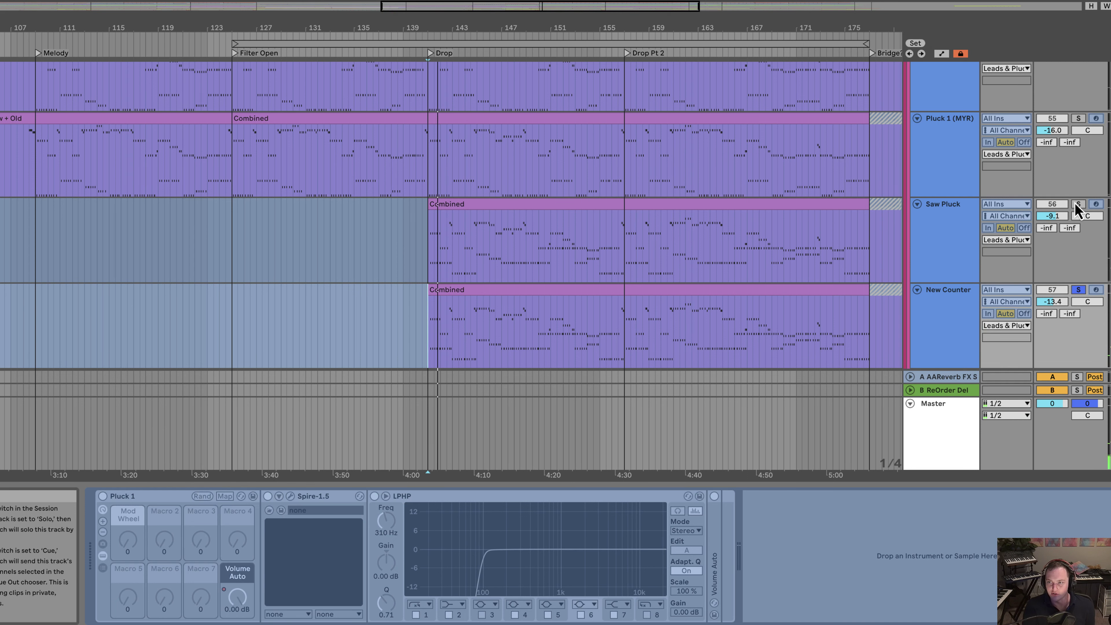
Step: Add Saw Pluck, Pluck 1 (MYR) and Pluck 1 ROE to the soloed New Counter track to hear all plucks together
click(1079, 119)
scroll(1079, 149, up, 2)
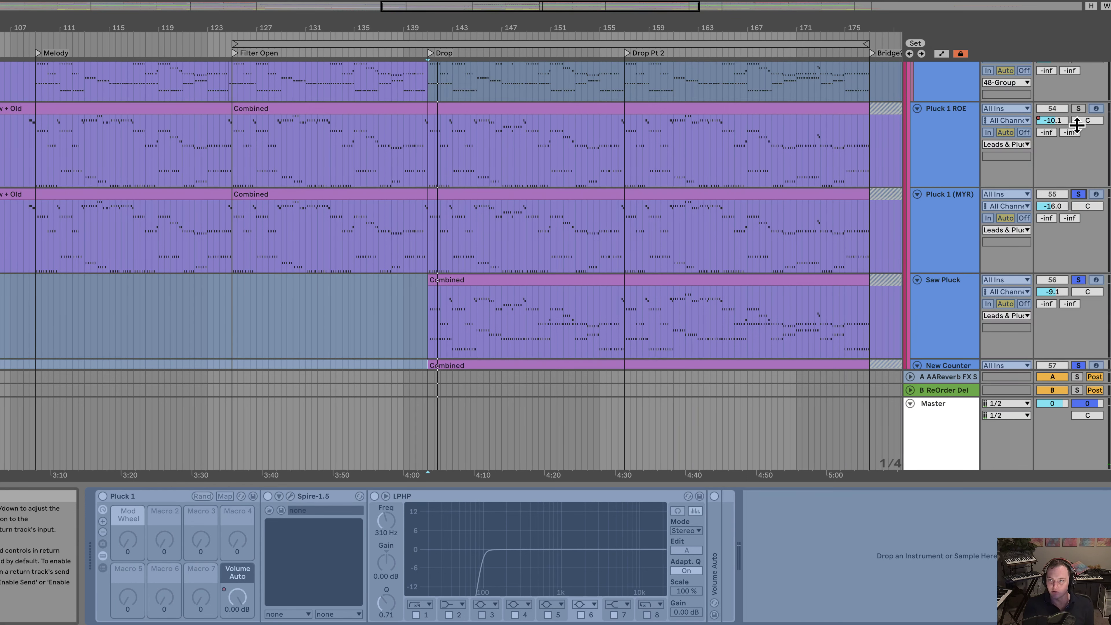
click(1079, 109)
Step: Solo only the New Counter track 59 and play from just before the Drop marker
scroll(541, 241, down, 6)
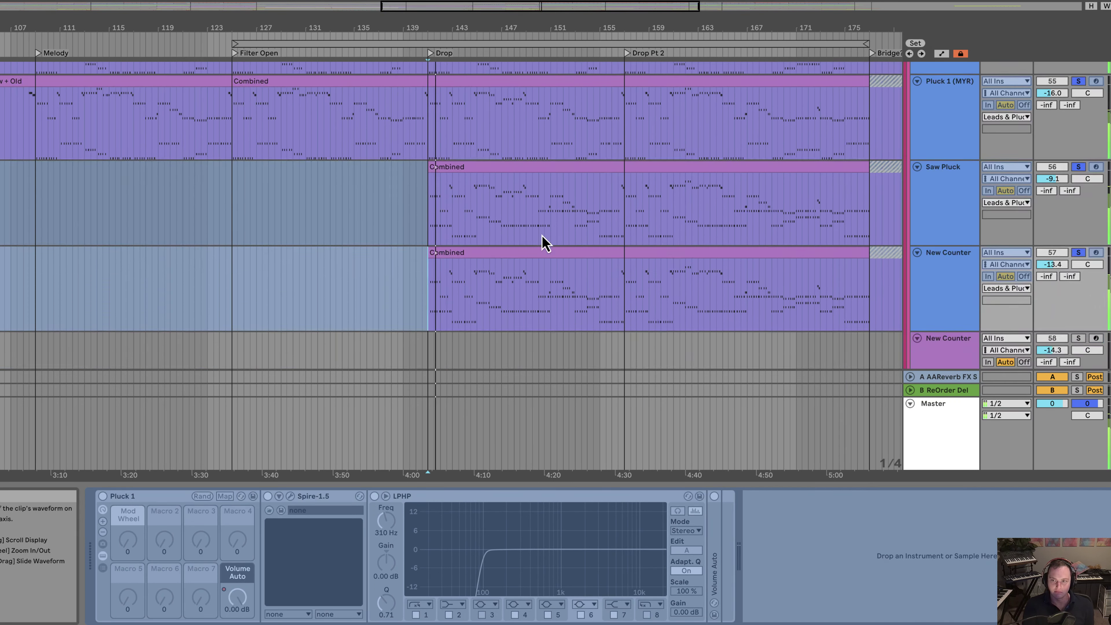
scroll(918, 192, down, 2)
scroll(943, 208, down, 1)
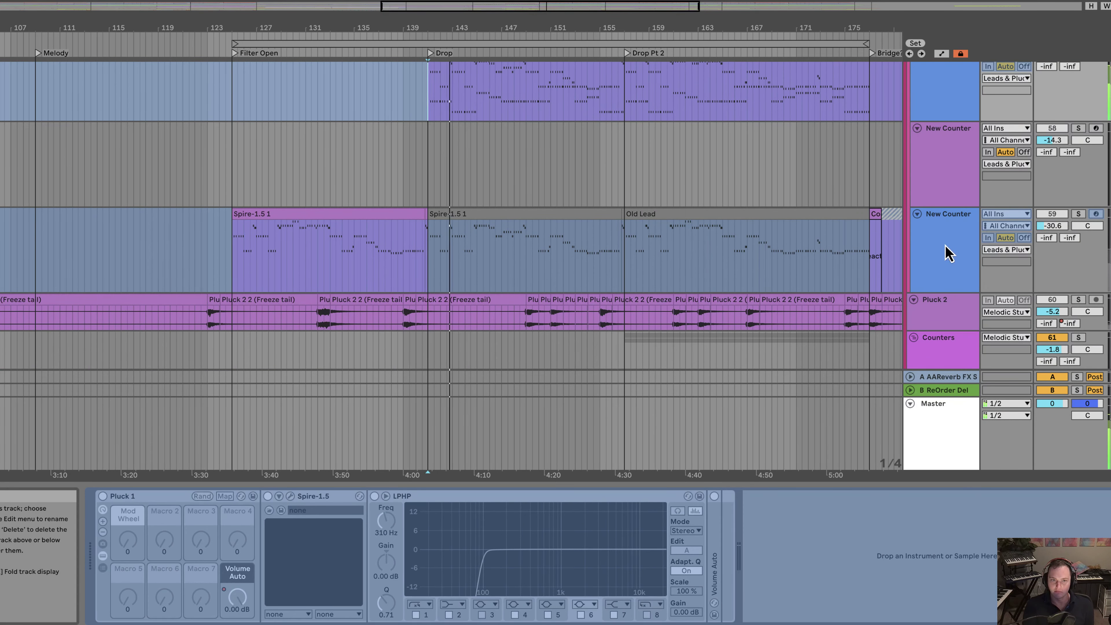
click(945, 248)
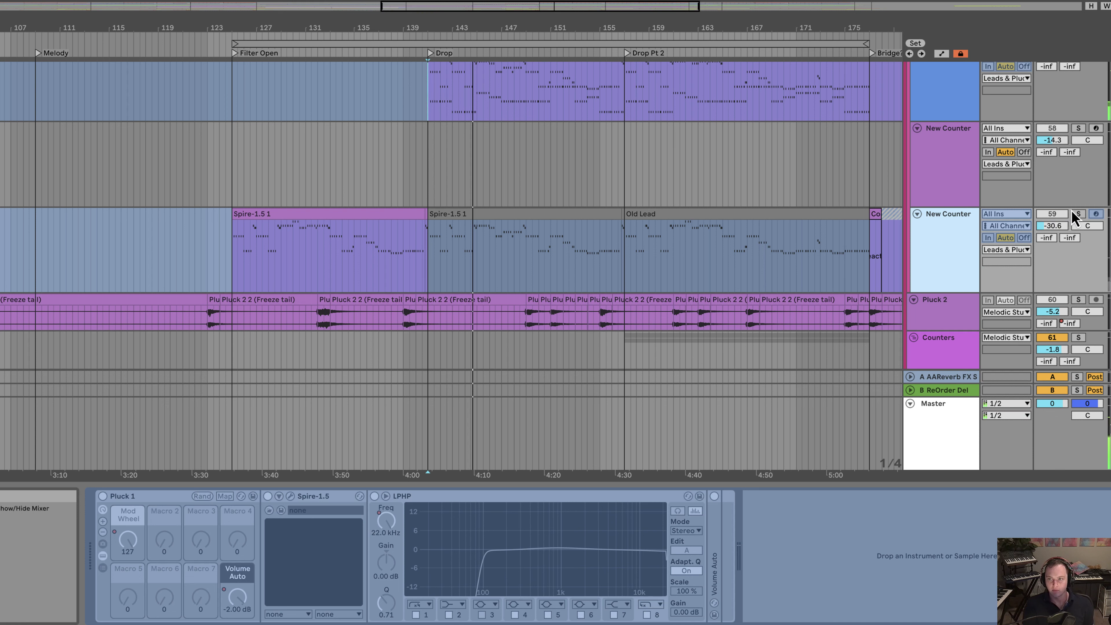
click(440, 169)
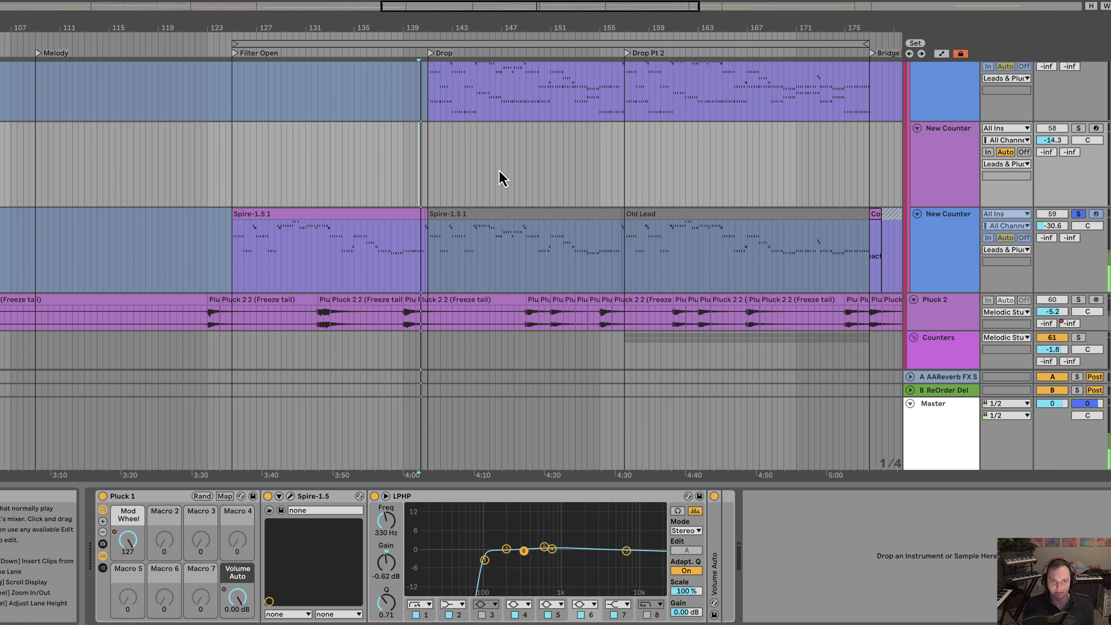
Step: Unsolo New Counter track 59 and show the effects on the Pluck 2 track
click(1079, 214)
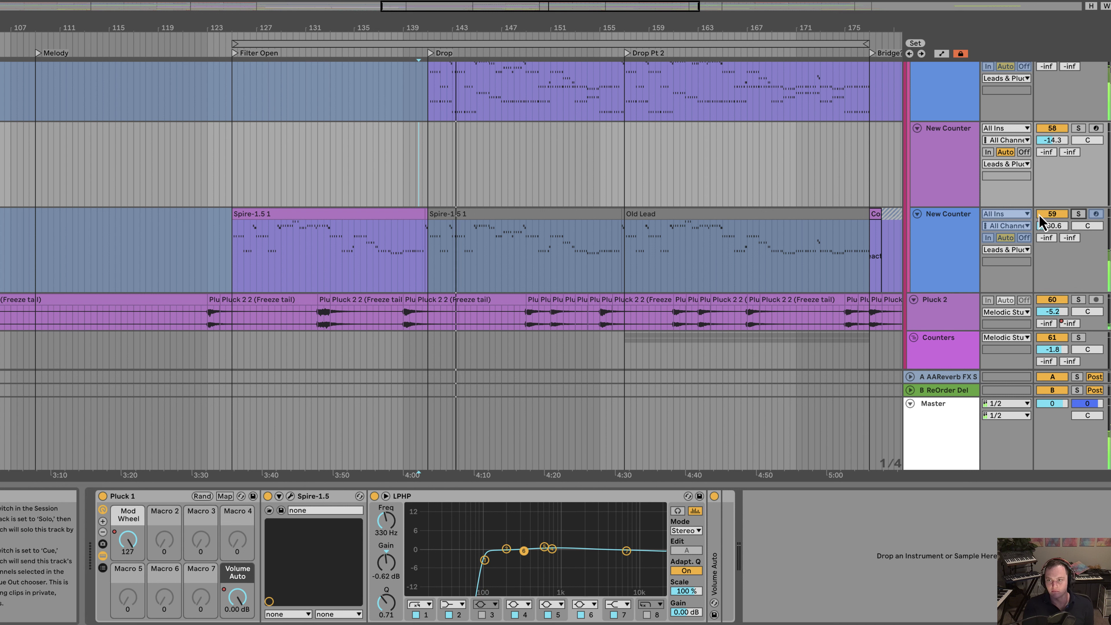
click(1061, 216)
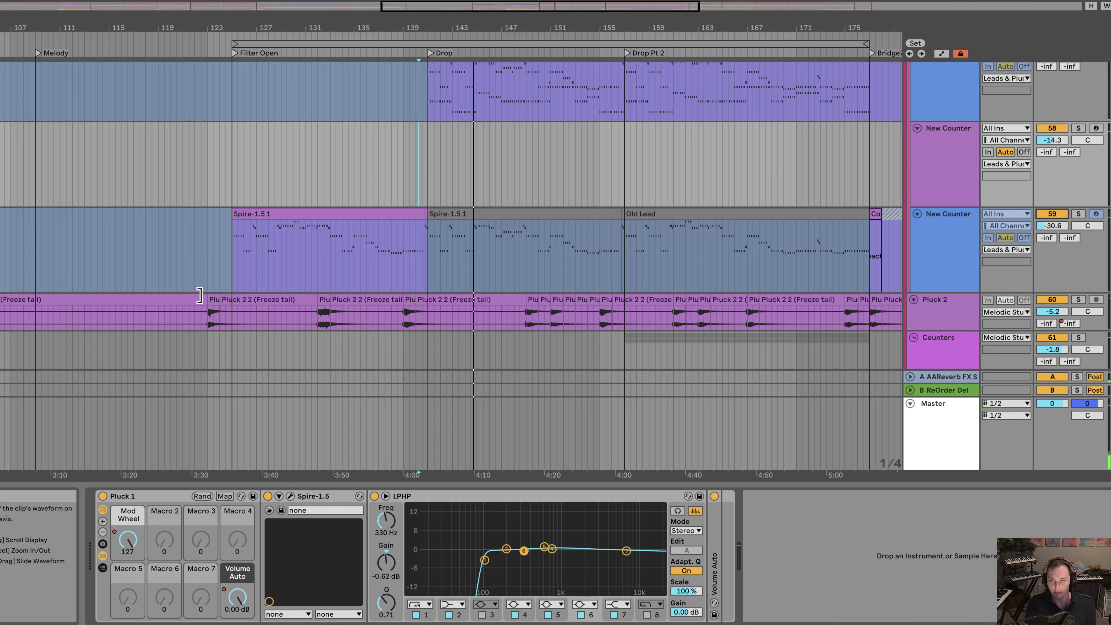
click(931, 312)
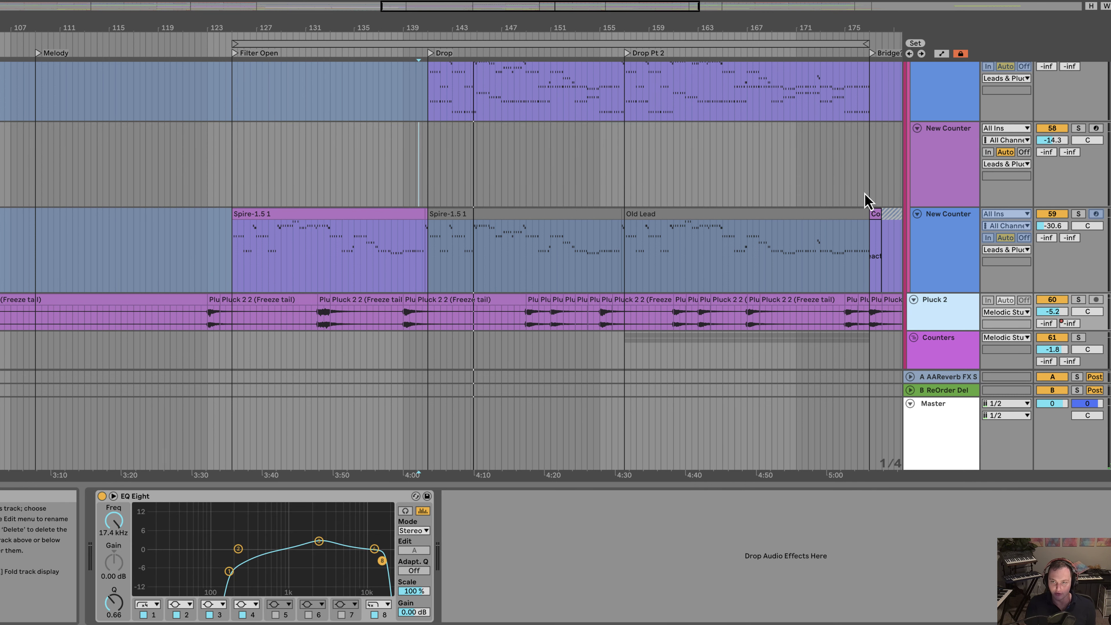
Step: Compare the device chains of the Pluck 1 (MYR) and Pluck 2 tracks
scroll(901, 188, up, 3)
scroll(933, 179, up, 3)
click(933, 127)
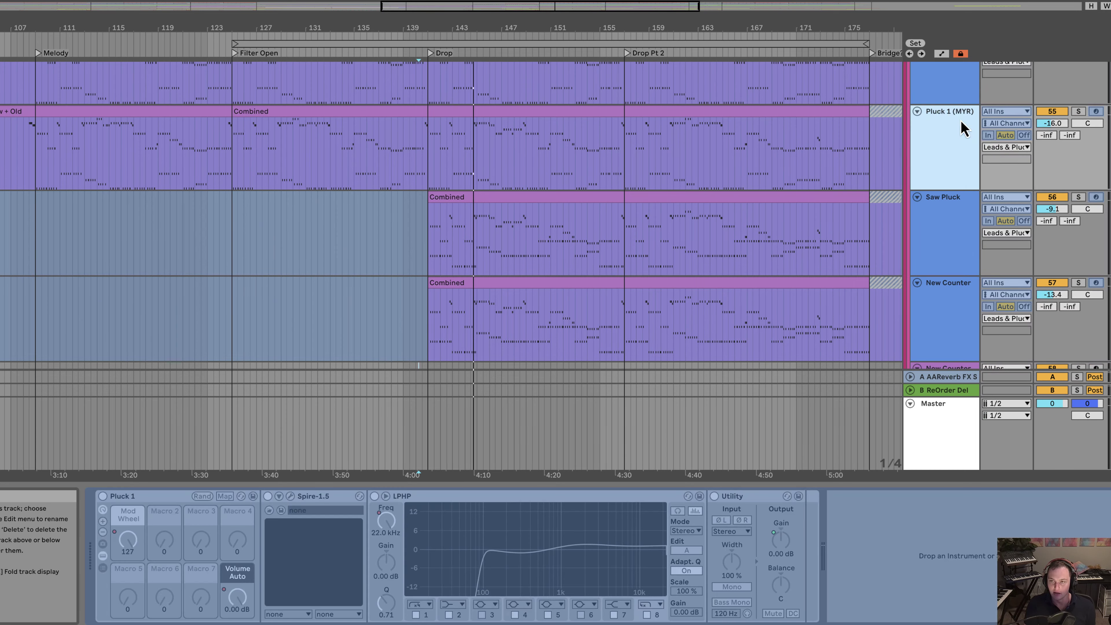
scroll(849, 219, down, 3)
scroll(875, 241, down, 5)
click(966, 215)
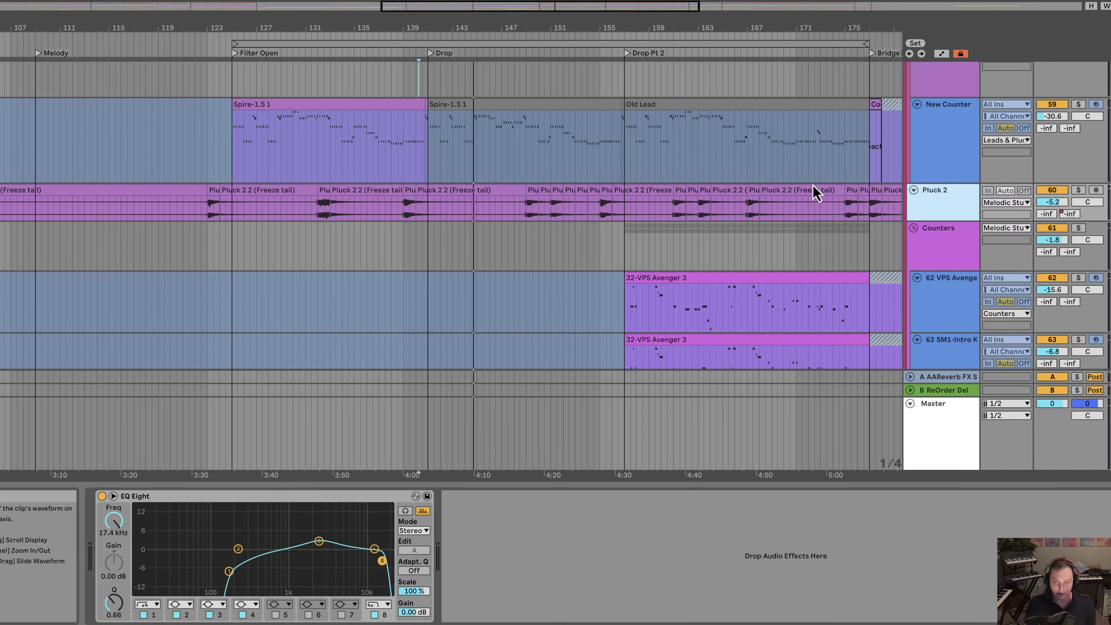
Step: Open the Neutron 4 Unmask plug-in at the end of the Leads & Plucks group's chain and move its window clear of the Pluck 2 track
scroll(822, 192, up, 10)
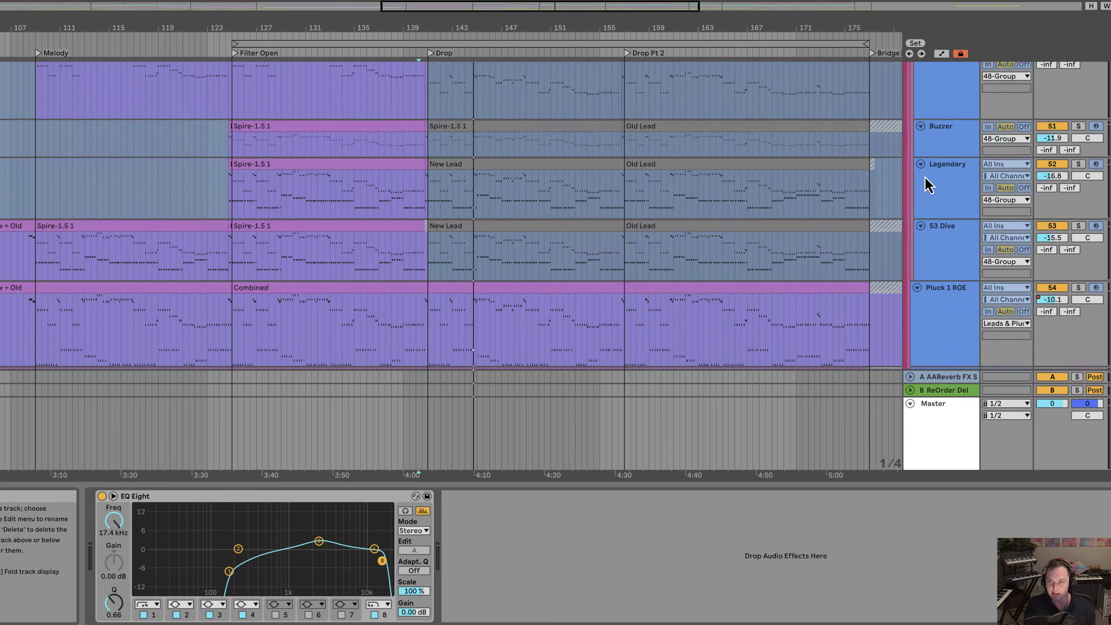
scroll(925, 181, up, 4)
click(968, 144)
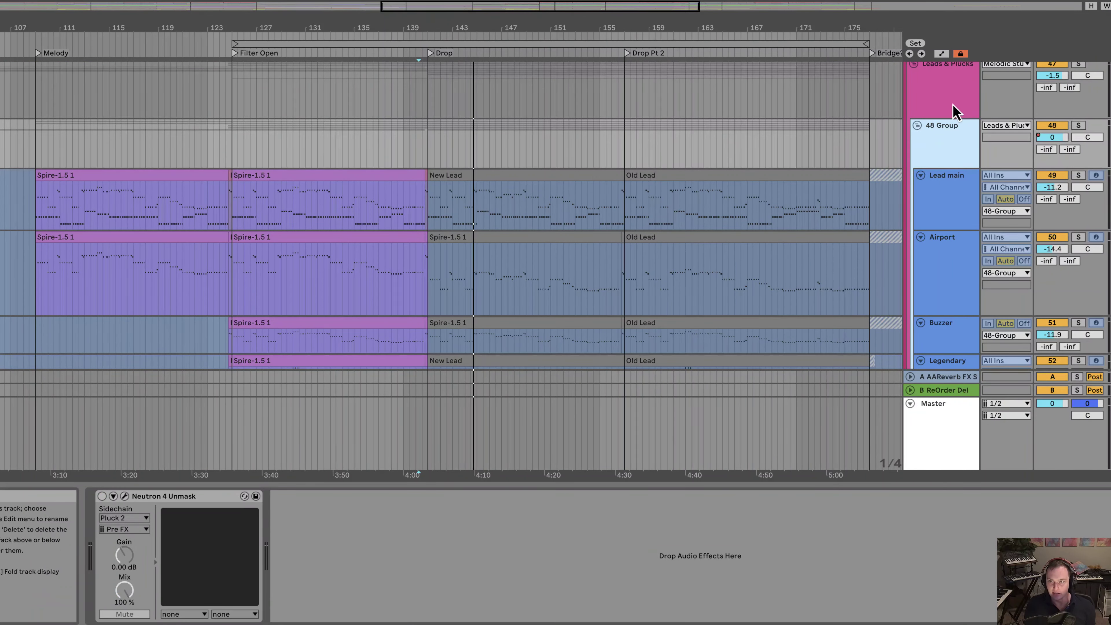
click(938, 90)
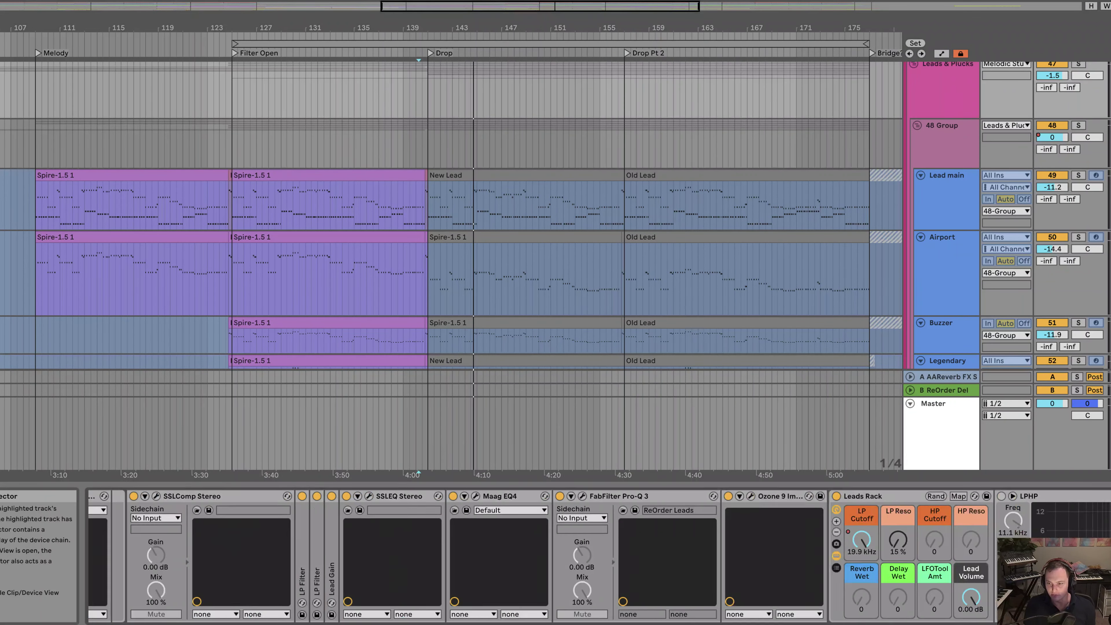
scroll(916, 485, right, 20)
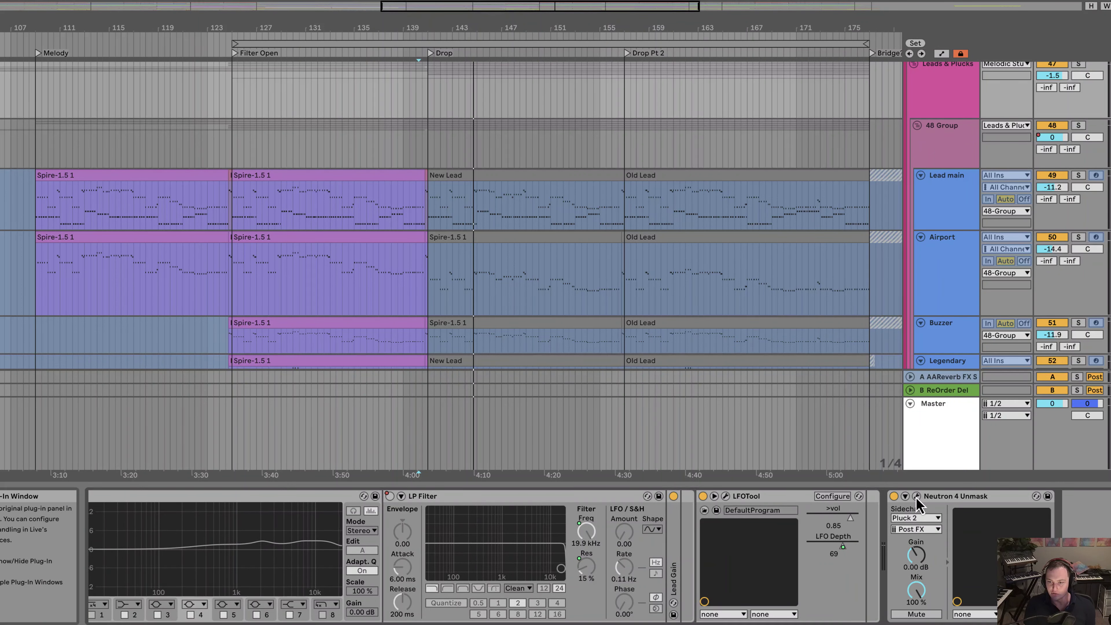
click(916, 497)
scroll(744, 315, down, 10)
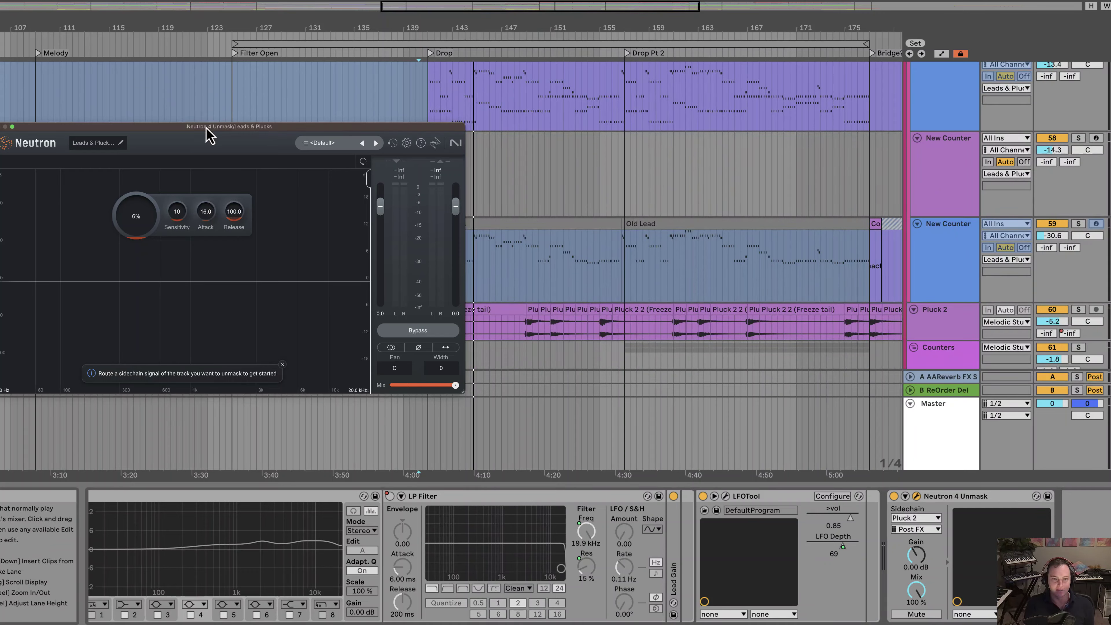
drag(205, 126, 499, 25)
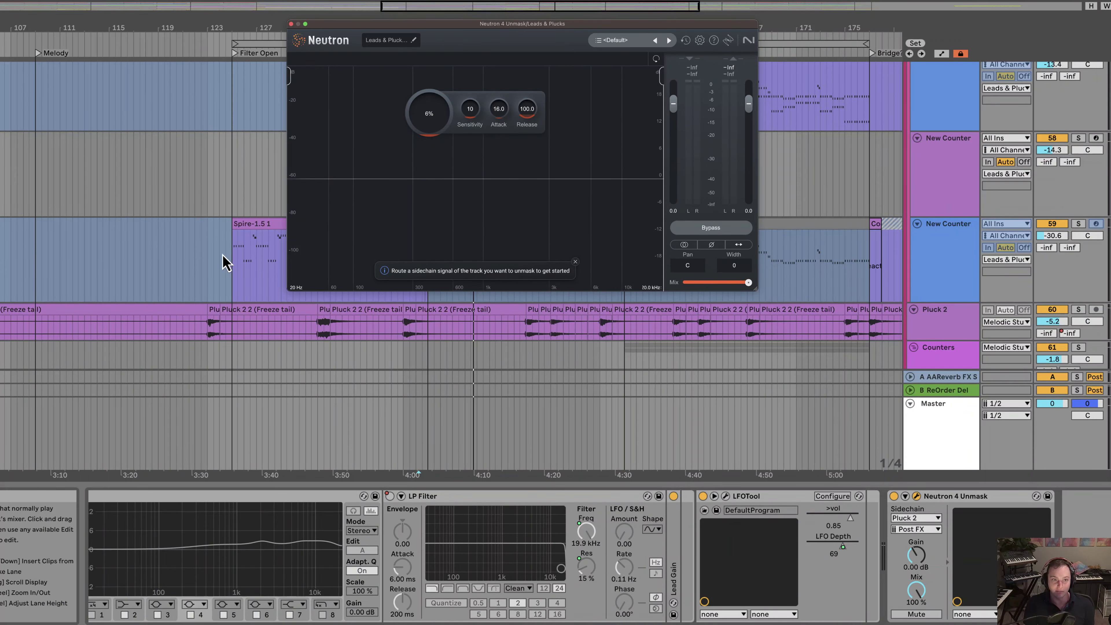
Step: Play all tracks from about bar 138, just before the Pluck 2 hit that leads into the Drop
key(space)
click(400, 329)
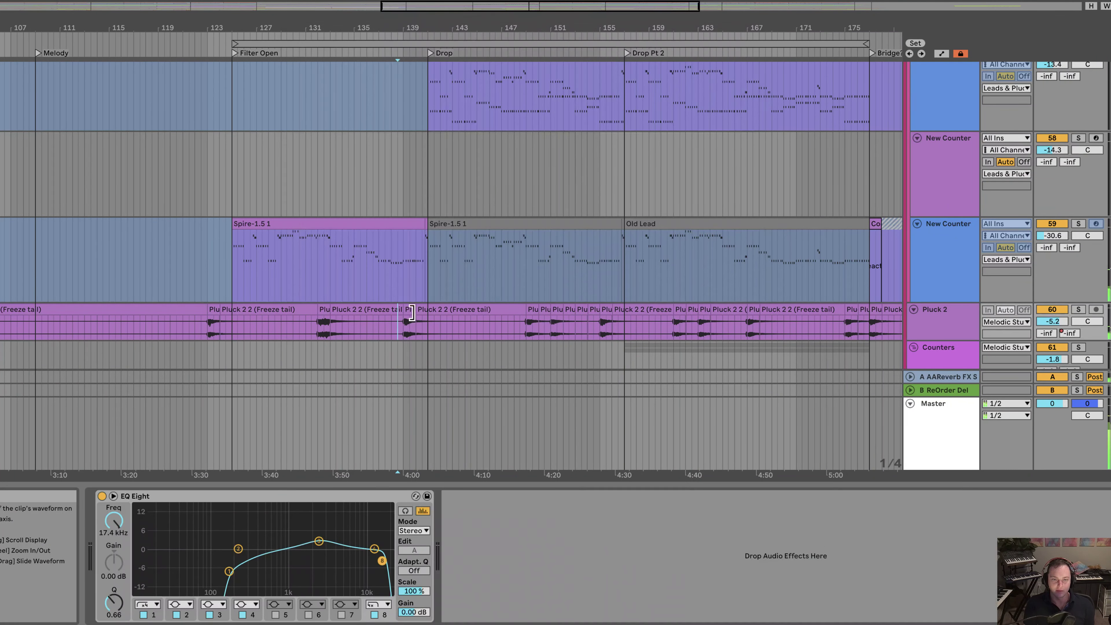
scroll(931, 241, up, 10)
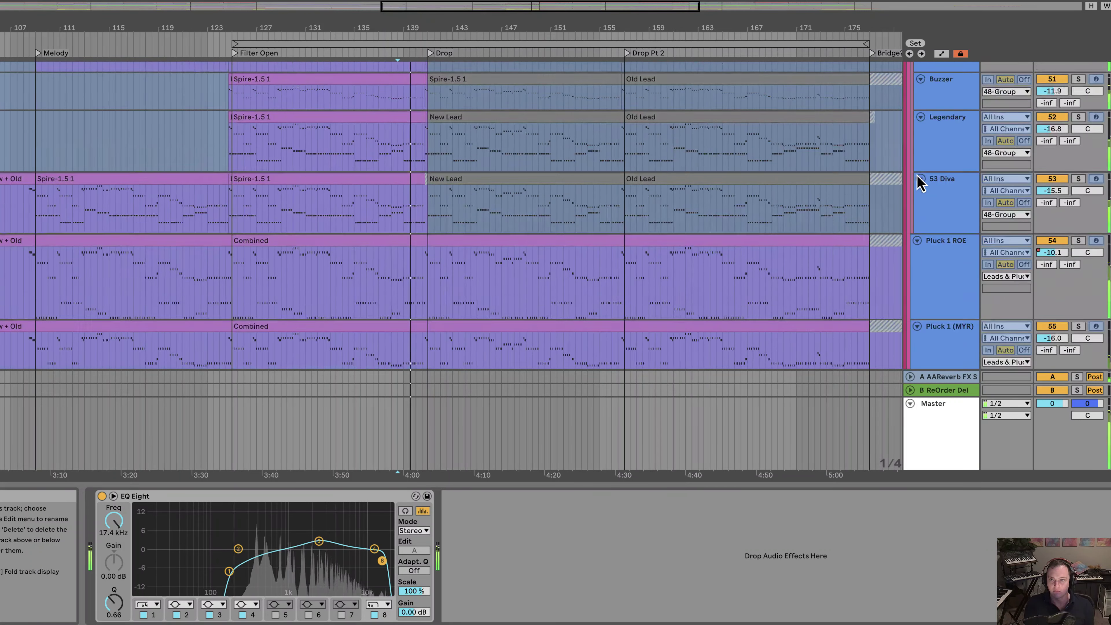
scroll(563, 275, down, 10)
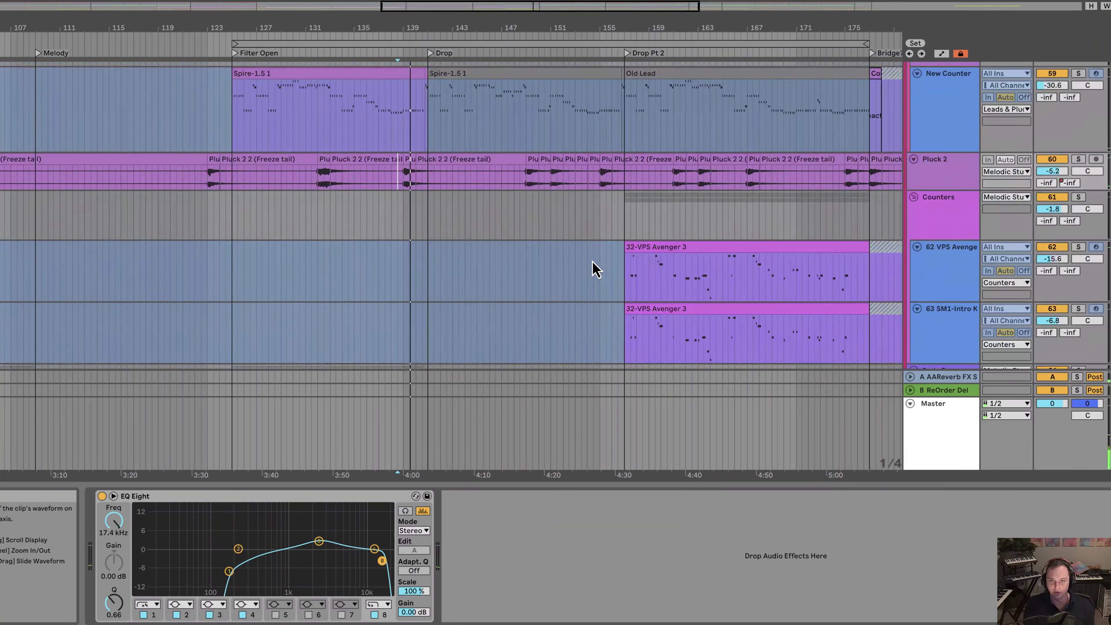
Step: Play from just before the Drop Pt 2 marker with the Neutron 4 Unmask window of the Leads & Plucks group displayed
click(595, 191)
scroll(700, 191, down, 3)
scroll(813, 183, up, 12)
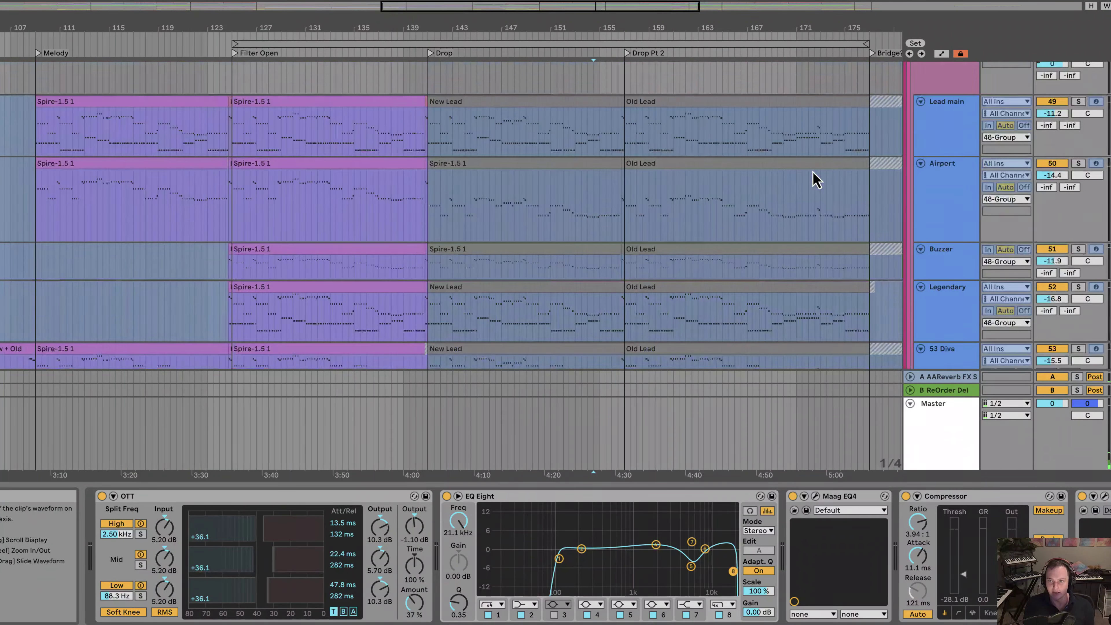
click(958, 203)
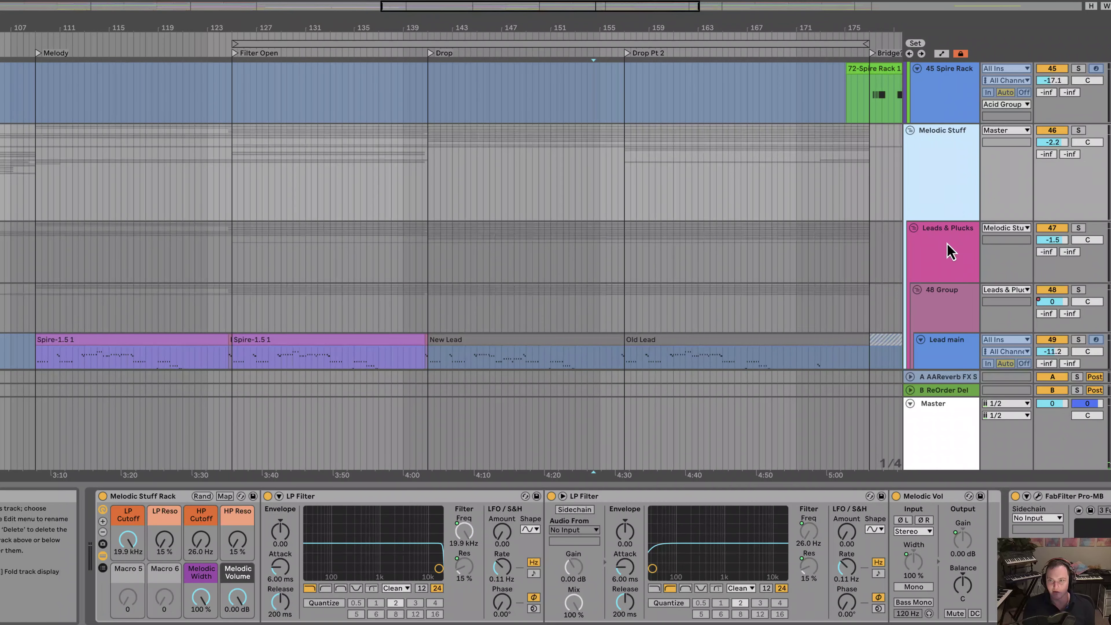
click(950, 252)
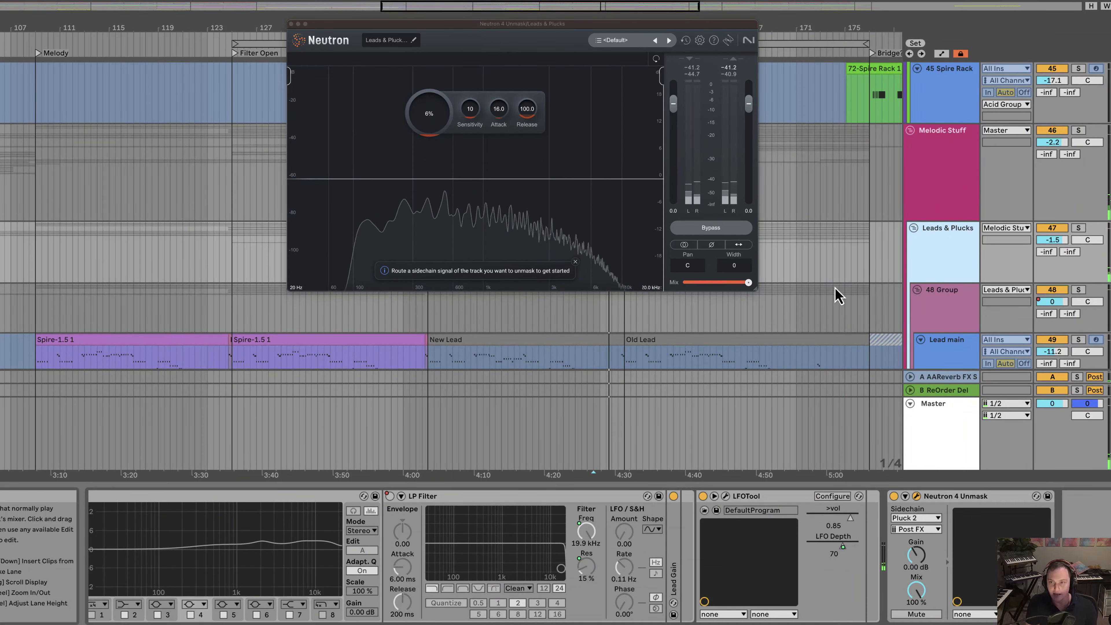
scroll(837, 293, down, 10)
scroll(842, 287, down, 12)
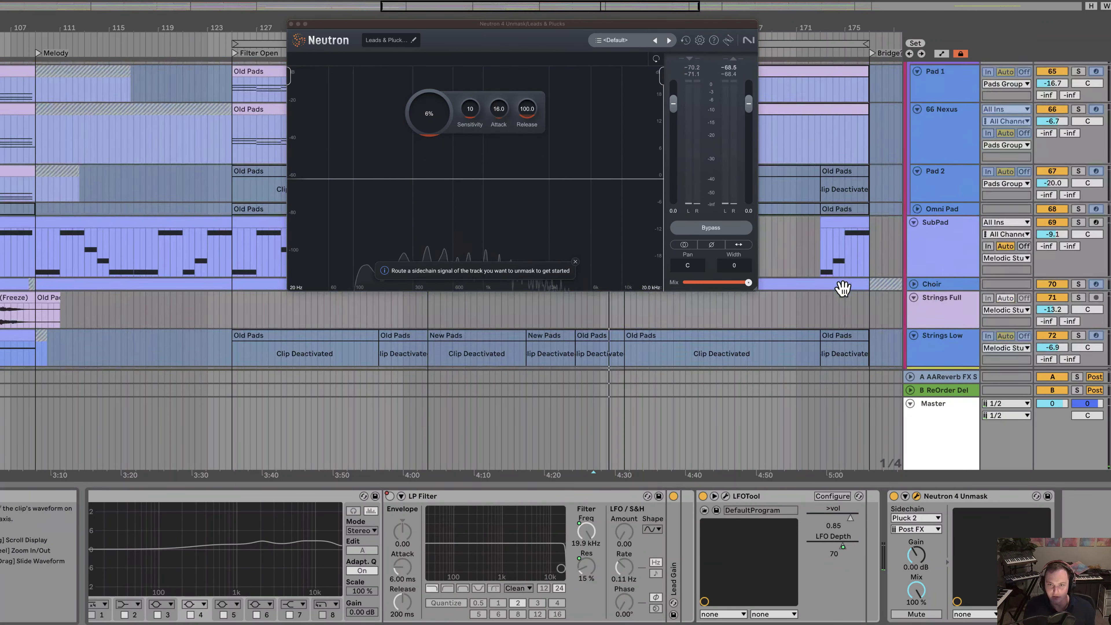
click(866, 302)
scroll(866, 304, down, 12)
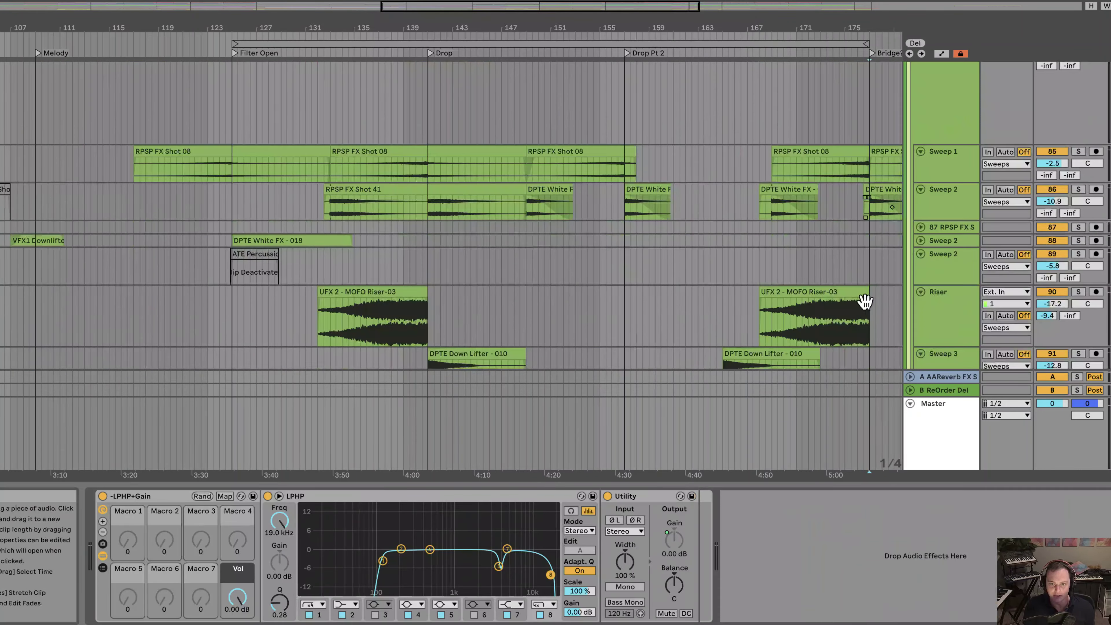
scroll(744, 264, up, 20)
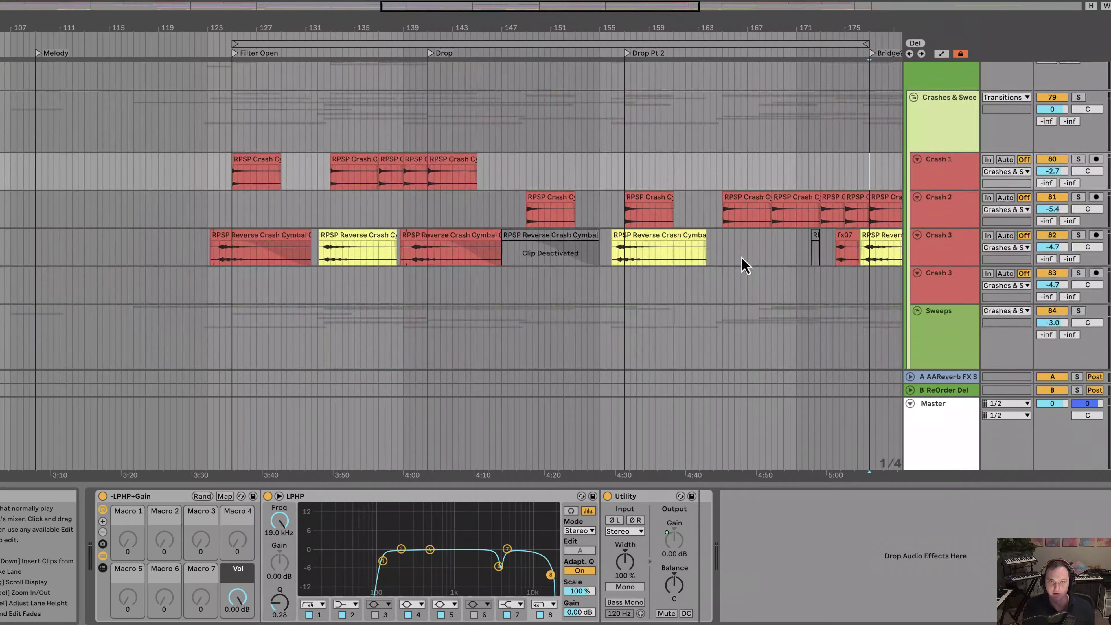
scroll(744, 265, up, 6)
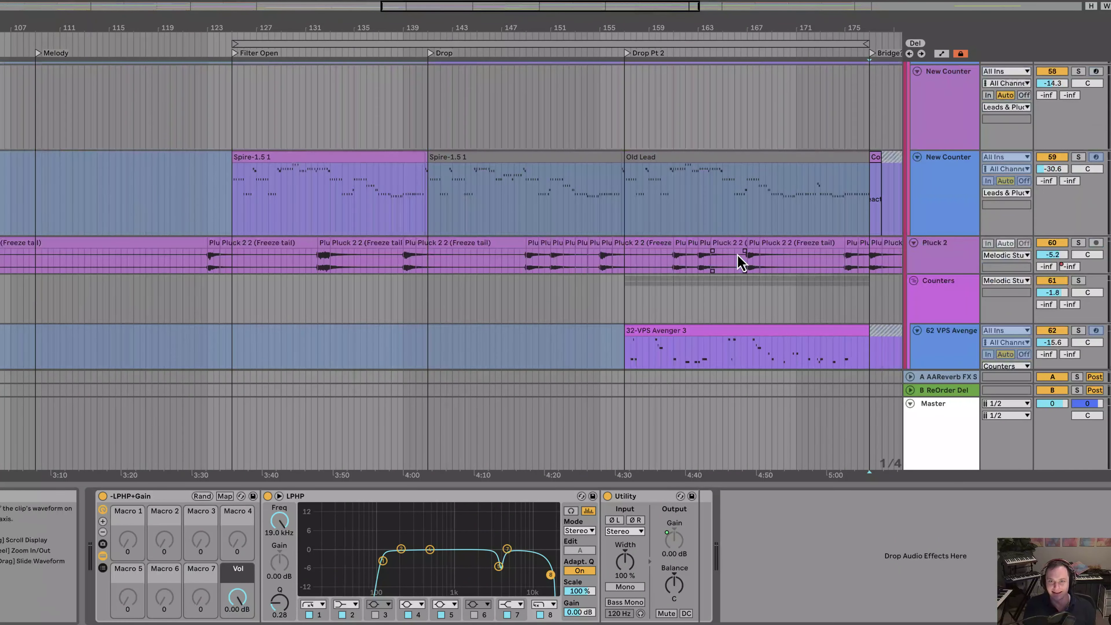
Step: Solo the Pluck 2 track, play it just before Drop Pt 2 while viewing its EQ Eight, and unsolo it
click(507, 337)
click(1077, 293)
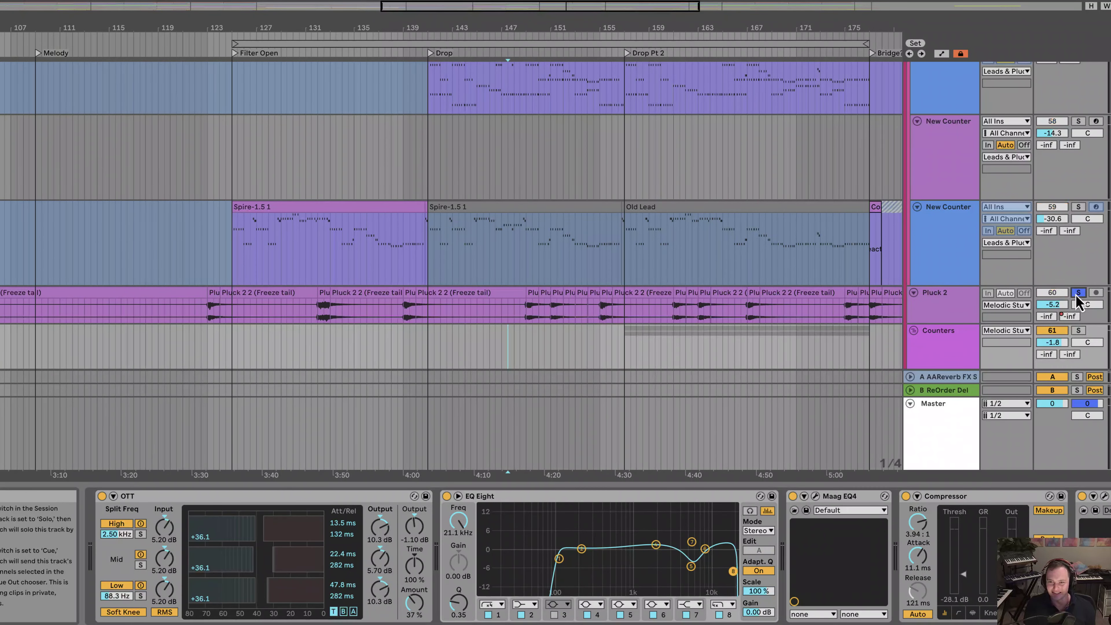
key(space)
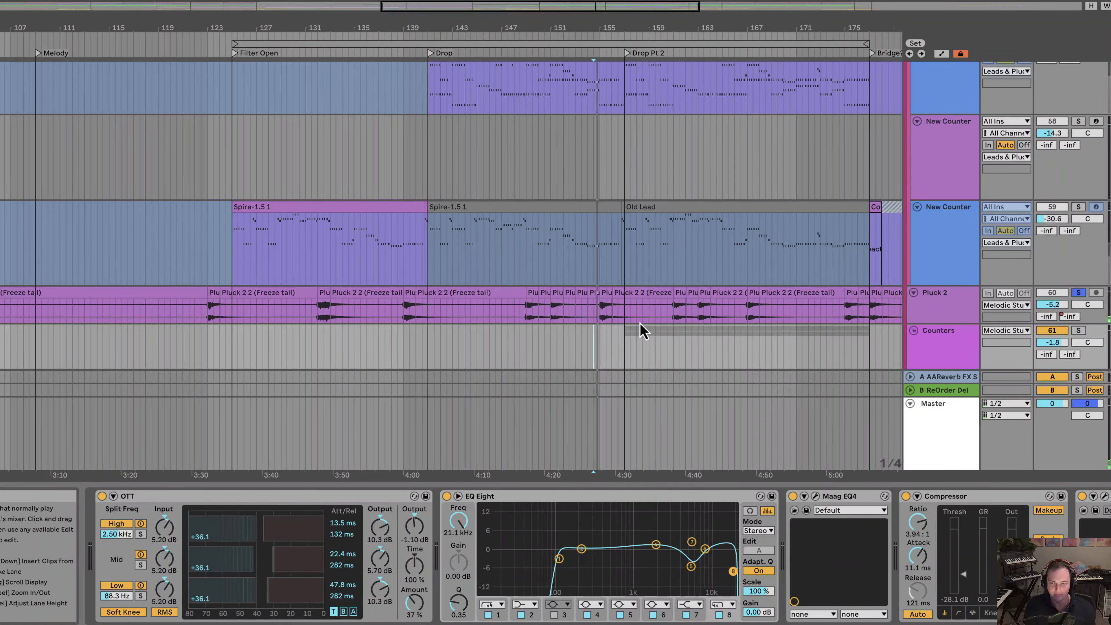
click(930, 301)
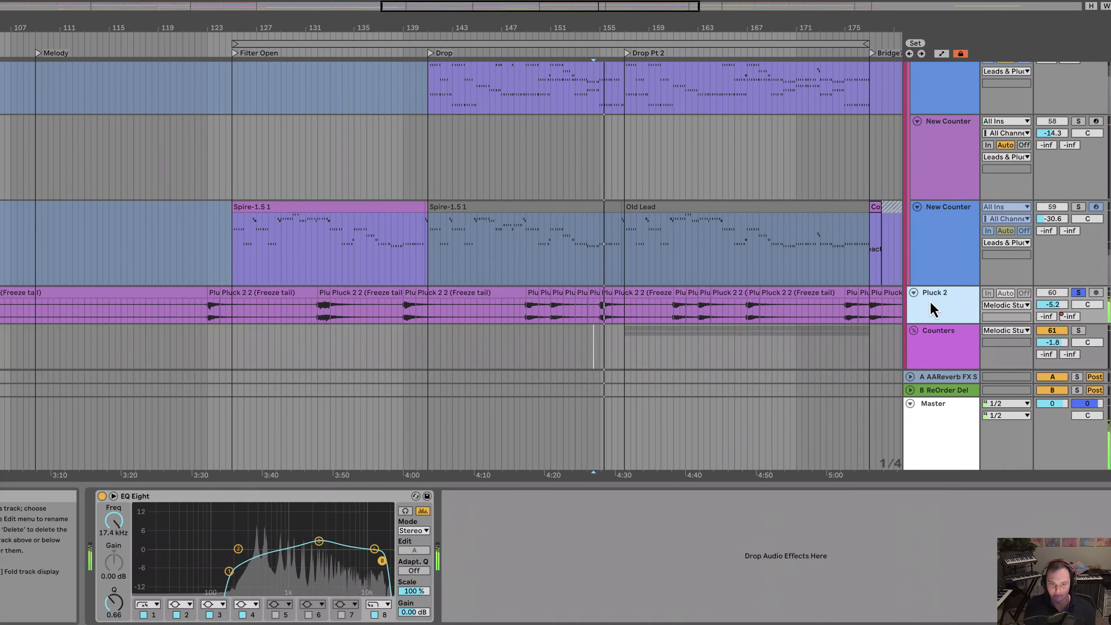
key(space)
click(1079, 292)
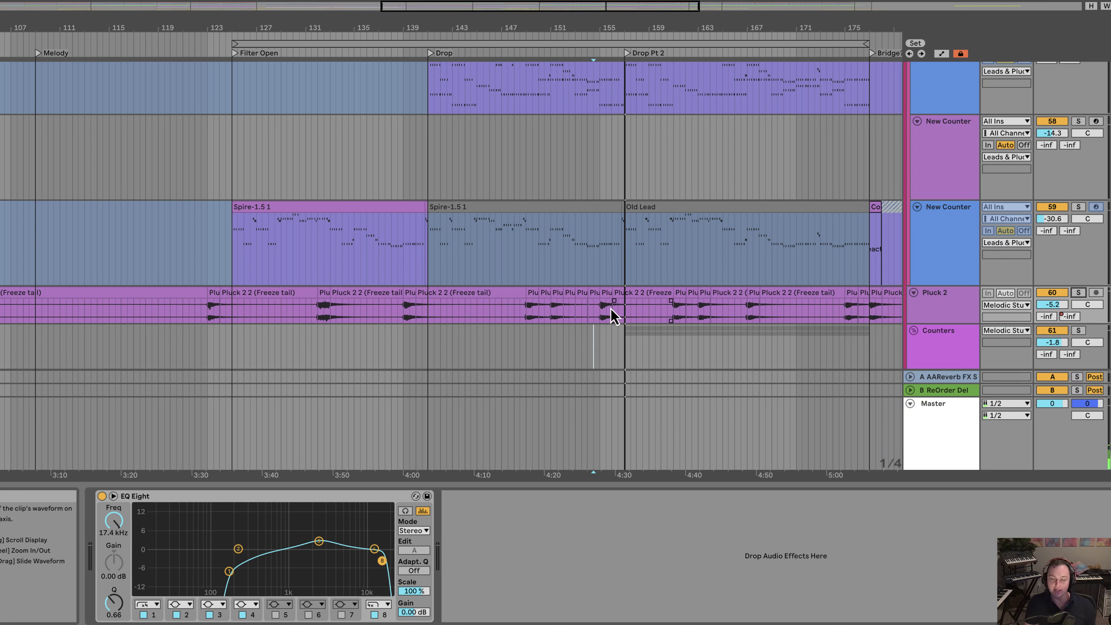
Step: Play all tracks together from around bar 131 in the Filter Open section
click(596, 333)
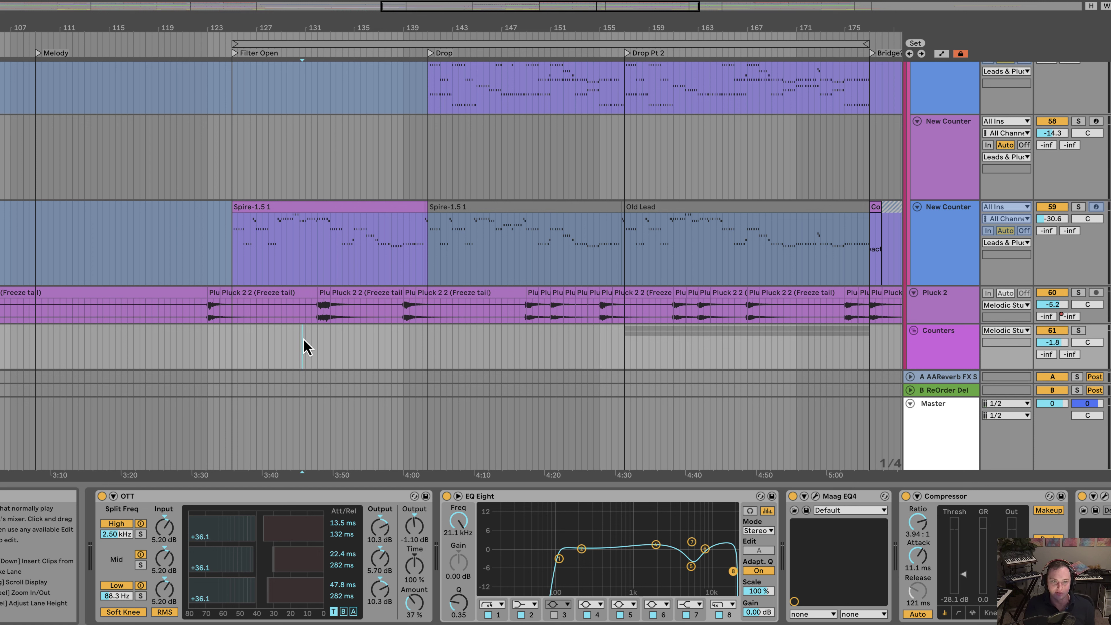
key(space)
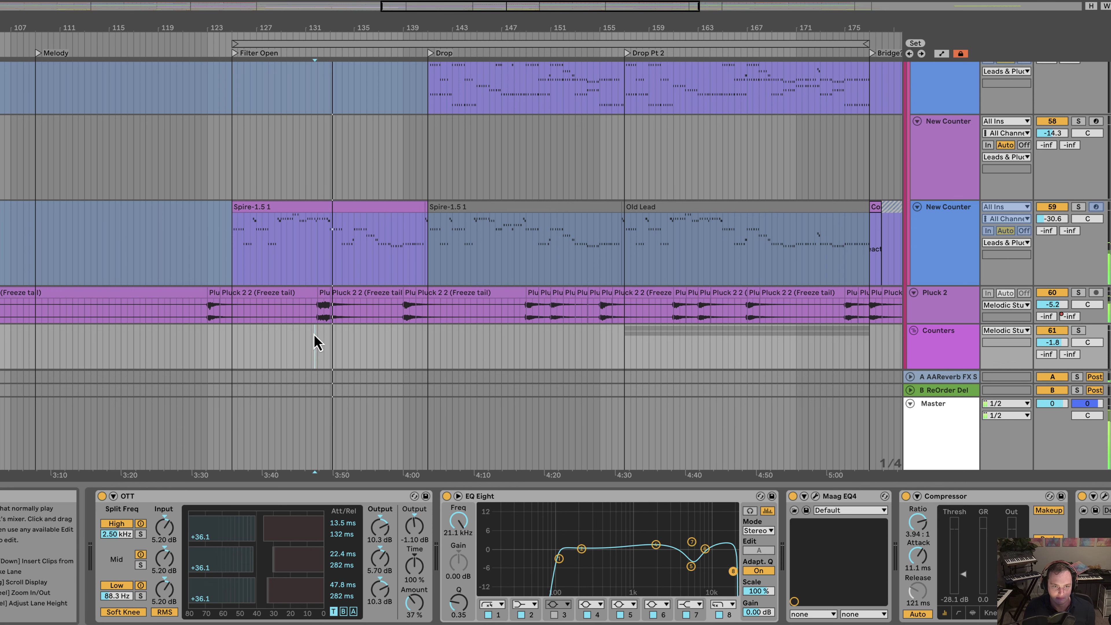
scroll(422, 291, down, 10)
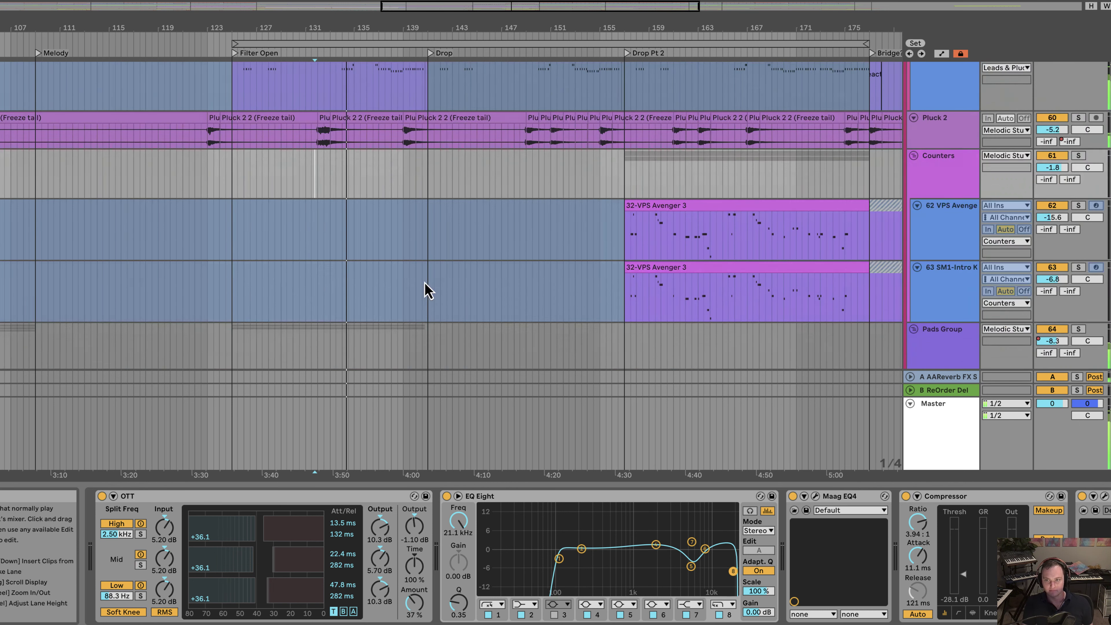
scroll(424, 289, up, 8)
Step: Show the automation lanes, examine the lead and pluck automation around Filter Open and Drop, and hide the lanes
key(a)
scroll(433, 245, up, 10)
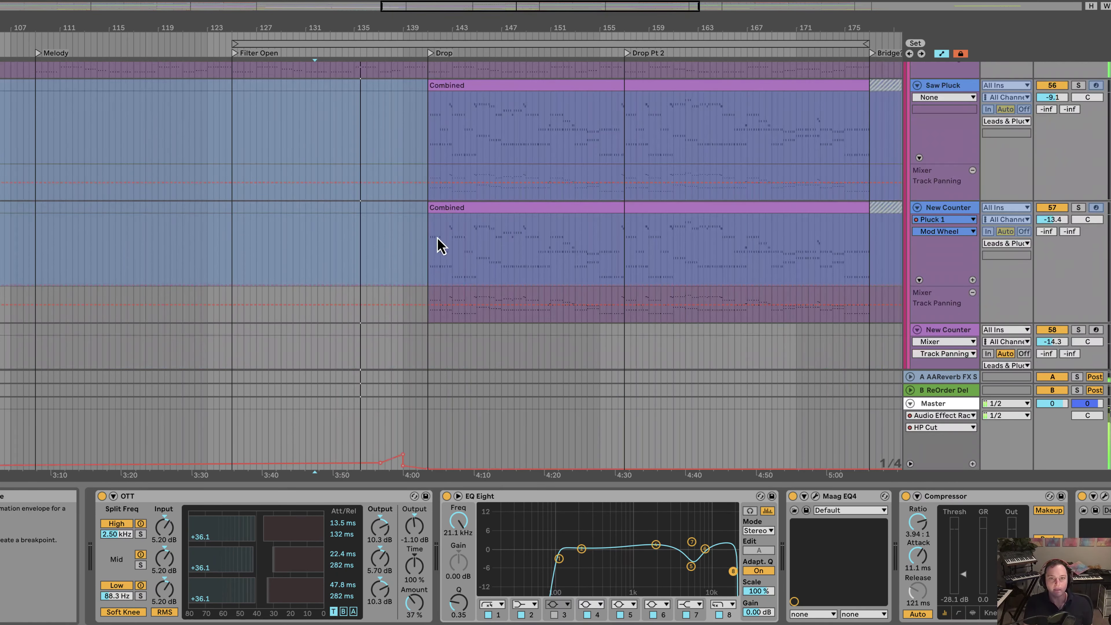
scroll(435, 229, up, 10)
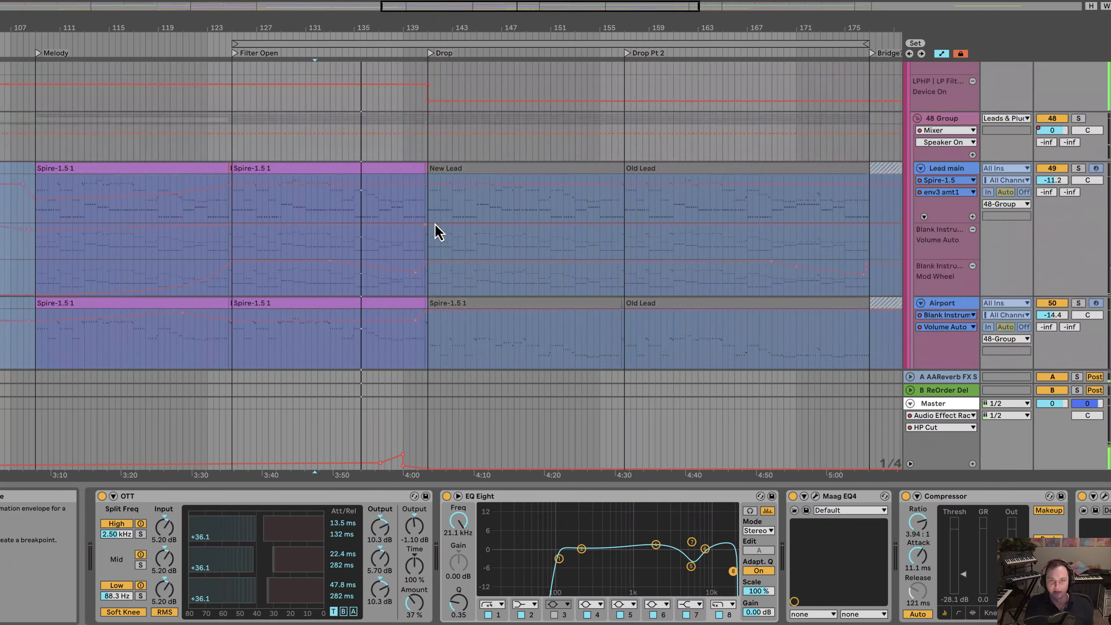
scroll(437, 230, down, 2)
scroll(699, 295, down, 3)
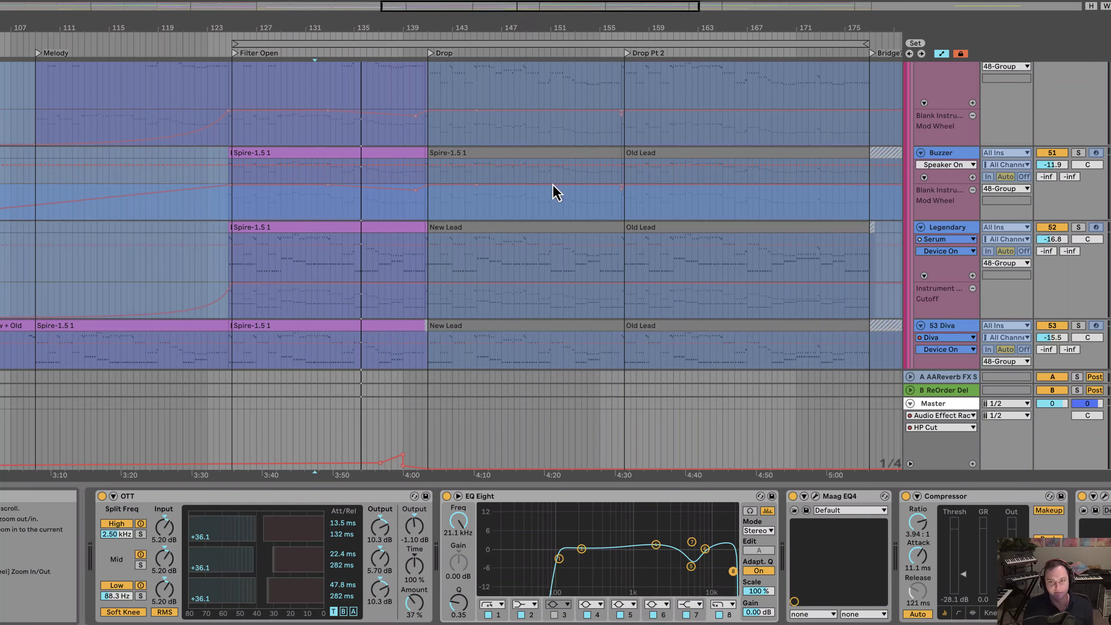
scroll(555, 193, down, 8)
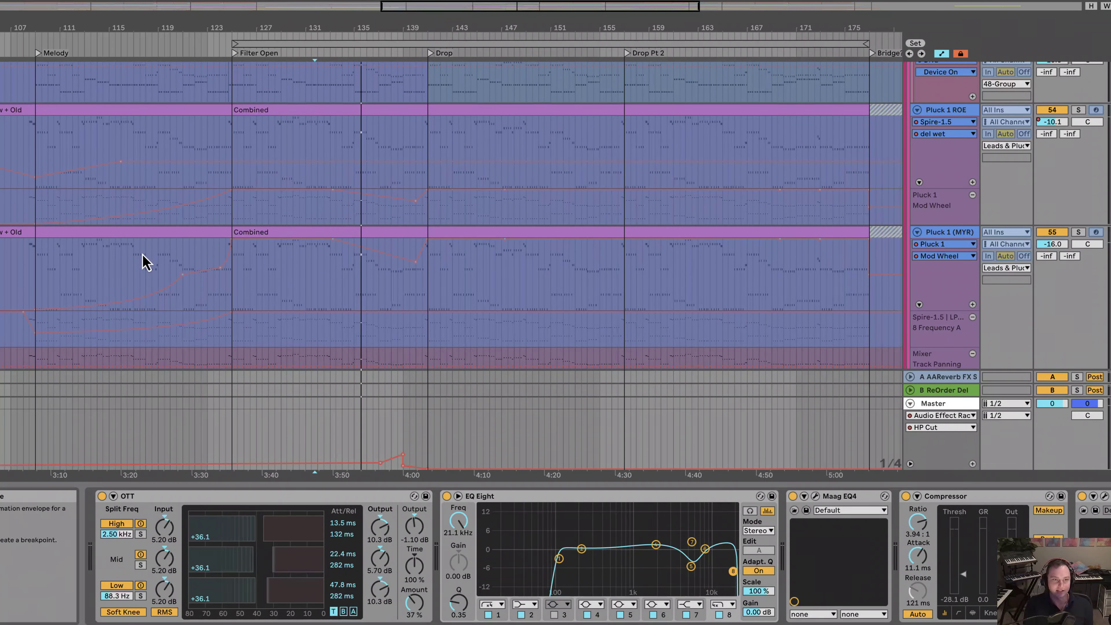
key(a)
Step: Zoom out to the whole arrangement, play from just before the Drop marker and look through the counter, pad and piano tracks
drag(306, 31, 608, 13)
scroll(431, 275, up, 1)
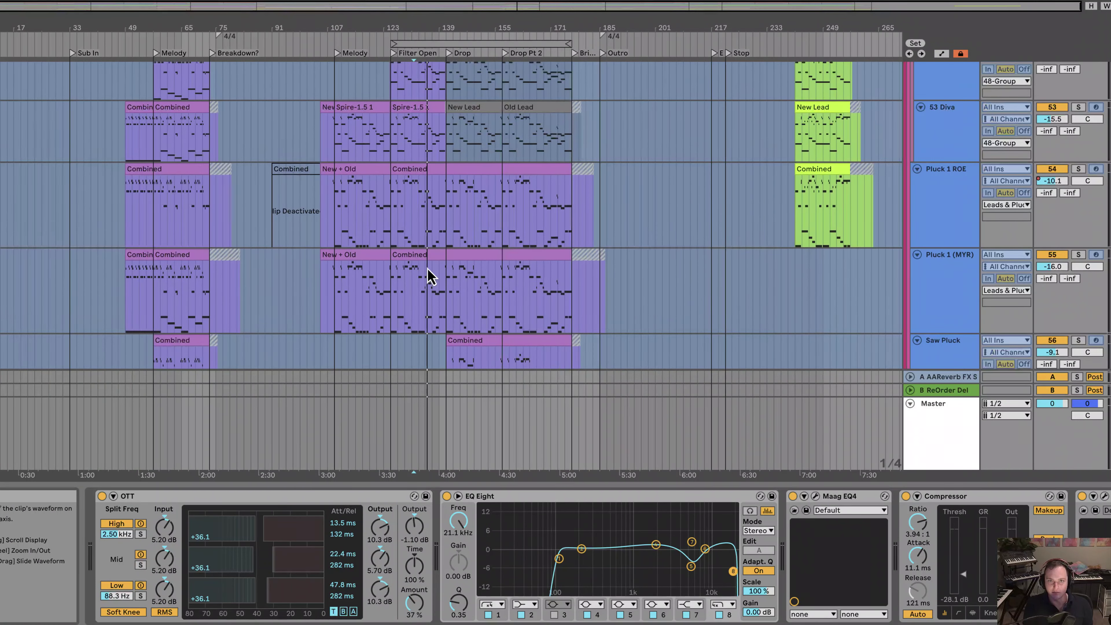
click(442, 294)
scroll(464, 332, down, 10)
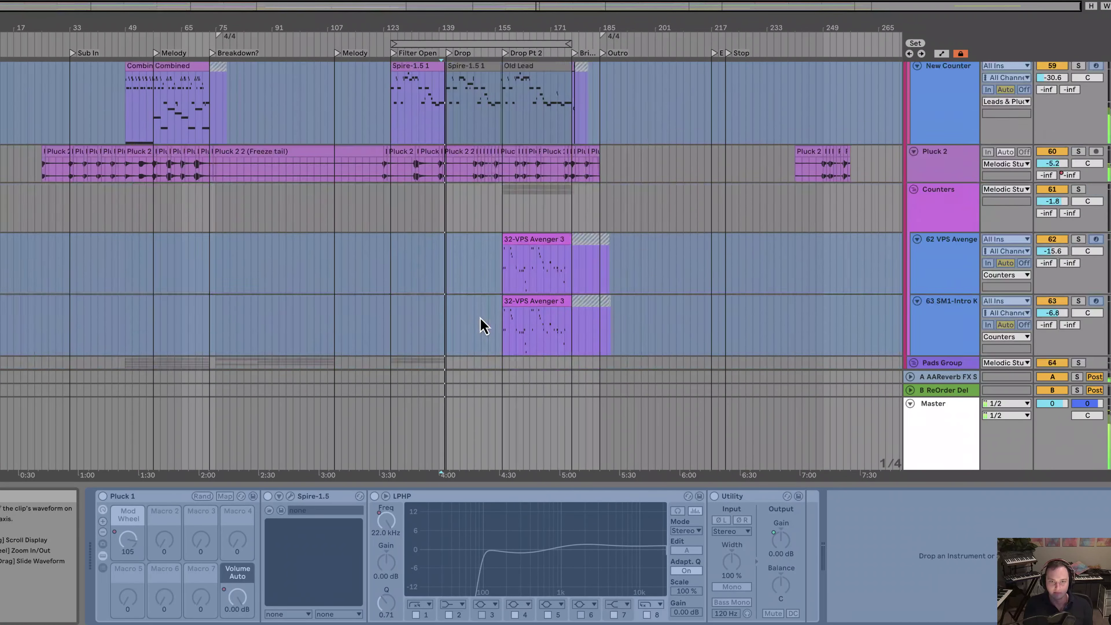
scroll(470, 306, down, 7)
scroll(459, 275, down, 15)
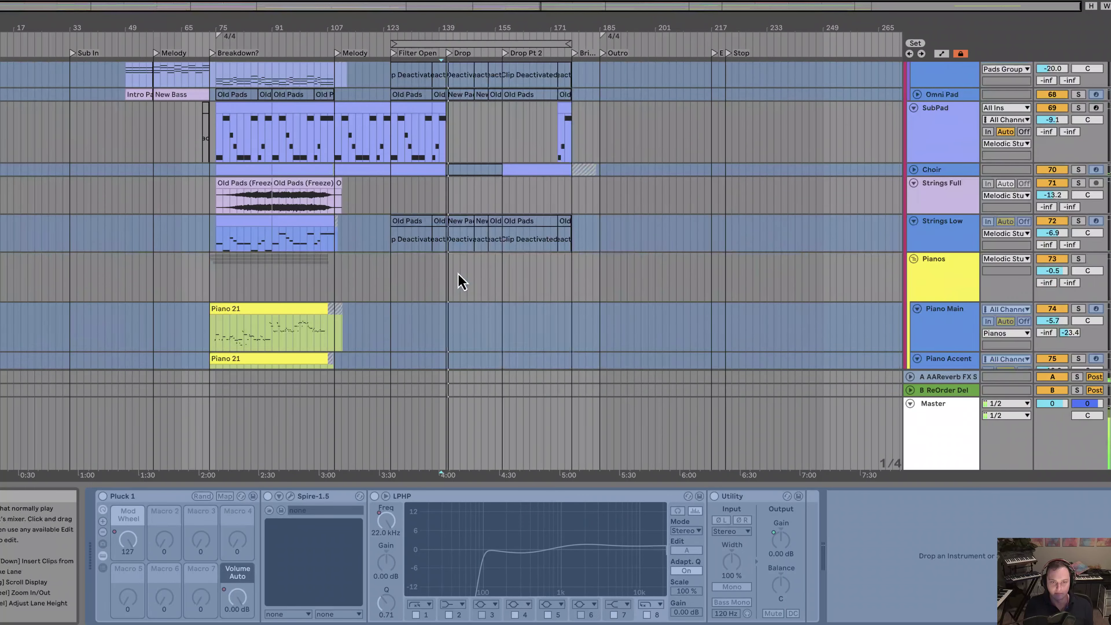
Step: Look through the sweep, riser, audio fill and clap tracks, and return to the kick and bass tracks
scroll(457, 272, down, 15)
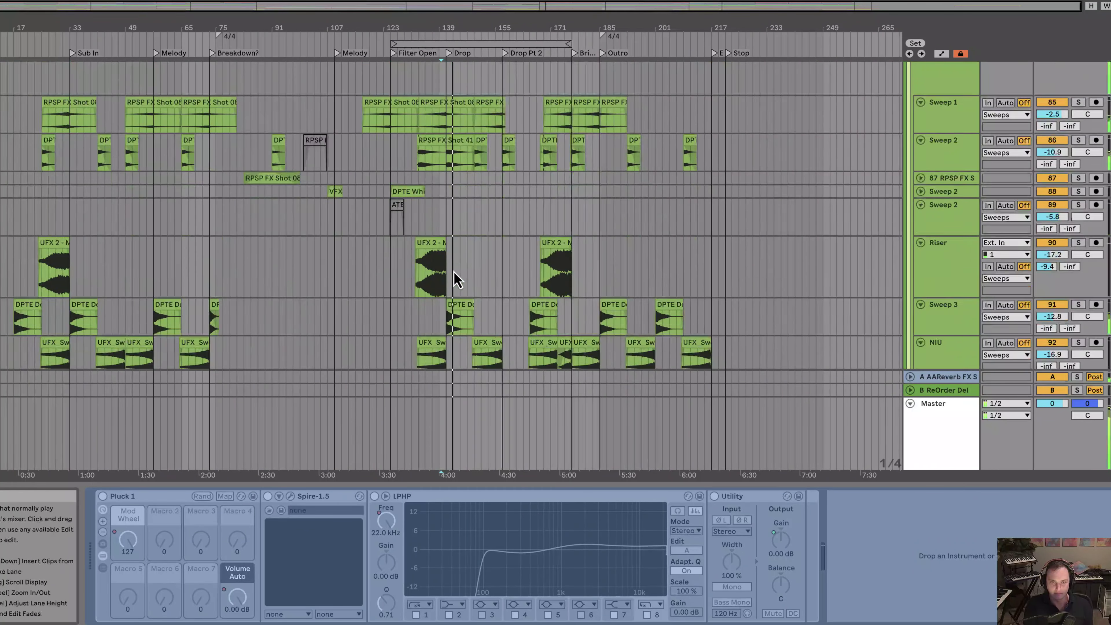
scroll(474, 271, down, 15)
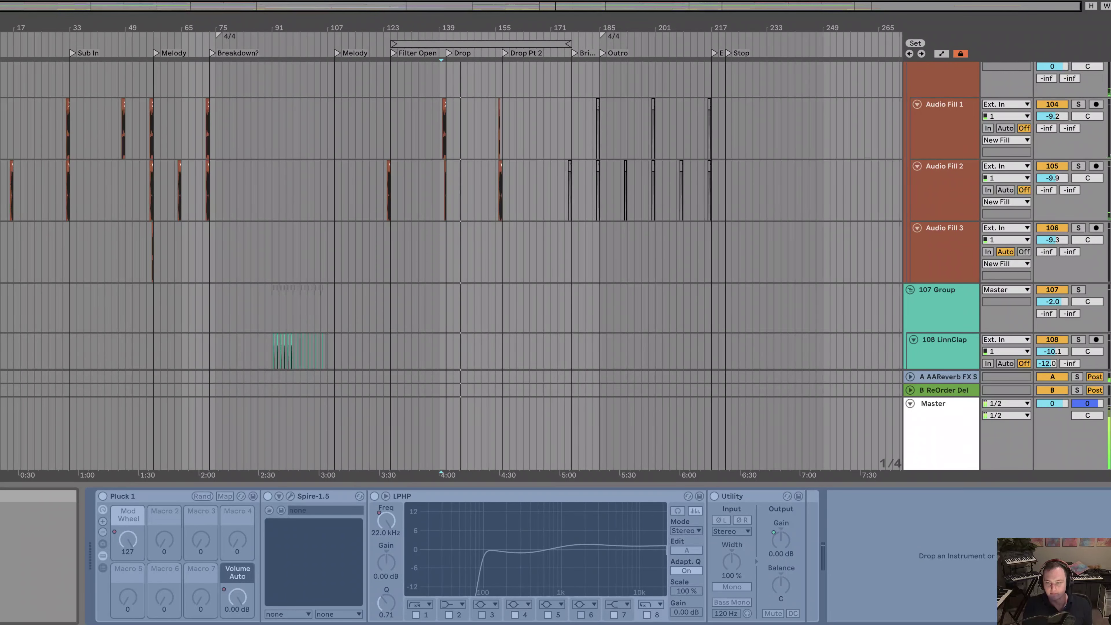
scroll(474, 272, up, 20)
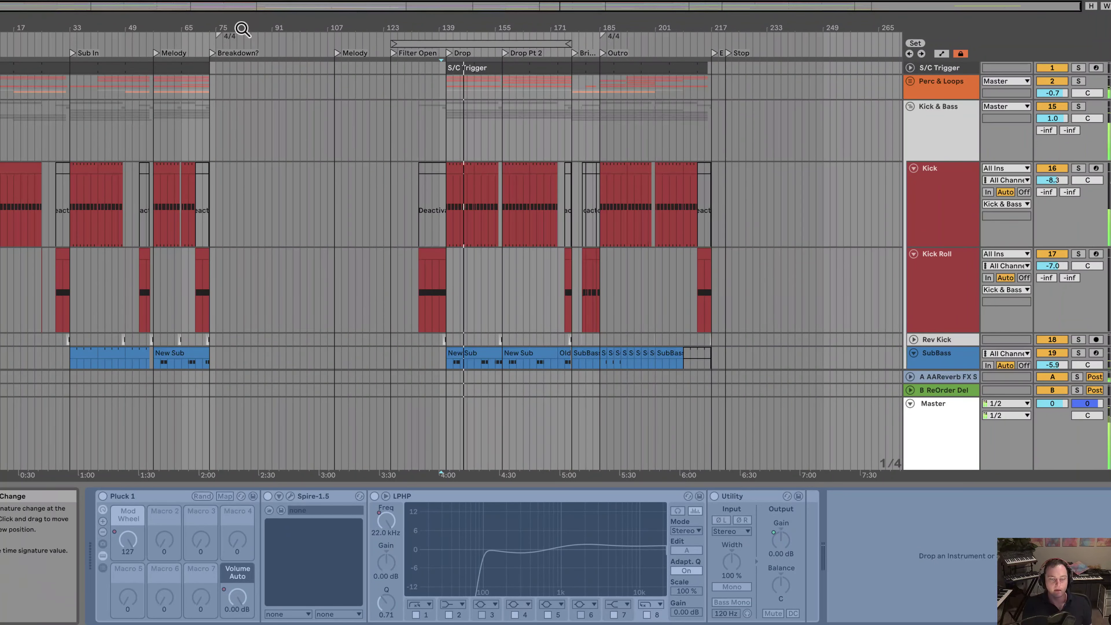
Step: Zoom in on the Breakdown? section, stop playback and examine its bird, waterfall and other atmosphere tracks
drag(240, 30, 241, 50)
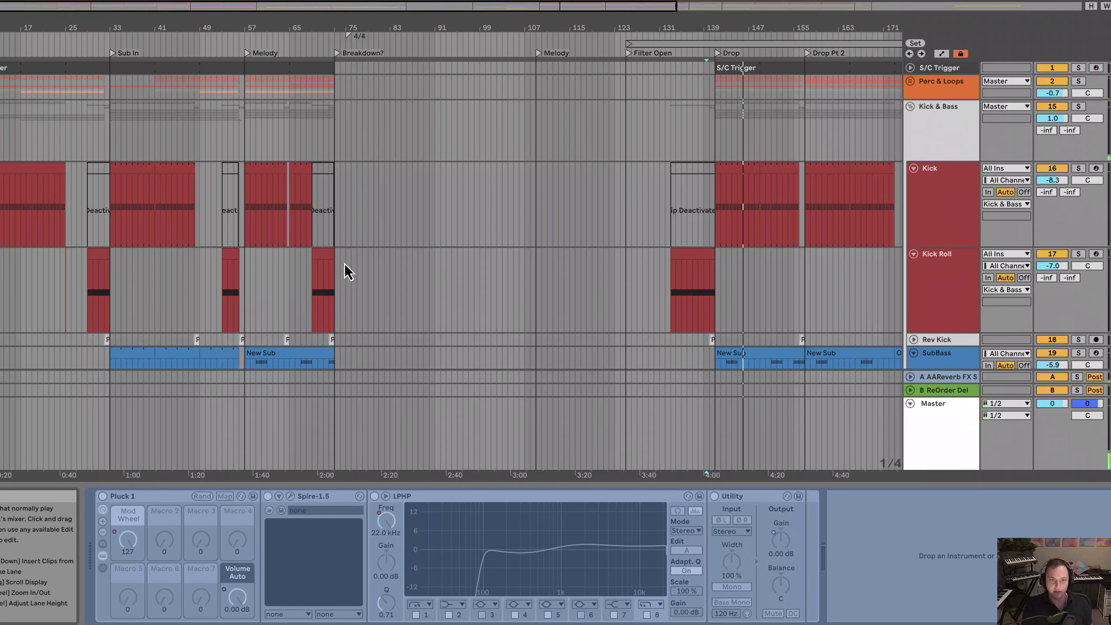
click(417, 290)
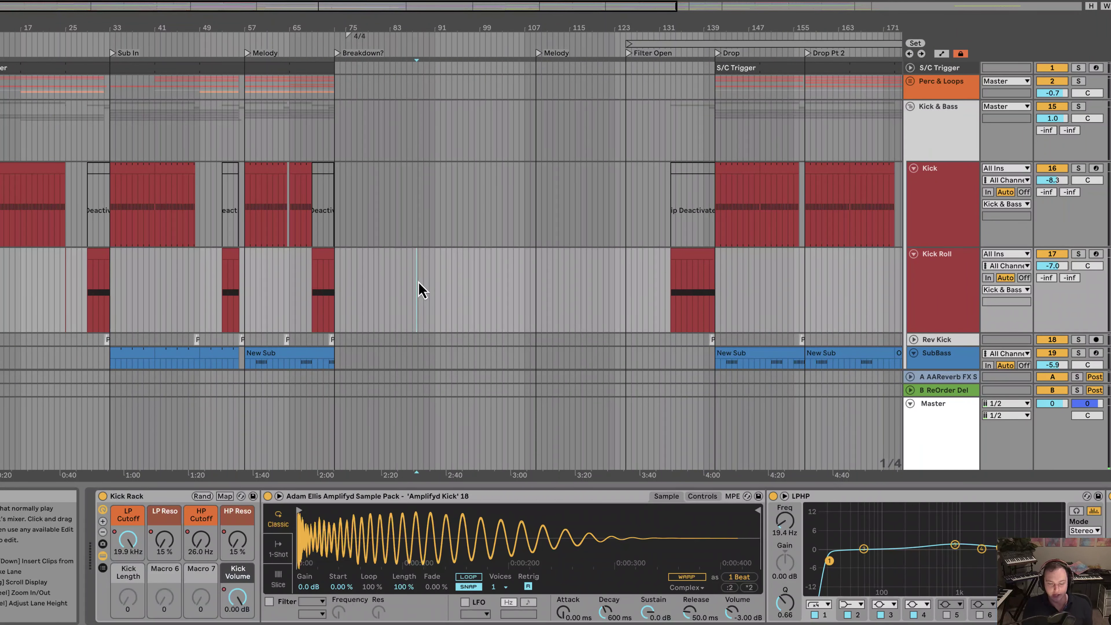
scroll(446, 293, down, 15)
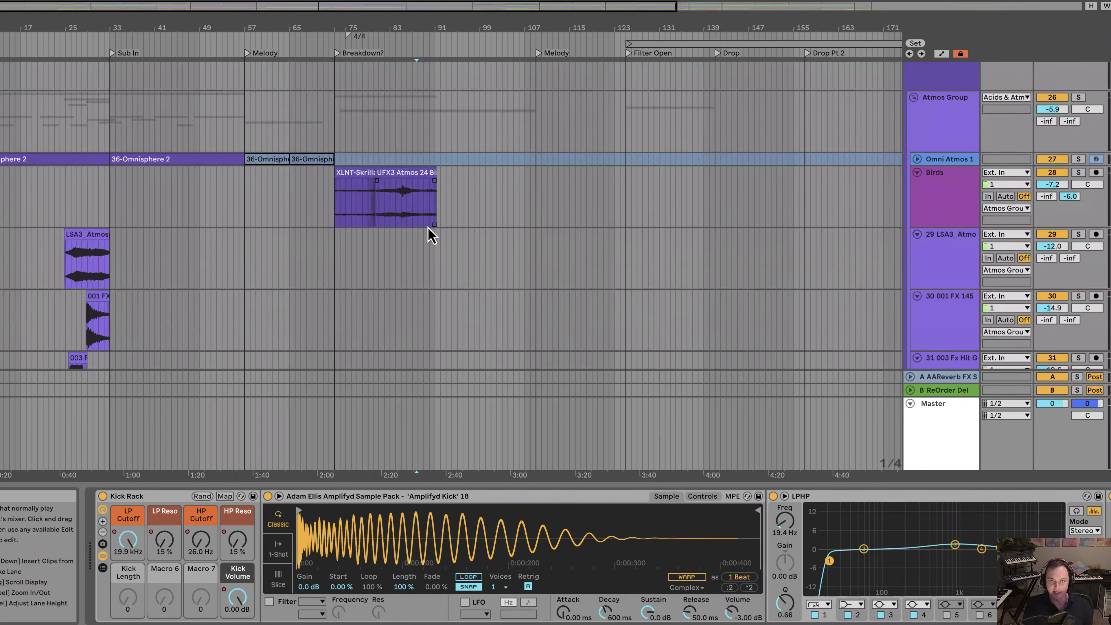
scroll(468, 227, down, 8)
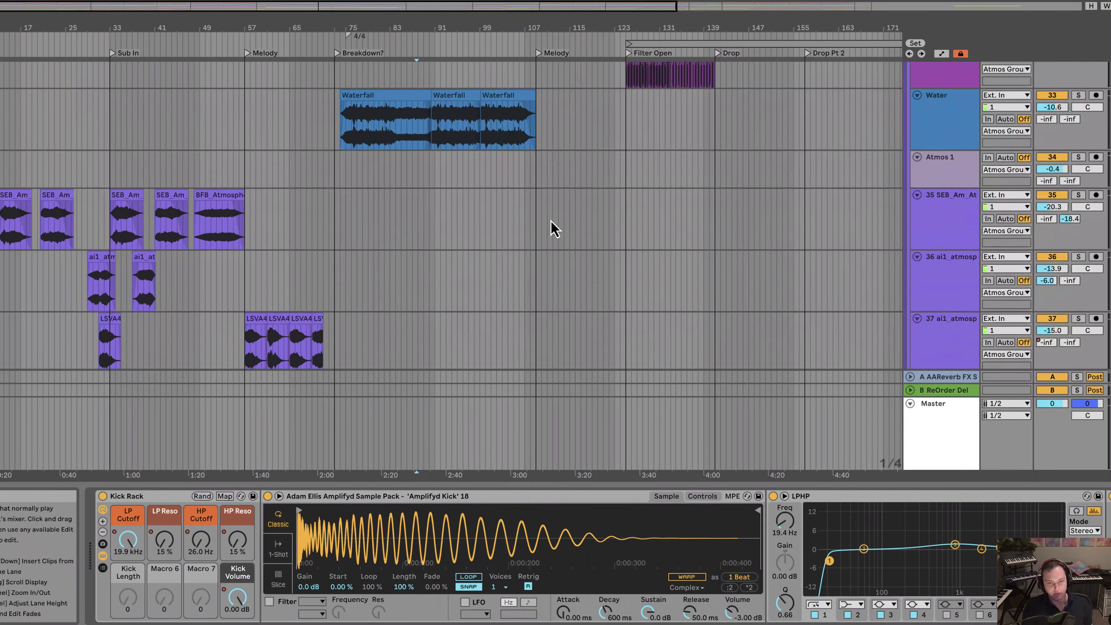
click(539, 217)
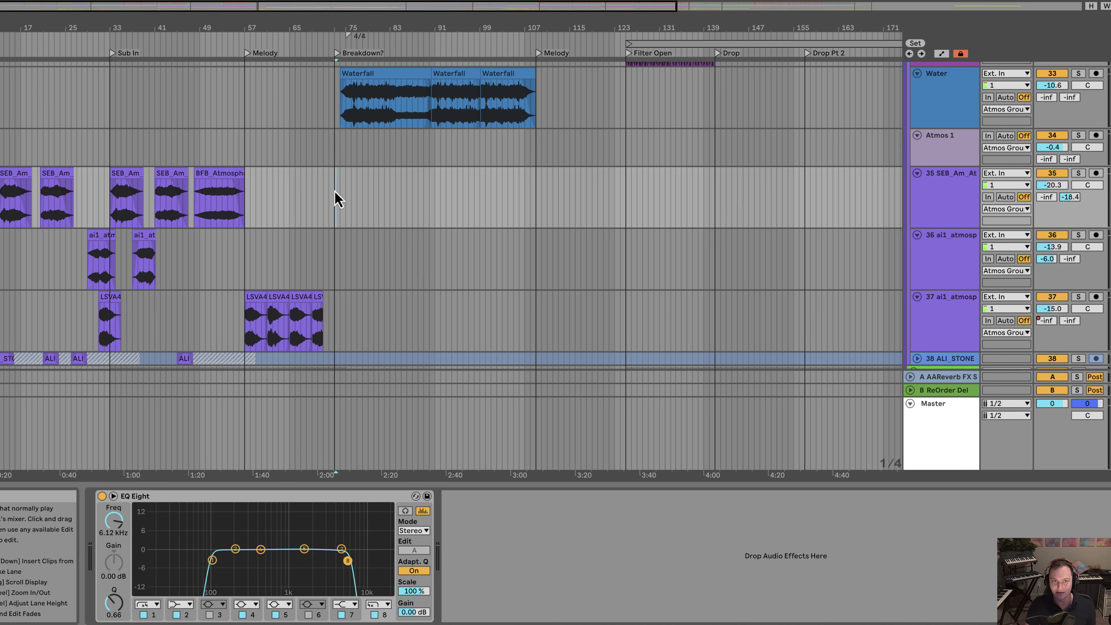
Step: Play from just before the Breakdown? marker and look through the atmosphere, acid, counter and piano tracks
mouse_move(320, 32)
mouse_down()
mouse_move(320, 65)
mouse_move(300, 34)
mouse_up()
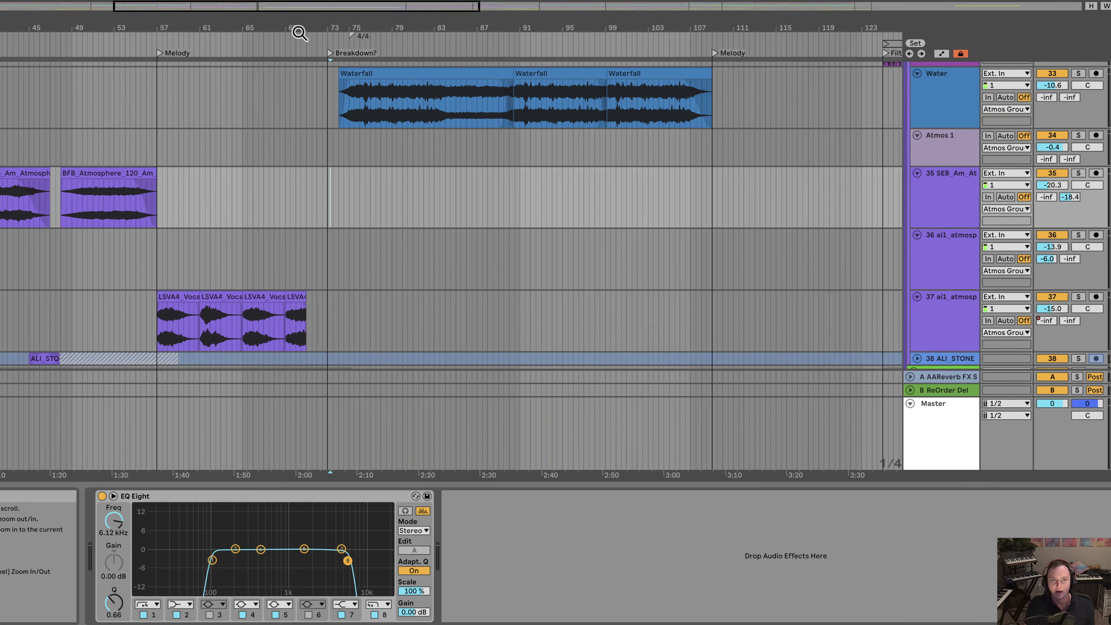
click(349, 182)
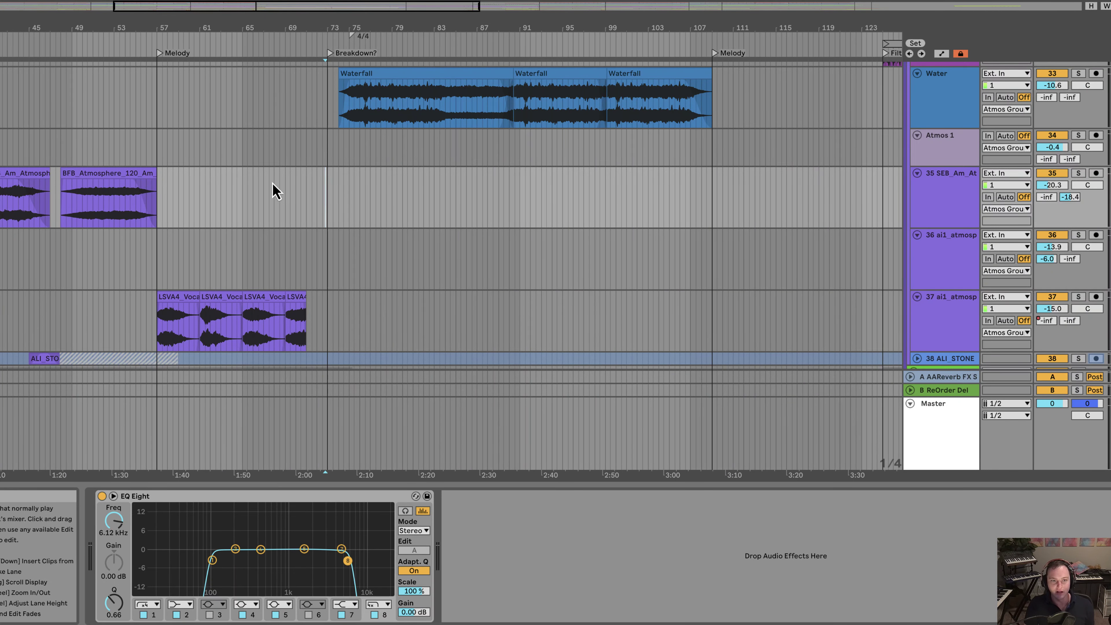
scroll(356, 179, down, 5)
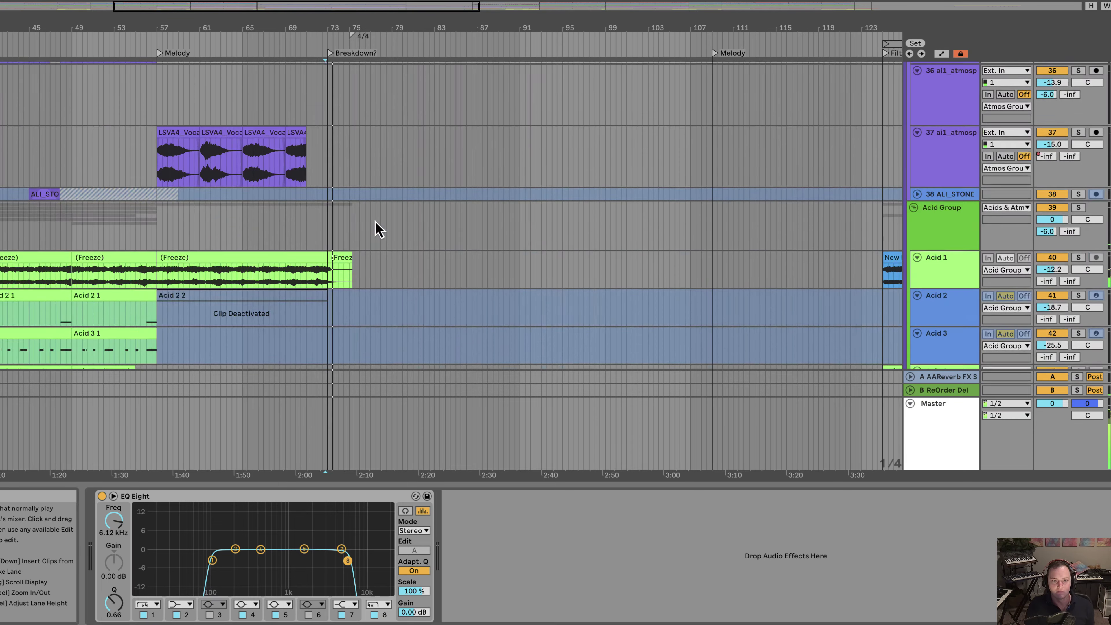
scroll(367, 214, up, 10)
scroll(369, 210, up, 1)
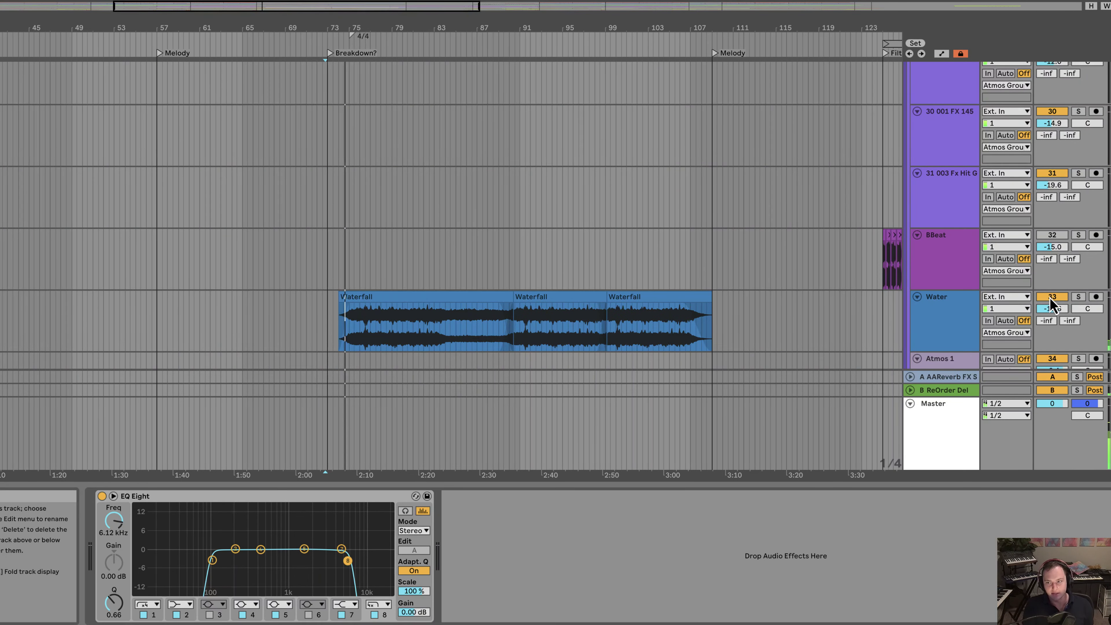
scroll(550, 284, down, 4)
scroll(453, 252, down, 15)
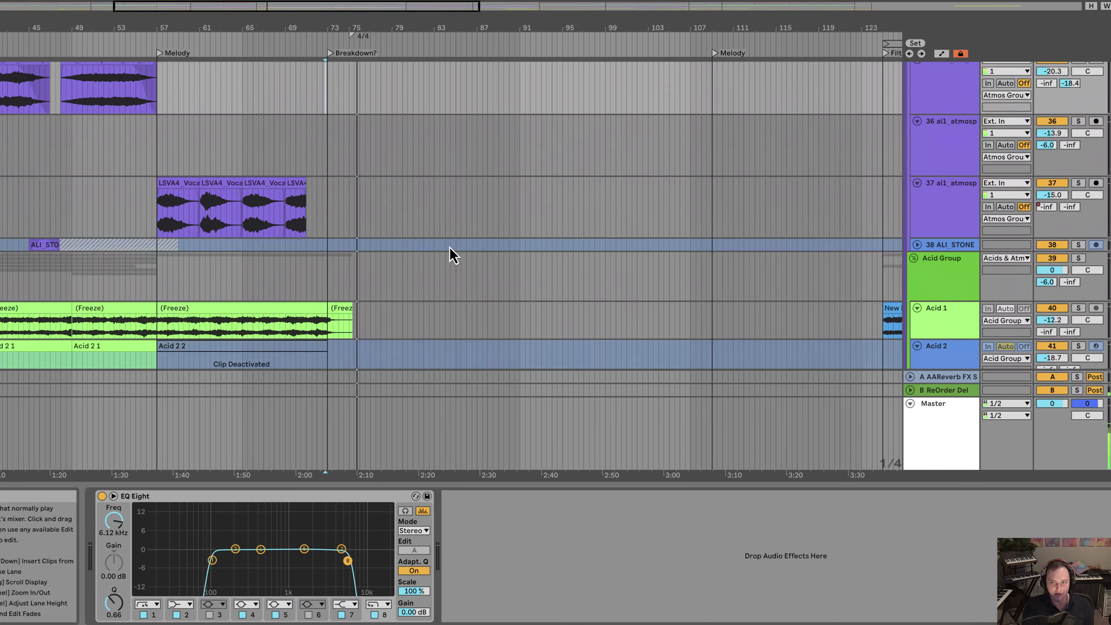
scroll(455, 253, down, 15)
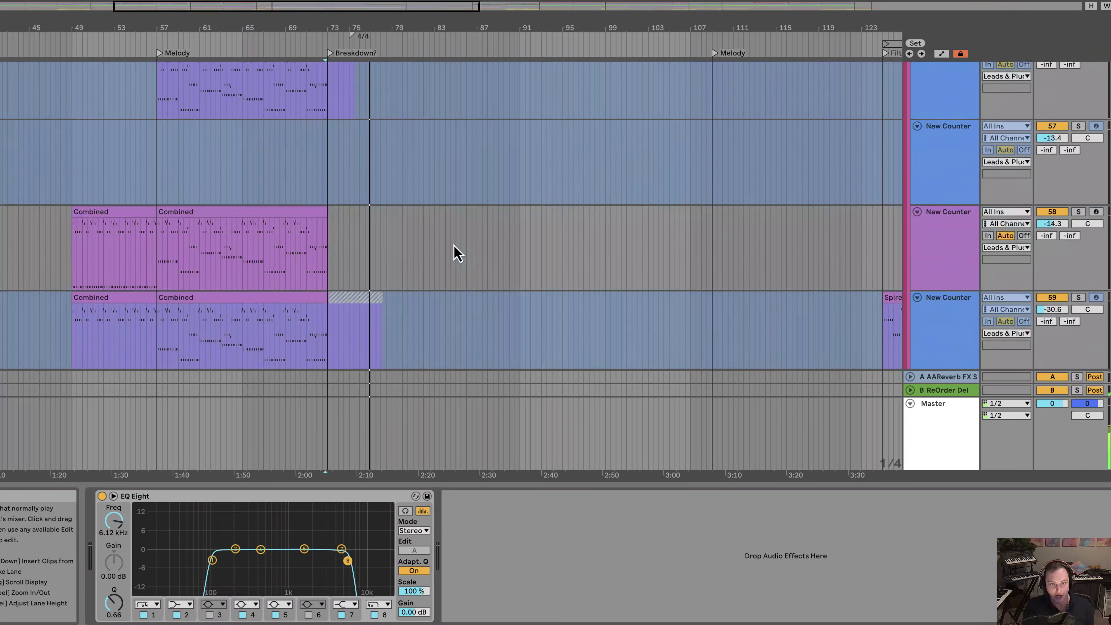
scroll(455, 246, down, 12)
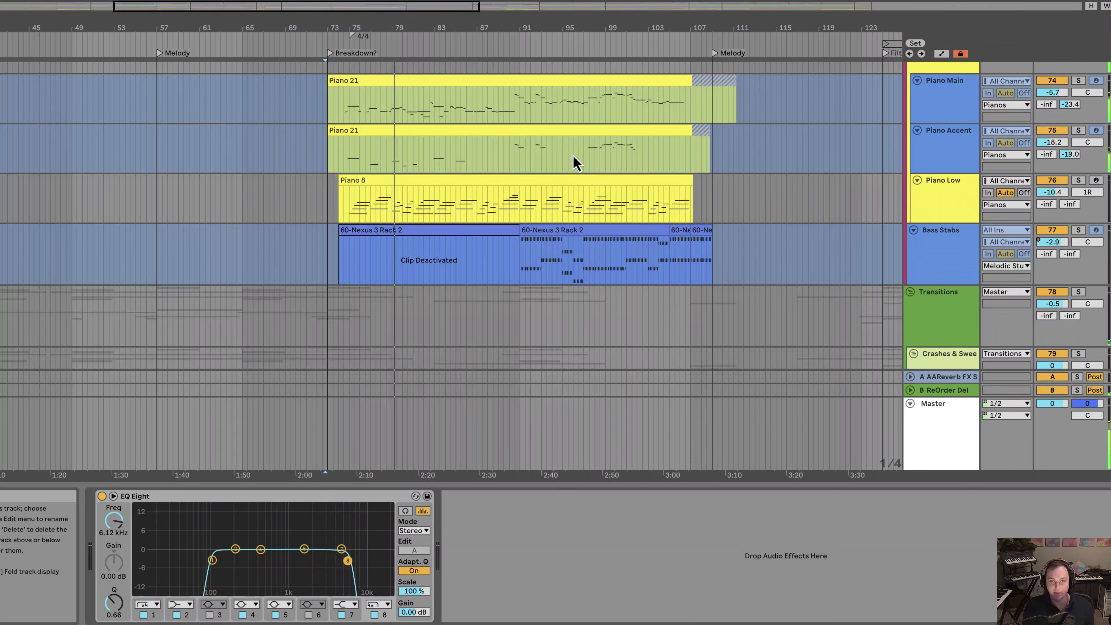
Step: Show the Piano Low track's device chain, open its TruePianos plug-in window and close it
click(964, 195)
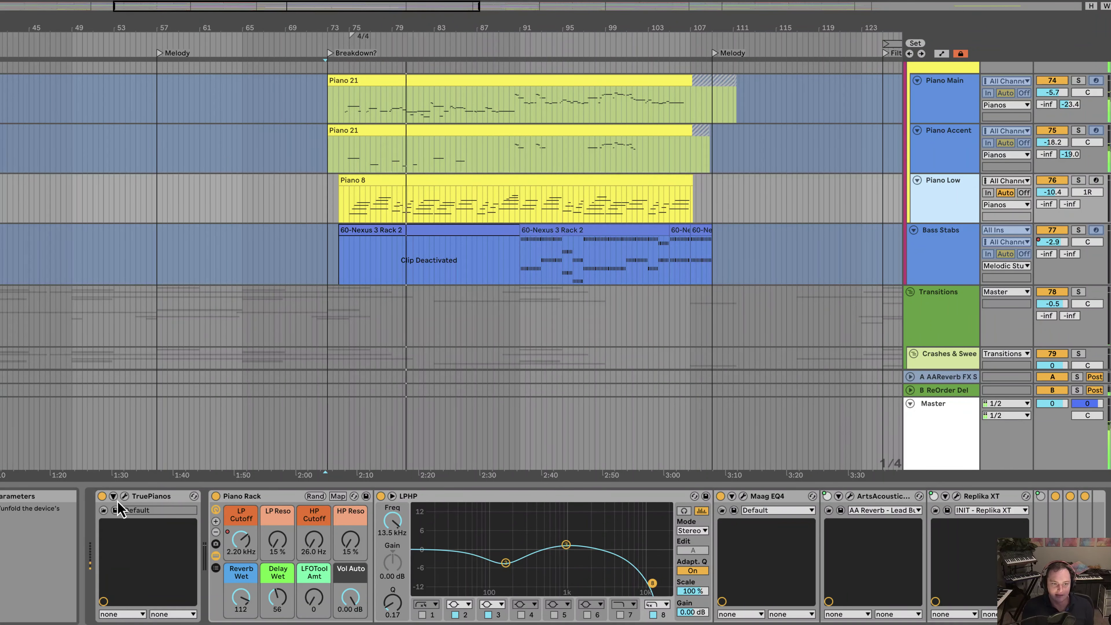
click(125, 496)
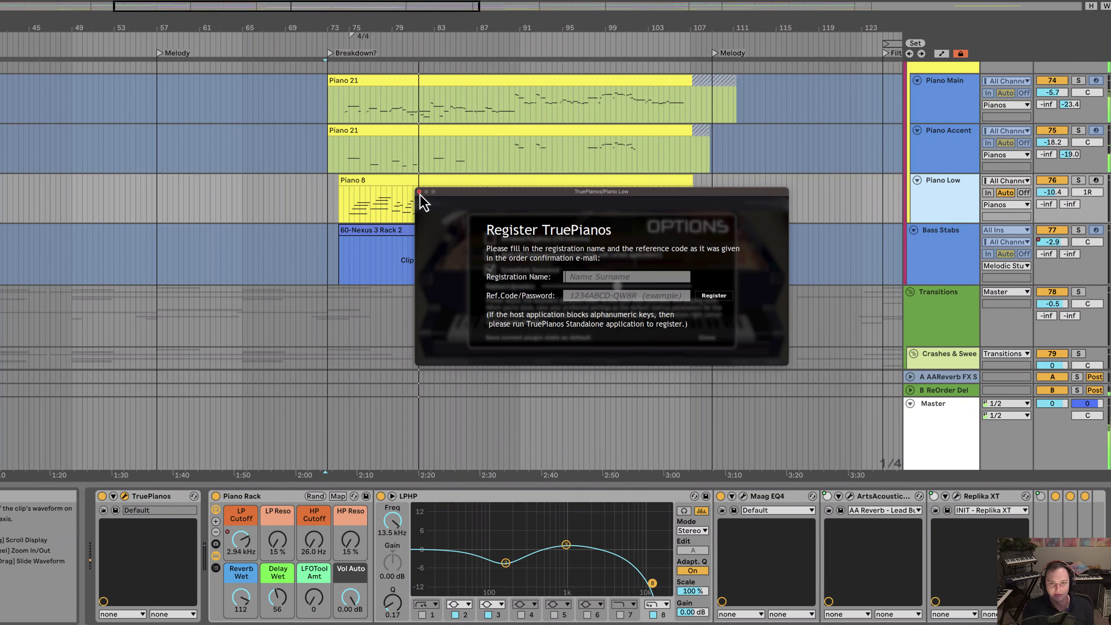
click(419, 192)
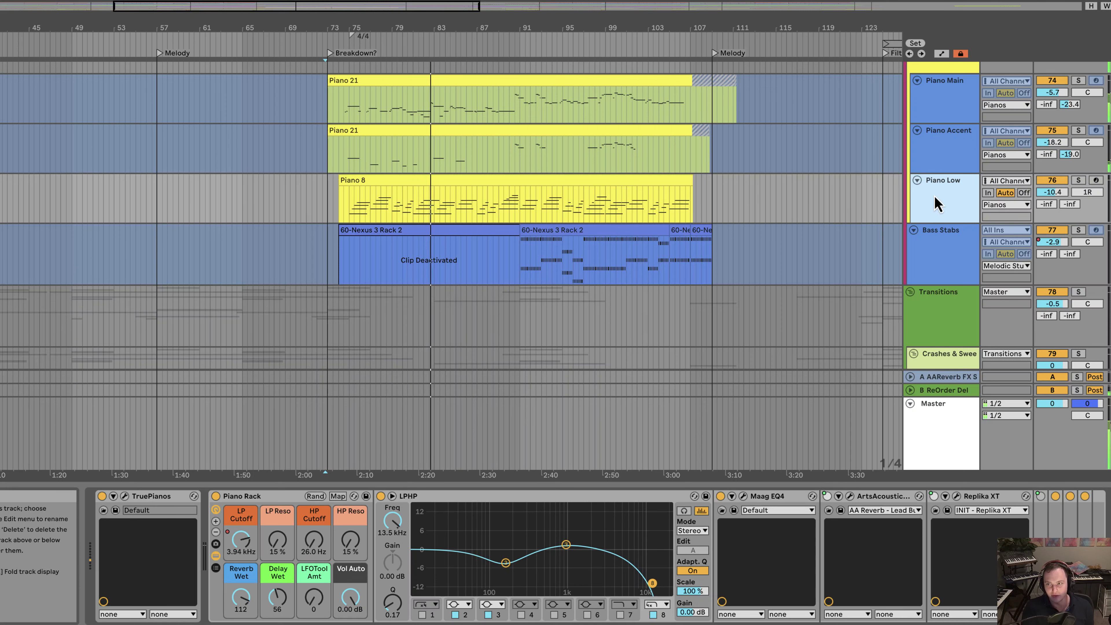
Step: View the Piano Accent and Piano Main device chains and look over the neighbouring string and pad tracks
click(934, 161)
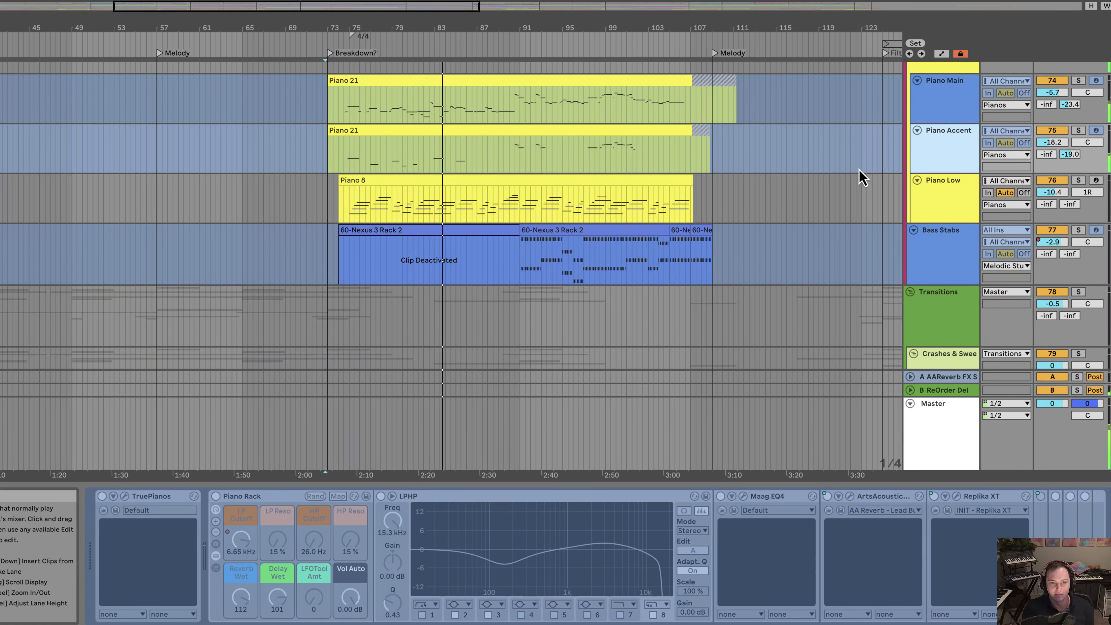
click(936, 101)
scroll(934, 143, up, 3)
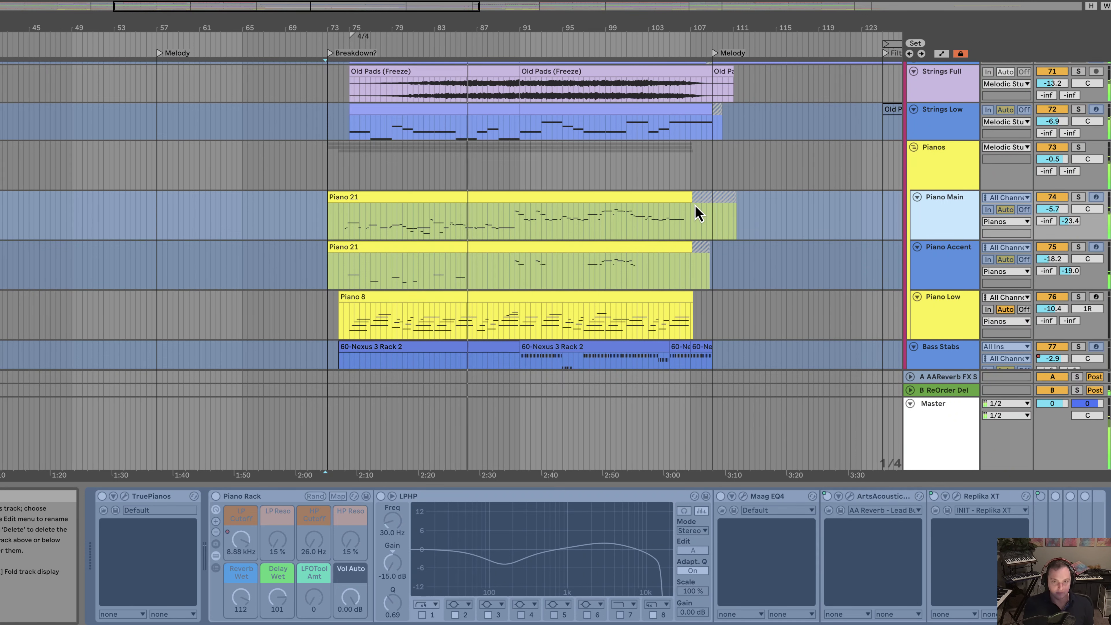
scroll(699, 213, down, 3)
scroll(620, 187, up, 6)
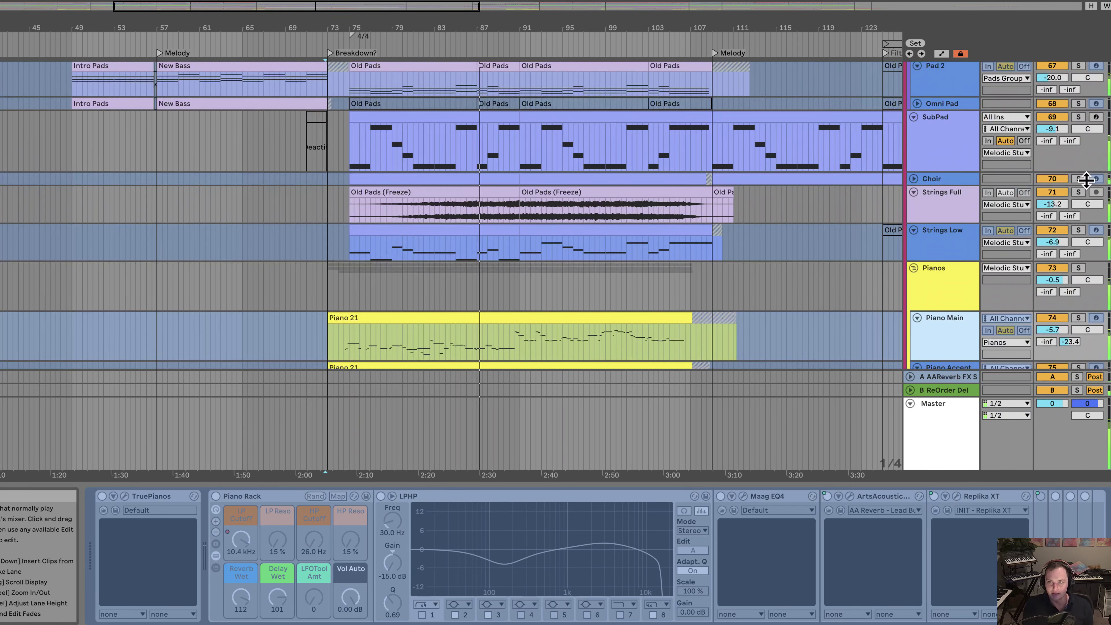
Step: Unfold the Choir track and show its device chain
click(913, 179)
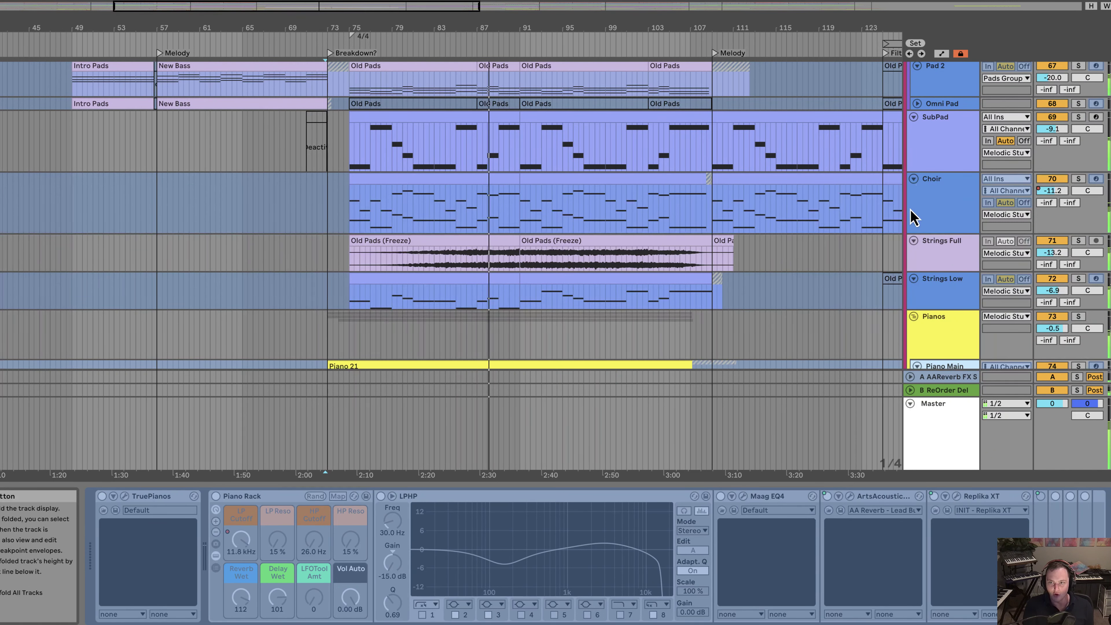
click(941, 262)
click(939, 219)
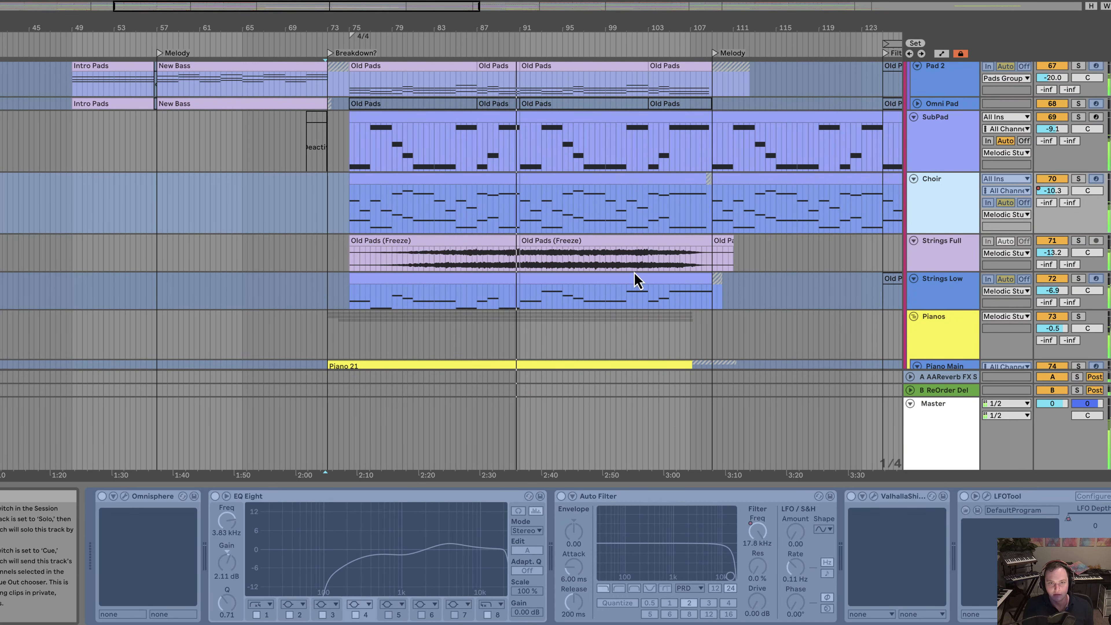
Step: Solo the SubPad track briefly during playback of the breakdown, and unsolo it
scroll(634, 280, up, 4)
click(1079, 233)
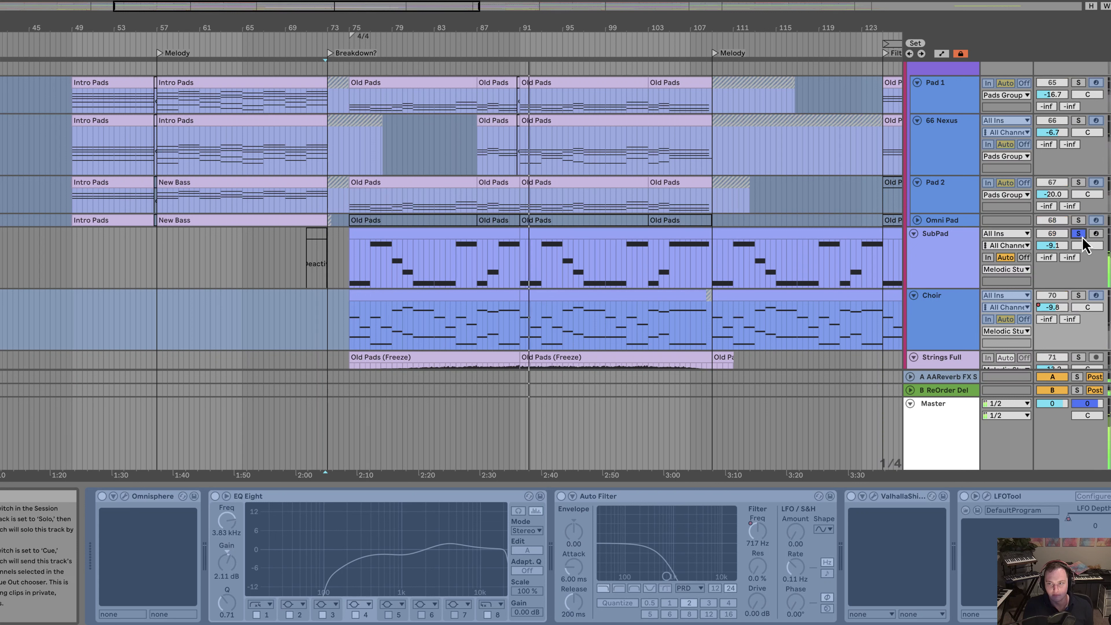
click(1078, 233)
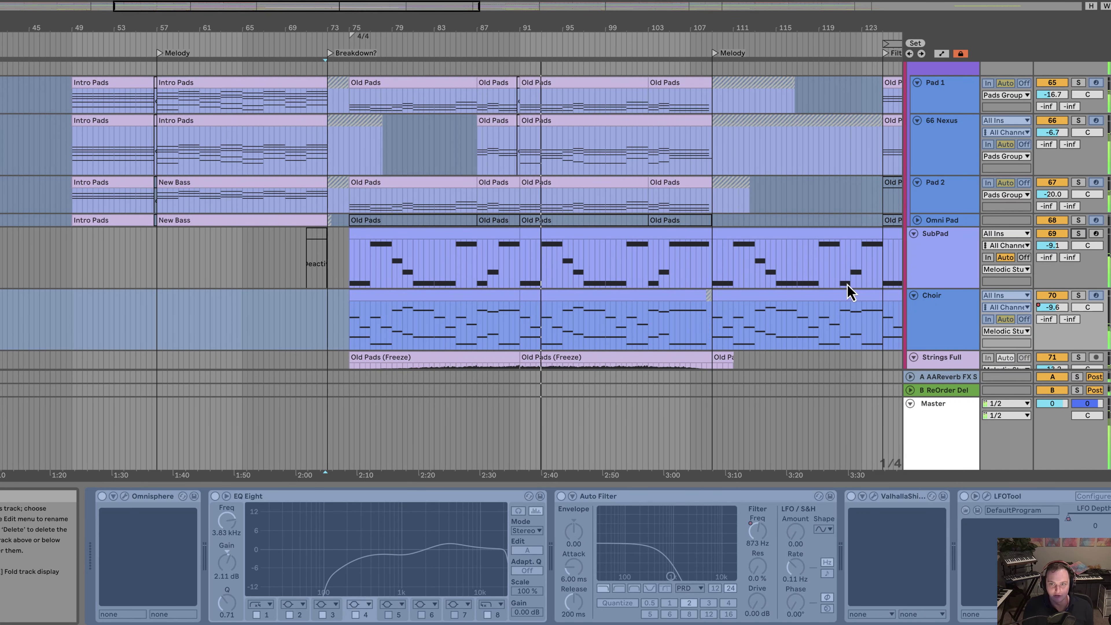
Step: Show the 66 Nexus track's devices, solo the track and play it from just before bar 91
scroll(840, 171, up, 5)
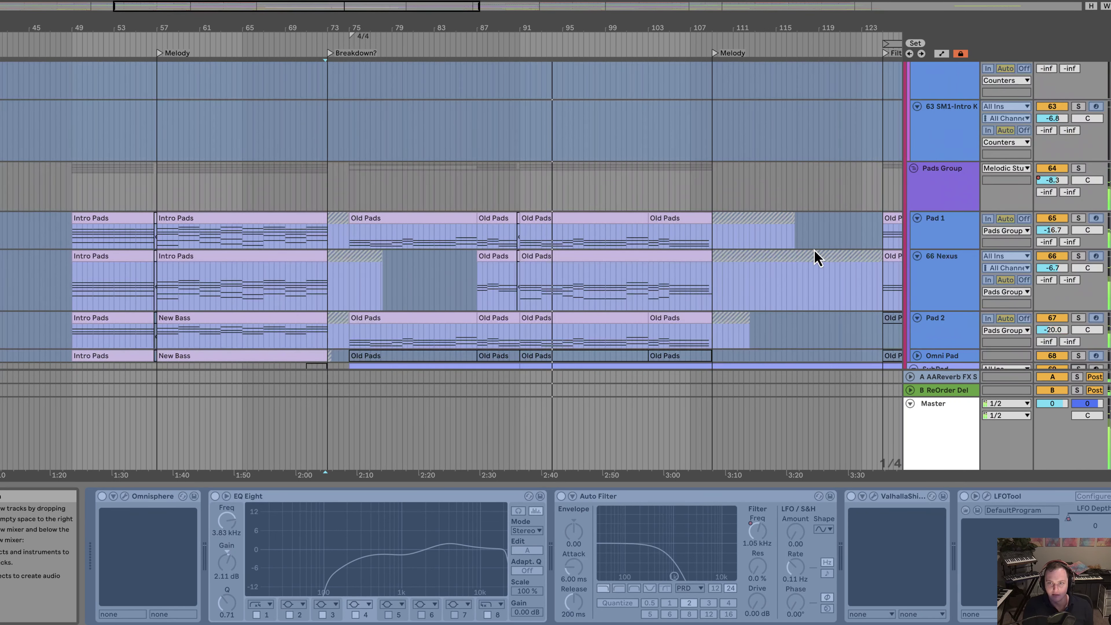
scroll(823, 249, down, 4)
click(930, 162)
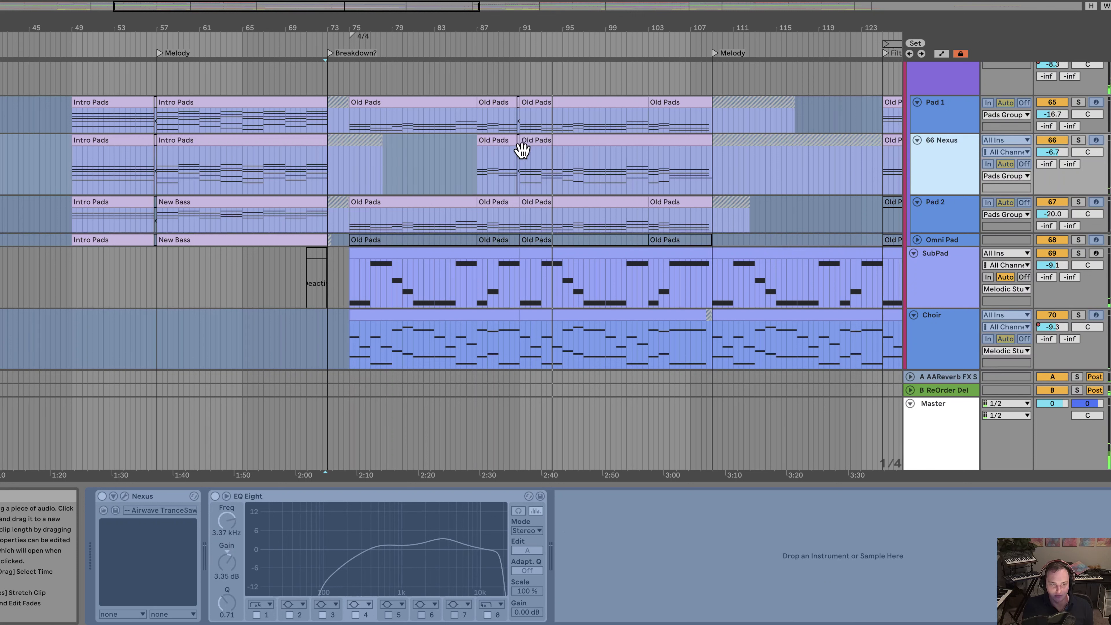
click(485, 156)
click(509, 162)
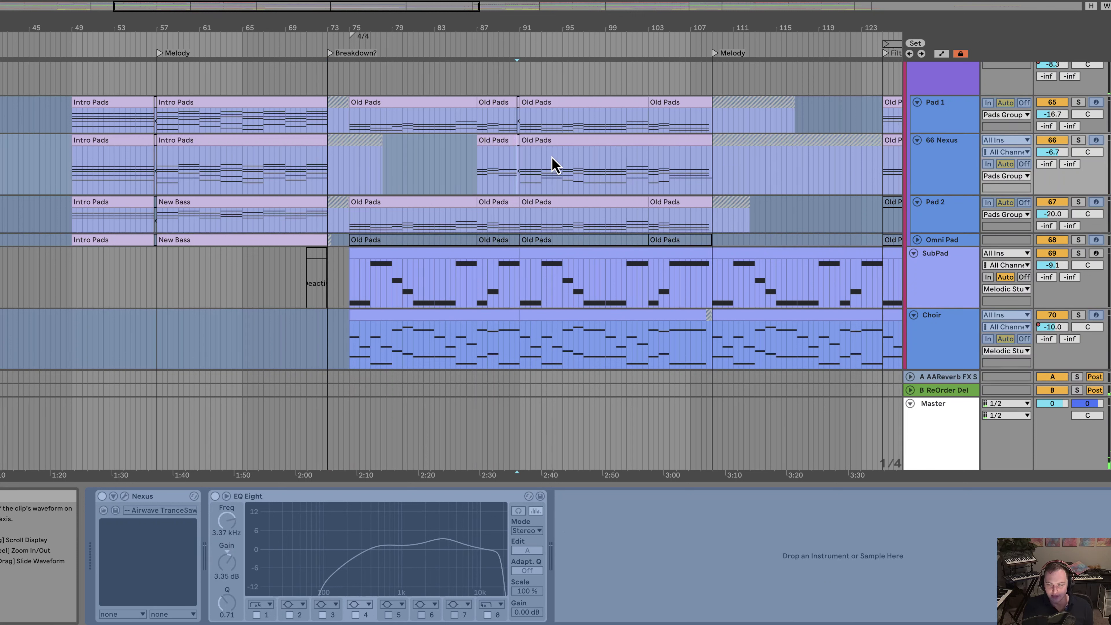
click(1077, 140)
key(space)
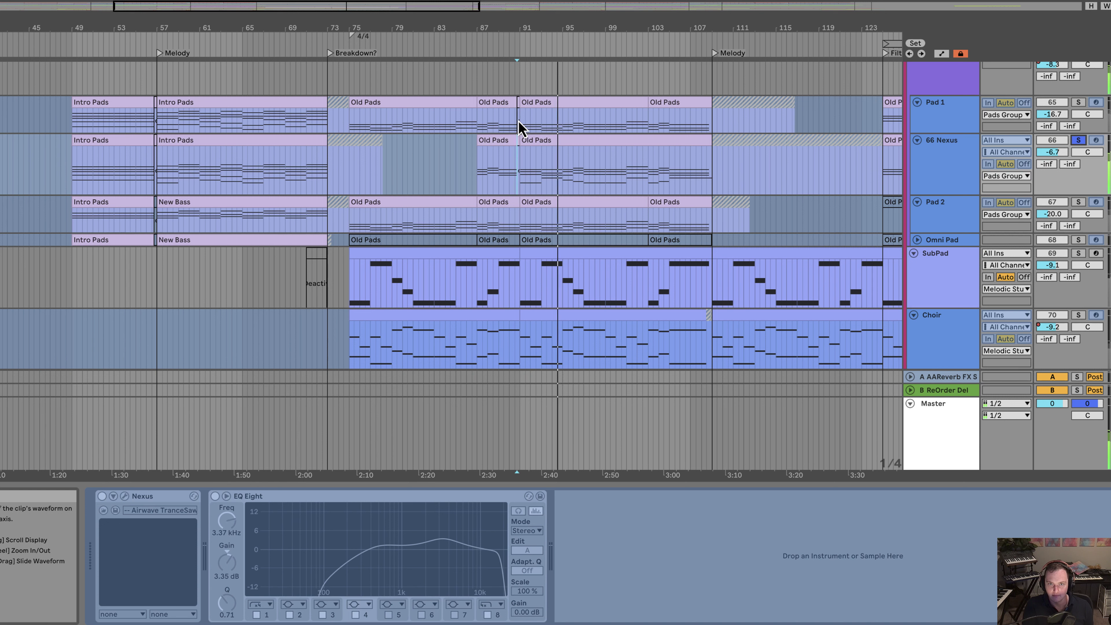
Step: Solo the Pad 1 track instead and play it from around bar 91
click(522, 128)
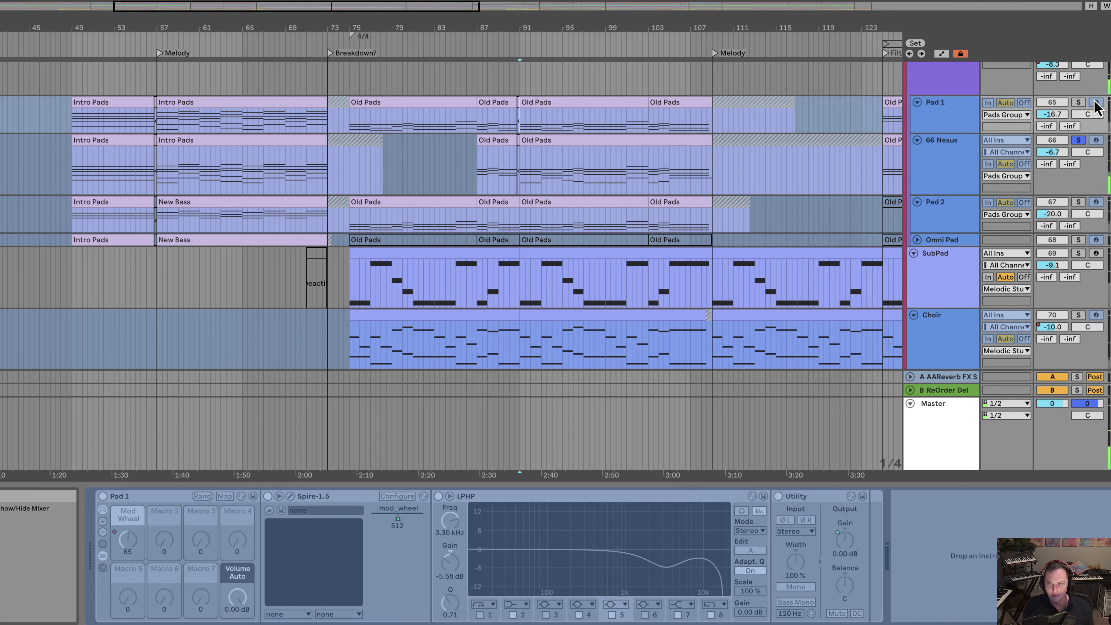
click(1078, 101)
key(space)
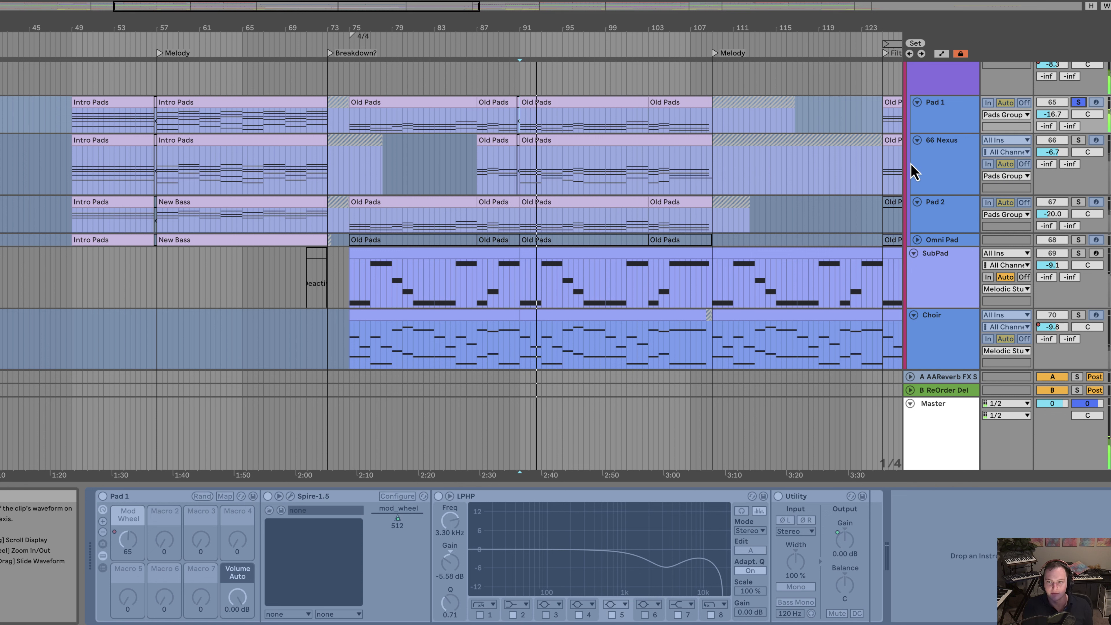
Step: Switch the solo to the Pad 2 track, select it and play it from around bar 91
click(521, 221)
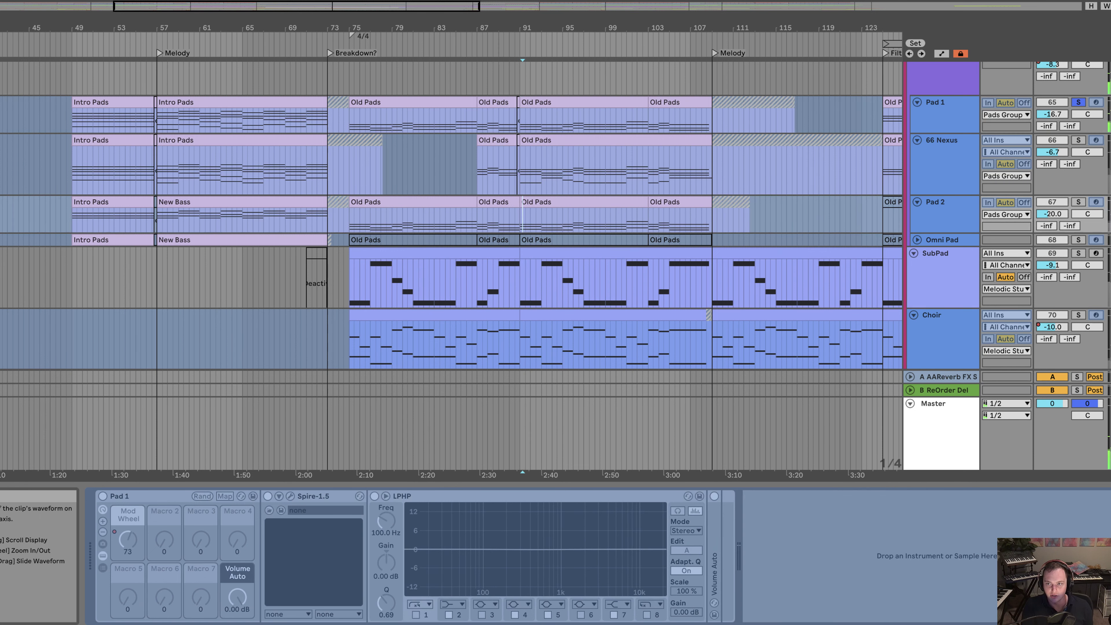
click(1078, 203)
click(951, 219)
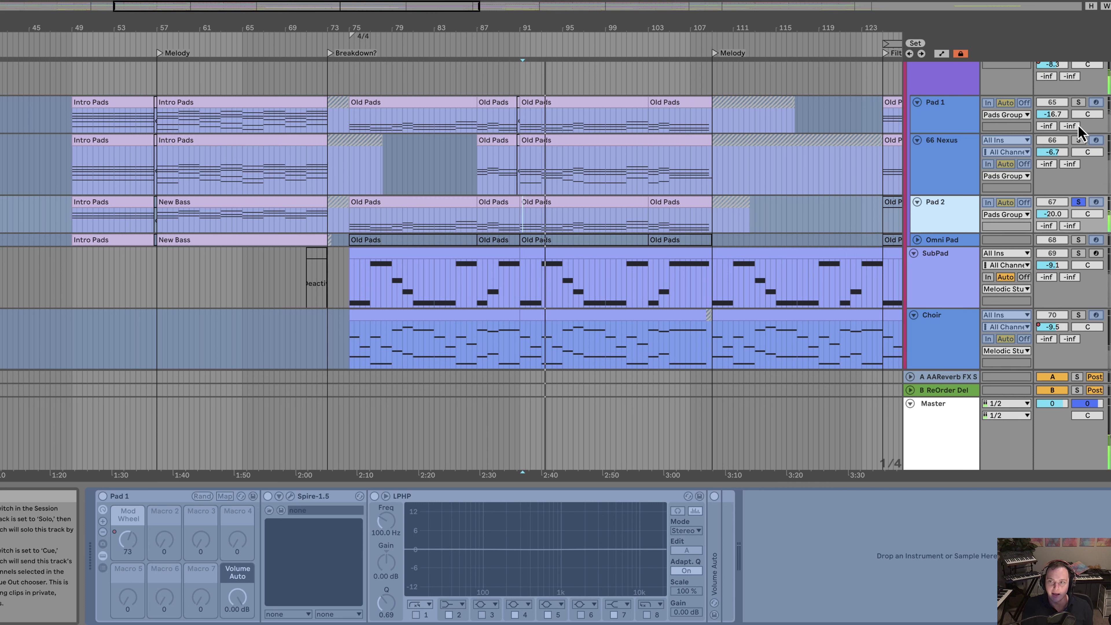
Step: Add the SubPad and Choir tracks to the solo, play from bar 91 and show the Choir track's devices
scroll(766, 237, down, 4)
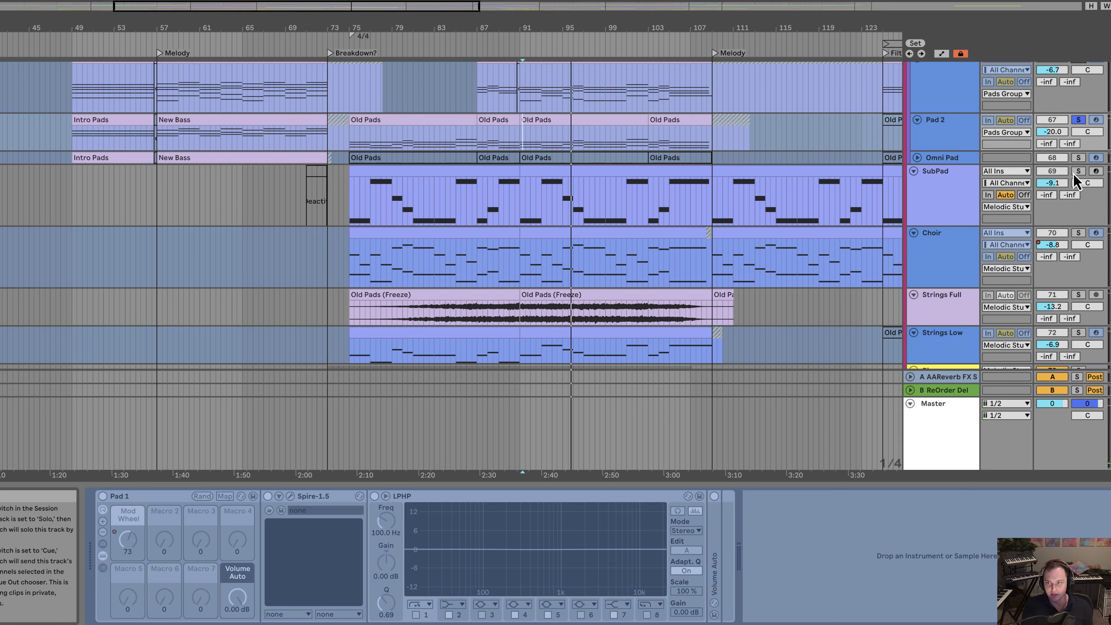
key(space)
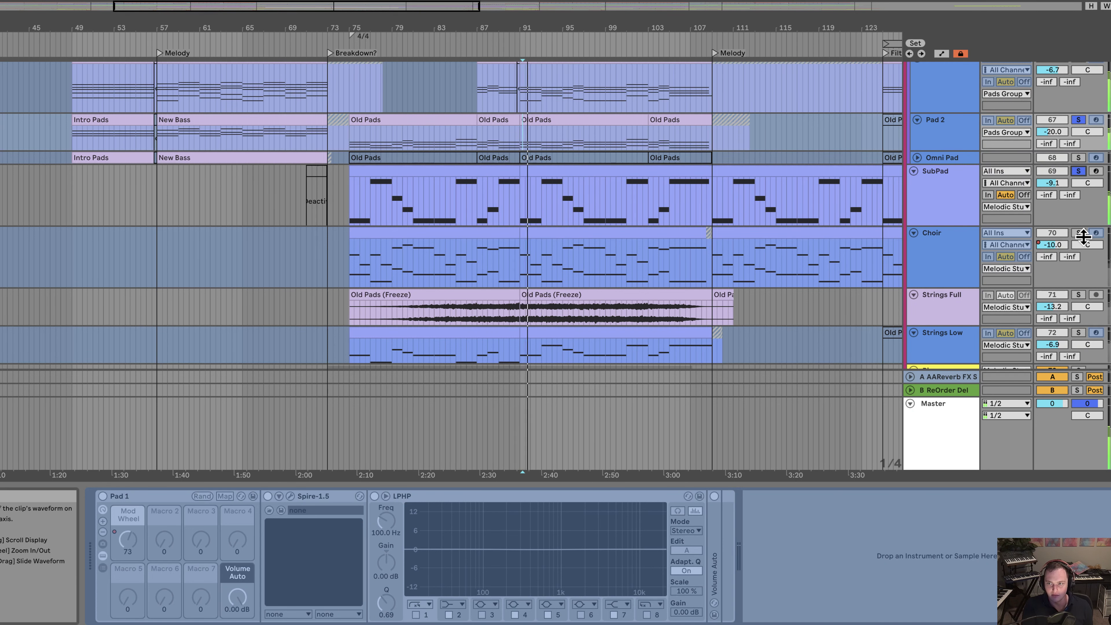
scroll(610, 256, down, 2)
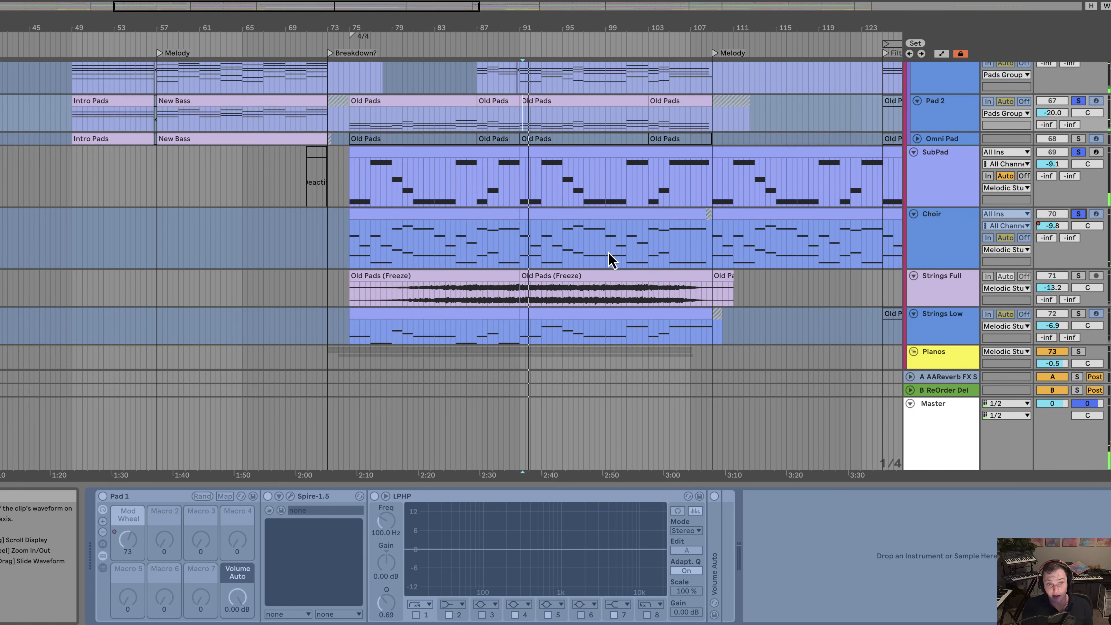
click(519, 244)
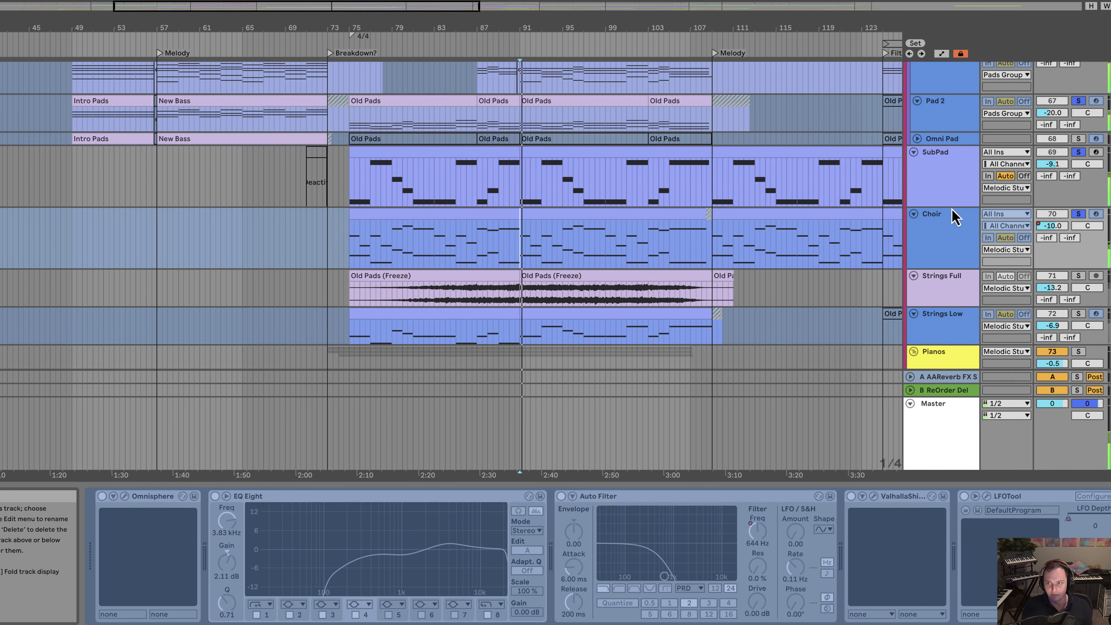
Step: Solo only the Choir track during playback and briefly show its filter frequency and track volume automation
click(1078, 214)
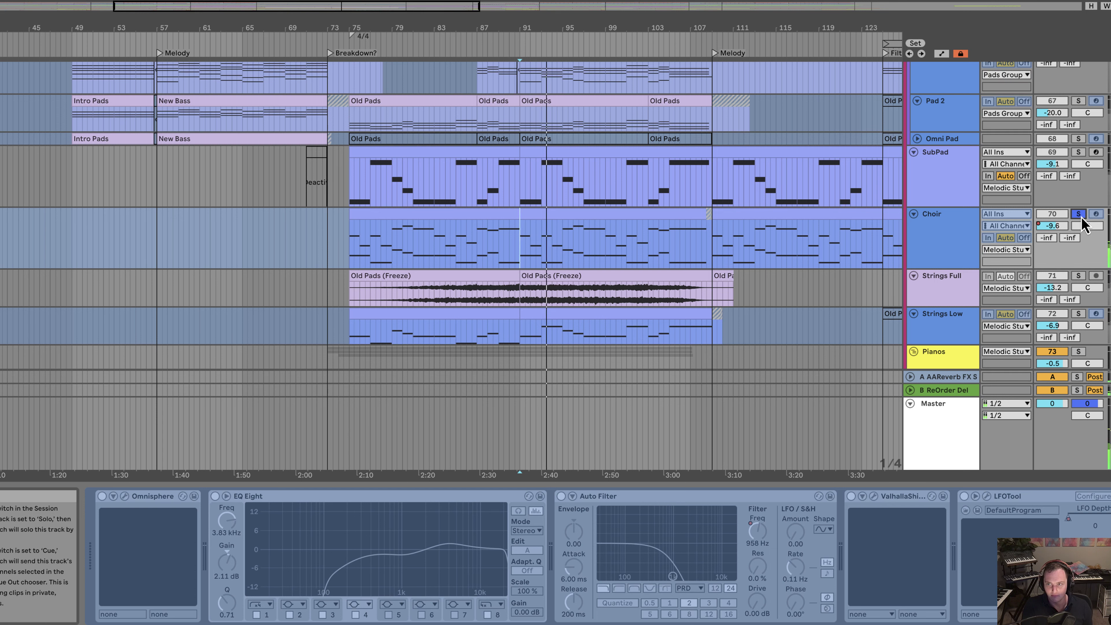
key(a)
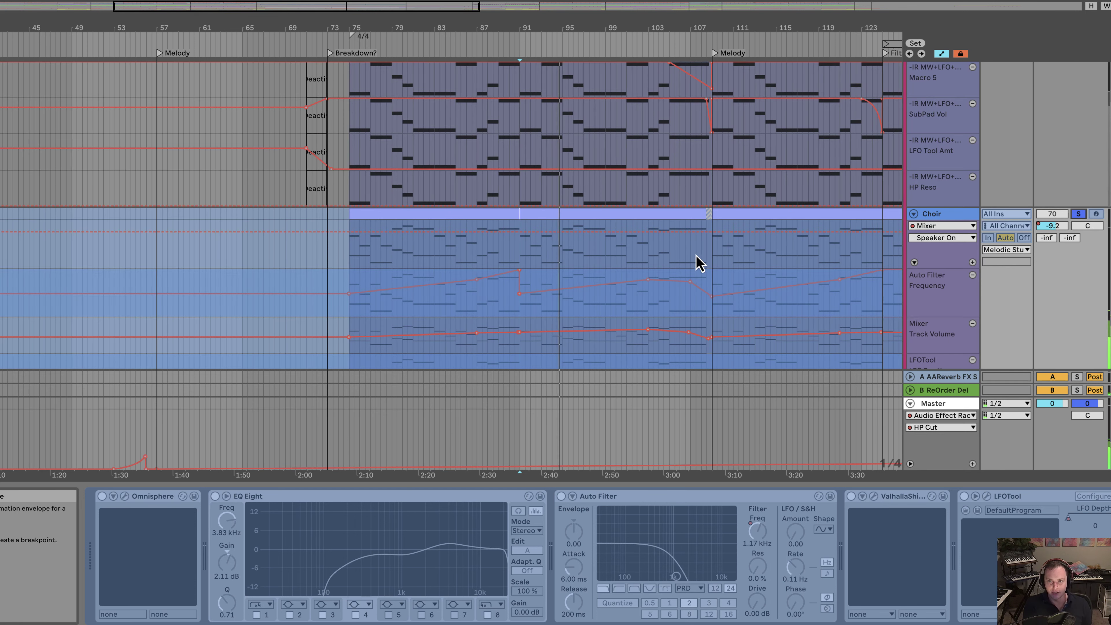
key(a)
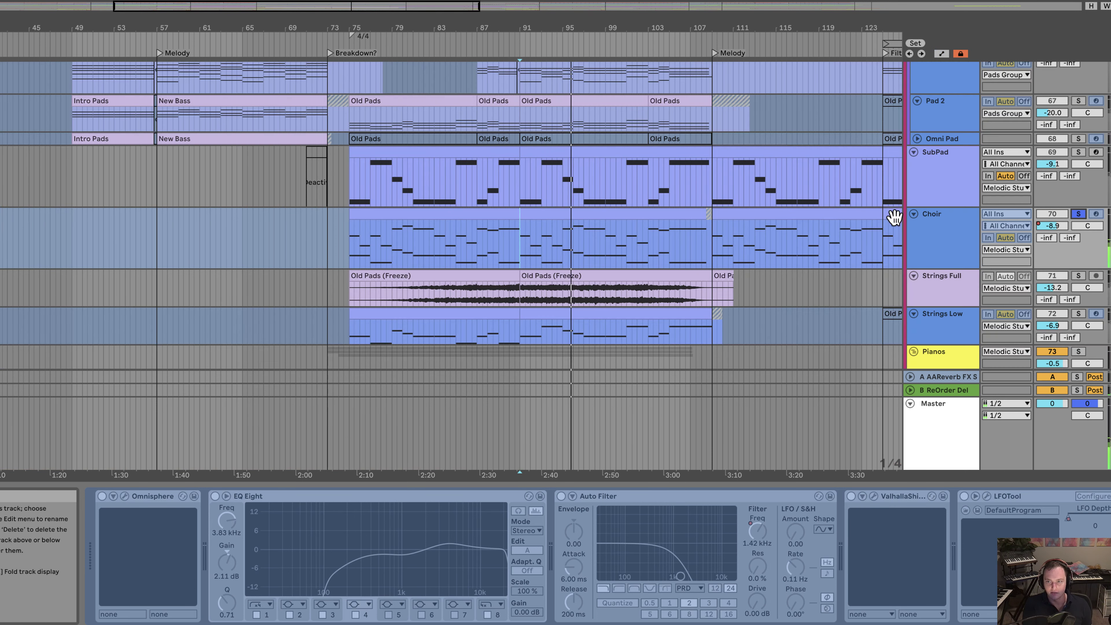
Step: Add the Strings Full and Omni Pad tracks and the upper pad tracks to the Choir solo during playback
scroll(1048, 228, down, 3)
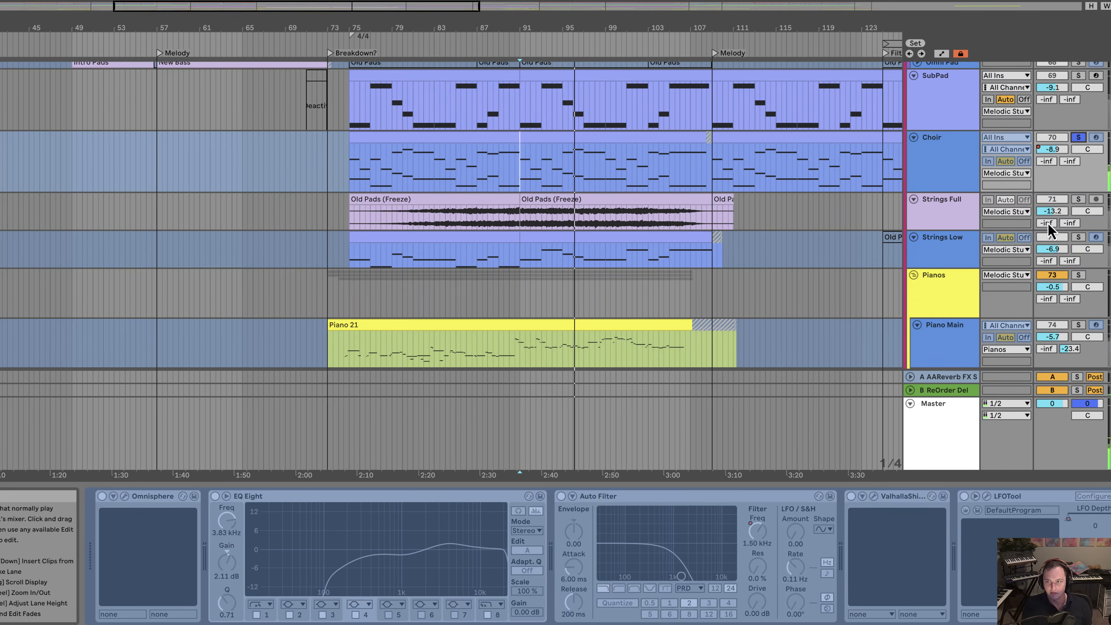
click(1078, 200)
scroll(875, 174, up, 3)
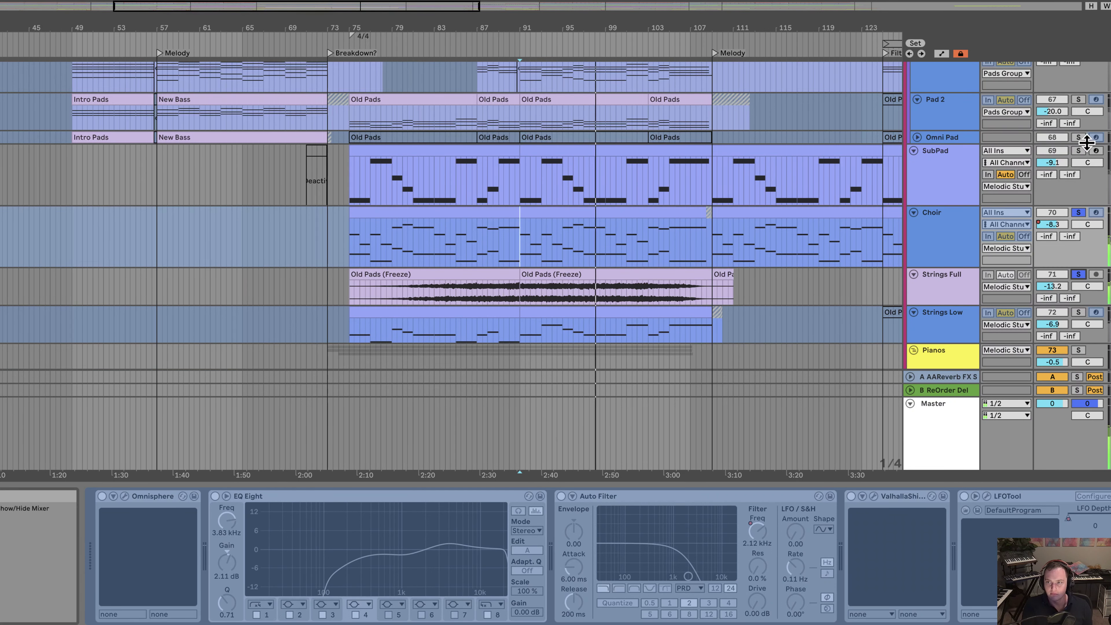
click(1078, 137)
scroll(1079, 103, up, 4)
click(1078, 98)
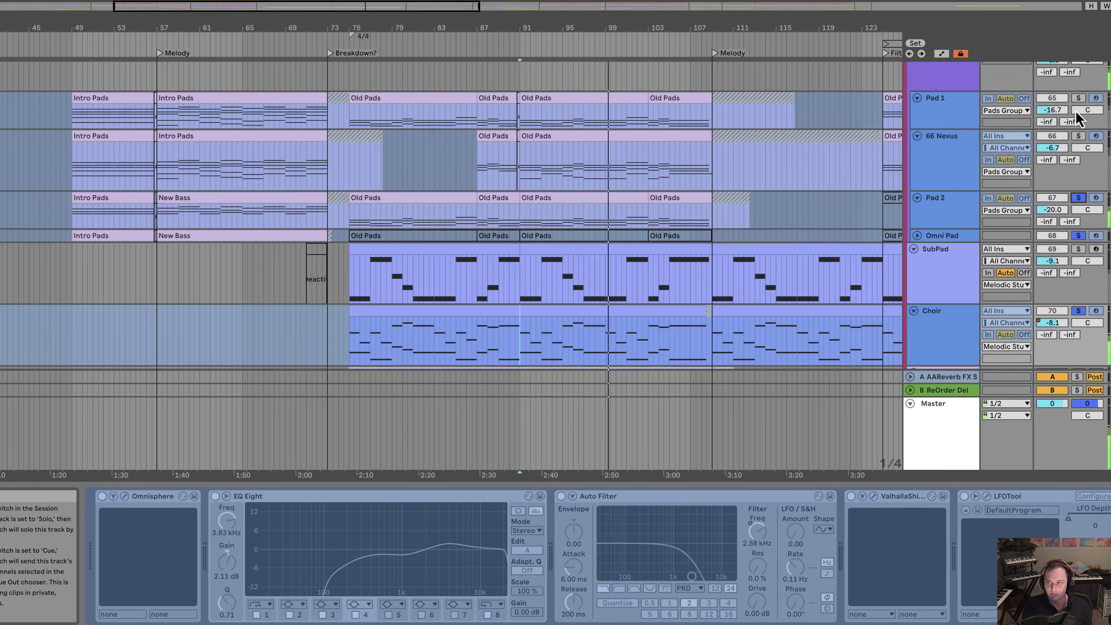
click(1079, 136)
Step: Solo only the Strings Low track, show its devices and play it from bar 91
scroll(958, 254, down, 5)
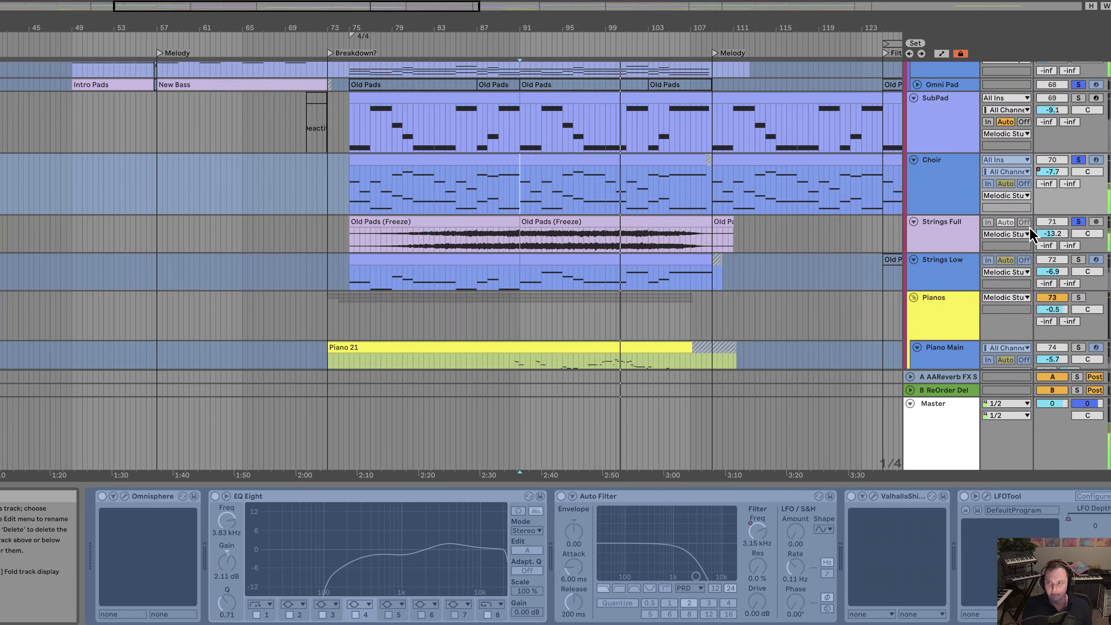
scroll(1045, 213, down, 3)
click(1077, 185)
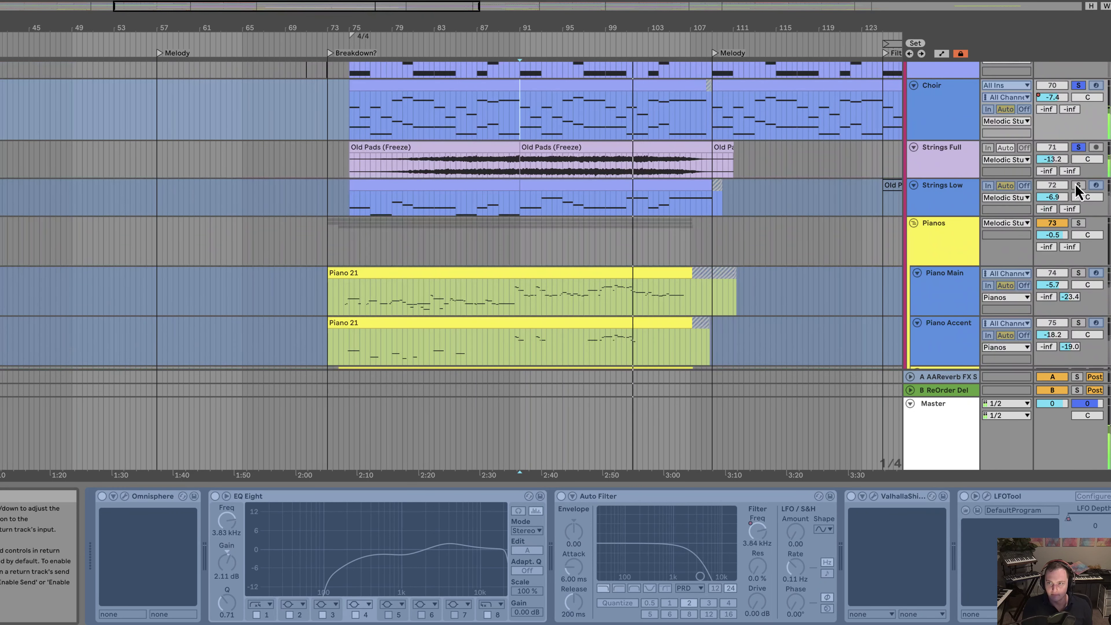
click(946, 206)
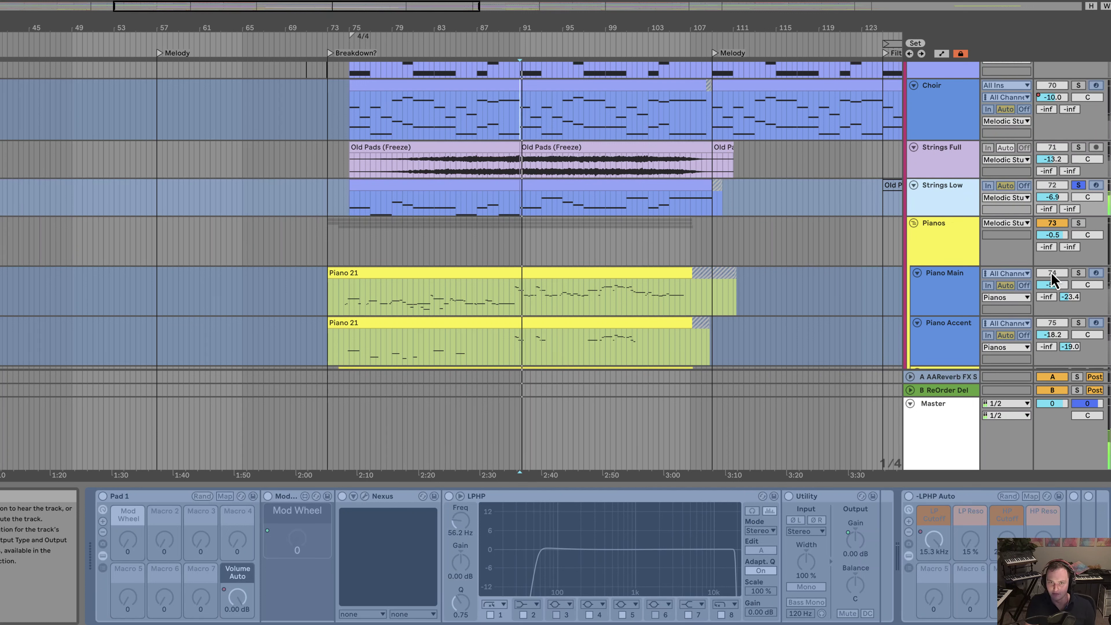
Step: Add the Strings Full, Choir and SubPad tracks to the Strings Low solo and play them together from bar 91
click(1081, 149)
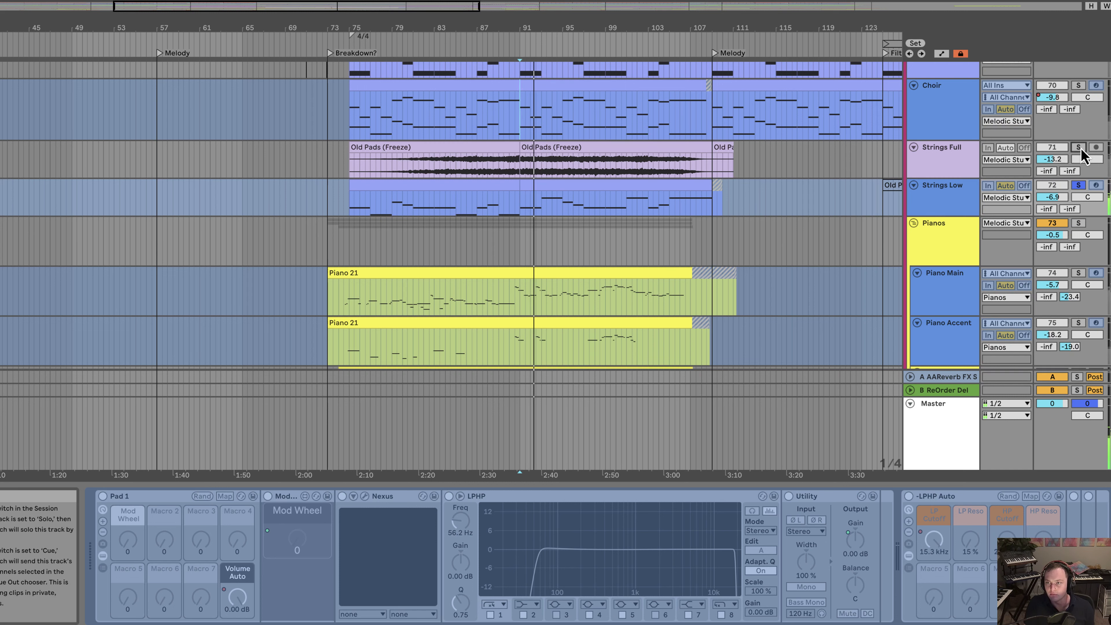
click(1078, 85)
scroll(1063, 131, up, 2)
scroll(1061, 137, up, 2)
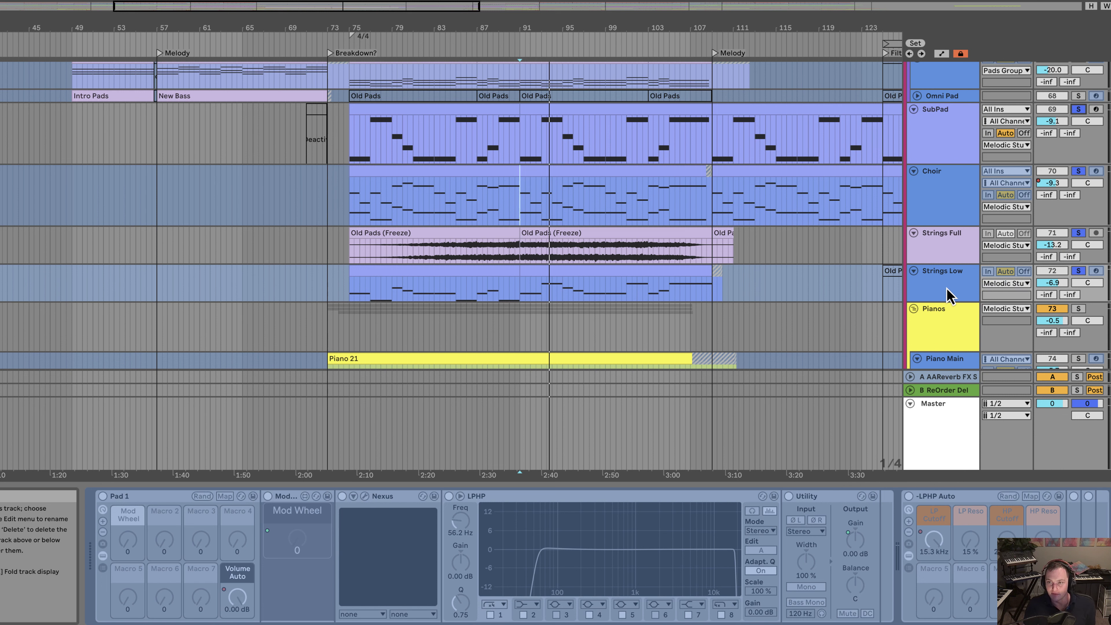
key(space)
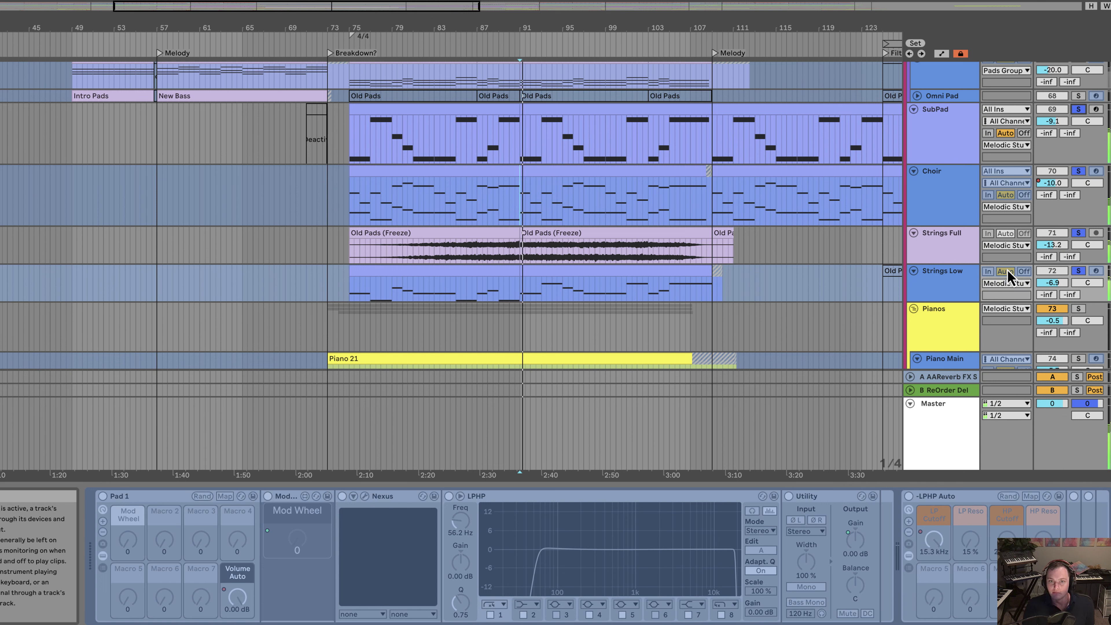
Step: Solo the Bass Stabs track during playback and show its devices
scroll(857, 282, down, 5)
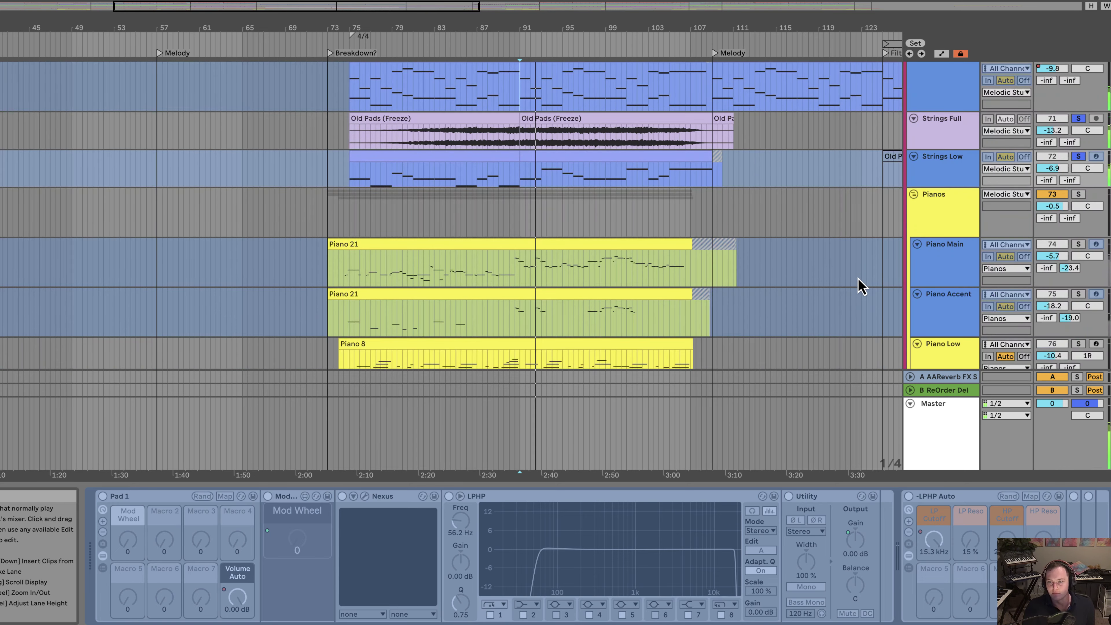
scroll(737, 268, down, 10)
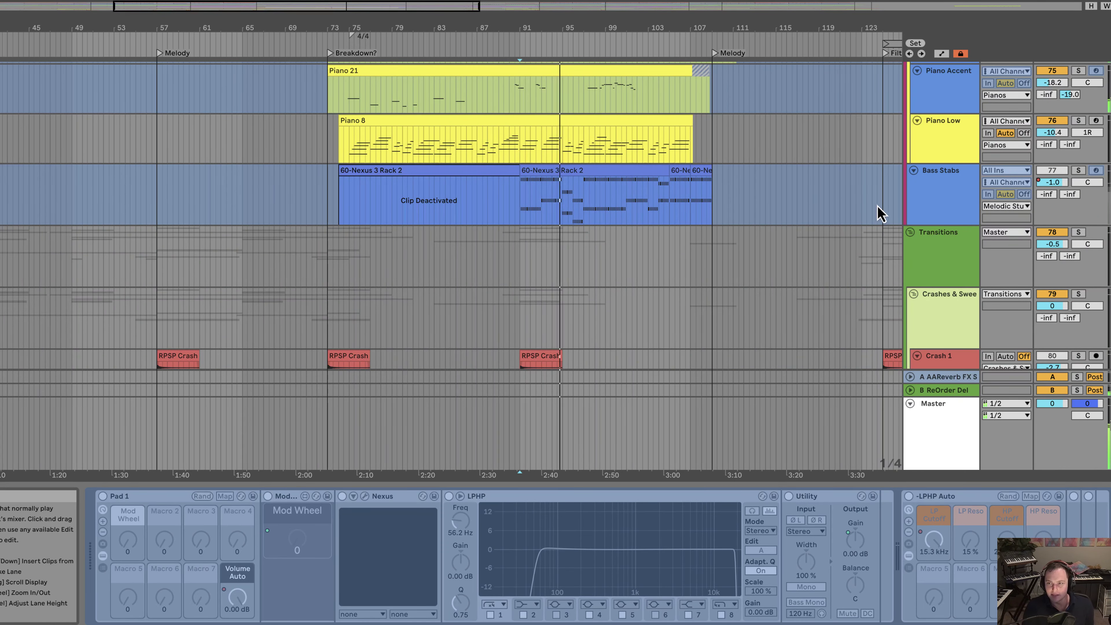
click(1078, 170)
click(942, 186)
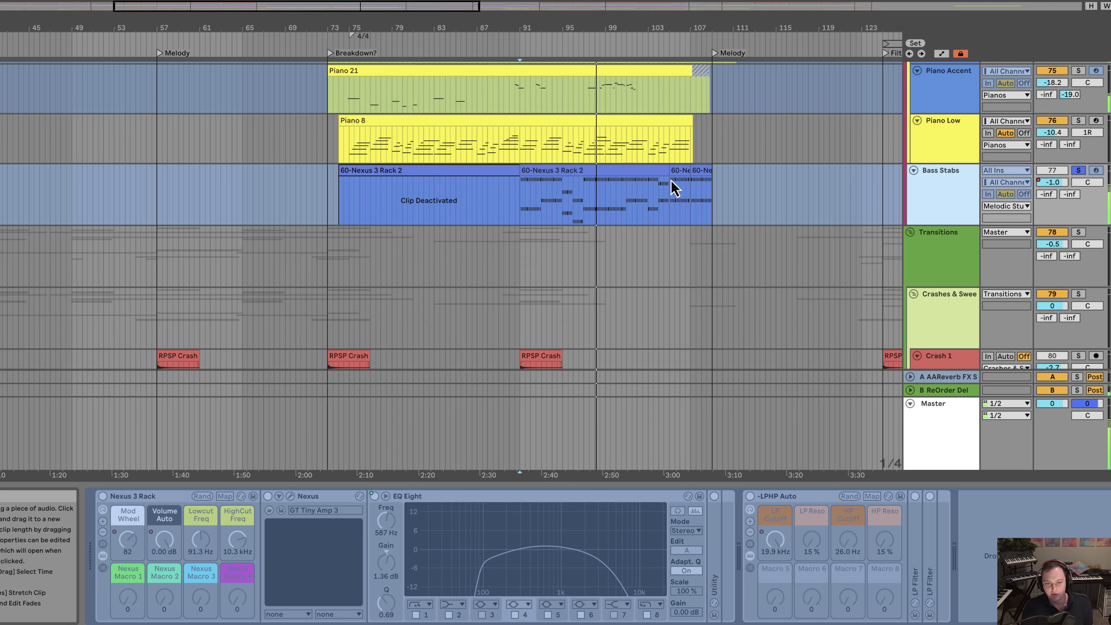
Step: Show the 107 Group's devices and play its clap and kick clips close up from bar 91, with no track soloed
scroll(610, 249, down, 15)
scroll(610, 248, up, 15)
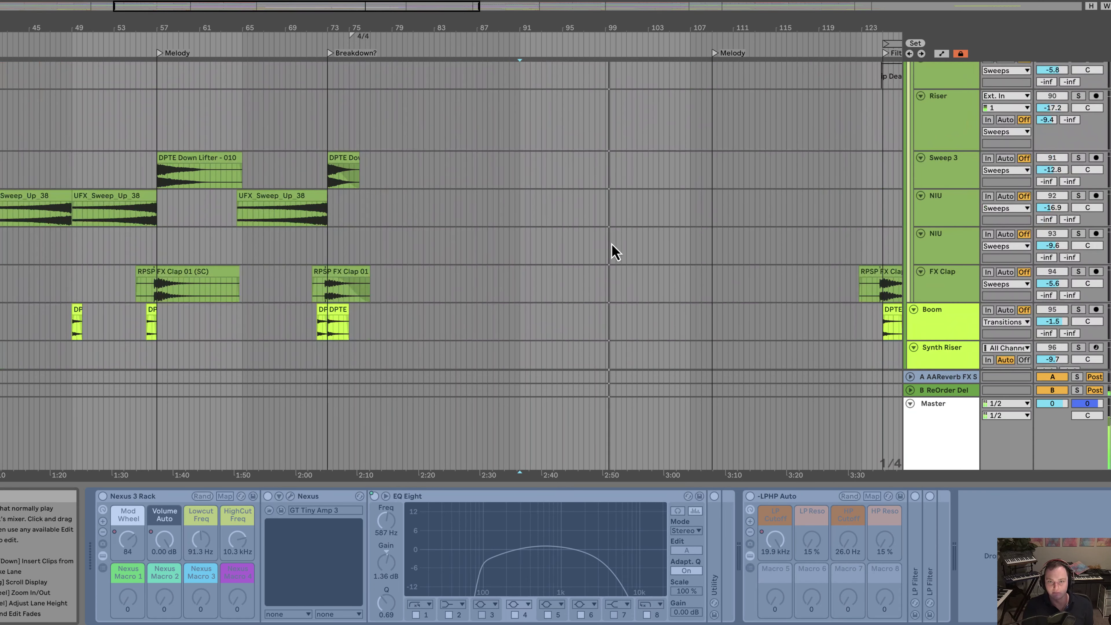
scroll(543, 245, down, 13)
scroll(616, 261, down, 15)
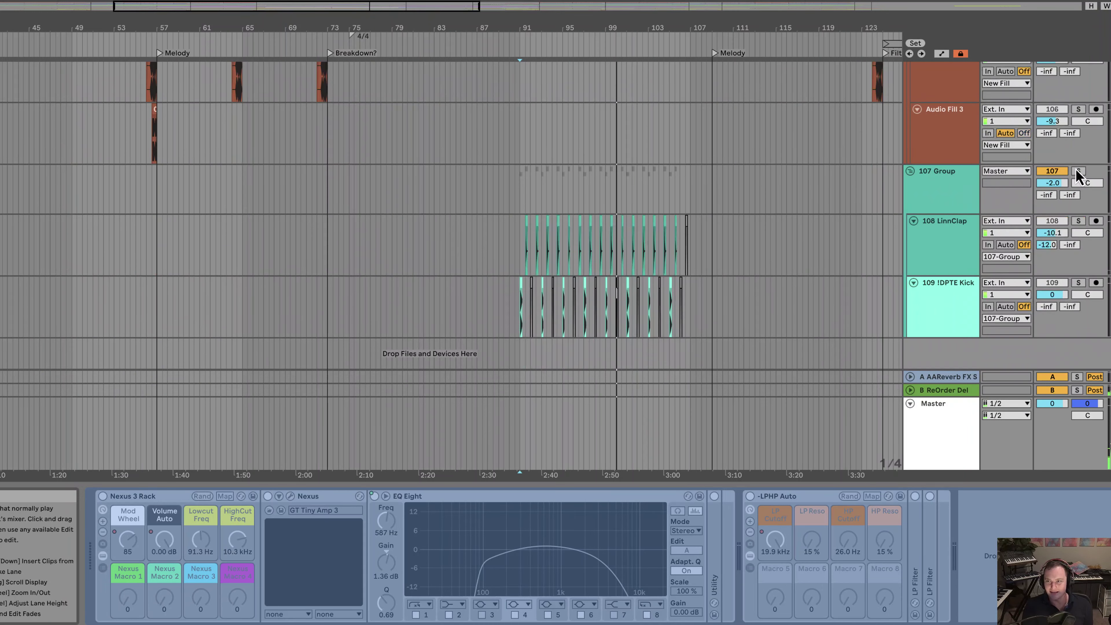
click(503, 203)
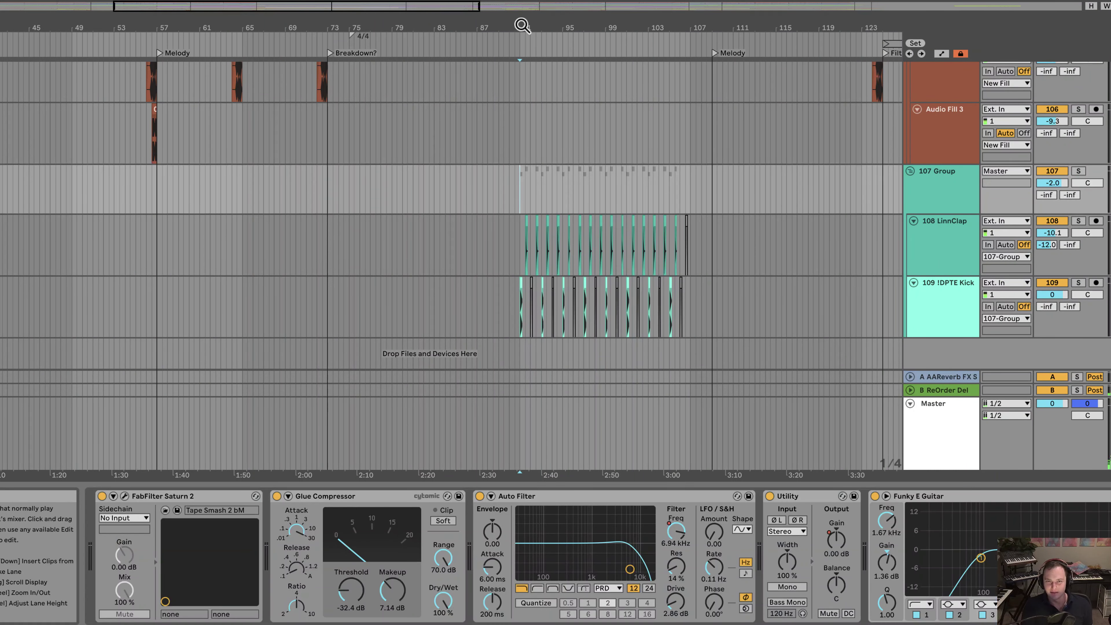
drag(522, 25, 439, 166)
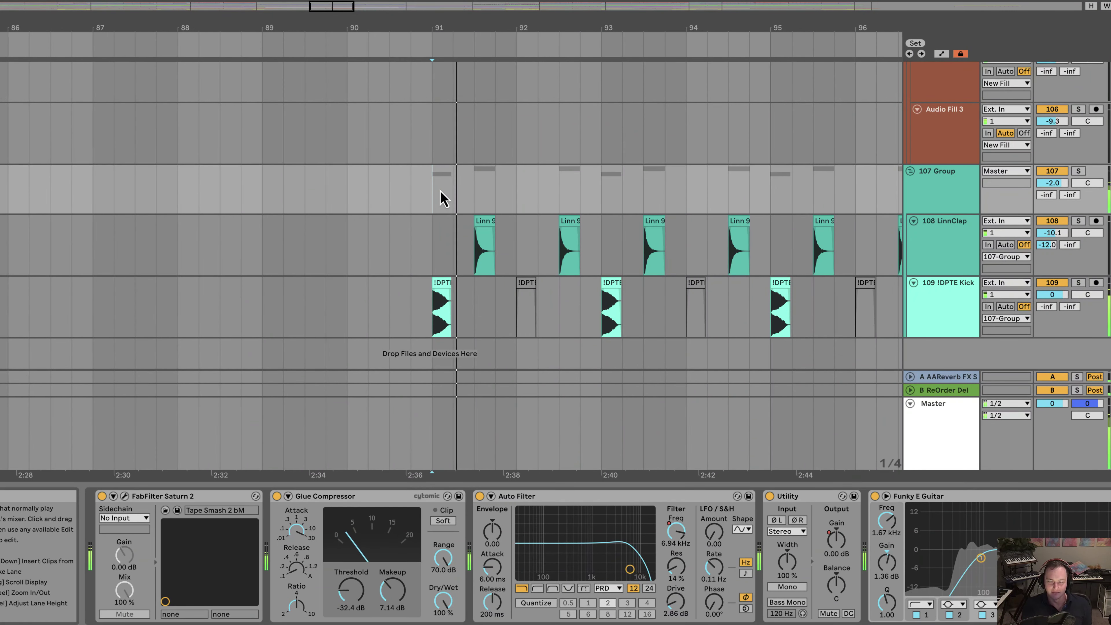
Step: Show the devices of the LinnClap track and of the DPTE Kick track during playback
click(932, 247)
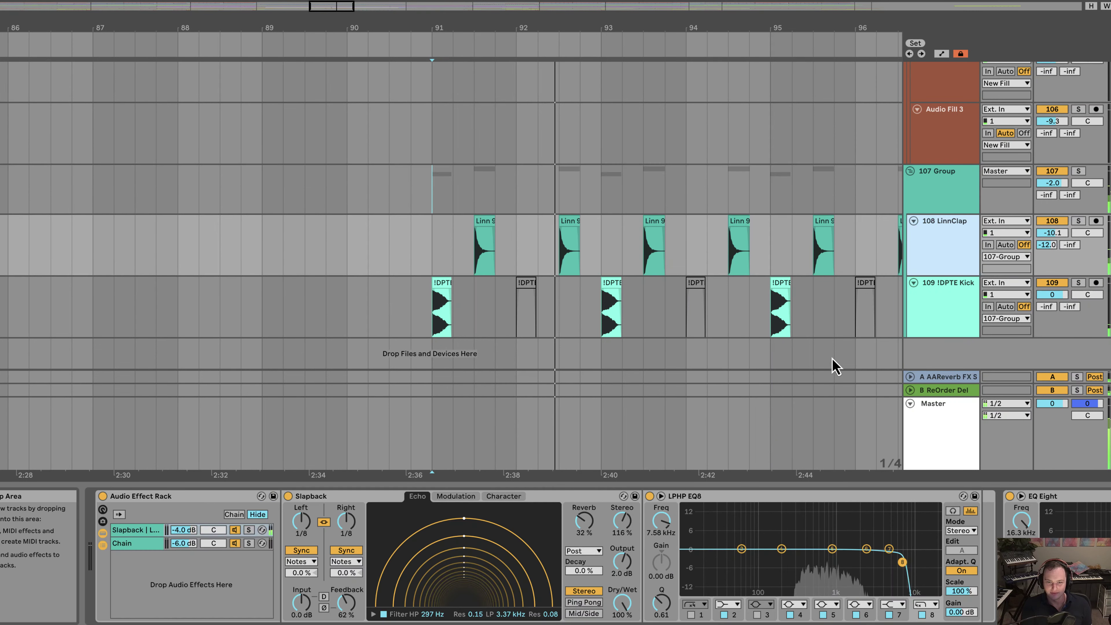
click(932, 315)
key(minus)
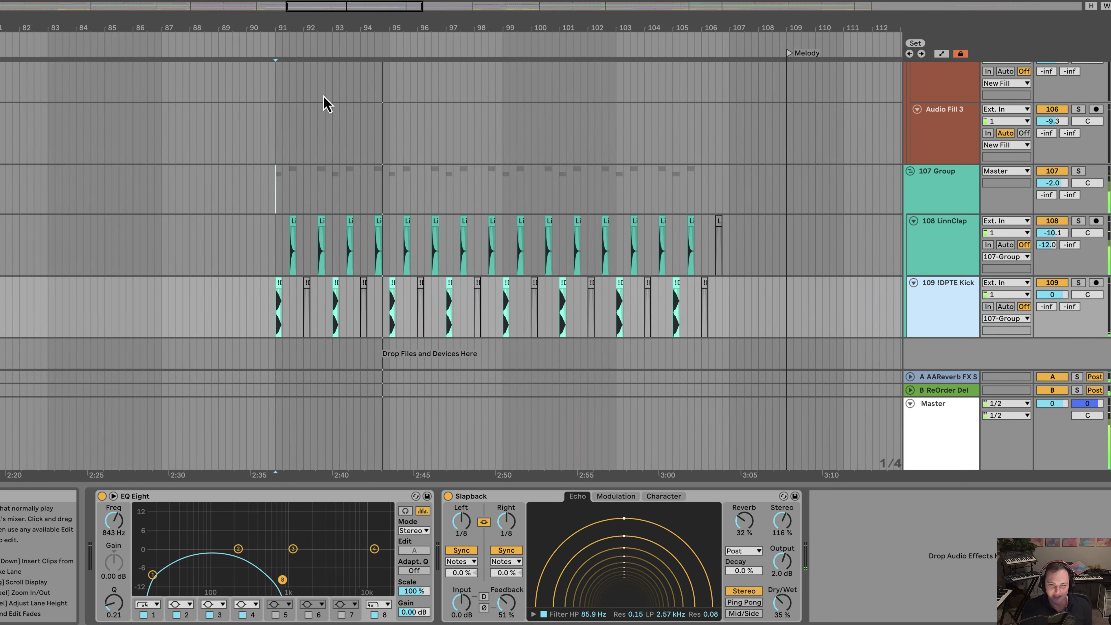
Step: Look back through the breakdown's tracks, from the percussion group past the pianos and plucks to the Water track's Waterfall clips
scroll(613, 219, up, 10)
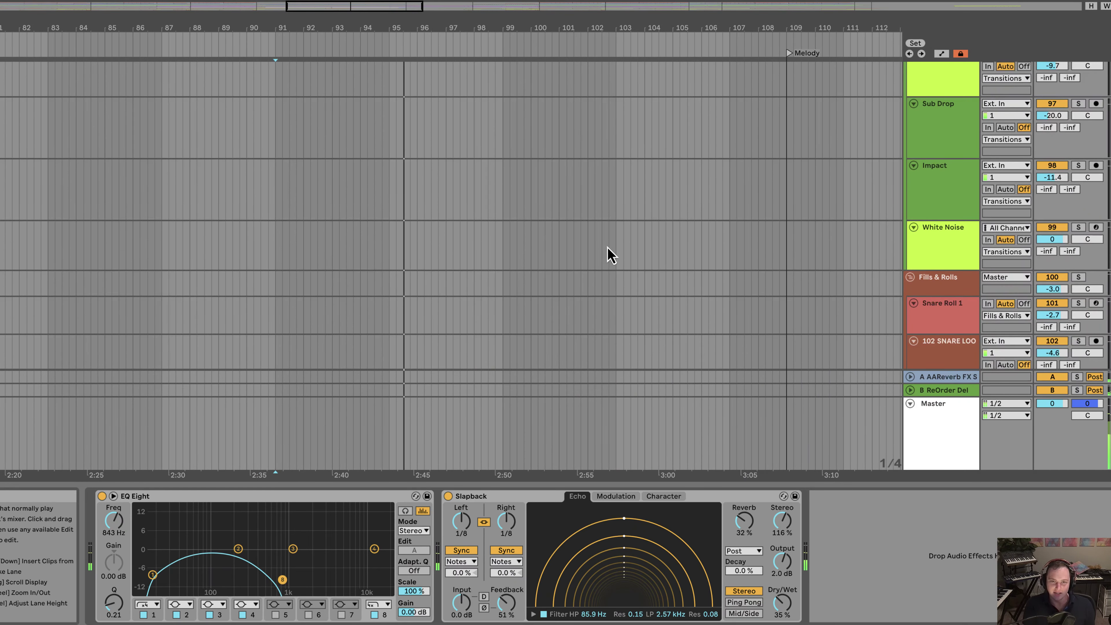
scroll(611, 255, up, 20)
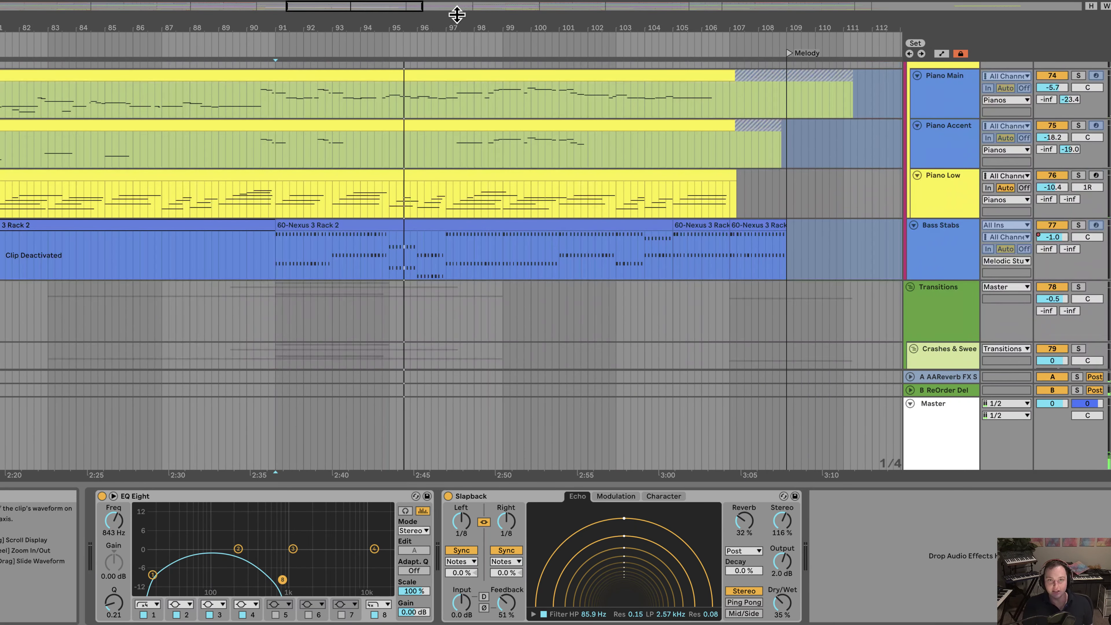
mouse_move(456, 15)
mouse_down()
mouse_move(451, 0)
mouse_move(453, 18)
mouse_up()
scroll(509, 268, down, 5)
scroll(507, 265, up, 8)
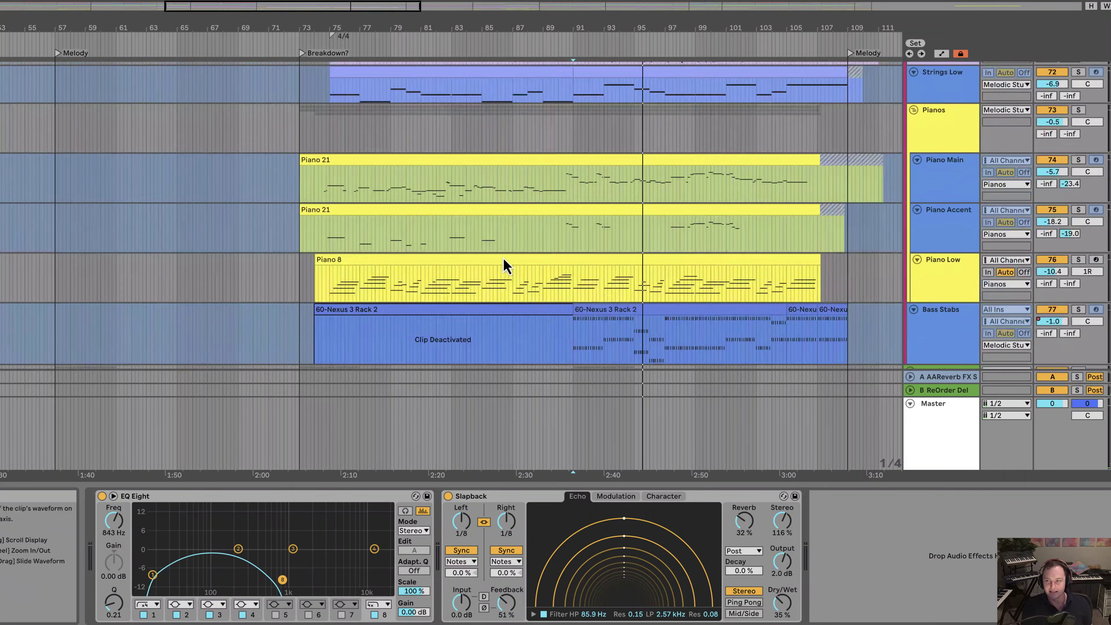
scroll(508, 267, up, 15)
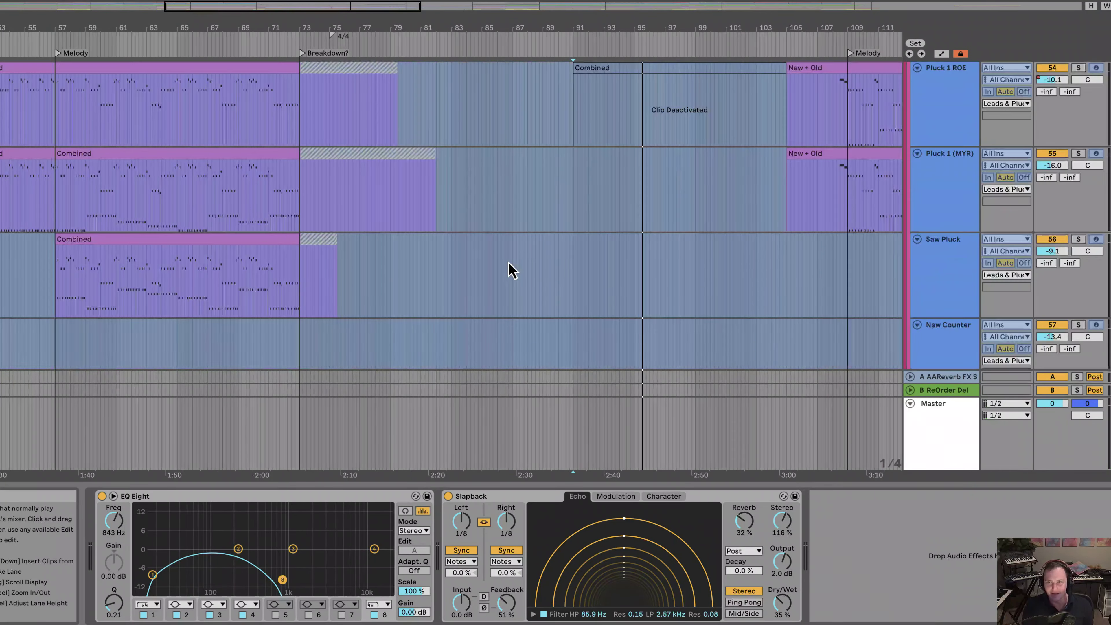
scroll(512, 269, up, 12)
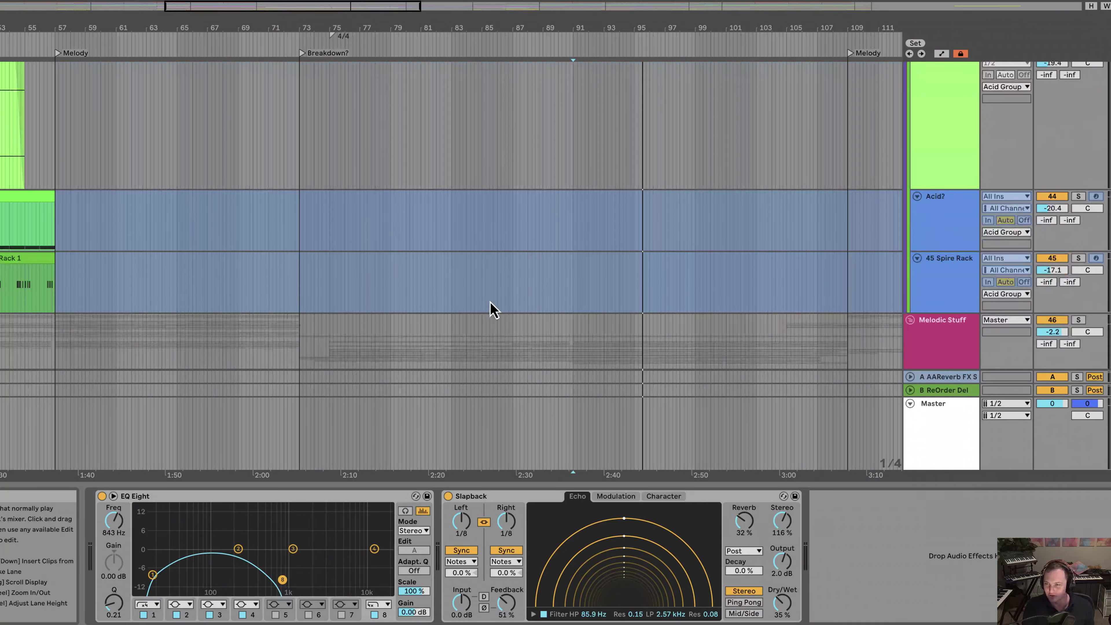
scroll(494, 308, up, 12)
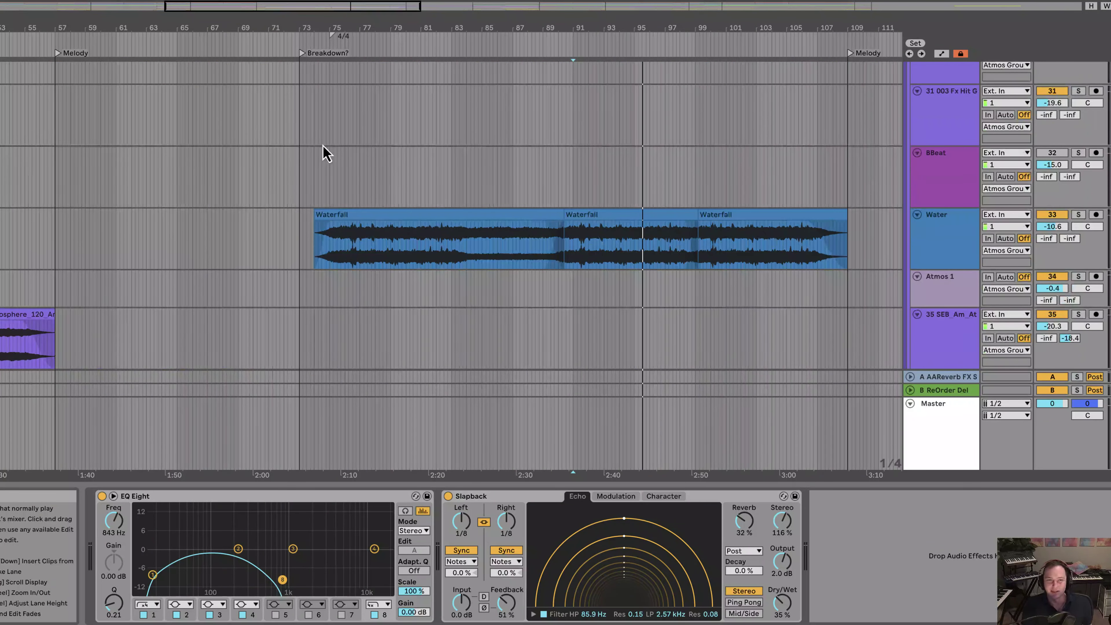
Step: Mark the 8Beat track's range from the Breakdown marker to the Drop marker, and clear the selection again
scroll(401, 38, down, 3)
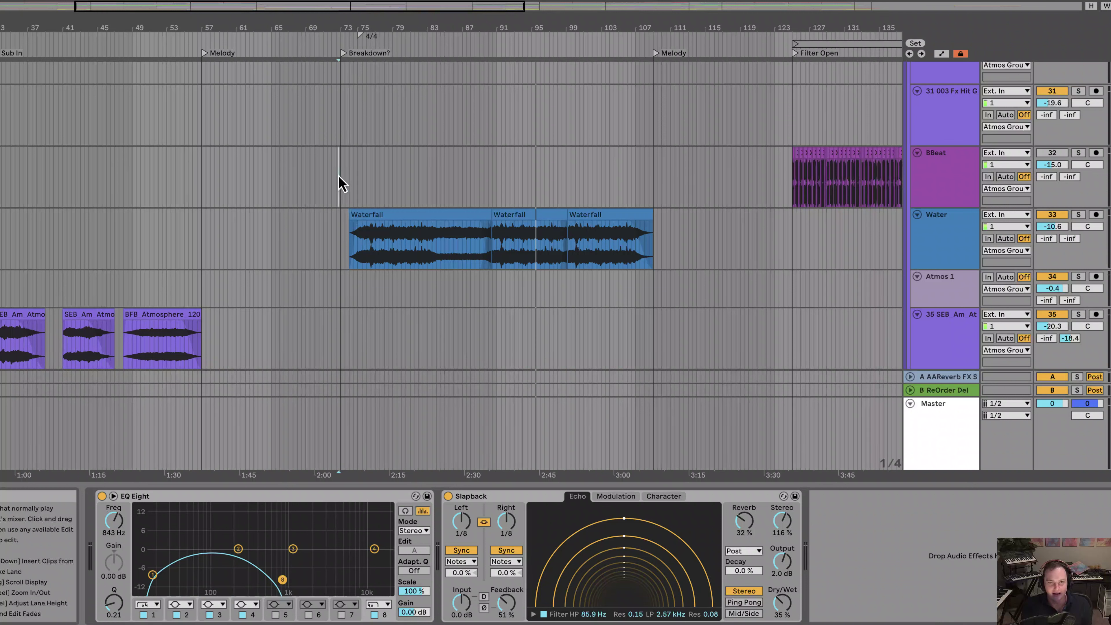
drag(341, 183, 888, 184)
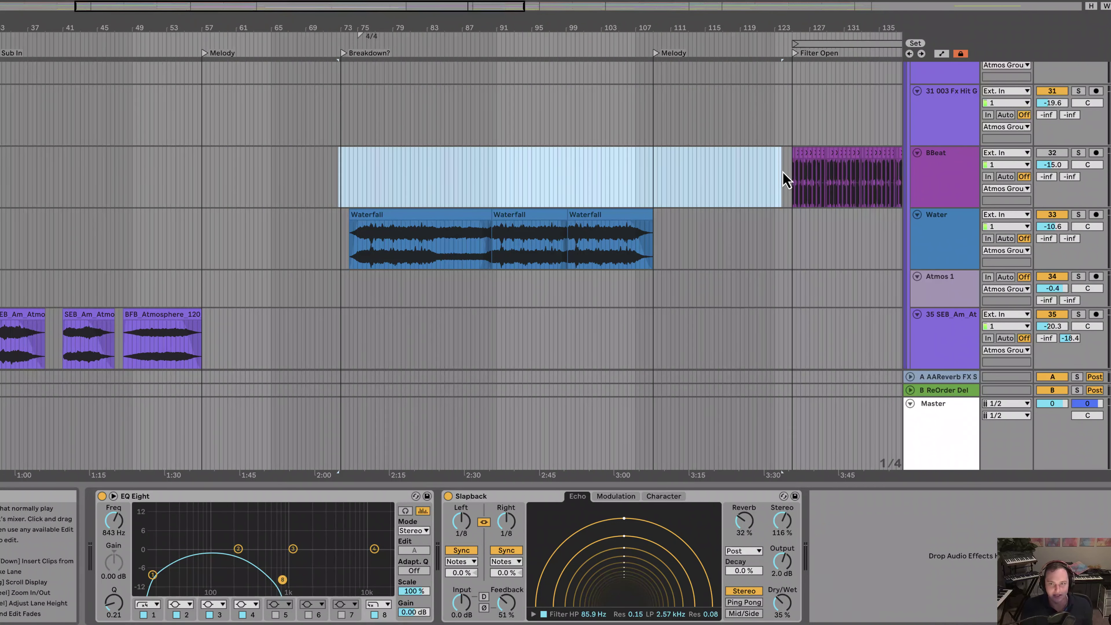
drag(782, 172, 845, 177)
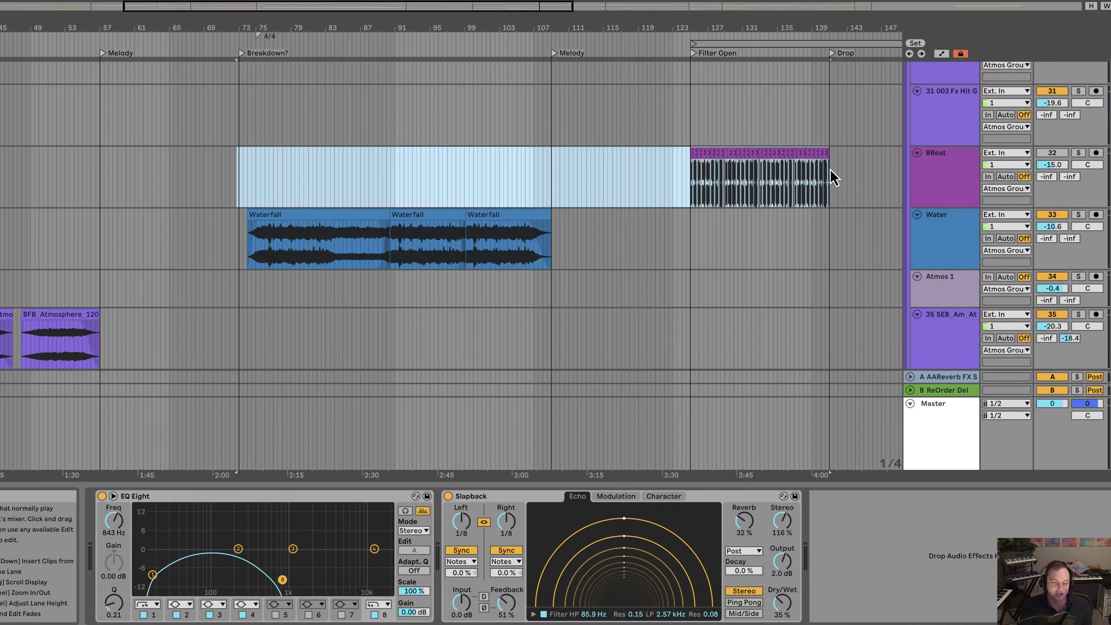
drag(833, 177, 833, 178)
click(560, 335)
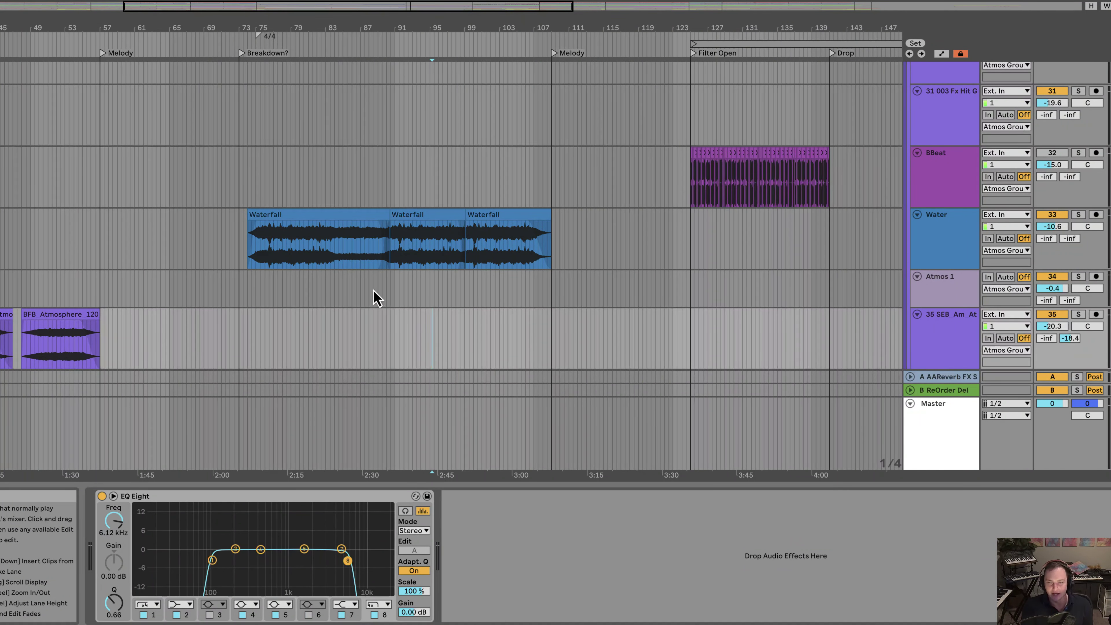
Step: Show the Kick & Bass group's devices and look over its kick and sub tracks across the breakdown
scroll(454, 337, up, 15)
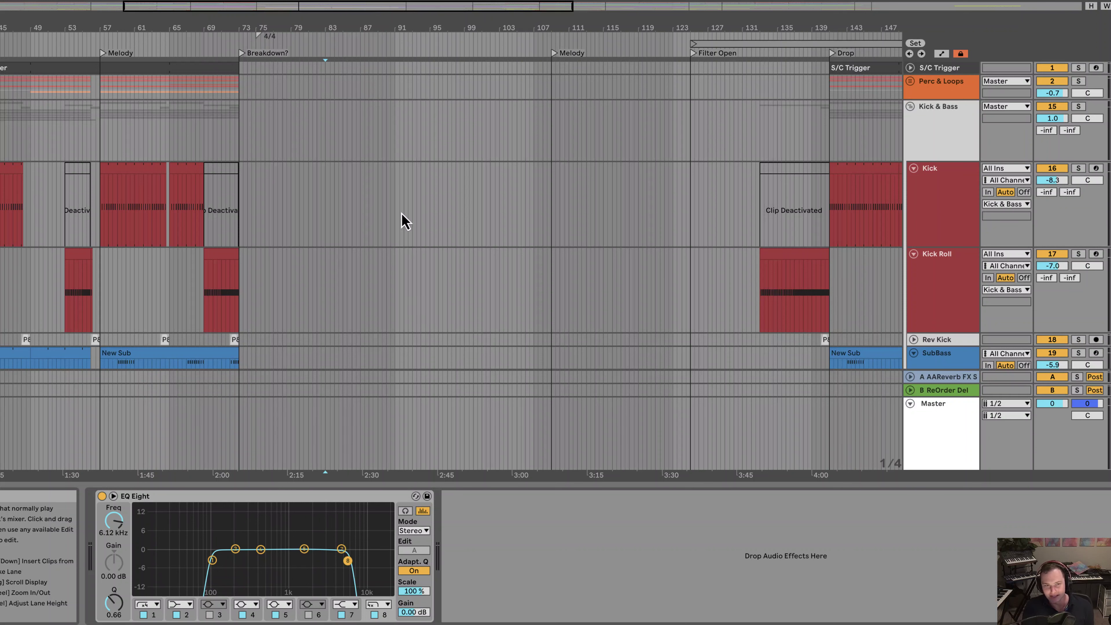
click(274, 150)
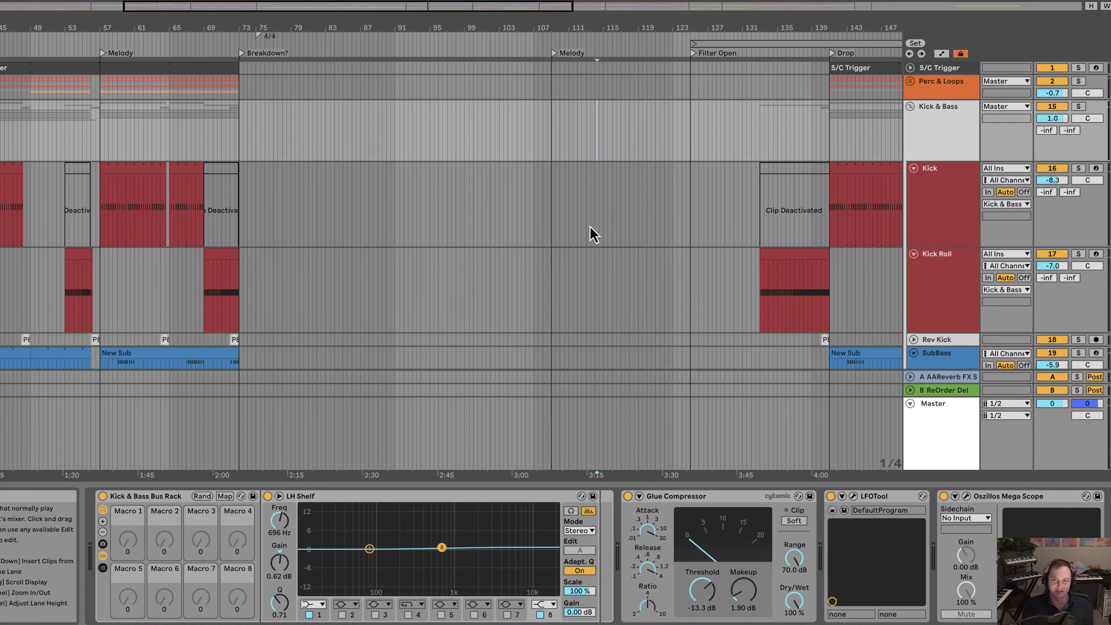
drag(184, 29, 611, 55)
drag(669, 38, 180, 40)
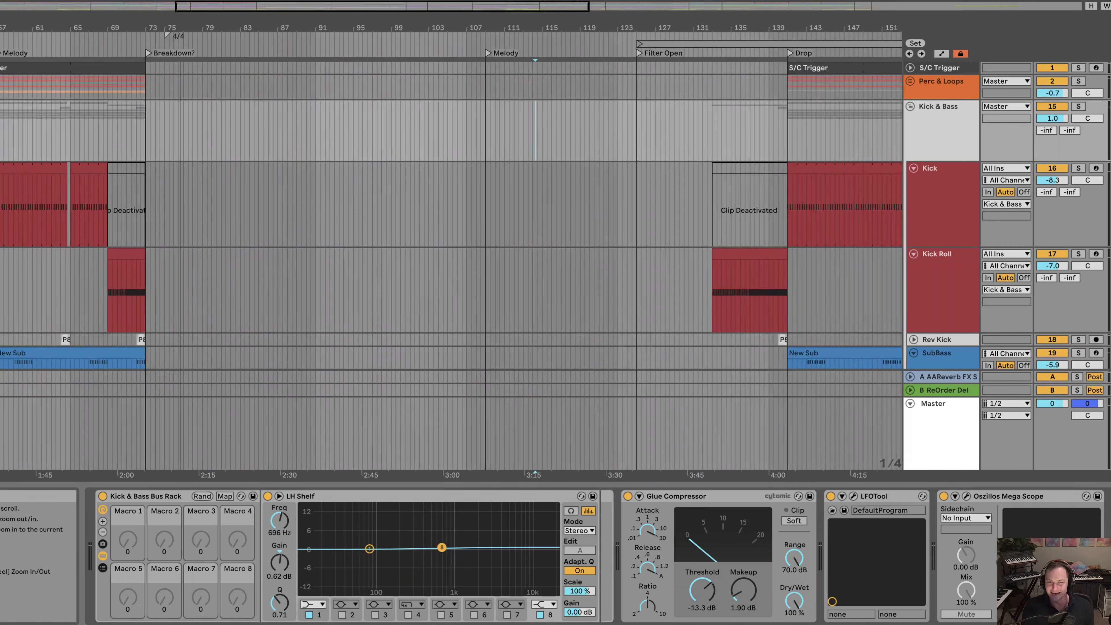
Step: Show the devices of the Birds track in the breakdown and unfold the Omni Atmos 1 track
scroll(280, 306, down, 15)
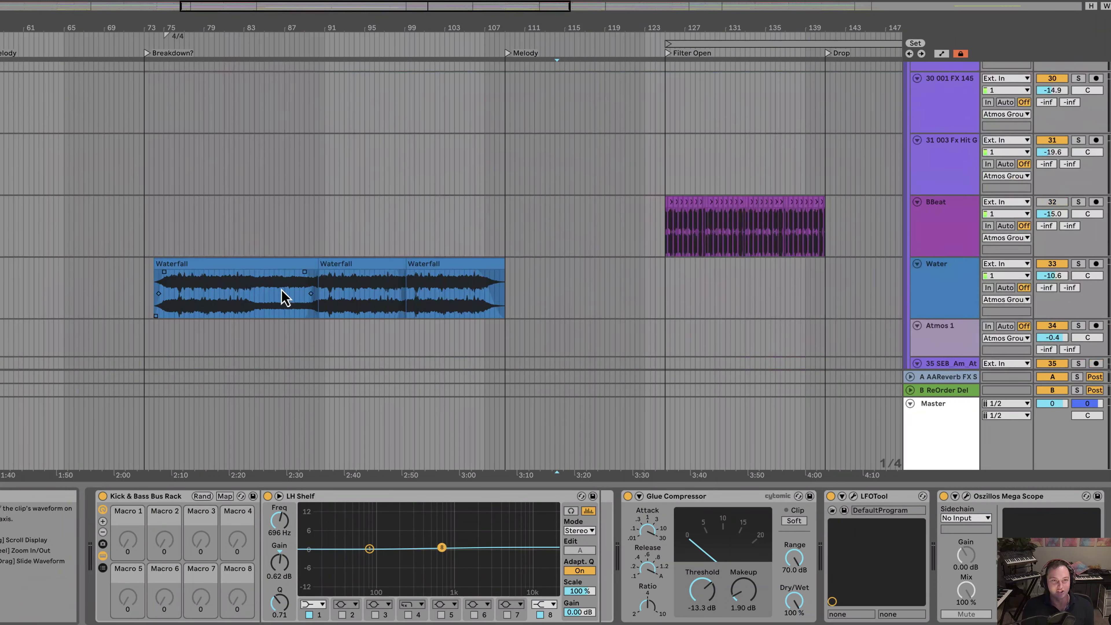
drag(260, 25, 263, 135)
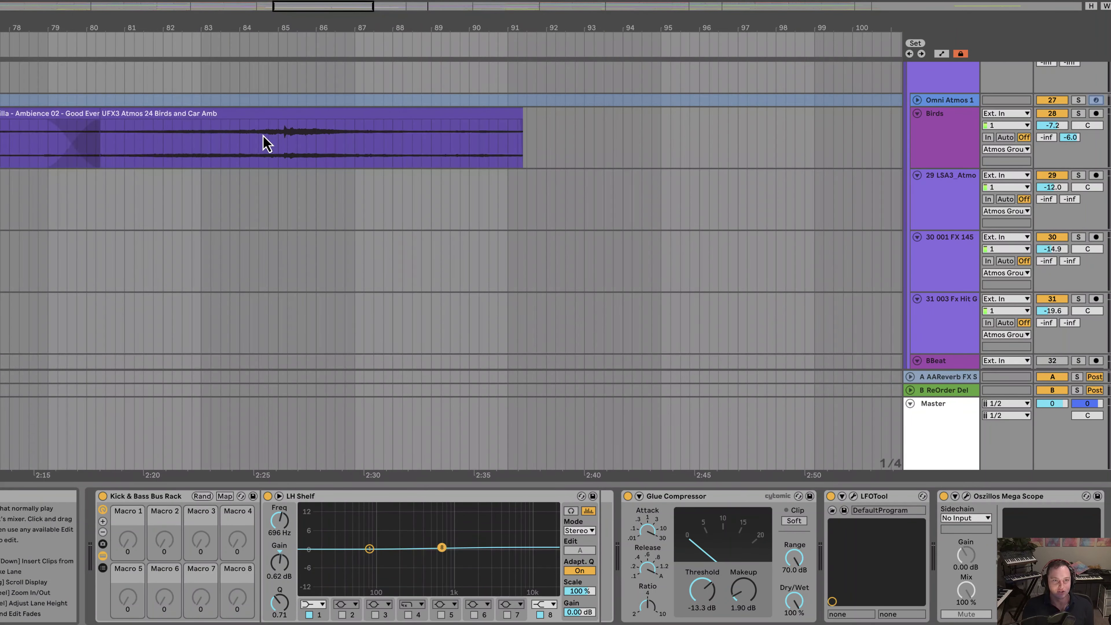
click(261, 136)
scroll(401, 253, down, 3)
scroll(398, 249, up, 6)
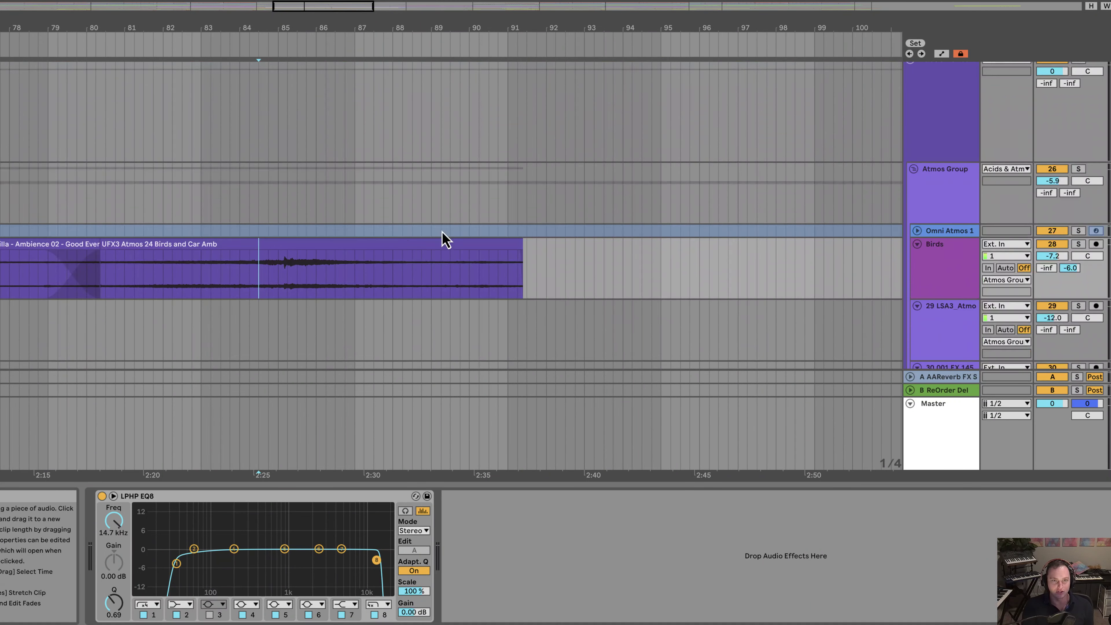
click(918, 231)
scroll(769, 228, down, 3)
Step: Look through the pads, SubPad, Choir and strings tracks and their automation while the end of the breakdown plays
drag(548, 12, 486, 289)
scroll(484, 298, down, 5)
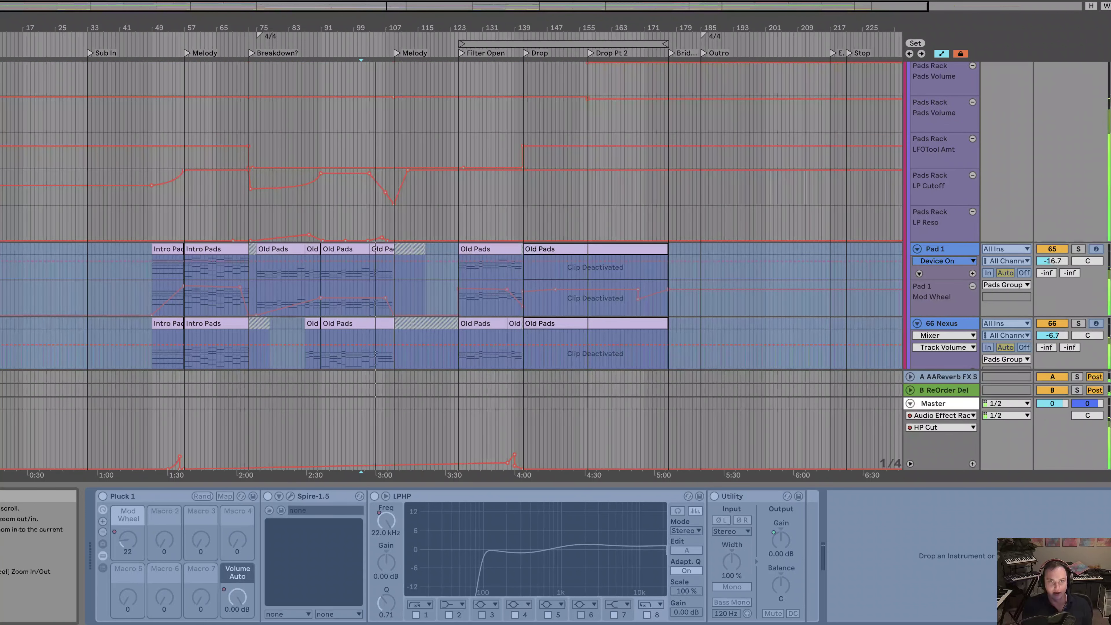
scroll(382, 89, up, 3)
scroll(414, 238, down, 5)
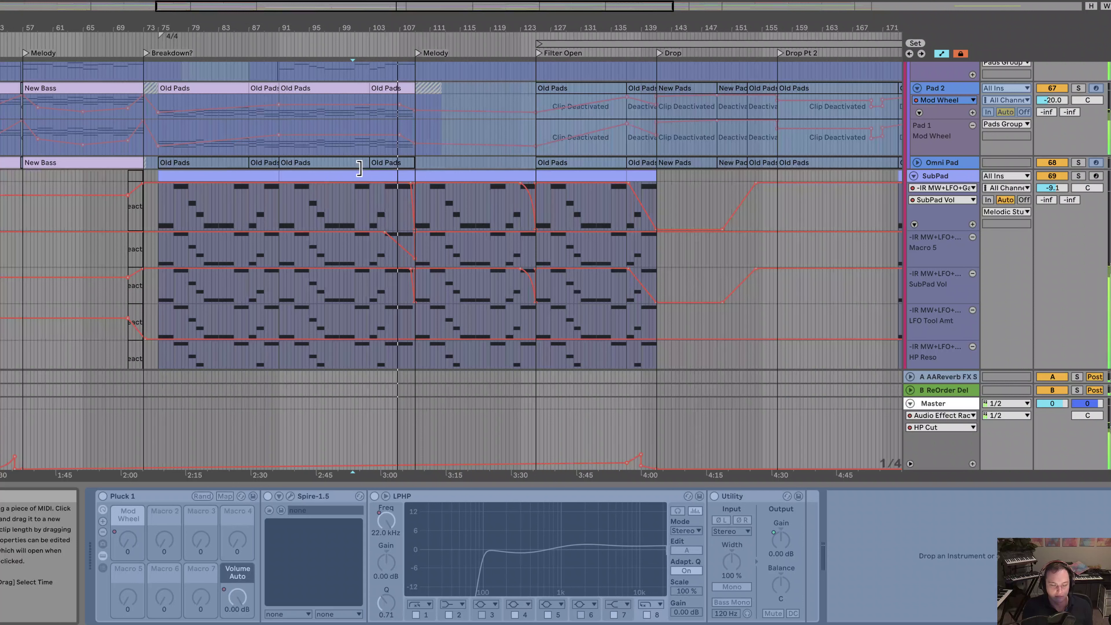
scroll(473, 273, down, 4)
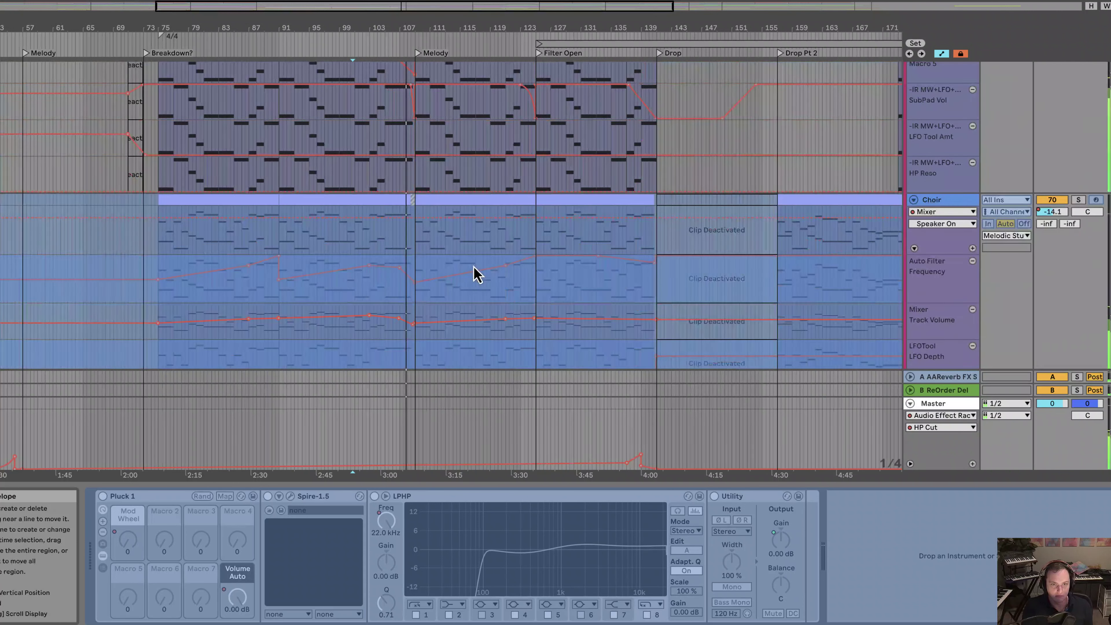
scroll(477, 273, down, 3)
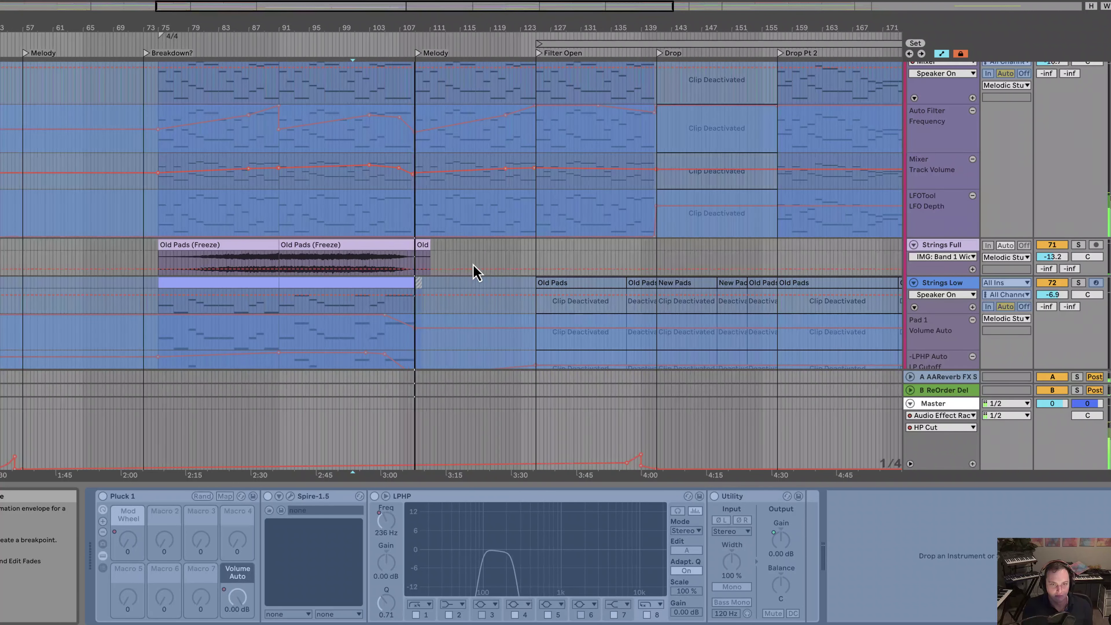
scroll(477, 273, down, 10)
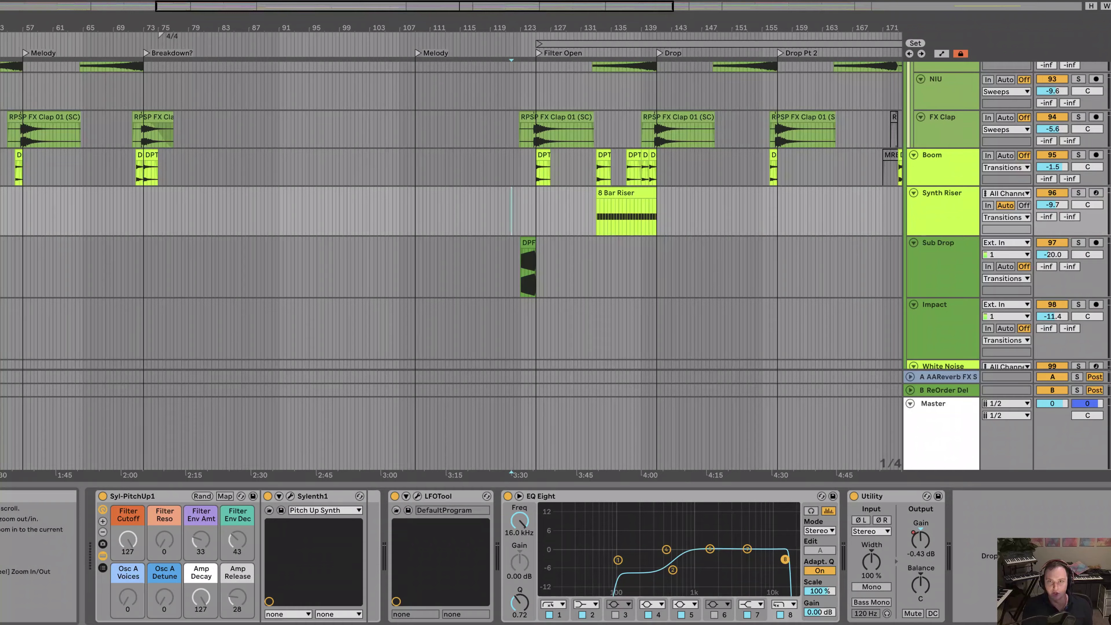
Step: Solo the Kick track and play it from the Sub In marker
drag(694, 24, 861, 27)
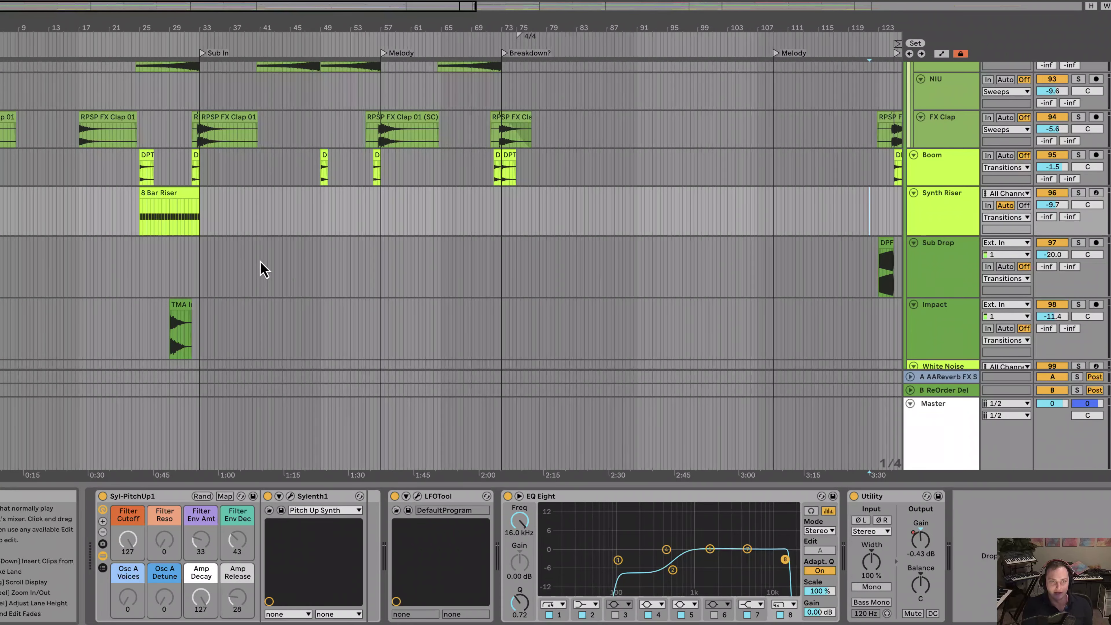
scroll(261, 268, up, 10)
scroll(261, 268, up, 15)
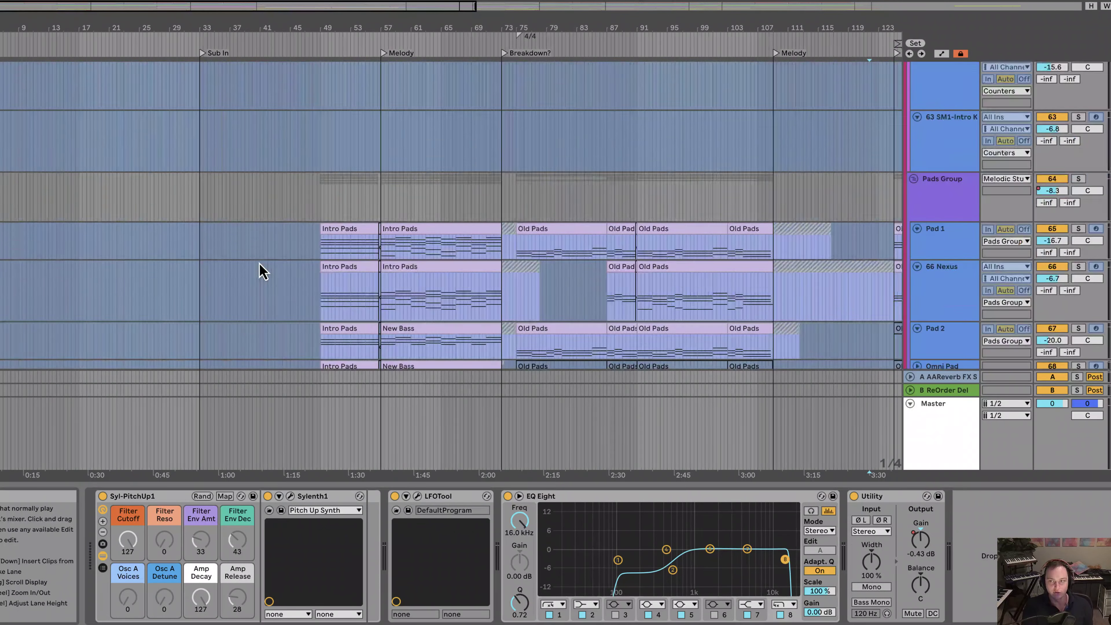
scroll(261, 268, up, 20)
drag(206, 26, 302, 70)
click(302, 232)
key(space)
key(space)
click(1078, 110)
key(space)
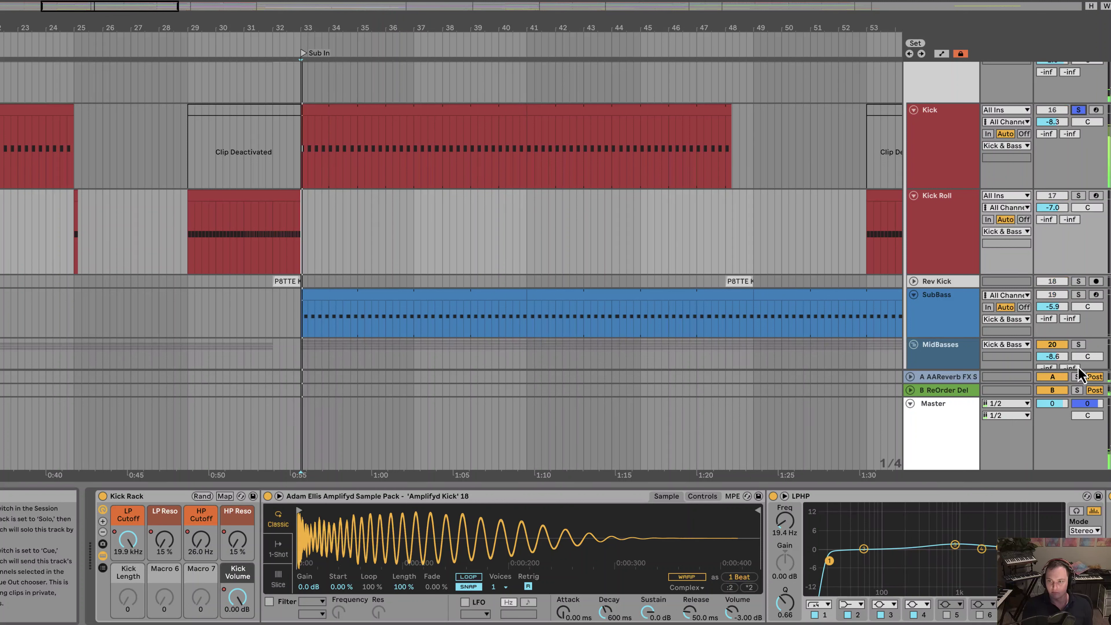
Step: Add the SubBass track to the solo during playback and show its devices
super+click(1078, 295)
scroll(570, 335, down, 5)
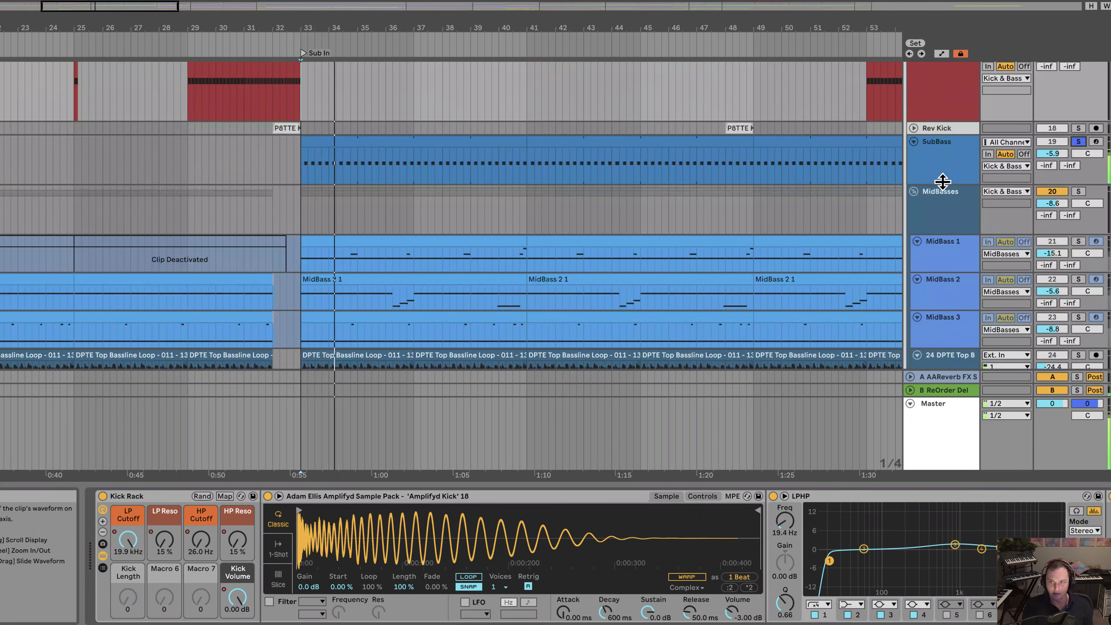
click(940, 178)
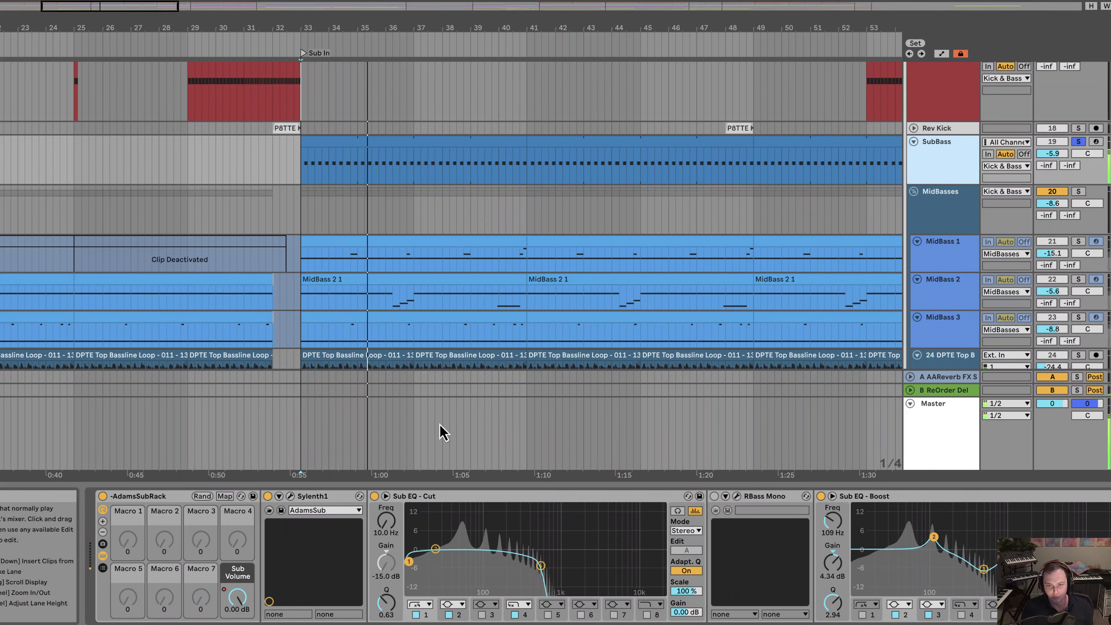
Step: Open the SubBass track's L3 Ultramaximizer and play the New Sub clip from just after the Melody marker
scroll(568, 552, right, 15)
click(421, 496)
key(space)
drag(678, 27, 247, 18)
click(482, 172)
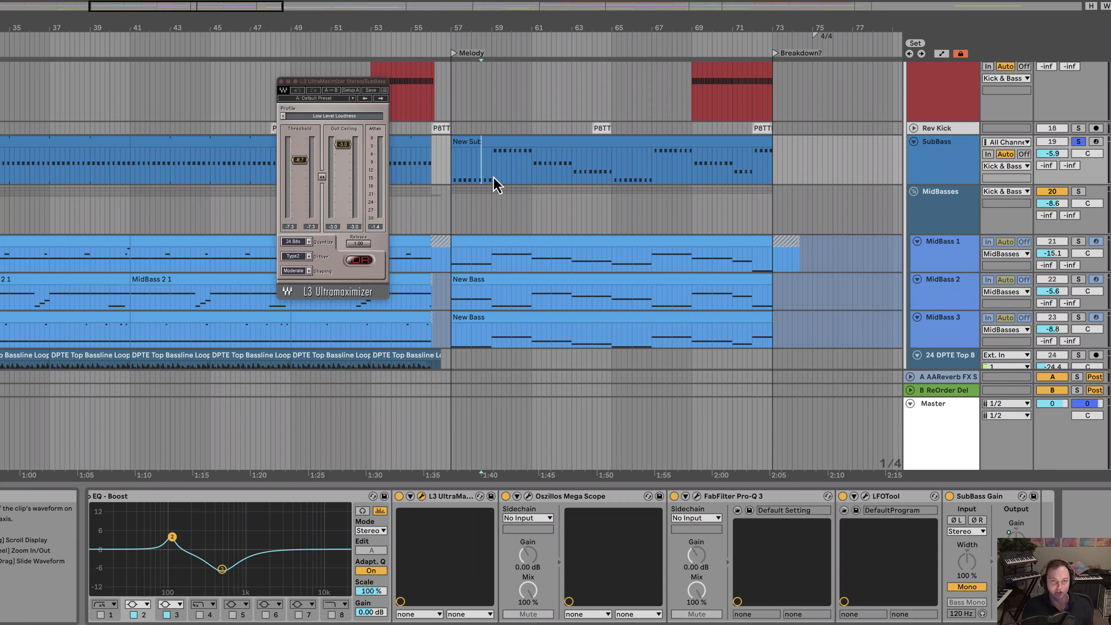
key(space)
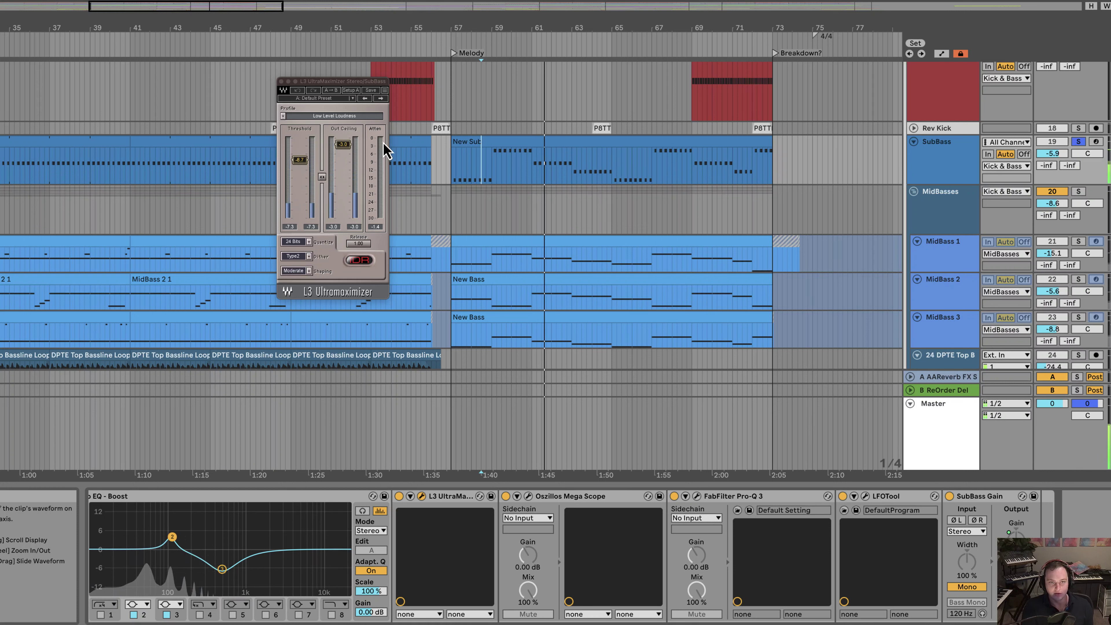
key(space)
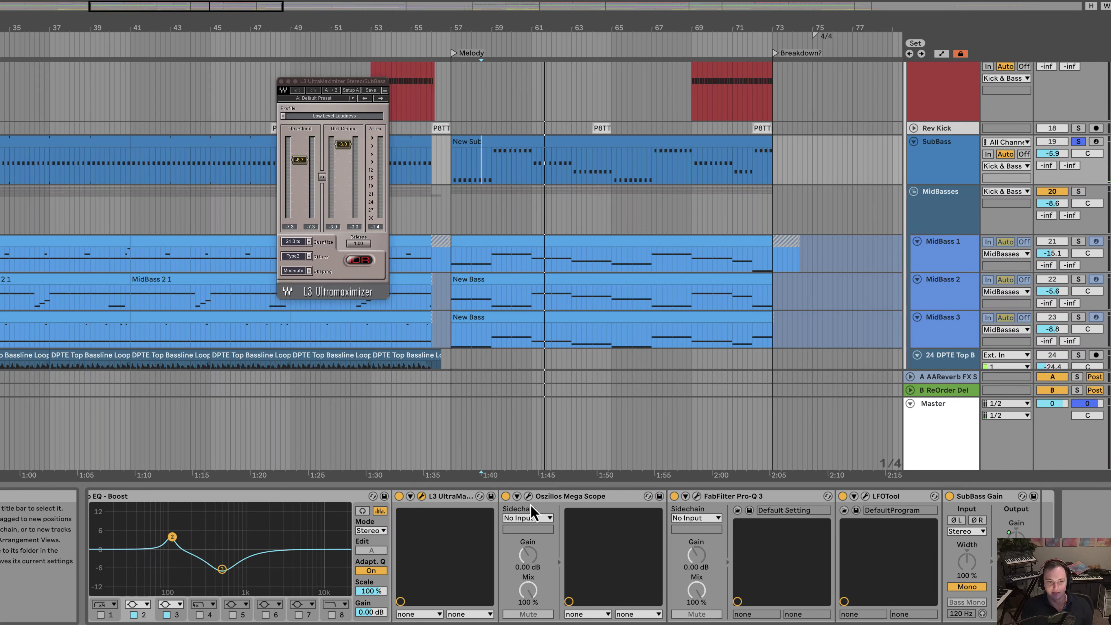
Step: View the SubBass track's FabFilter Pro-Q 3 curve, and close both the equalizer and L3 Ultramaximizer windows
click(696, 496)
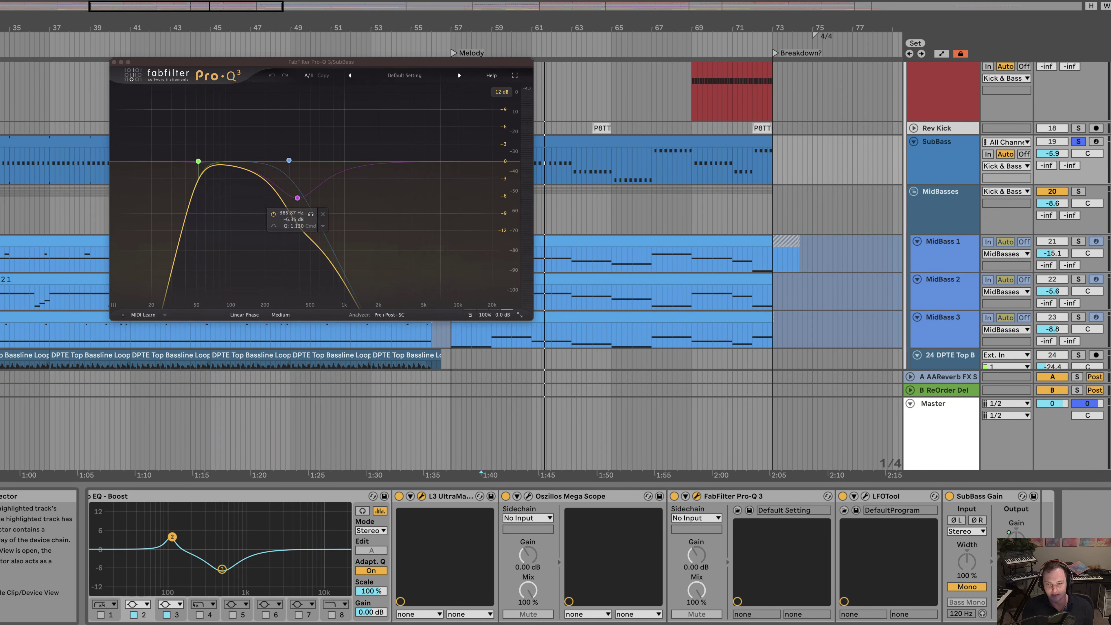
scroll(598, 555, left, 10)
scroll(597, 556, right, 10)
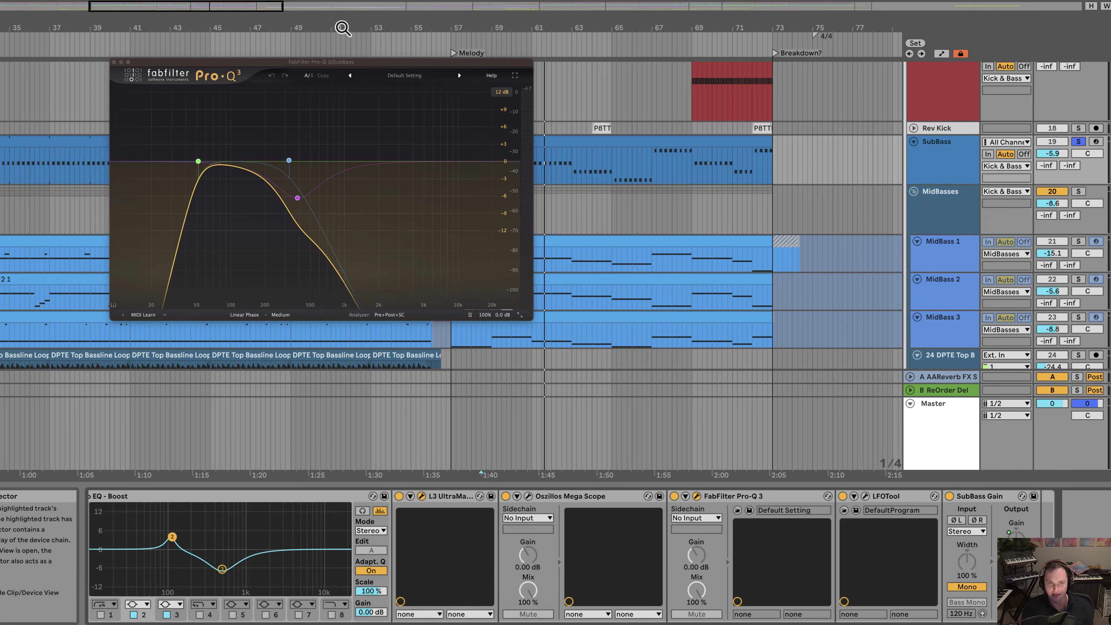
click(114, 62)
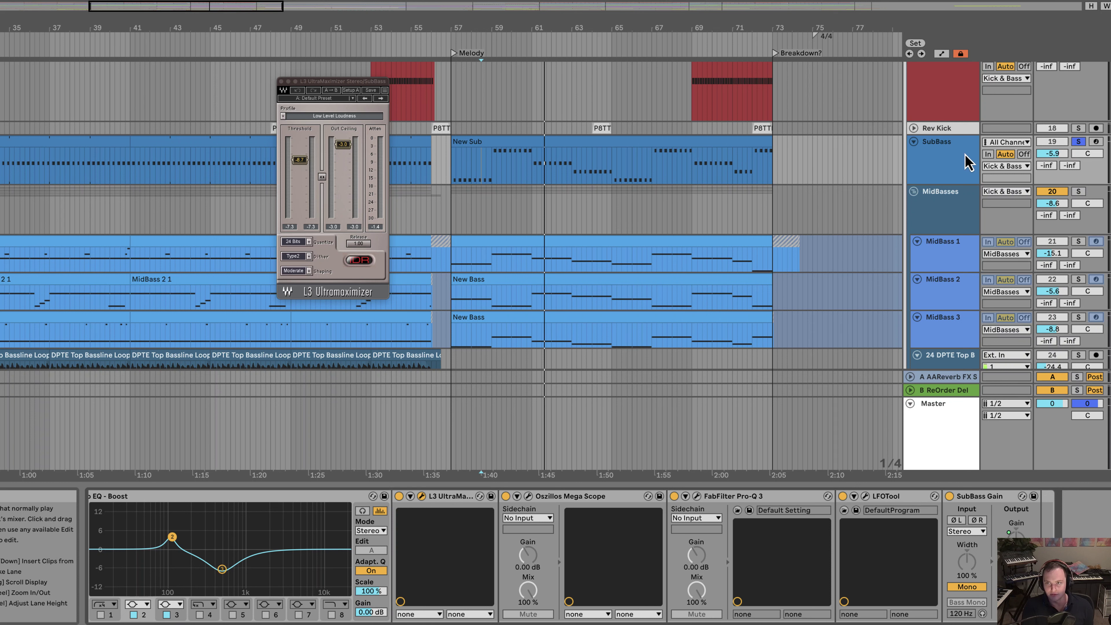
click(944, 164)
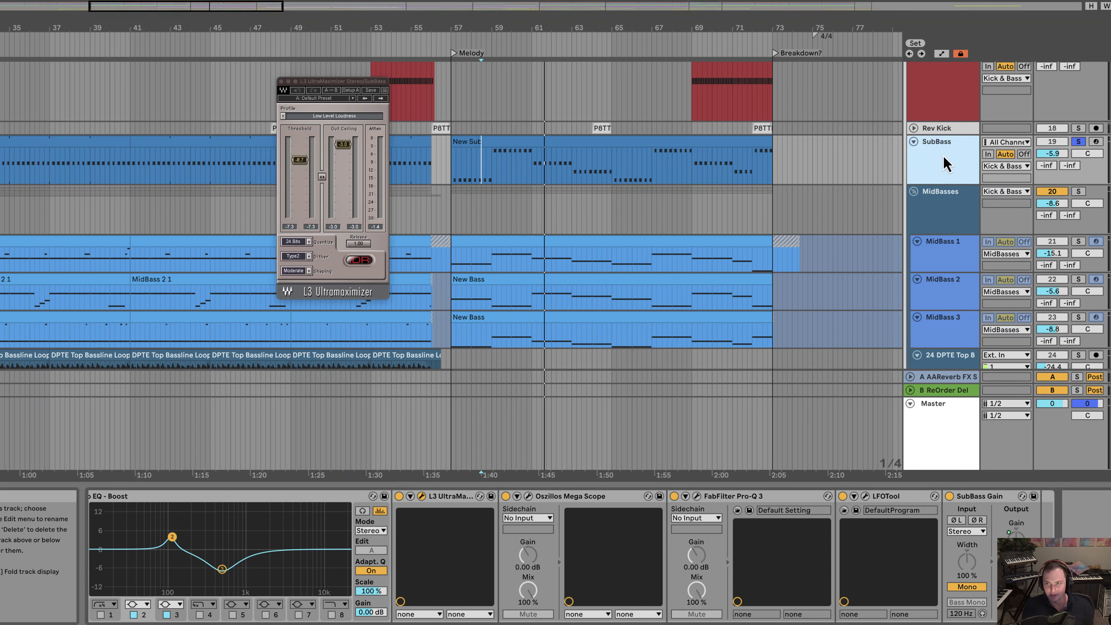
click(282, 81)
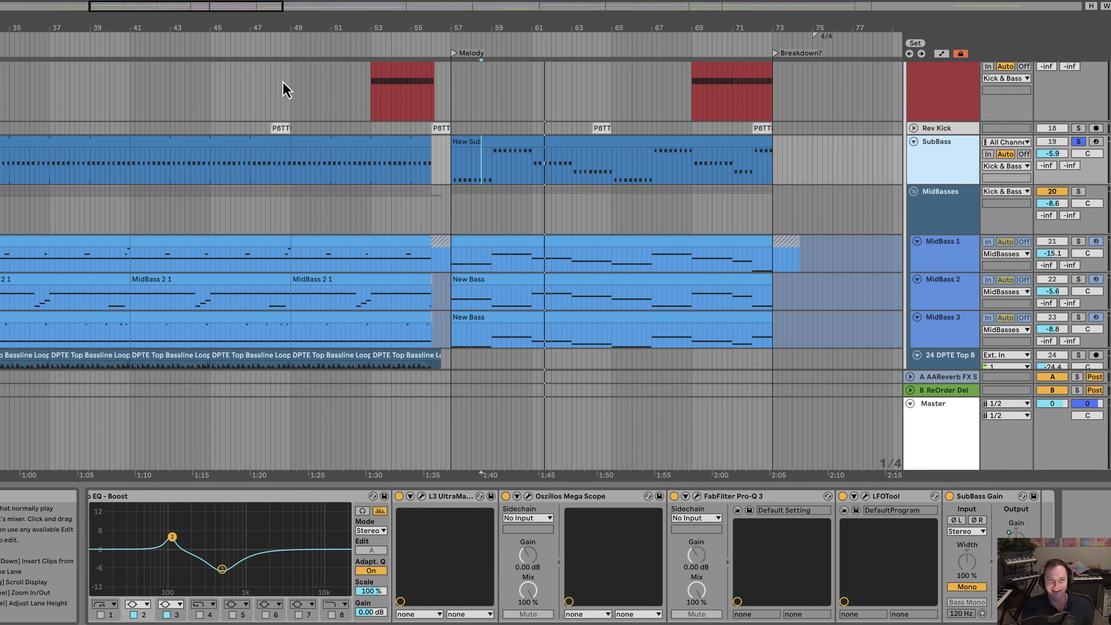
Step: Show the MidBasses group's effects at the start of the Melody section
click(952, 221)
scroll(392, 219, down, 3)
click(455, 166)
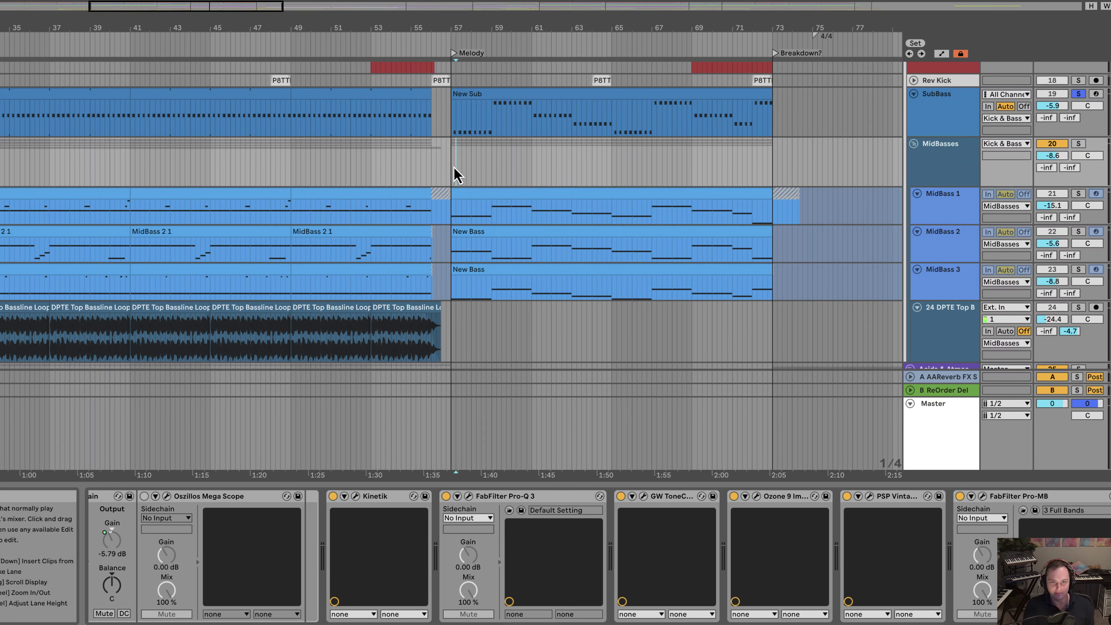
Step: Compare the devices of MidBass 1, the MidBasses group and MidBass 3
click(931, 203)
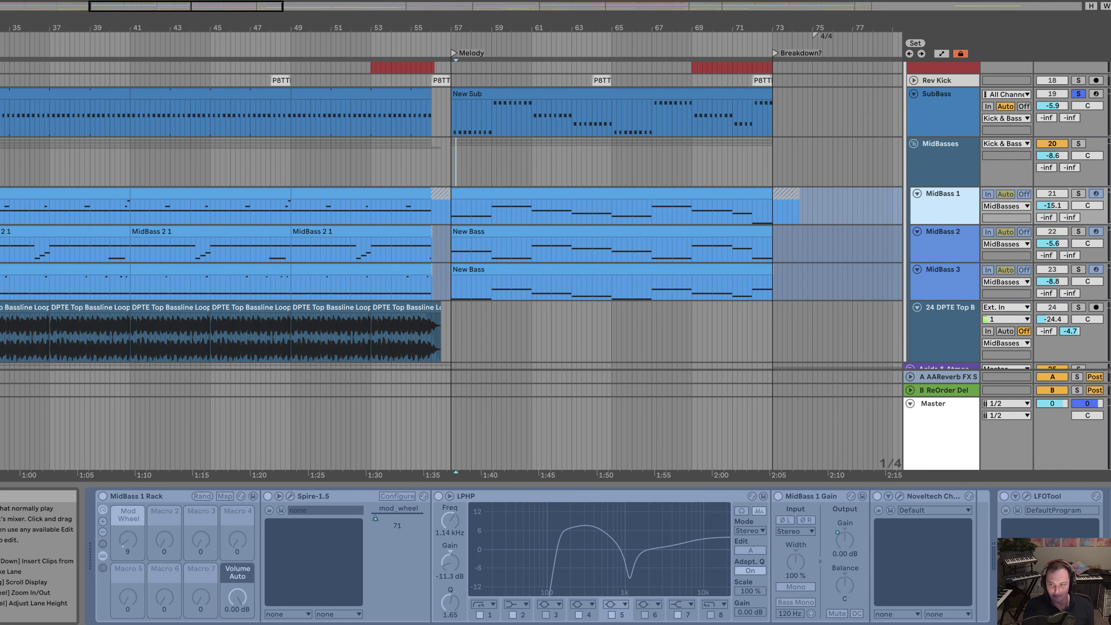
scroll(348, 524, right, 2)
scroll(348, 524, left, 1)
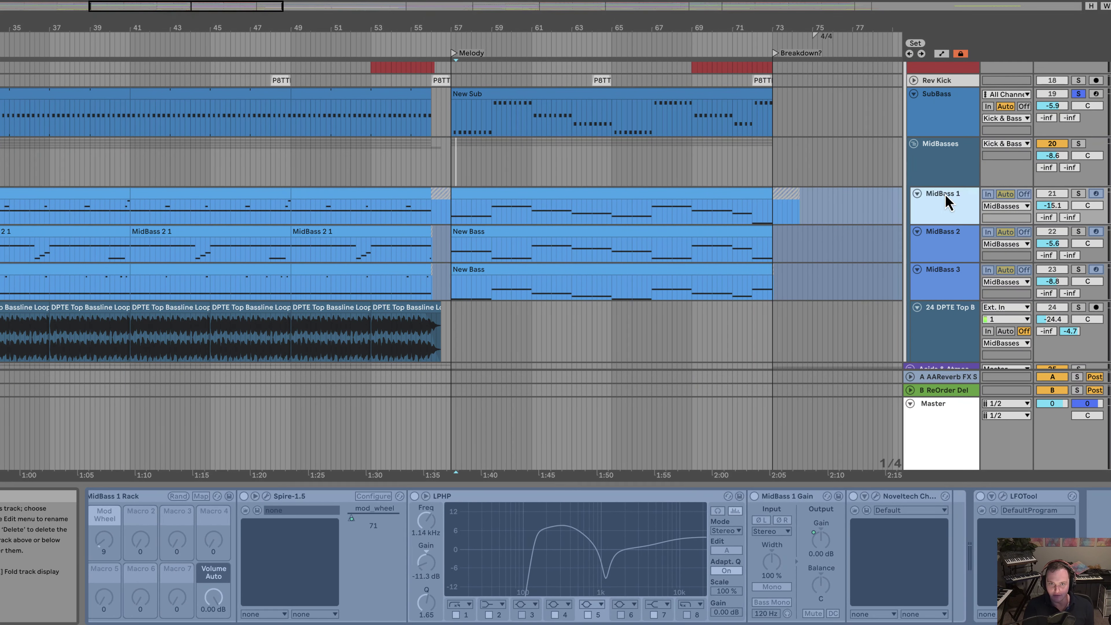
click(958, 179)
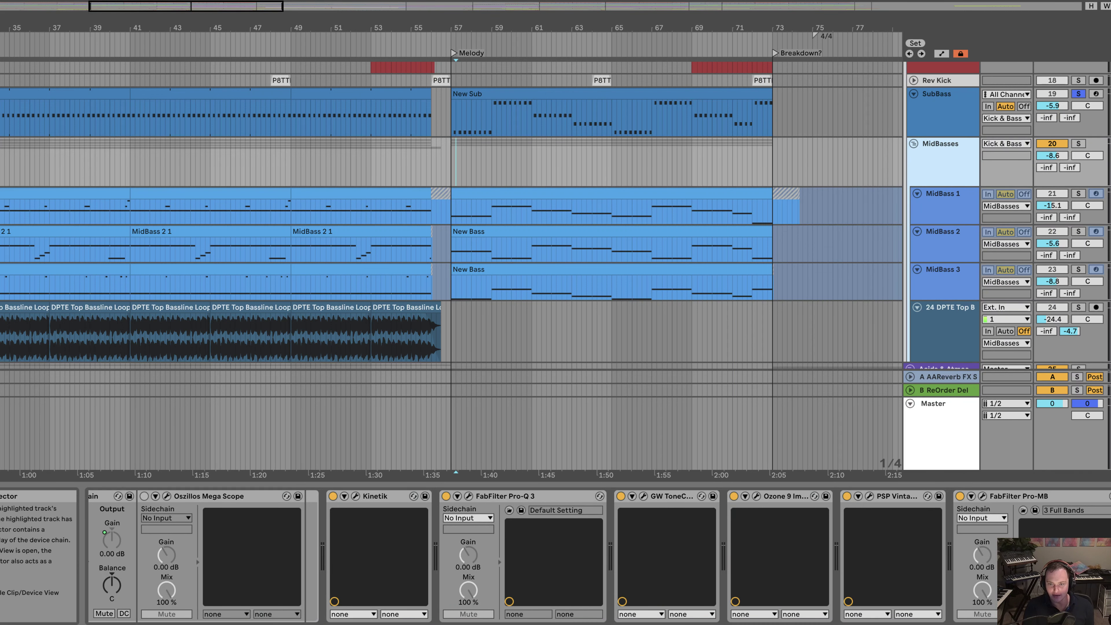
click(941, 217)
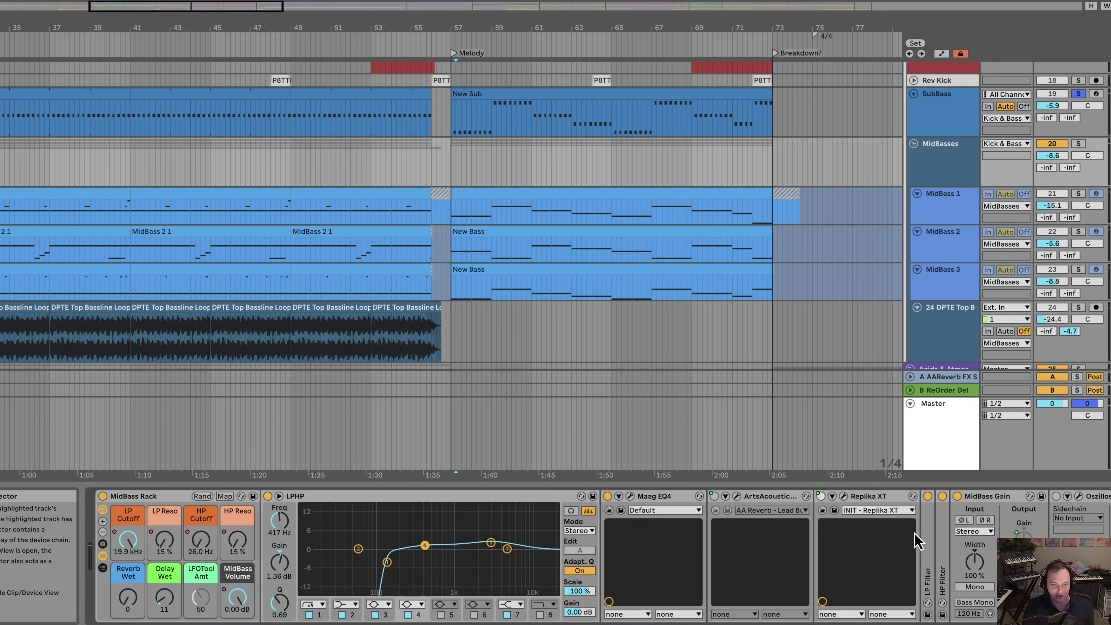
click(942, 278)
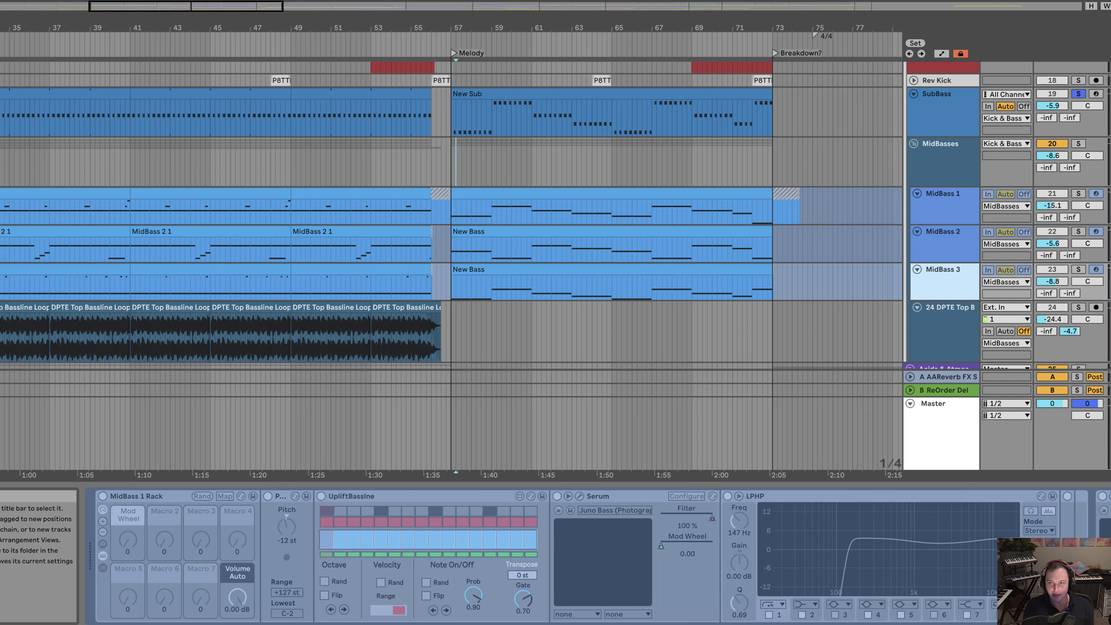
click(449, 168)
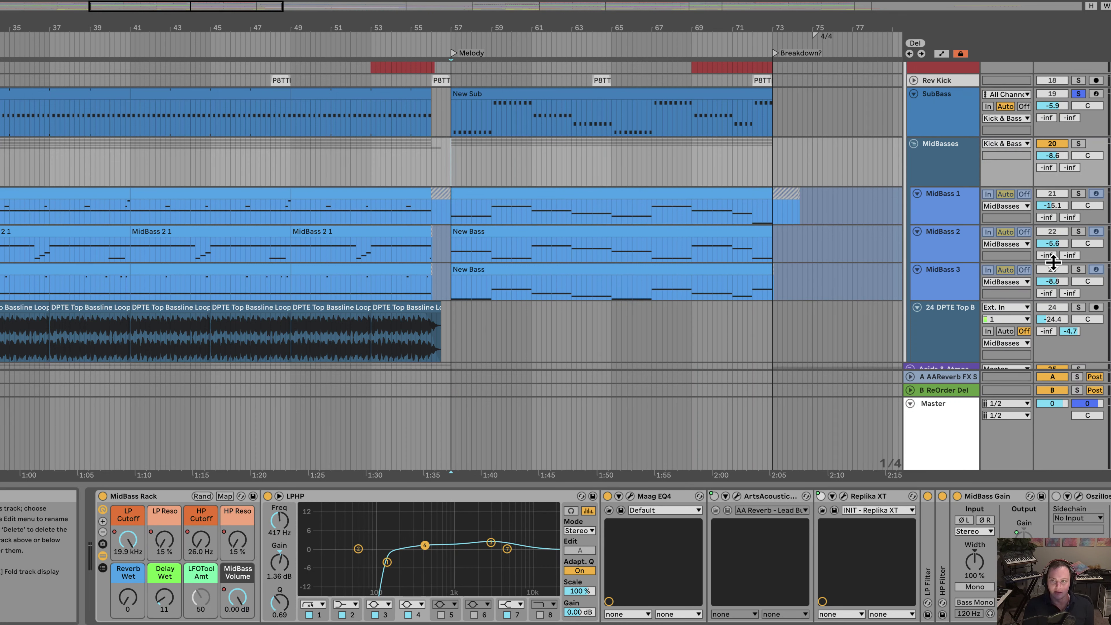
click(947, 212)
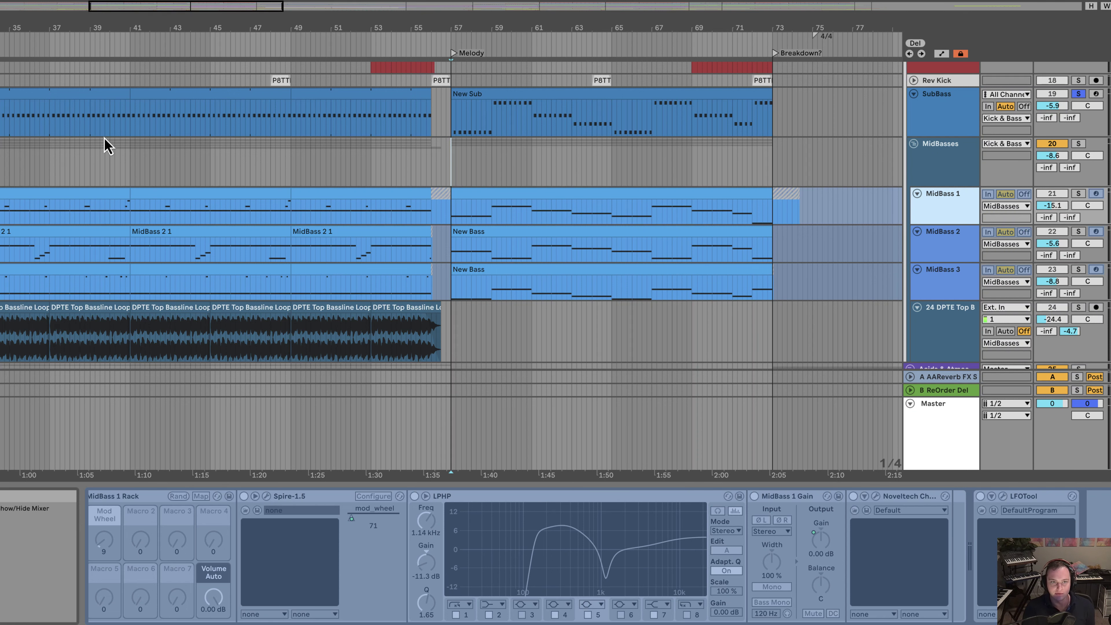
Step: Solo MidBass 1, play it from the Sub In marker and show its devices
scroll(206, 109, left, 10)
click(232, 149)
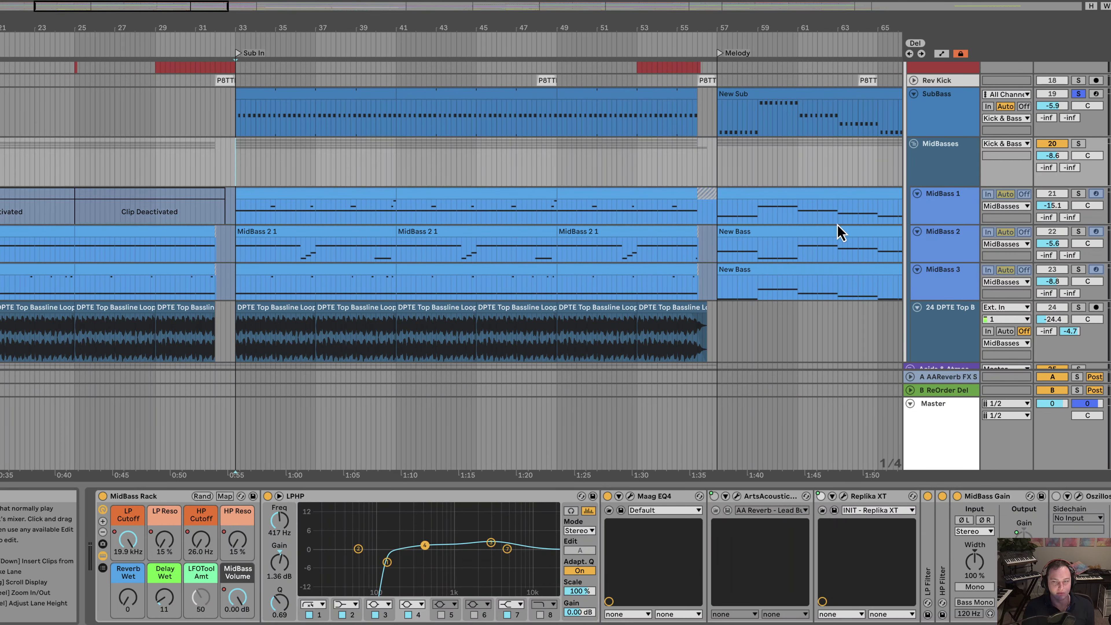
click(1078, 193)
key(space)
click(934, 217)
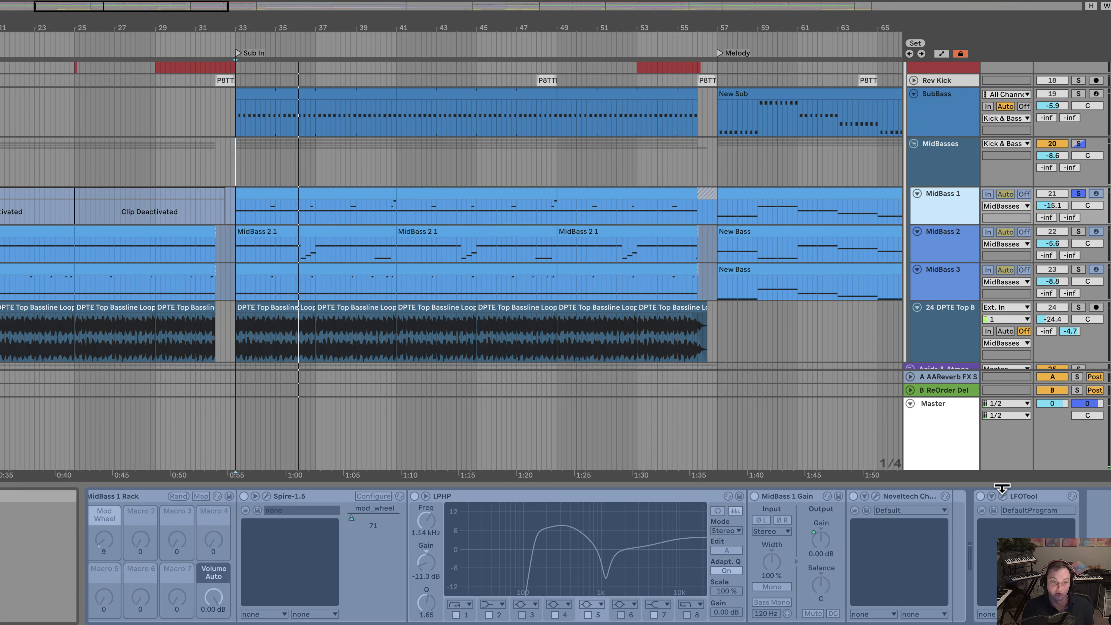
key(space)
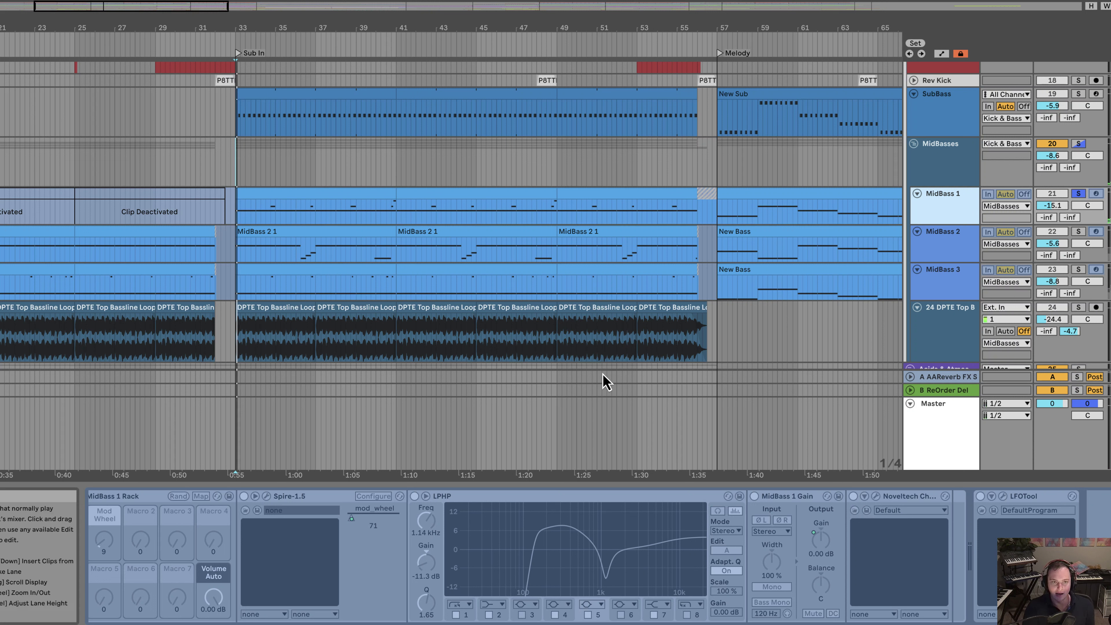
Step: Solo MidBass 2 and MidBass 3 in turn, view their devices, and return playback to the Sub In marker
click(1078, 232)
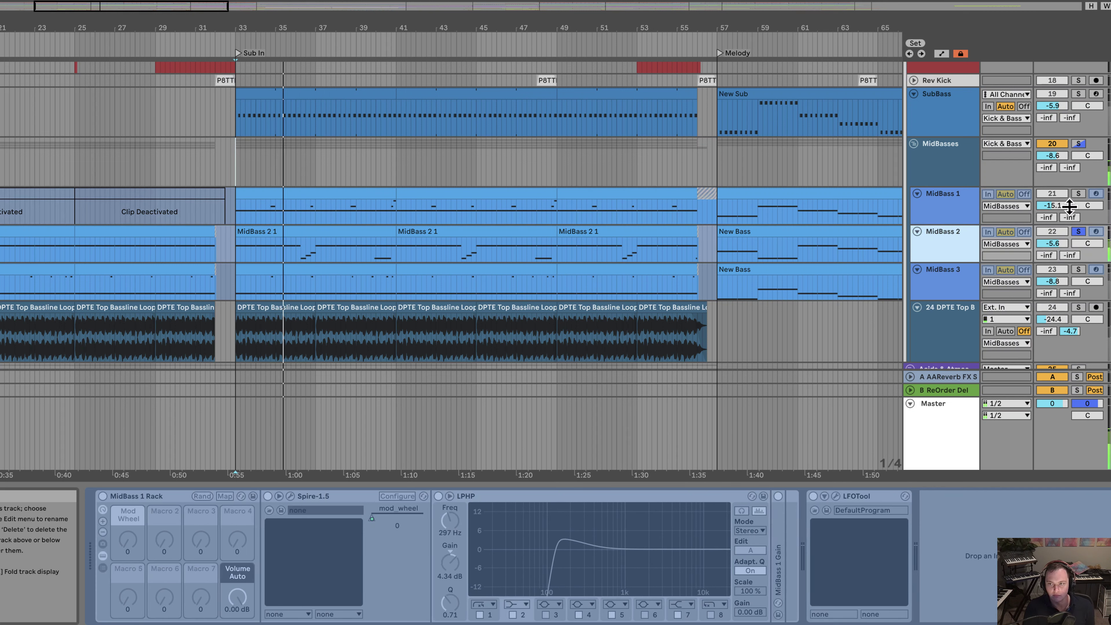
click(955, 285)
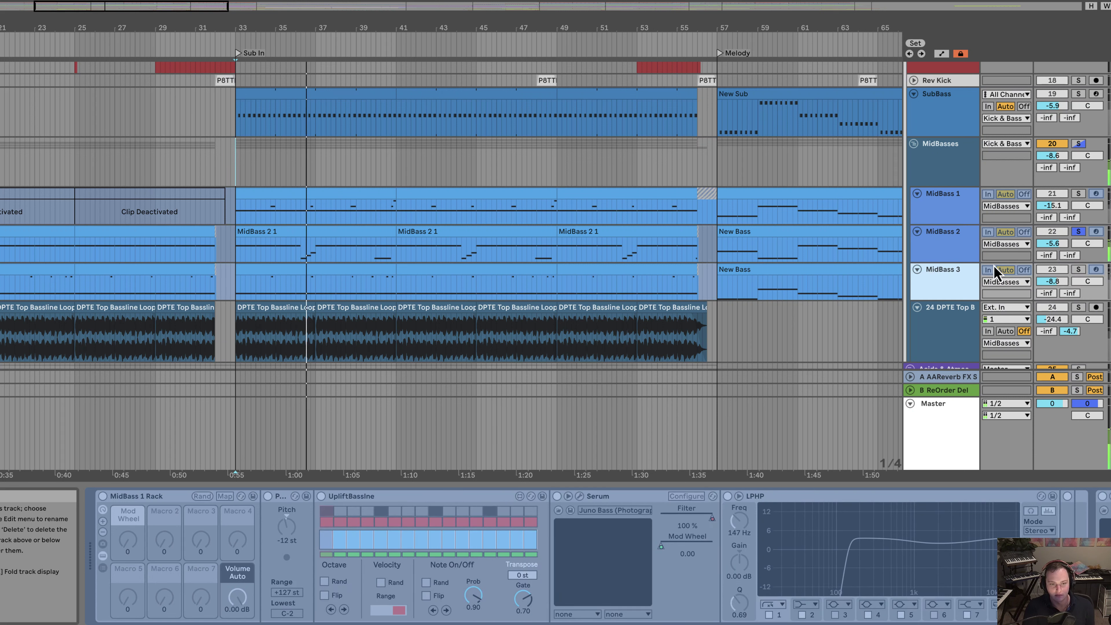
click(1078, 270)
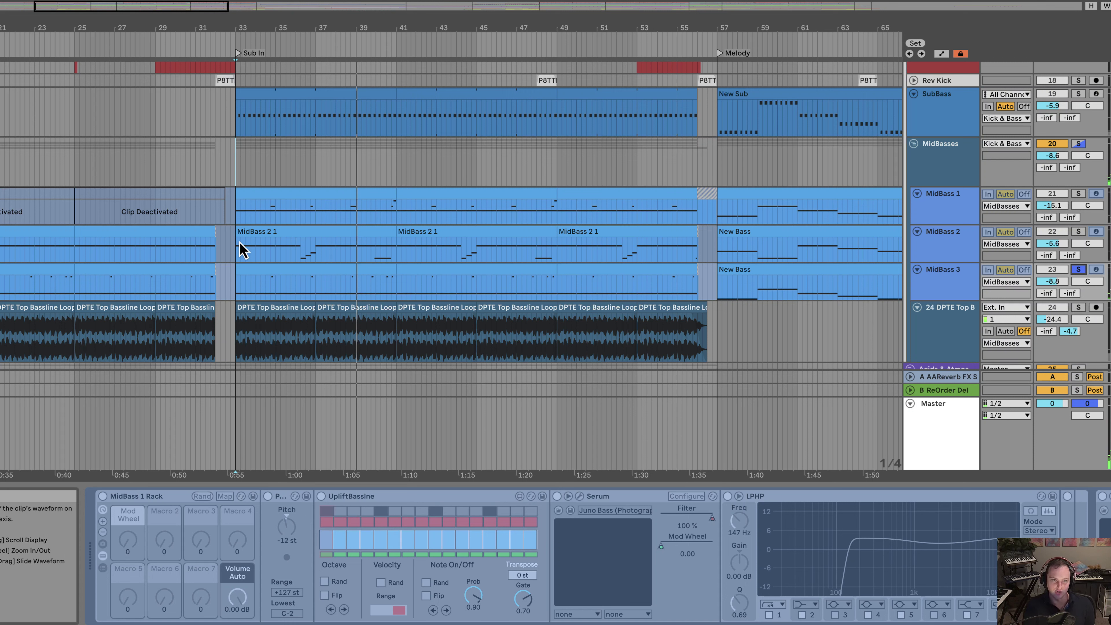
click(635, 239)
key(space)
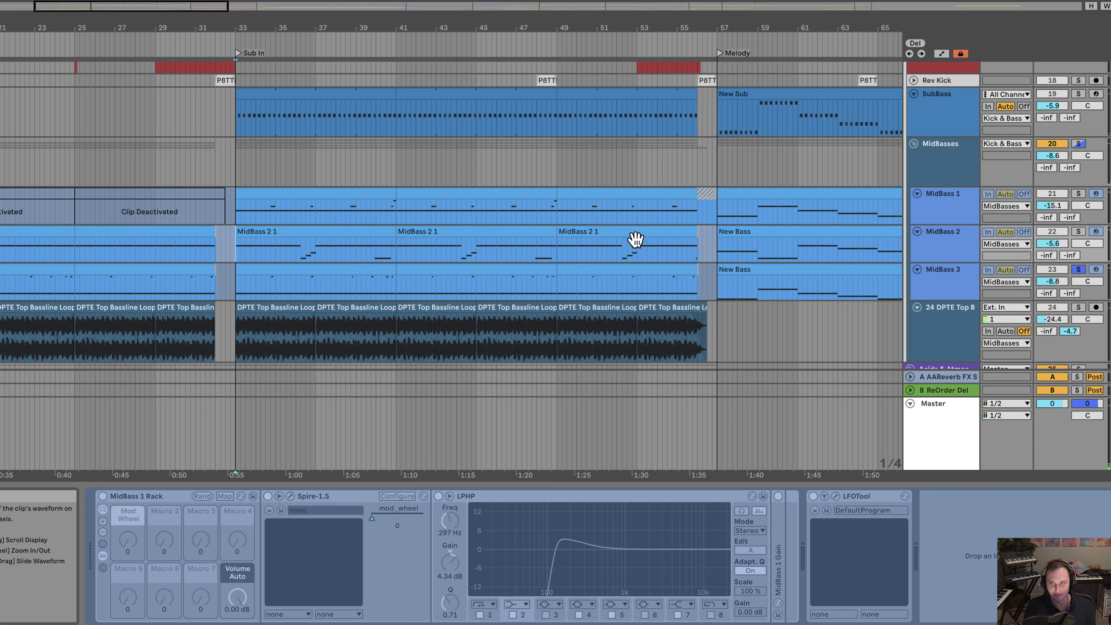
Step: Play from the Sub In marker and solo the three MidBass tracks, SubBass, Kick and the DPTE Top Bassline Loop track together
key(space)
click(1077, 232)
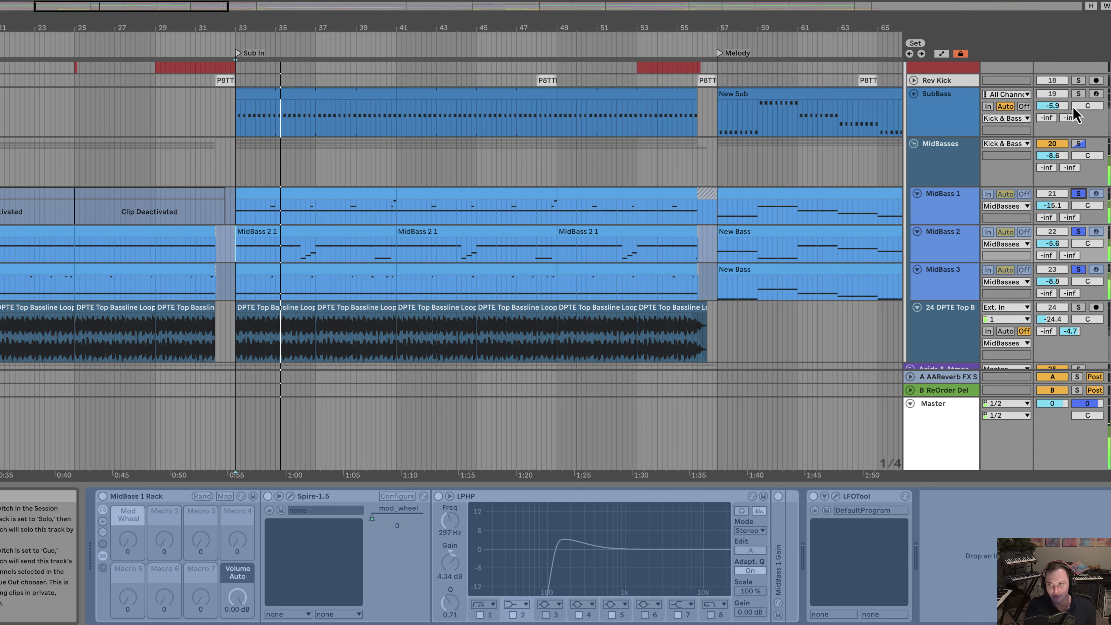
scroll(1085, 105, up, 8)
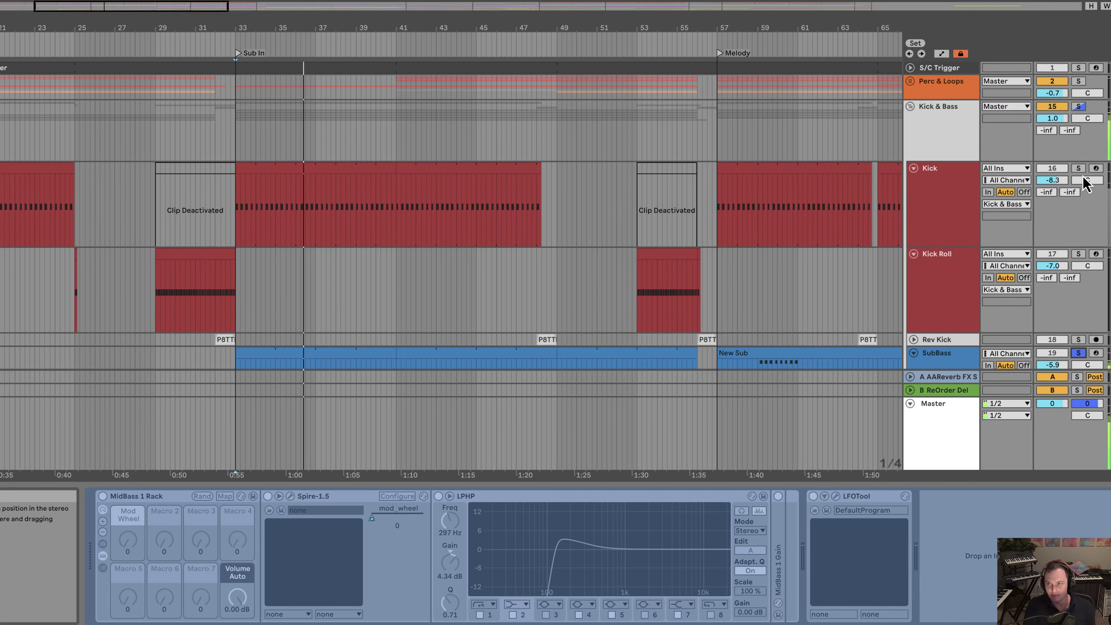
click(1078, 169)
scroll(696, 215, down, 10)
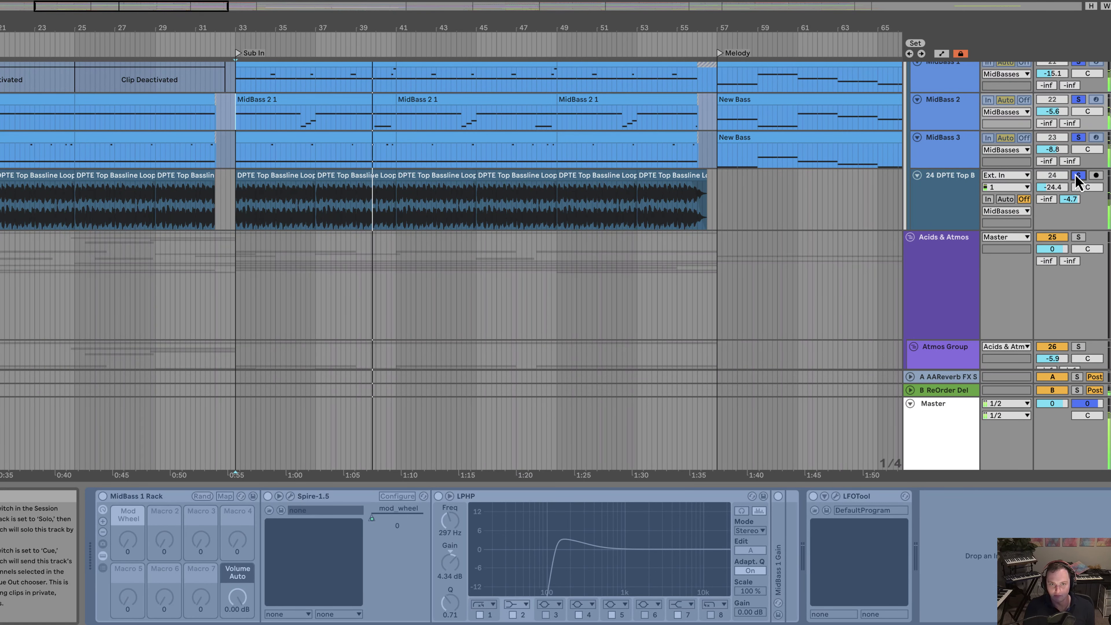
Step: Play the Top Bassline Loop track from Sub In, show its devices, and open the GW ToneCentric and Noveltech Character windows
drag(407, 30, 409, 43)
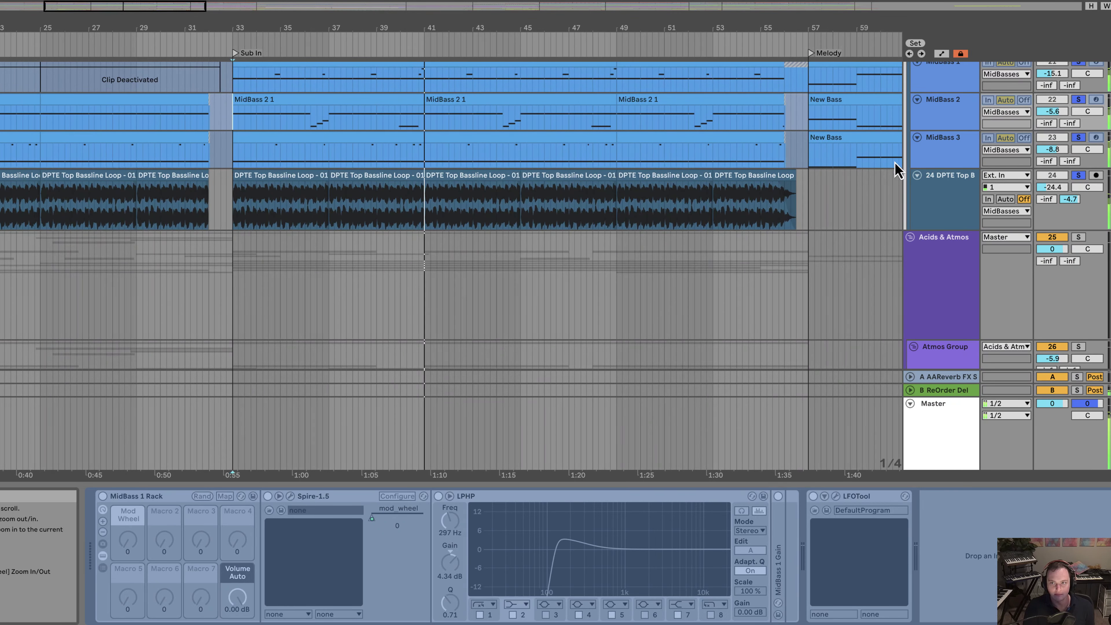
click(927, 197)
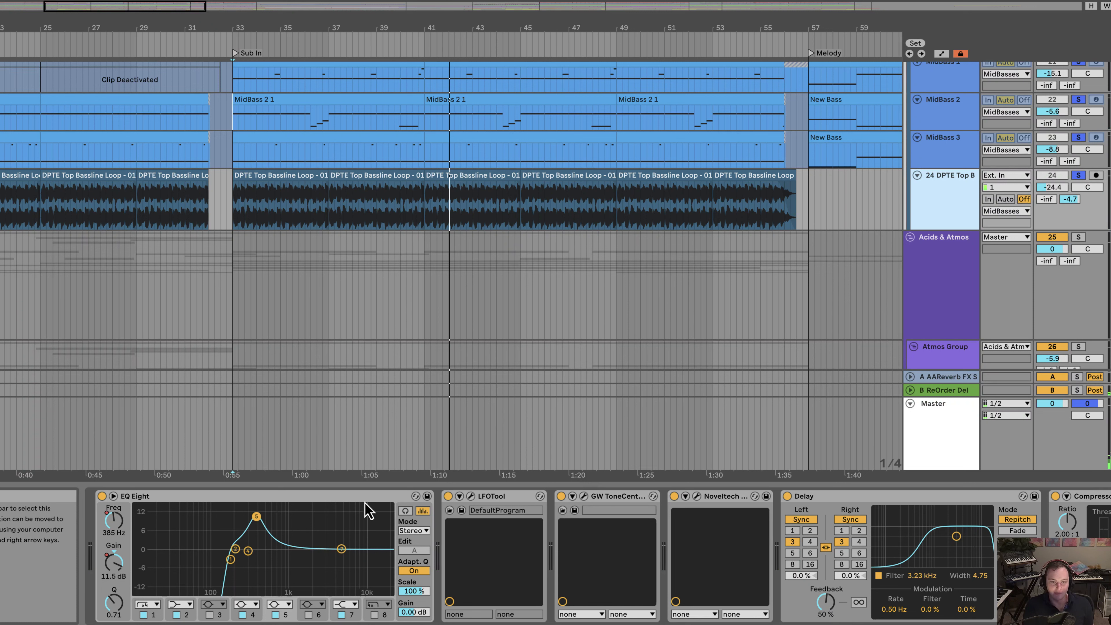
key(space)
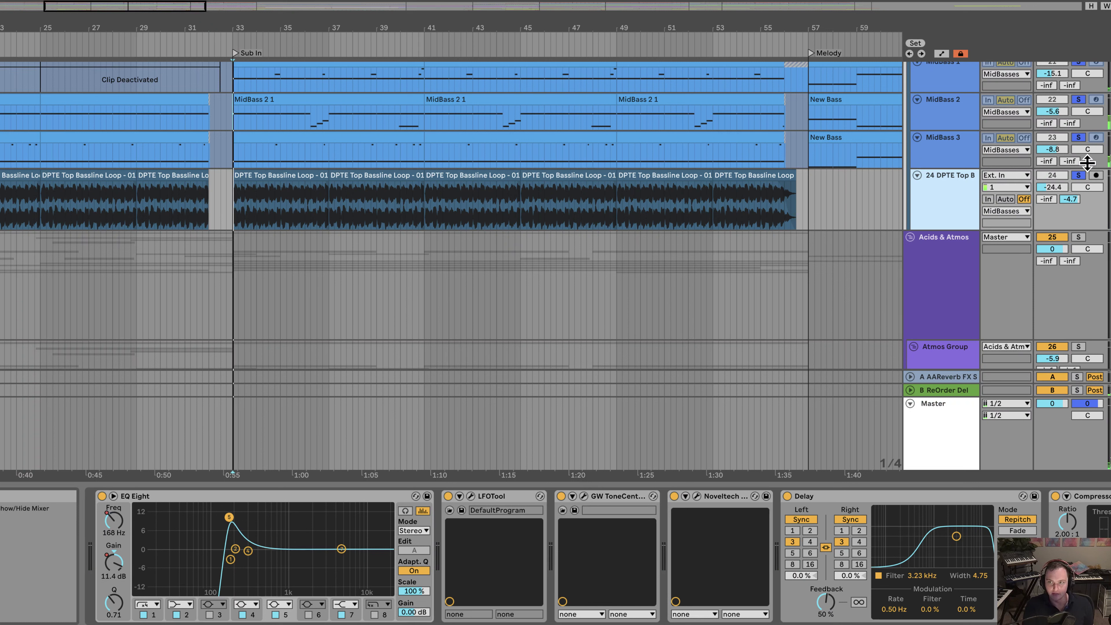
drag(257, 517, 320, 520)
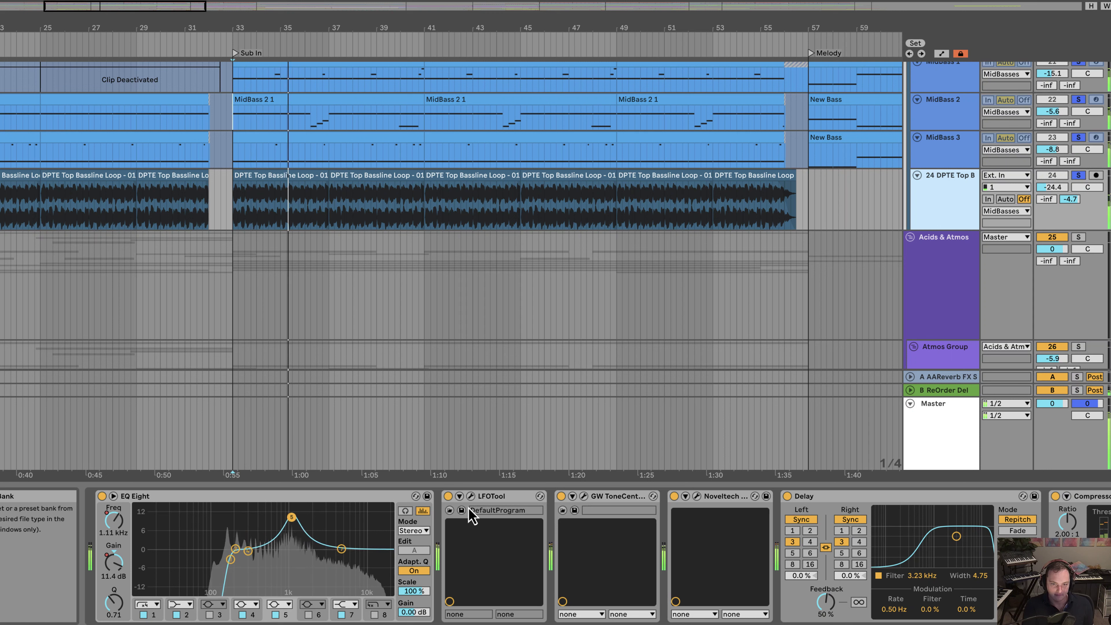
click(584, 496)
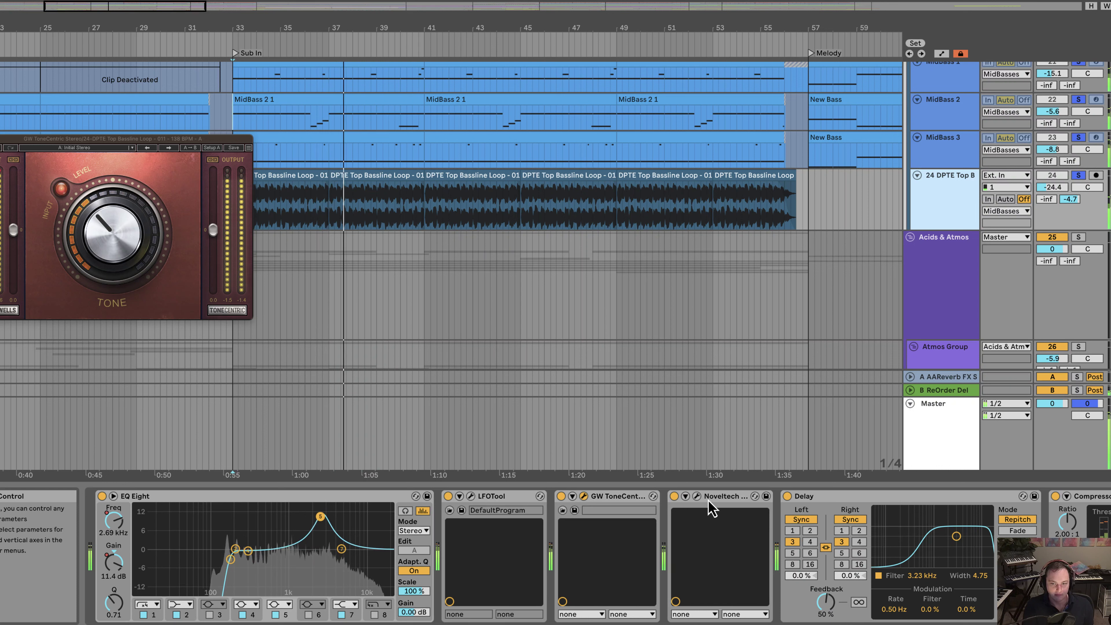
click(696, 495)
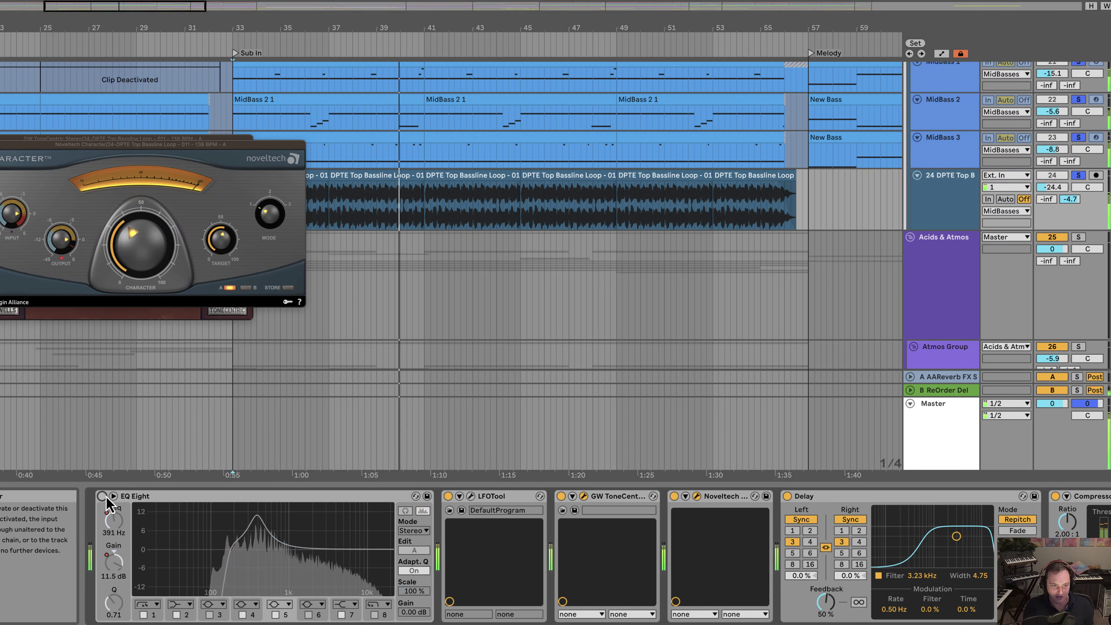
Step: Compare the bassline loop with EQ Eight, LFOTool, GW ToneCentric and Noveltech Character bypassed and re-enabled, and hide the plug-in windows
click(101, 496)
click(561, 496)
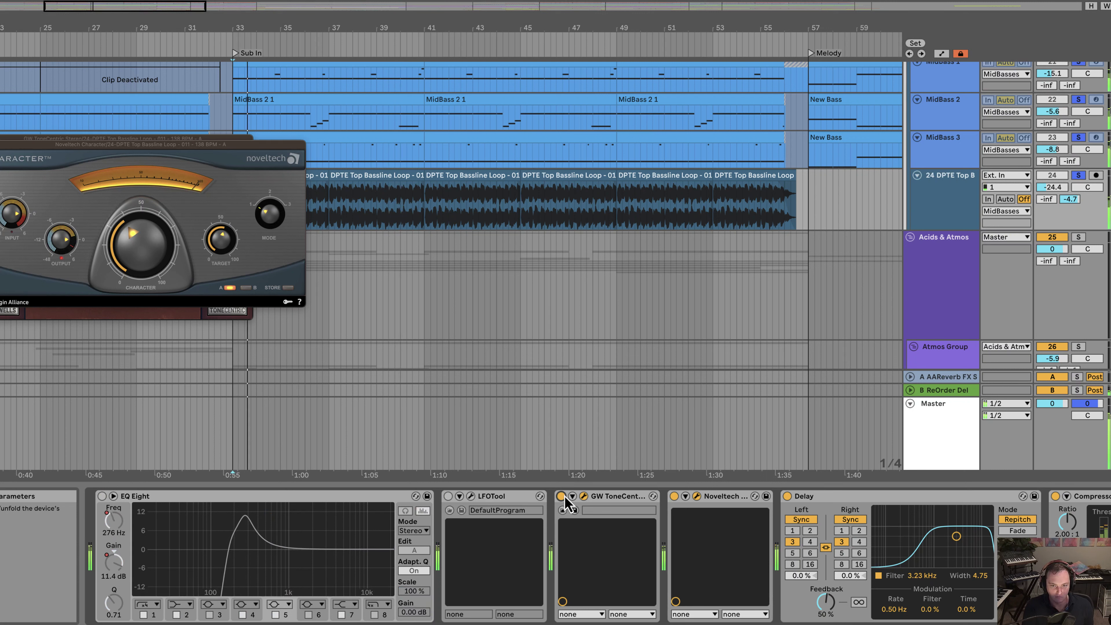
click(674, 496)
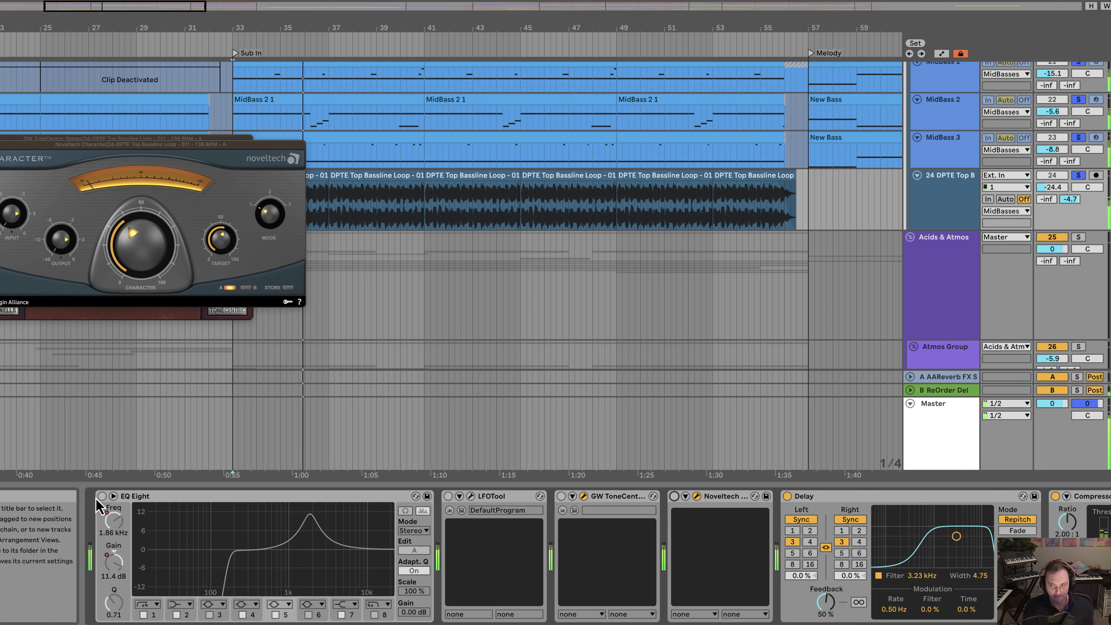
click(102, 496)
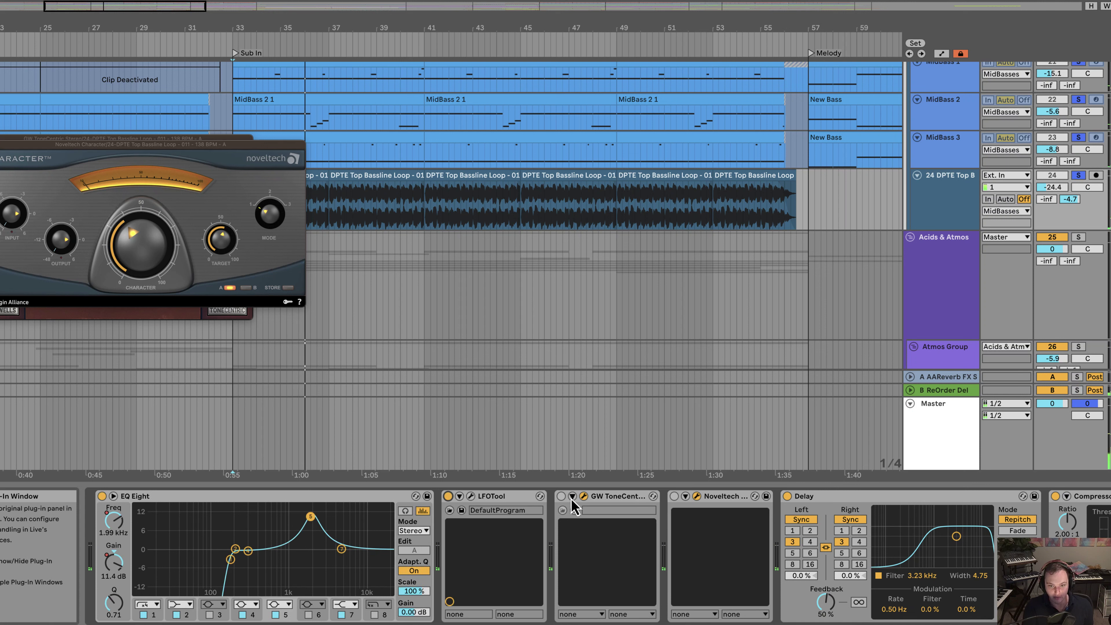
click(561, 496)
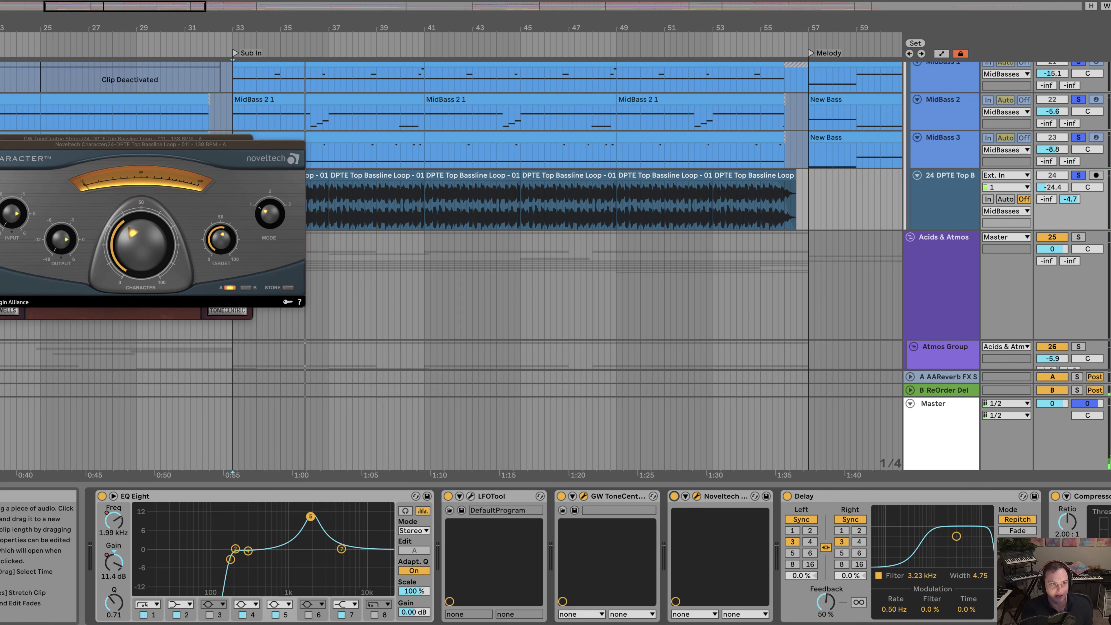
key(super+alt+p)
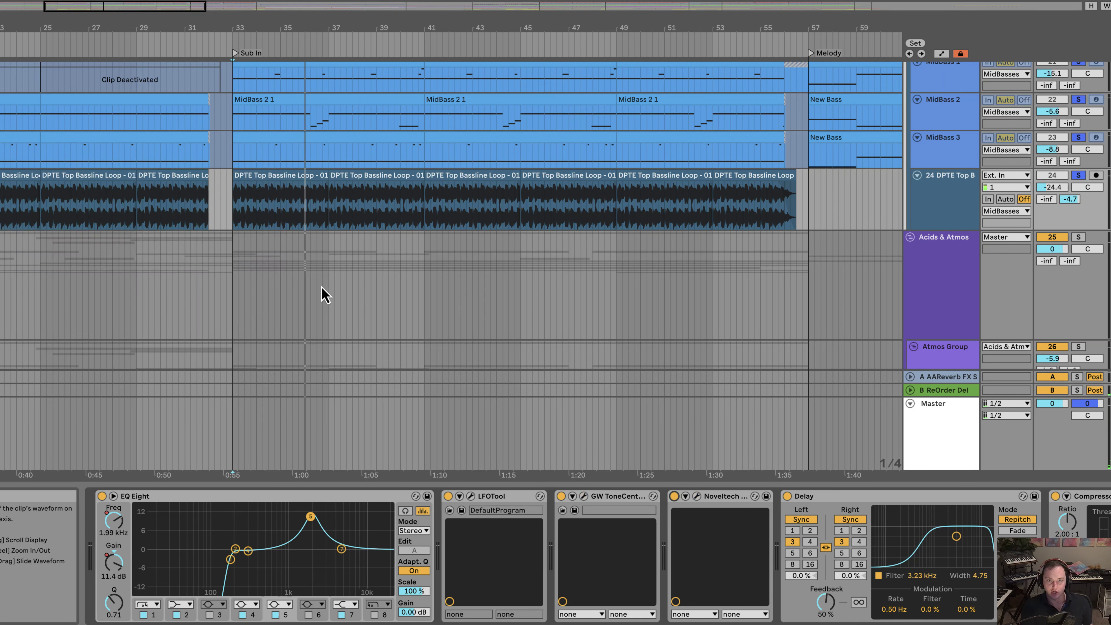
Step: Play the bassline loop through its remaining devices and compare the sound with the Compressor off and on
scroll(688, 304, down, 1)
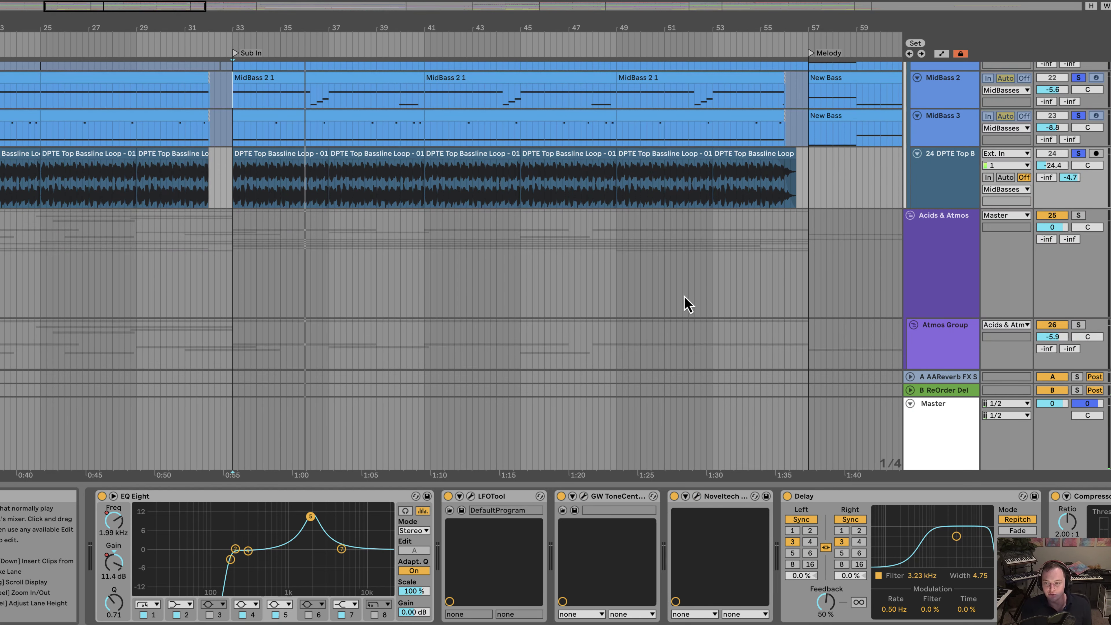
scroll(556, 555, right, 8)
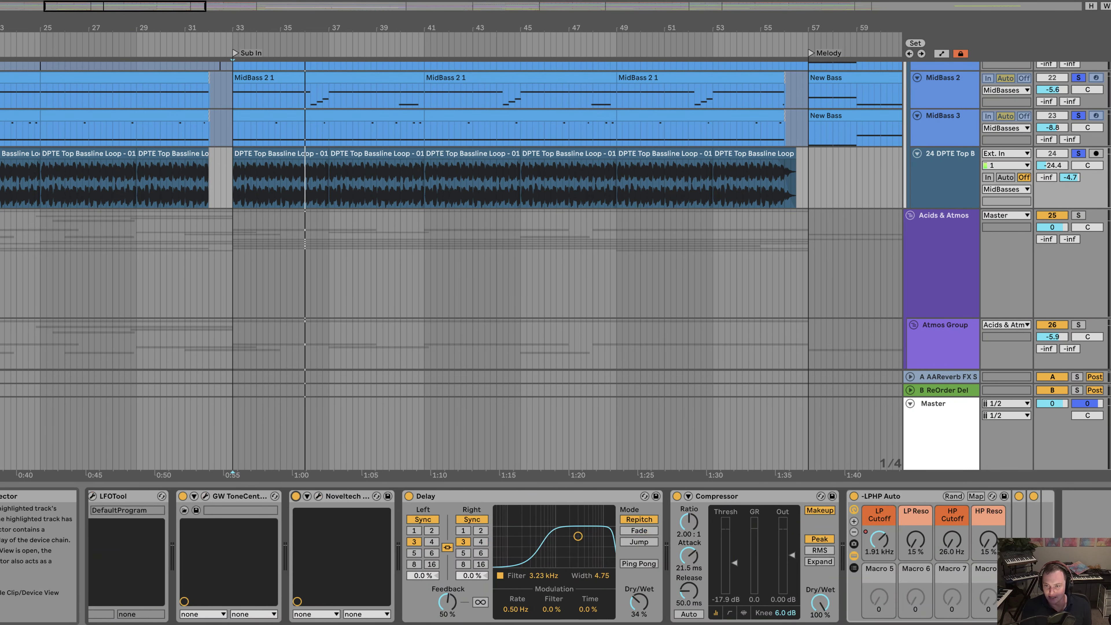
key(space)
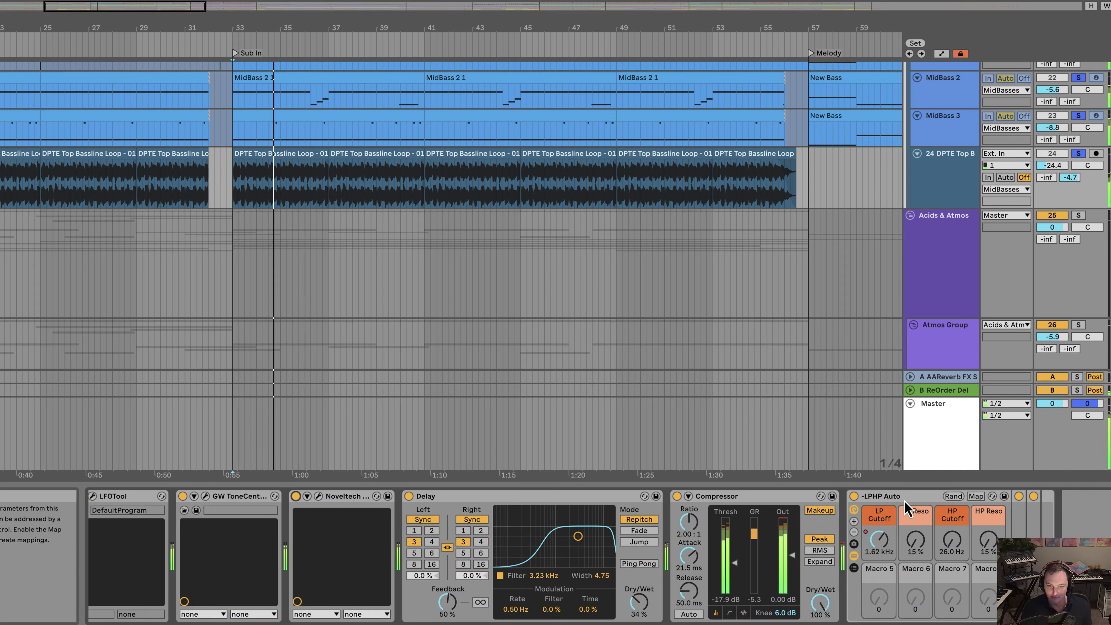
click(676, 496)
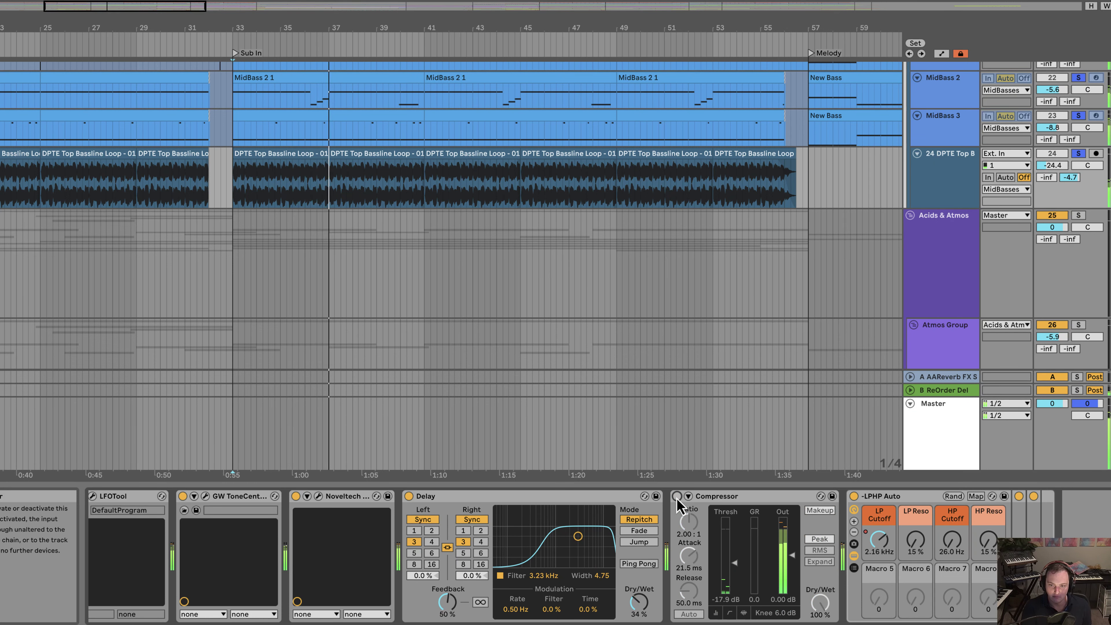
click(677, 499)
Step: Play the Omni Atmos 1 track solo from the Sub In marker, show its devices, and clear the solo
scroll(437, 346, down, 8)
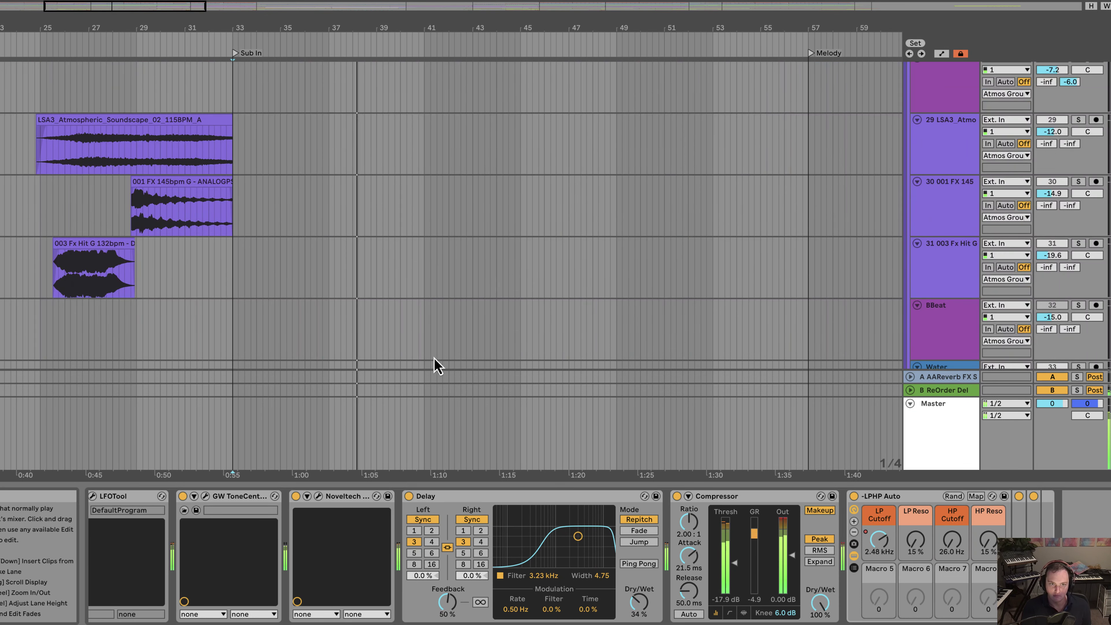
scroll(436, 365, down, 3)
scroll(446, 354, up, 8)
click(236, 248)
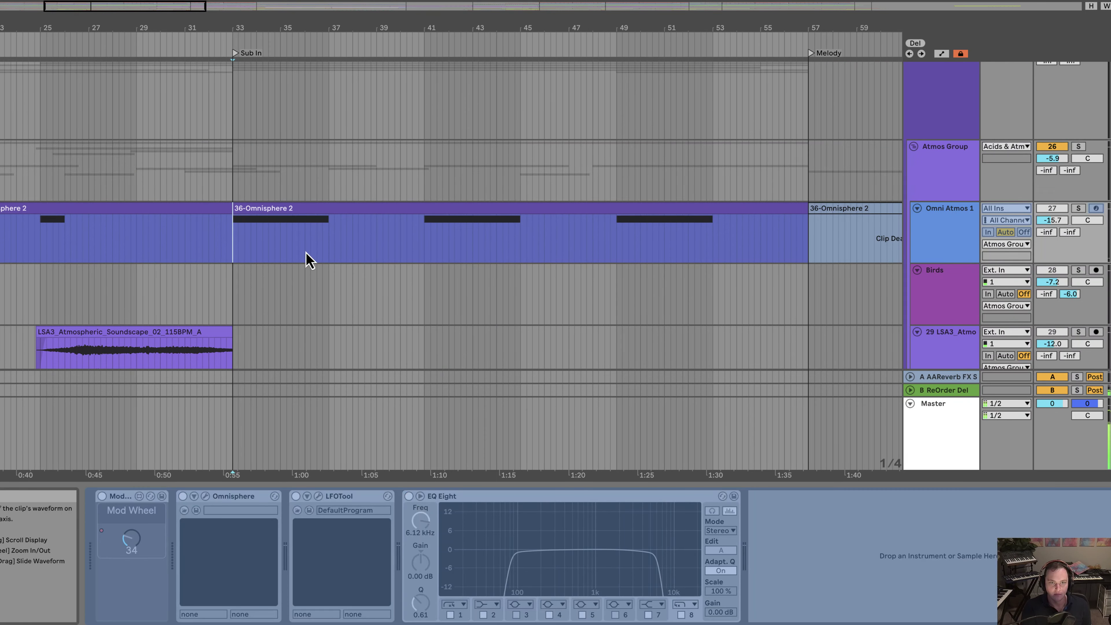
click(1078, 209)
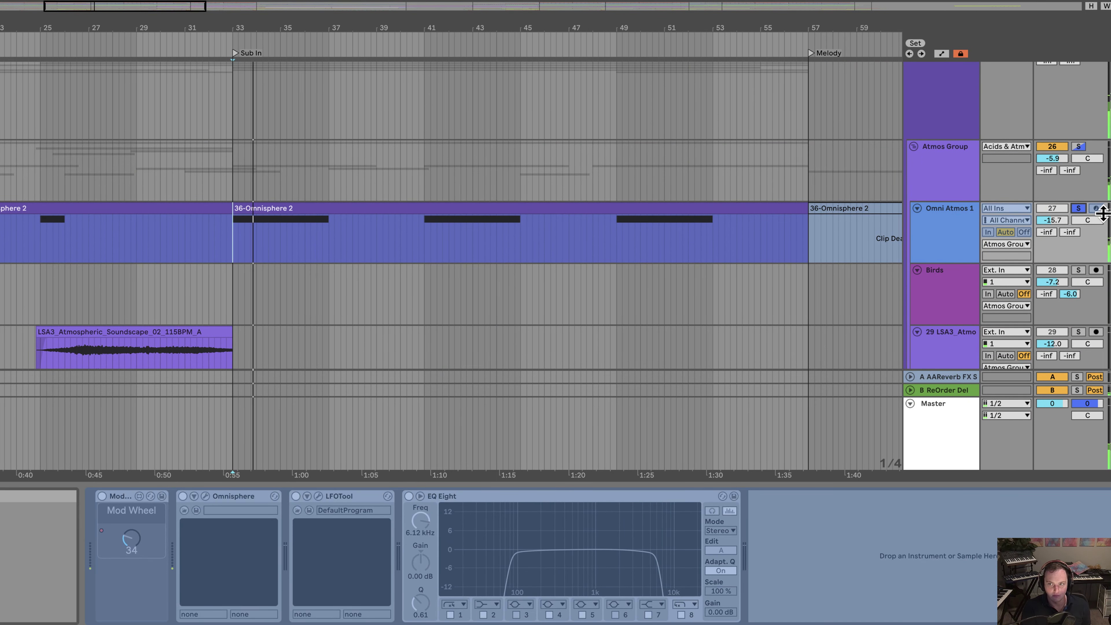
click(1077, 209)
Step: Look through the Atmos Group clips before Sub In and play from the atmosphere loop clip at bar 29
scroll(142, 204, down, 3)
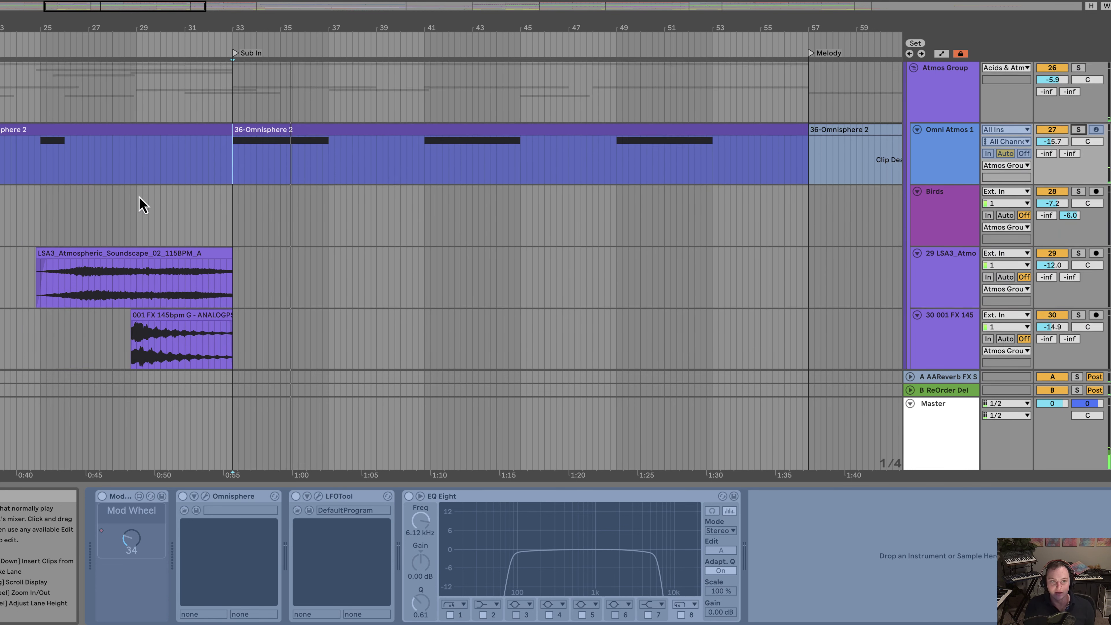
scroll(142, 204, down, 3)
scroll(141, 206, up, 3)
scroll(161, 213, down, 5)
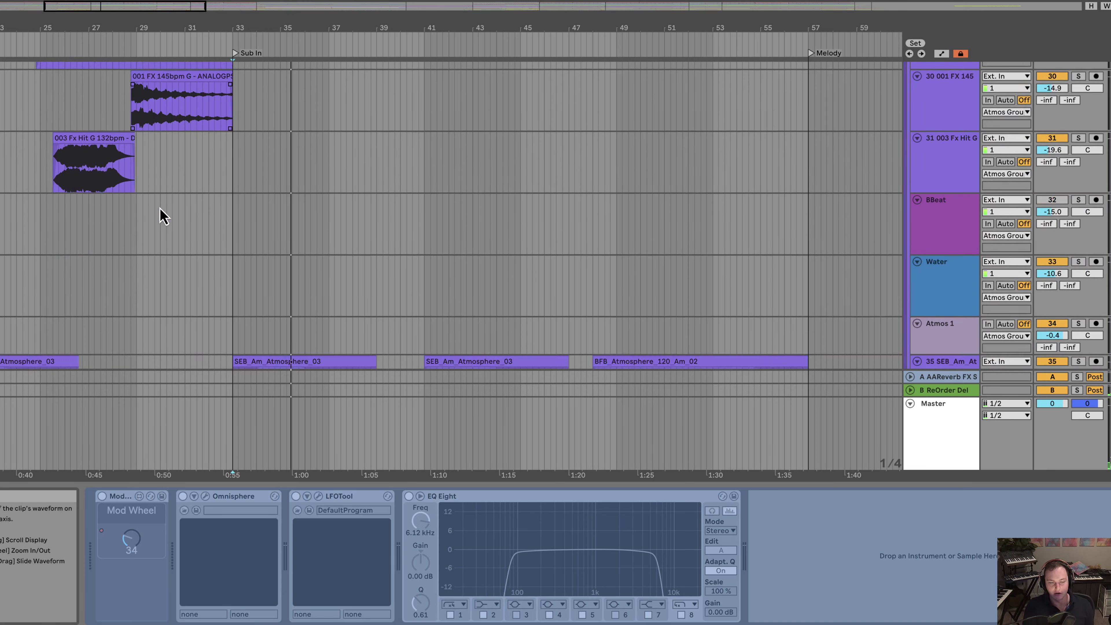
scroll(158, 214, down, 6)
click(151, 140)
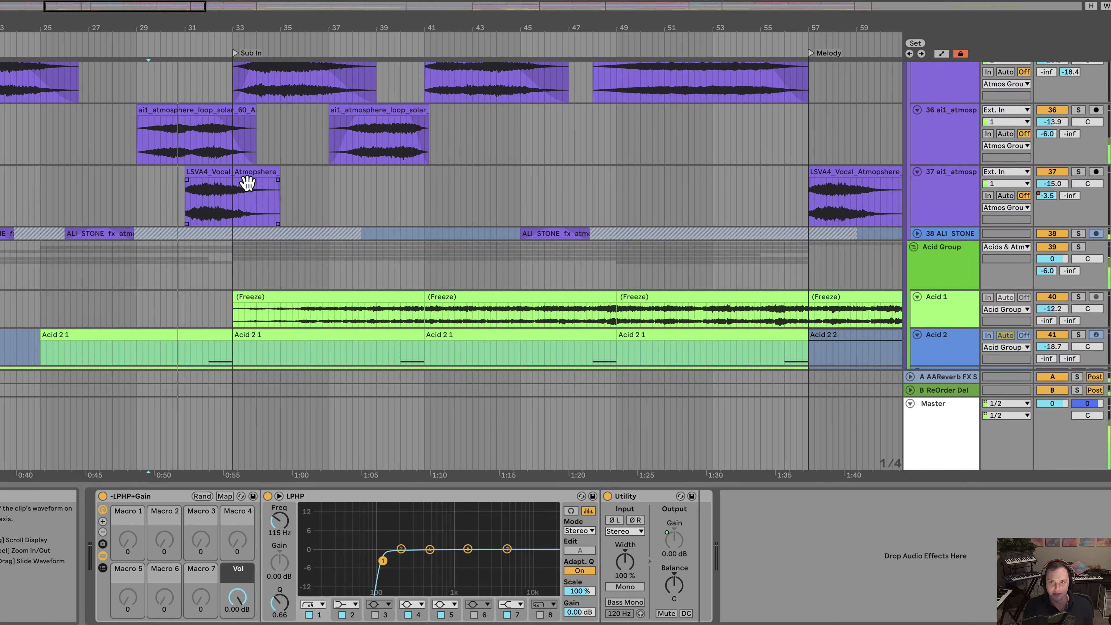
Step: Examine the clips of the Acid Group tracks and the Spire Rack track across the Sub In section during playback
scroll(266, 223, down, 5)
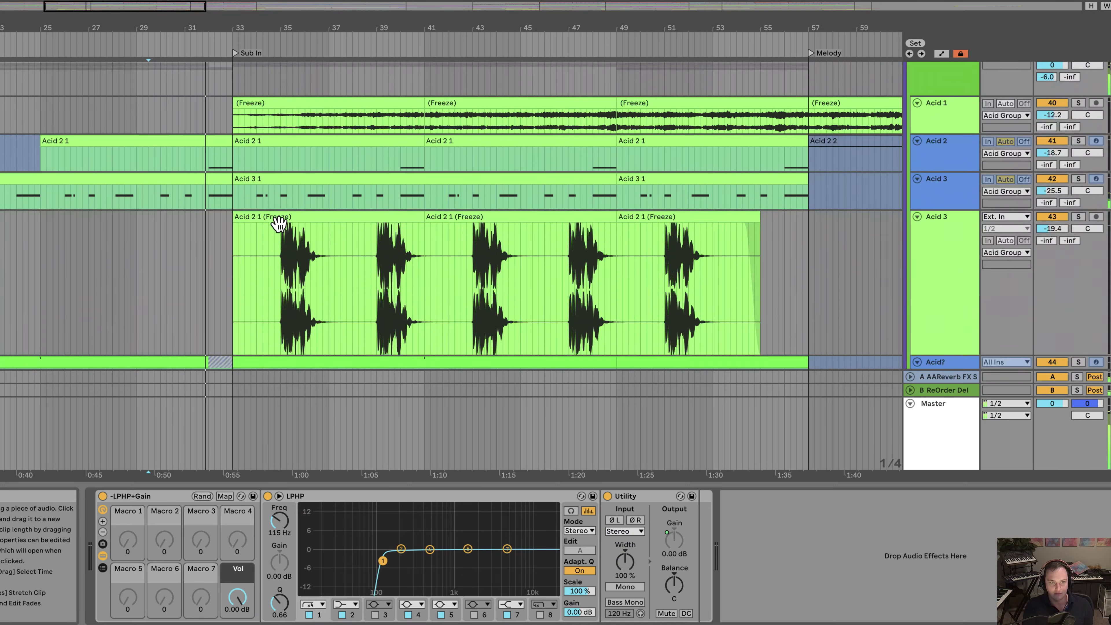
scroll(538, 218, down, 5)
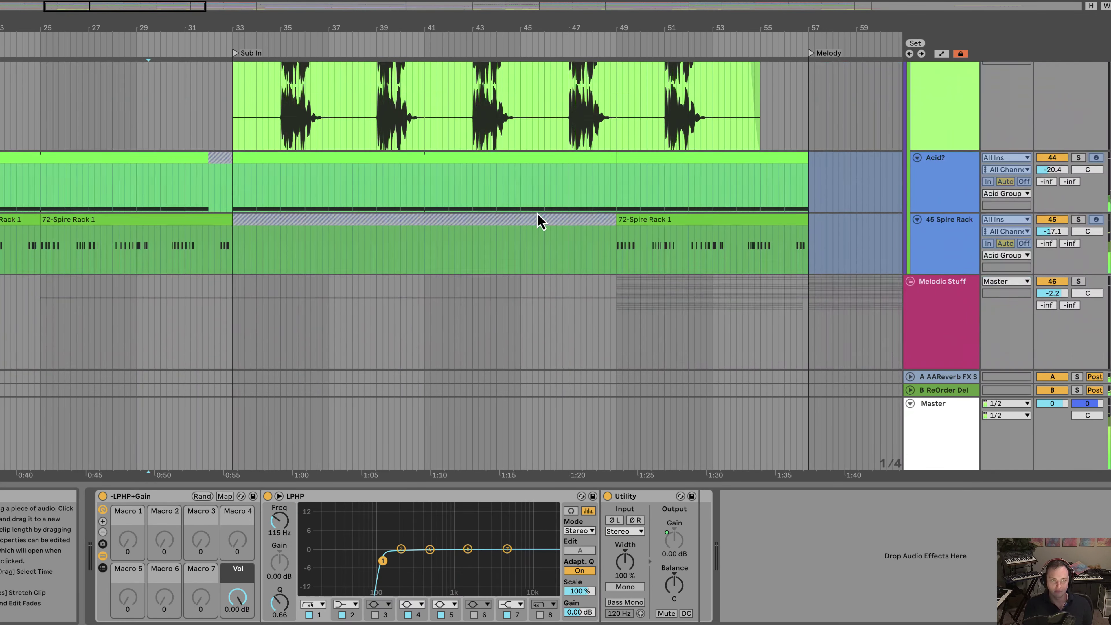
scroll(541, 220, up, 4)
scroll(541, 220, up, 4)
scroll(538, 218, down, 4)
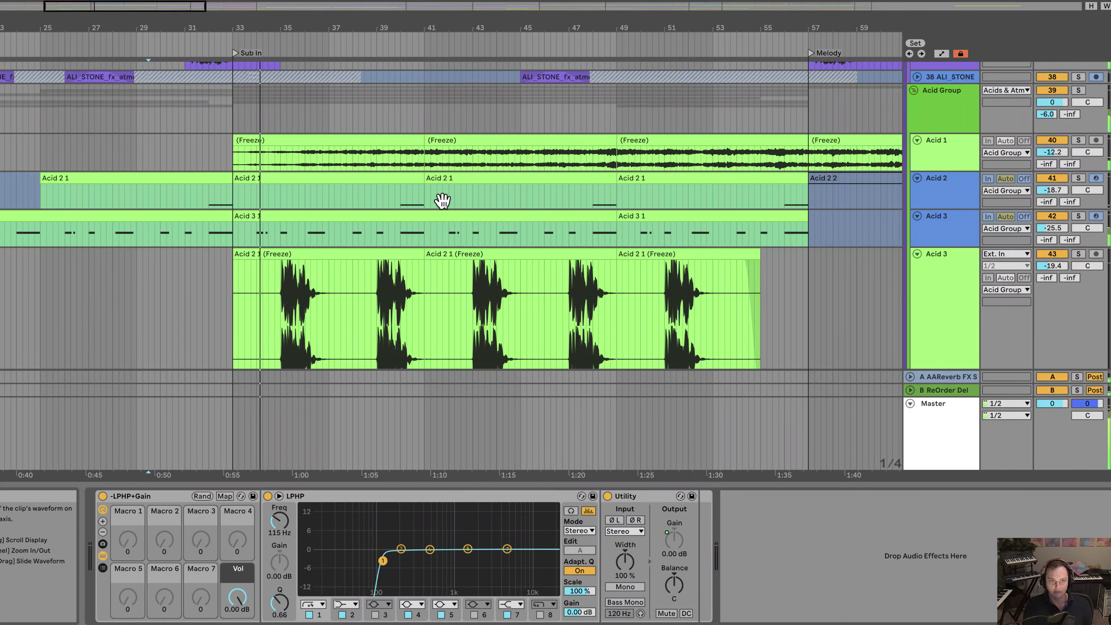
scroll(441, 203, down, 1)
scroll(428, 219, down, 4)
scroll(439, 232, up, 5)
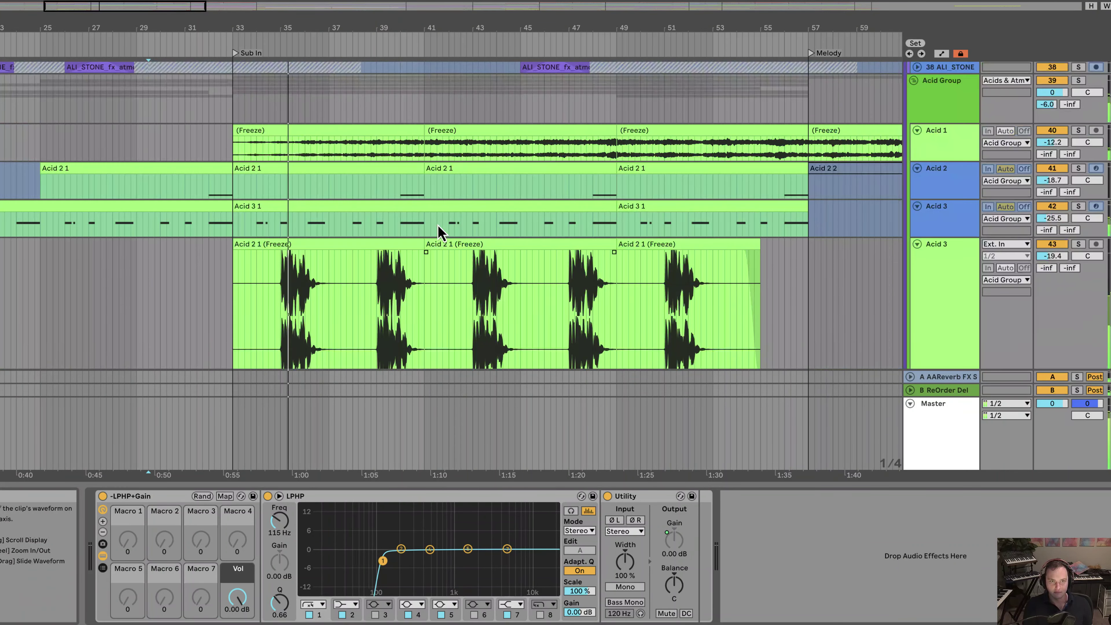
scroll(440, 232, down, 1)
scroll(442, 233, down, 2)
scroll(347, 129, up, 6)
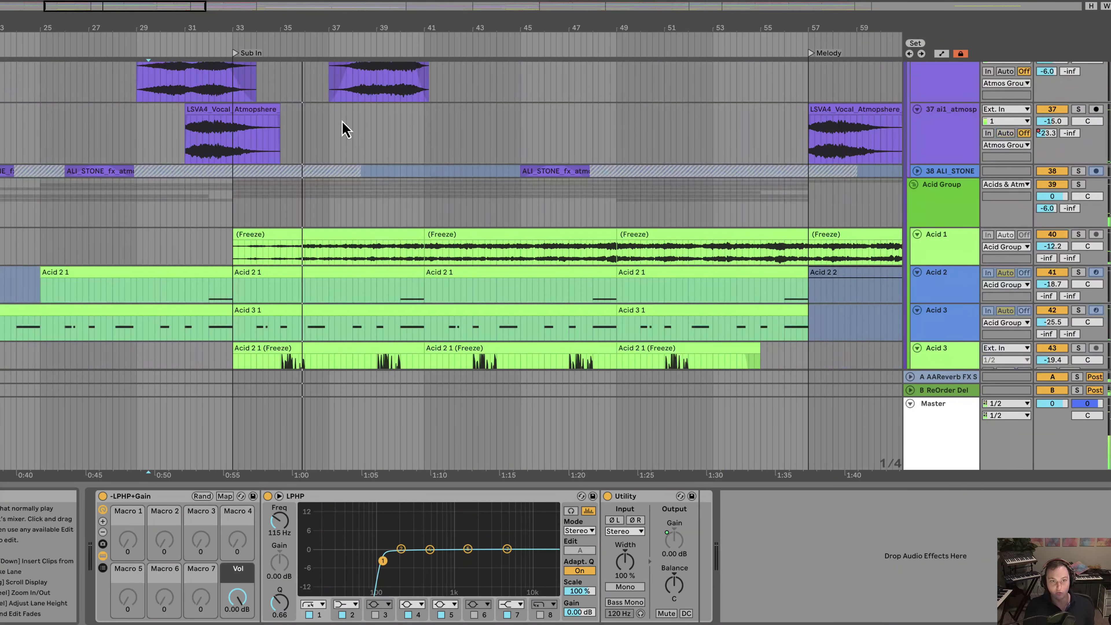
Step: Solo the Acid 1 track, show its devices, and play it from the Sub In marker
click(244, 205)
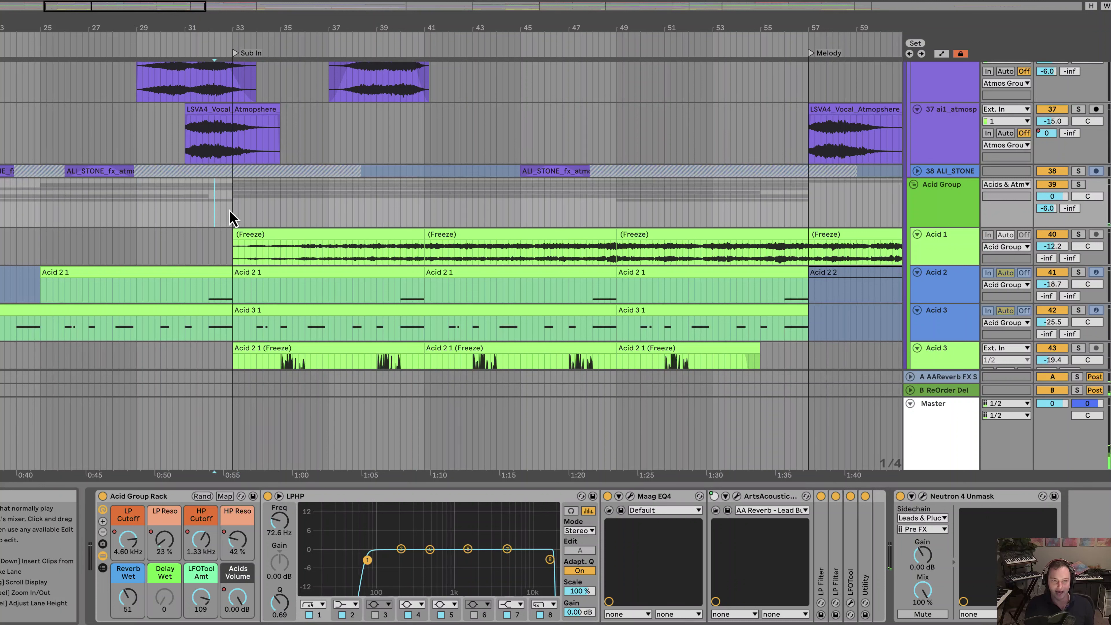
click(940, 247)
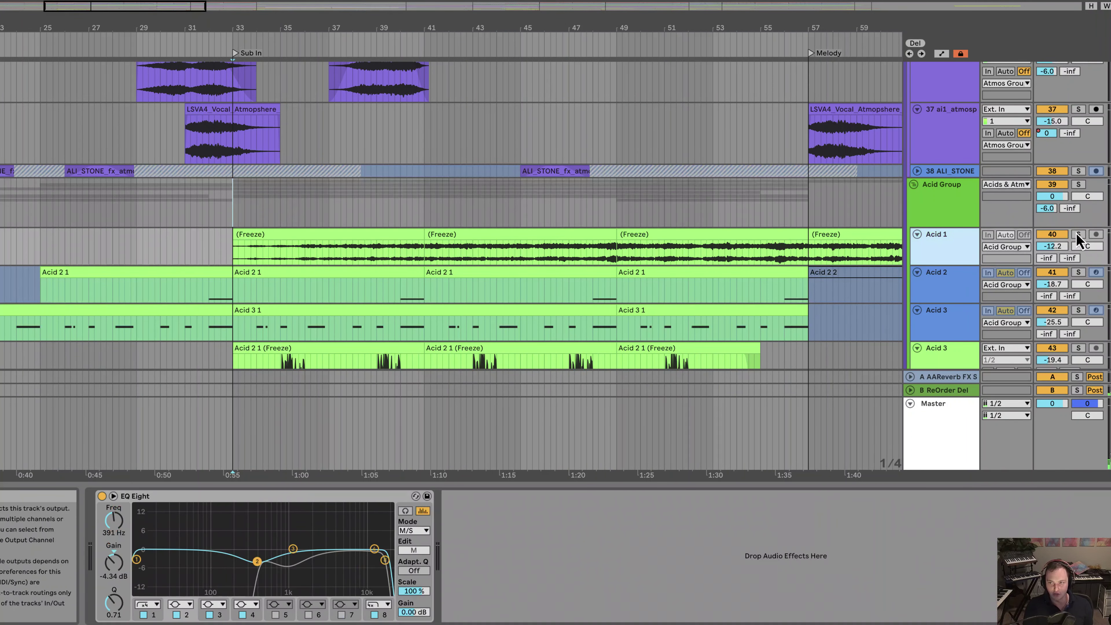
click(1077, 234)
click(292, 254)
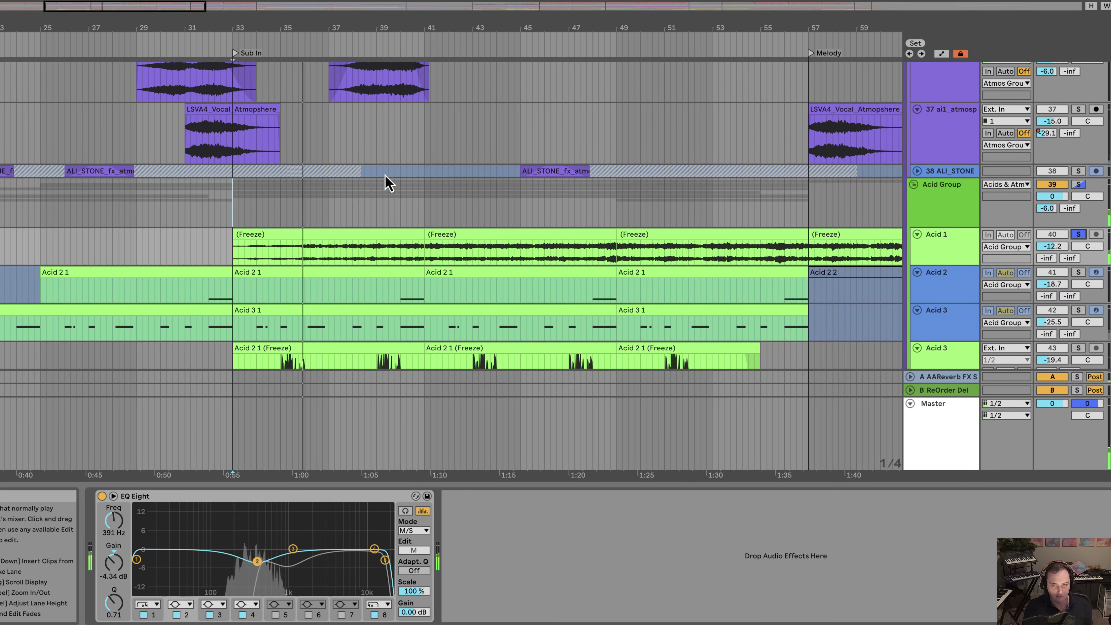
Step: Add the Acid 2 track to the solo during playback and show its device chain
scroll(393, 171, down, 3)
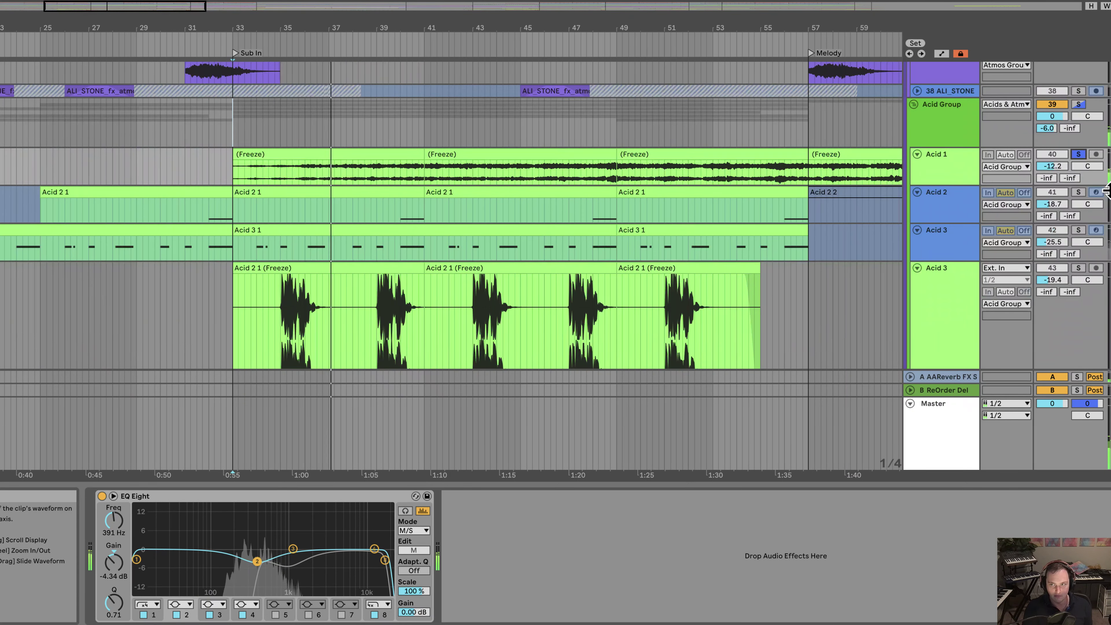
click(1078, 193)
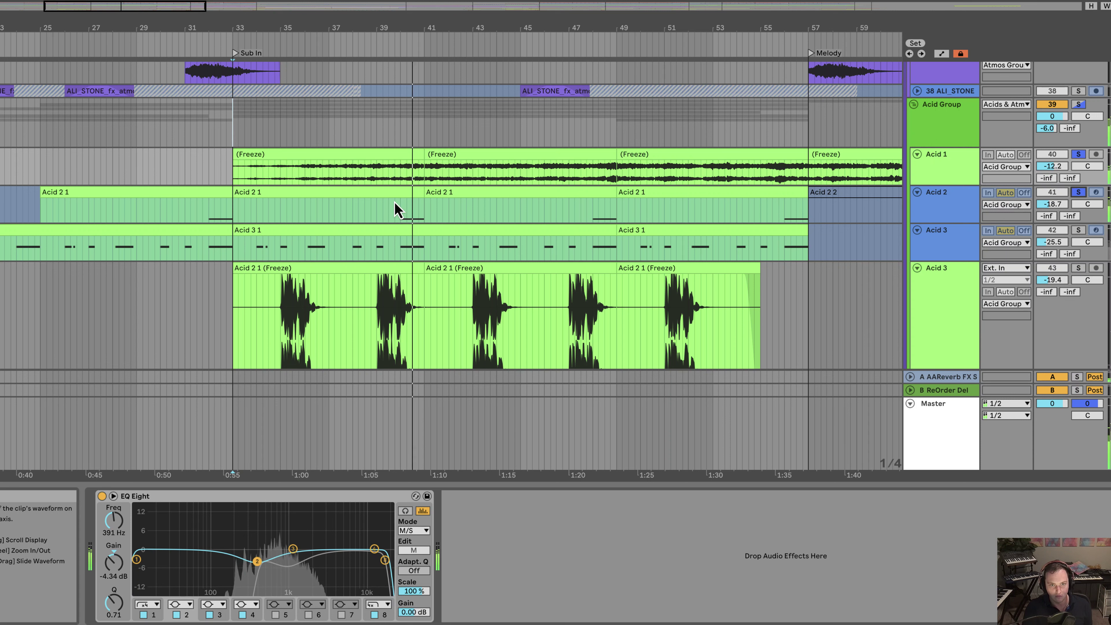
click(926, 202)
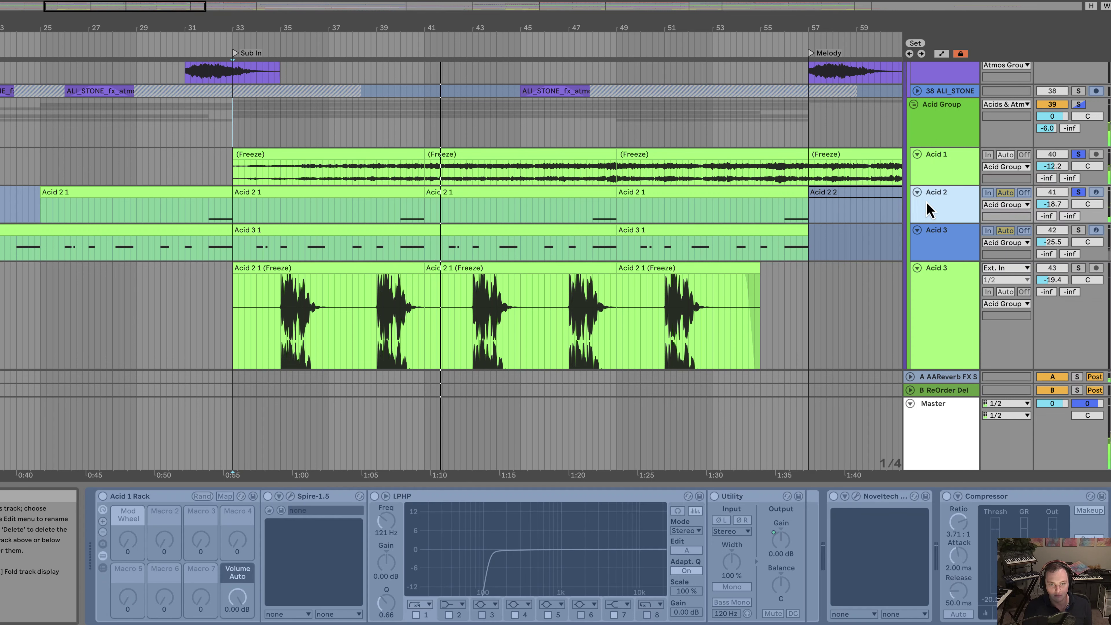
click(943, 623)
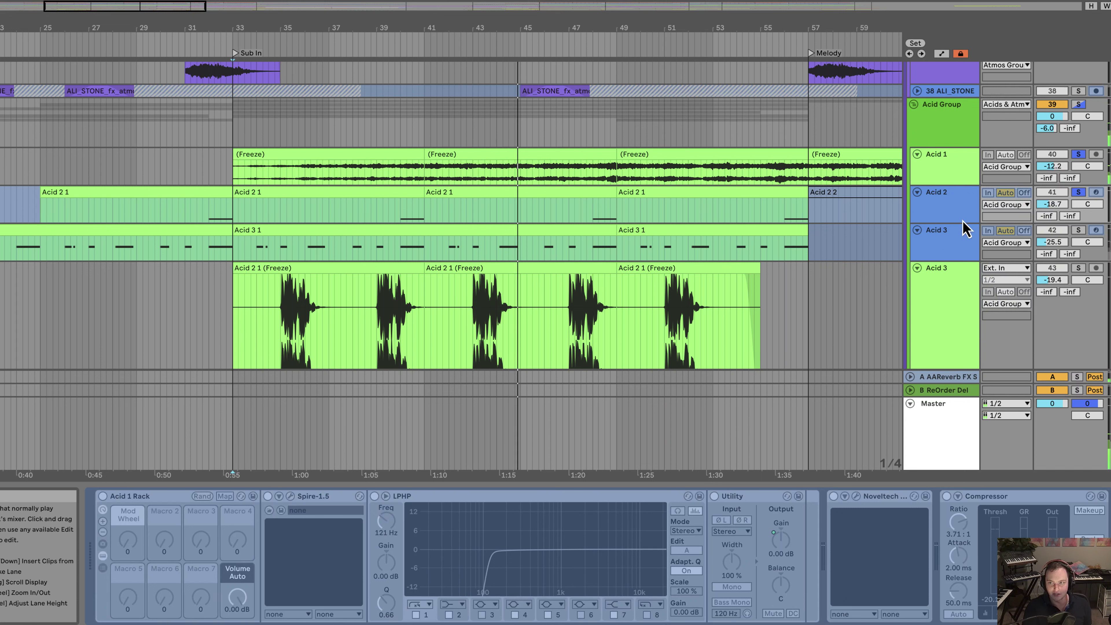
Step: Add both Acid 3 tracks to the solo and play the acid layers together from the Sub In marker
click(1078, 230)
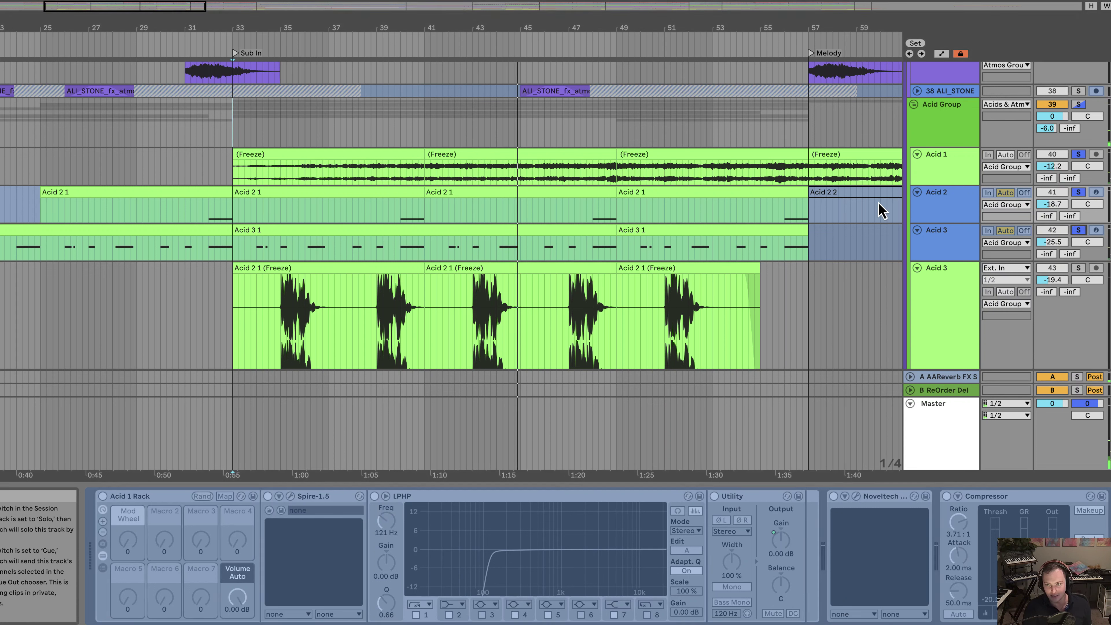
click(236, 203)
key(space)
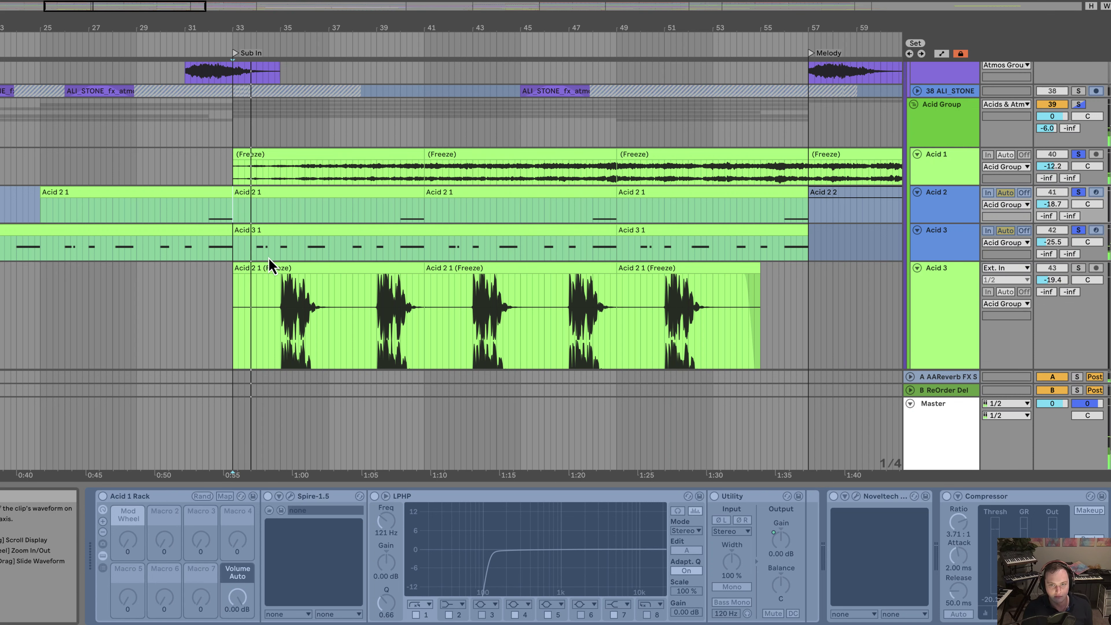
scroll(350, 254, down, 3)
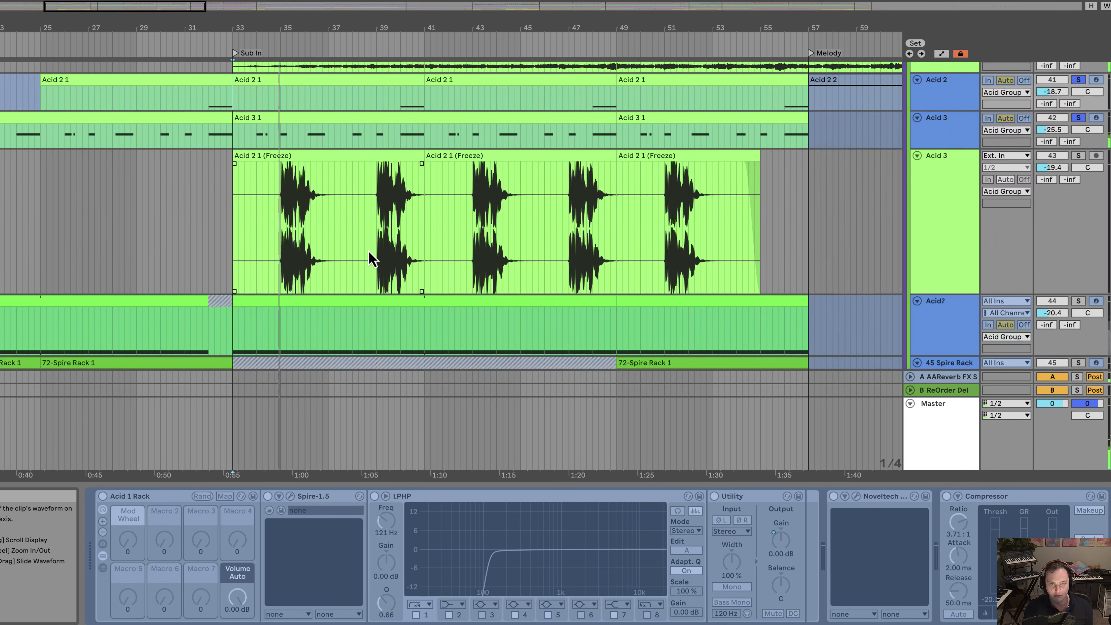
scroll(368, 258, down, 1)
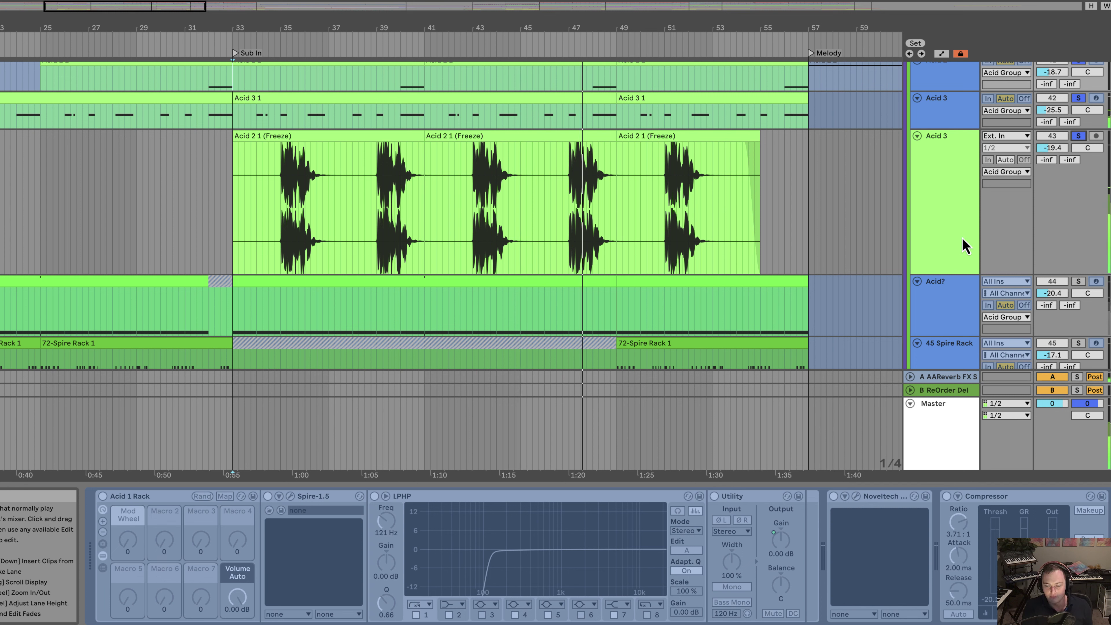
Step: Add the Spire Rack track to the solo and examine the notes and automation lanes around its clip at bar 49
scroll(330, 248, down, 5)
scroll(332, 249, up, 2)
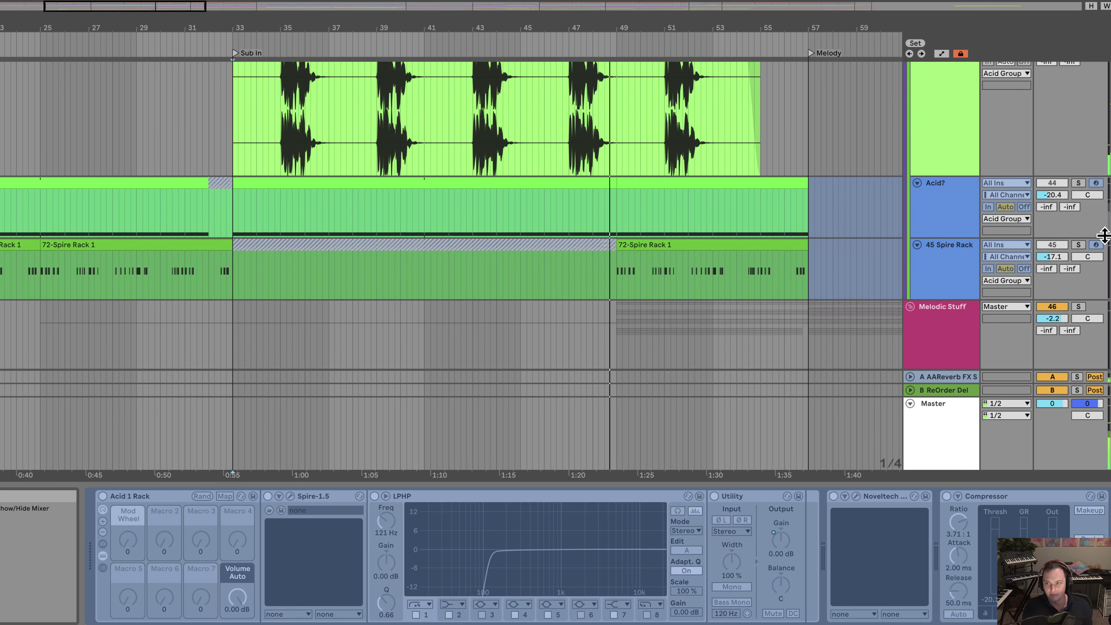
click(1080, 246)
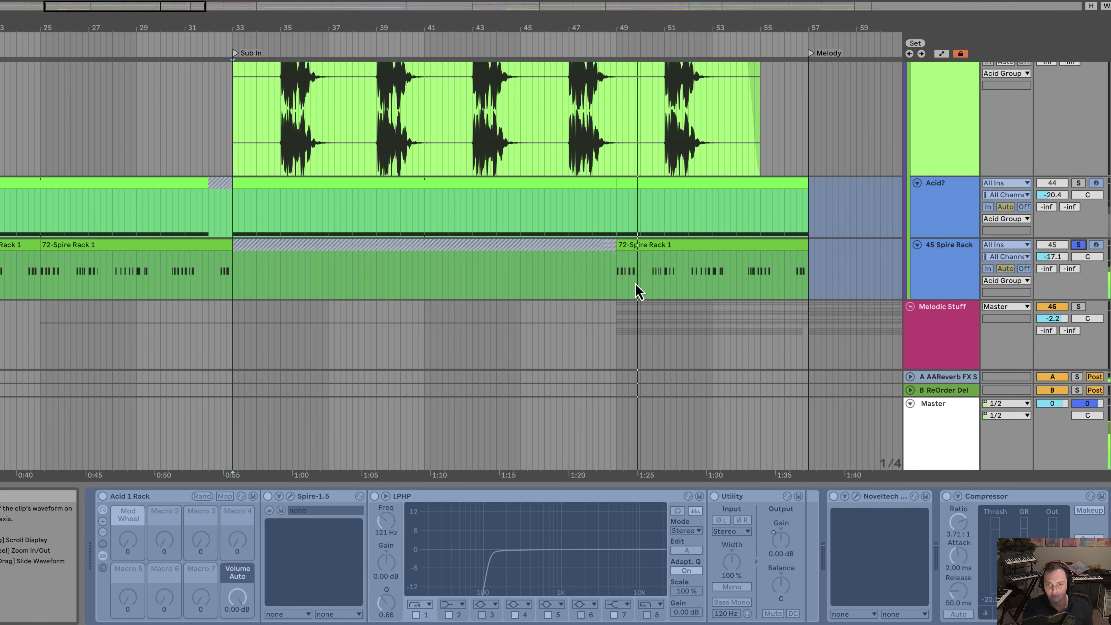
click(663, 253)
drag(506, 402, 506, 431)
key(a)
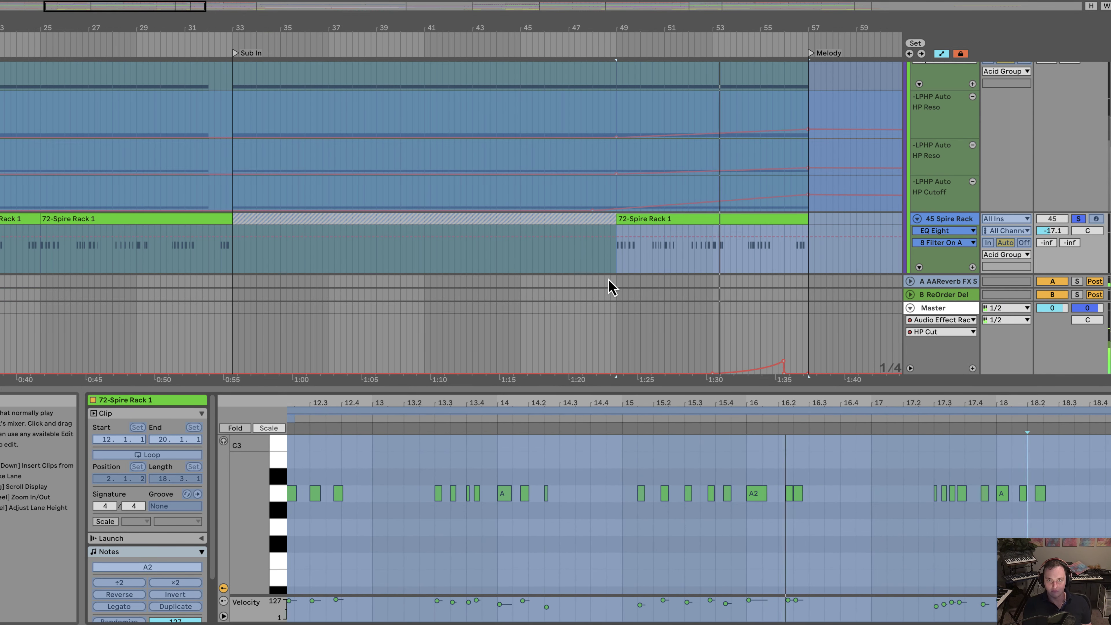
scroll(656, 276, down, 1)
key(a)
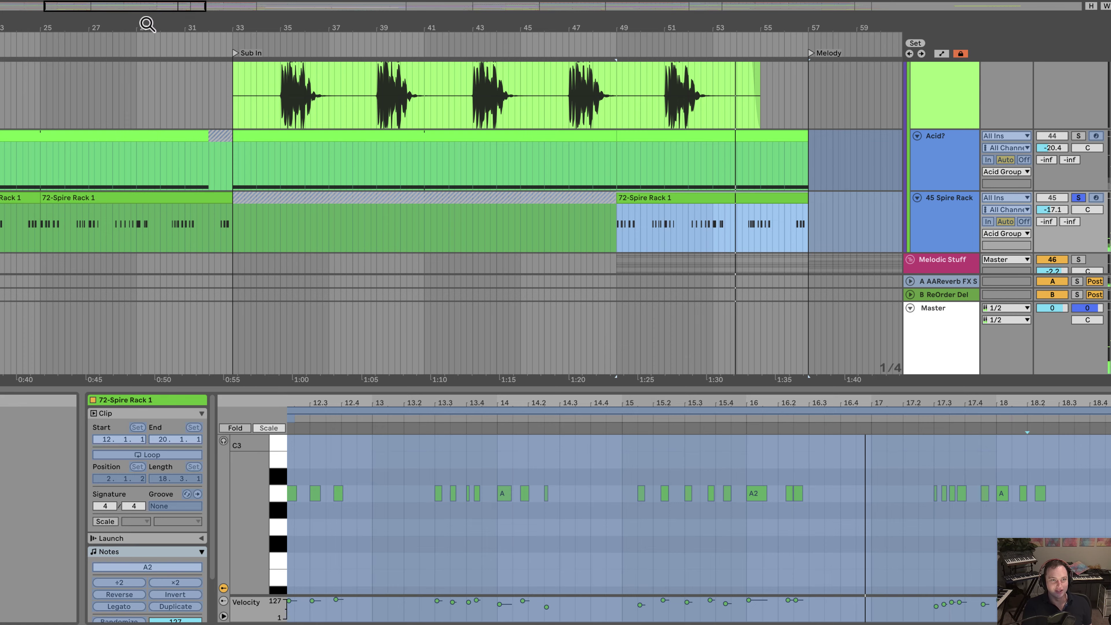
Step: Play the Spire Rack clips from bar 17, add the Acid? track to the solo, and show its devices
drag(149, 19, 367, 37)
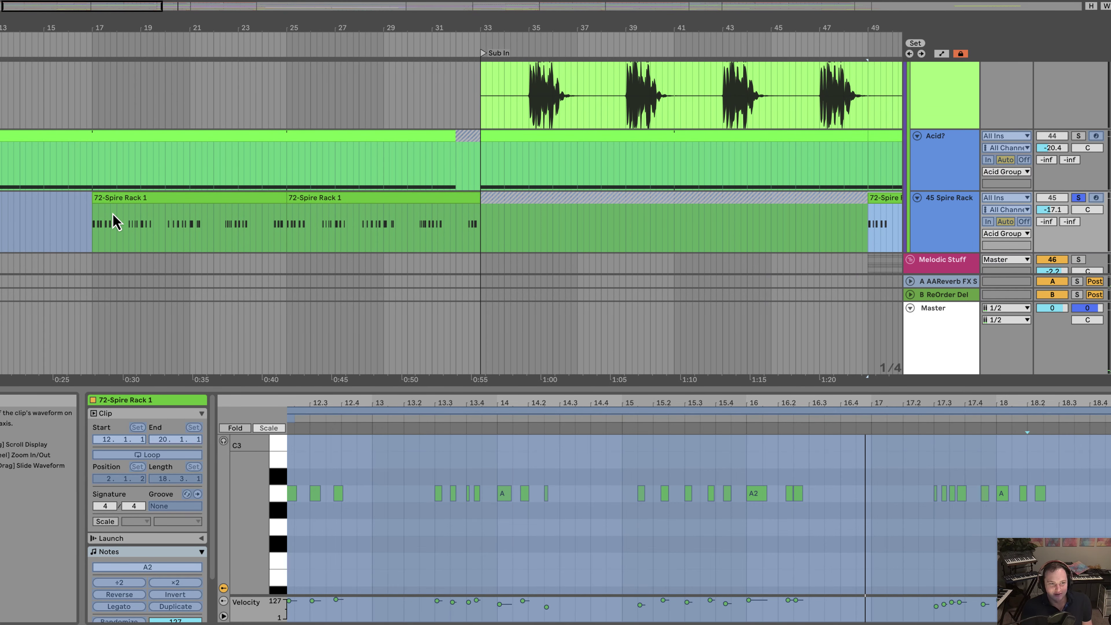
click(94, 223)
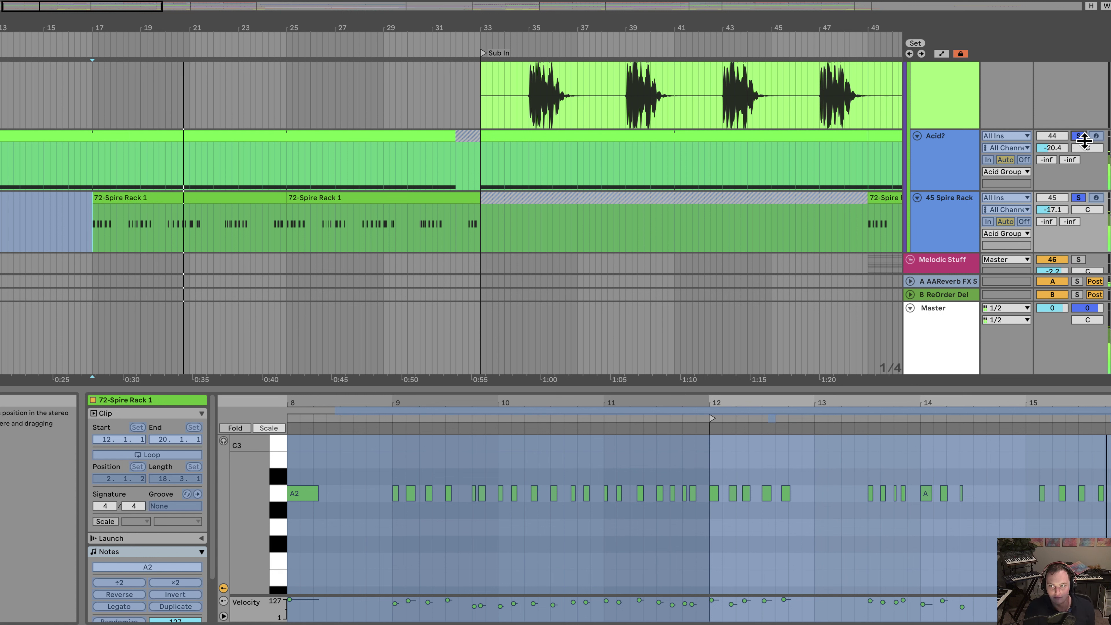
click(937, 159)
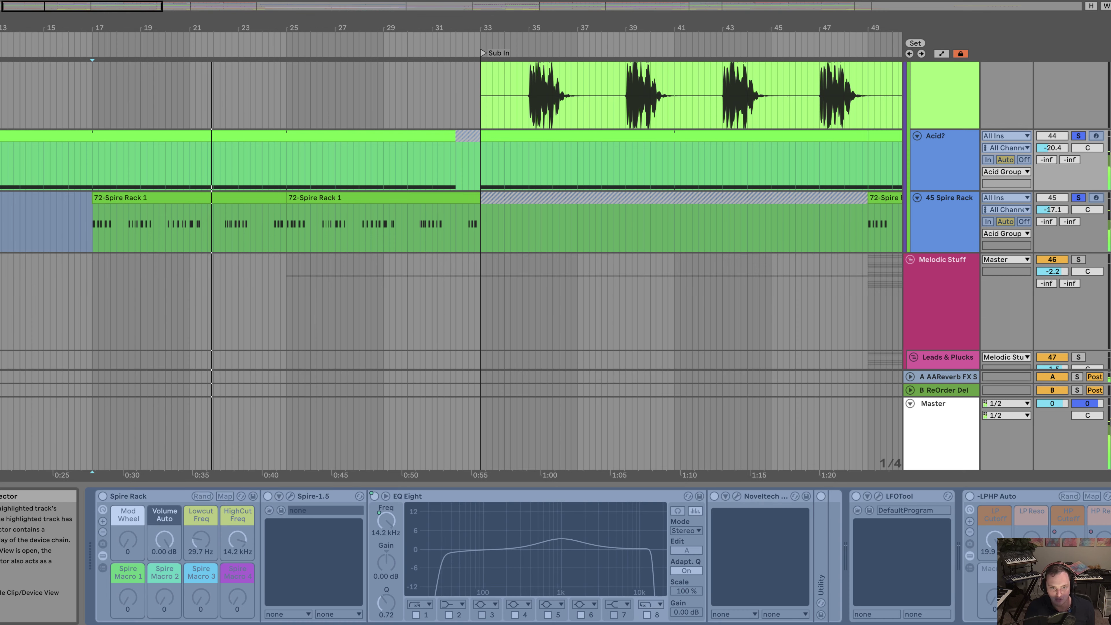
Step: Solo the whole Acid Group together with the Kick & Bass group and play from just before the Sub In marker
scroll(759, 324, down, 3)
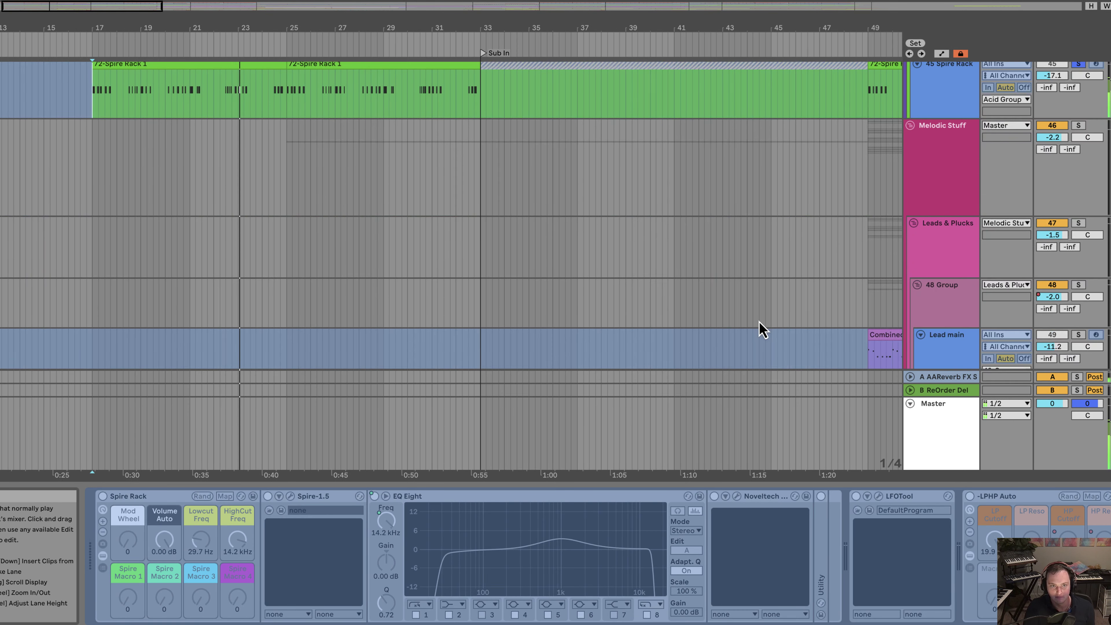
scroll(762, 329, up, 6)
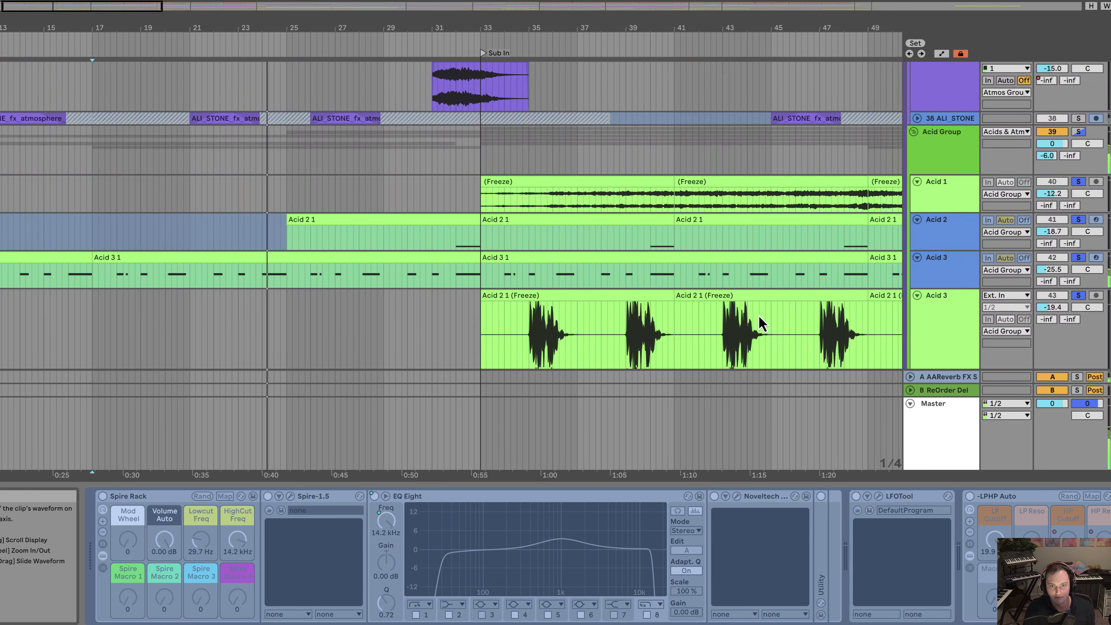
click(1078, 132)
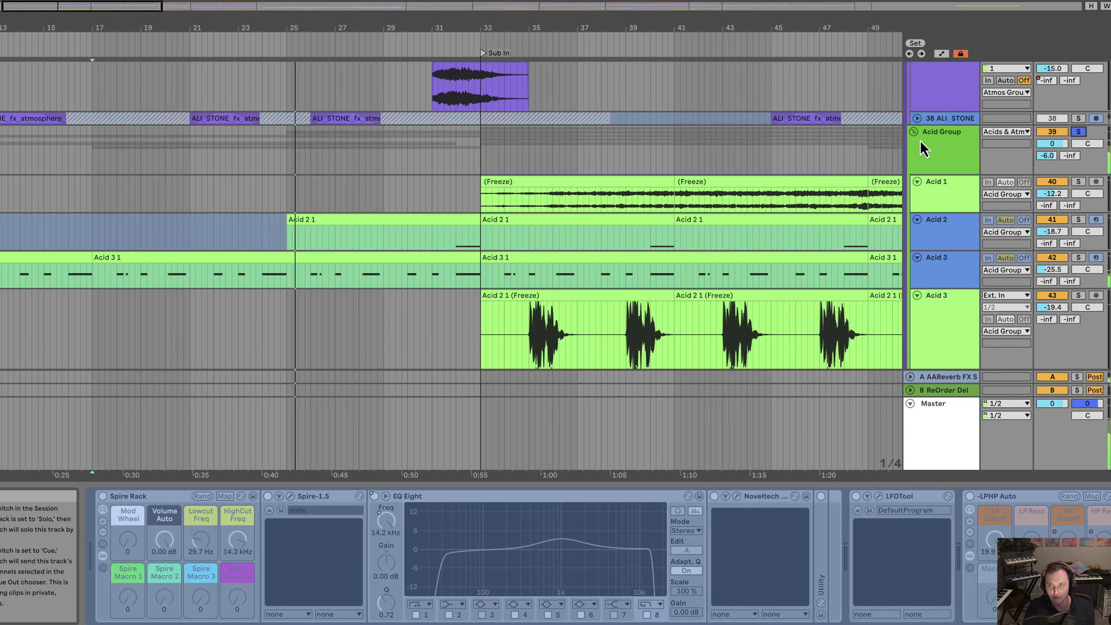
scroll(650, 236, up, 15)
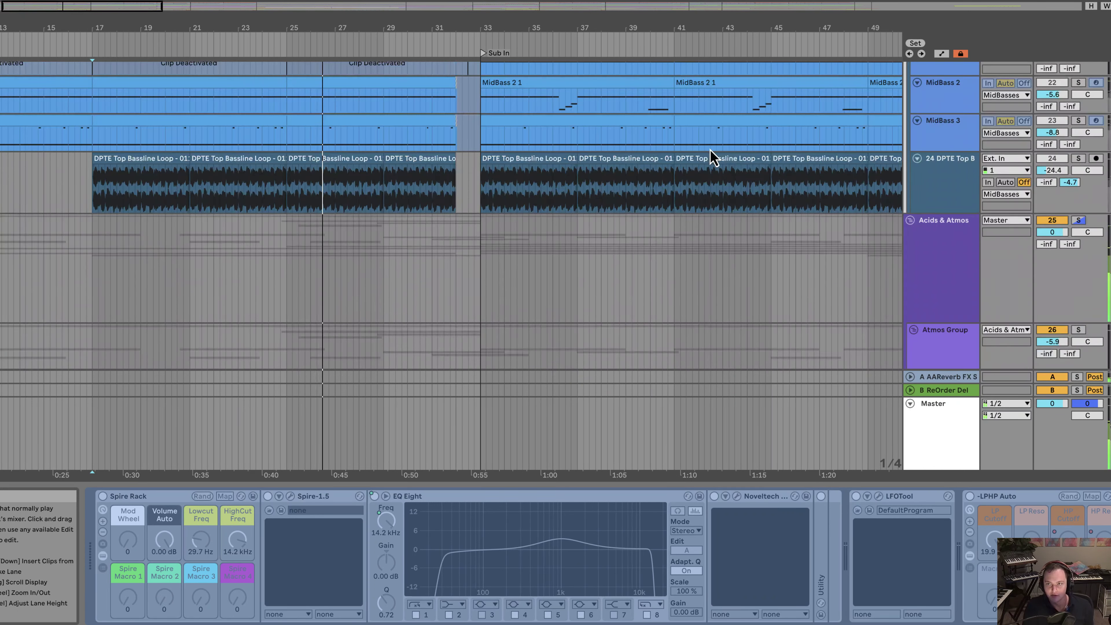
scroll(711, 158, up, 15)
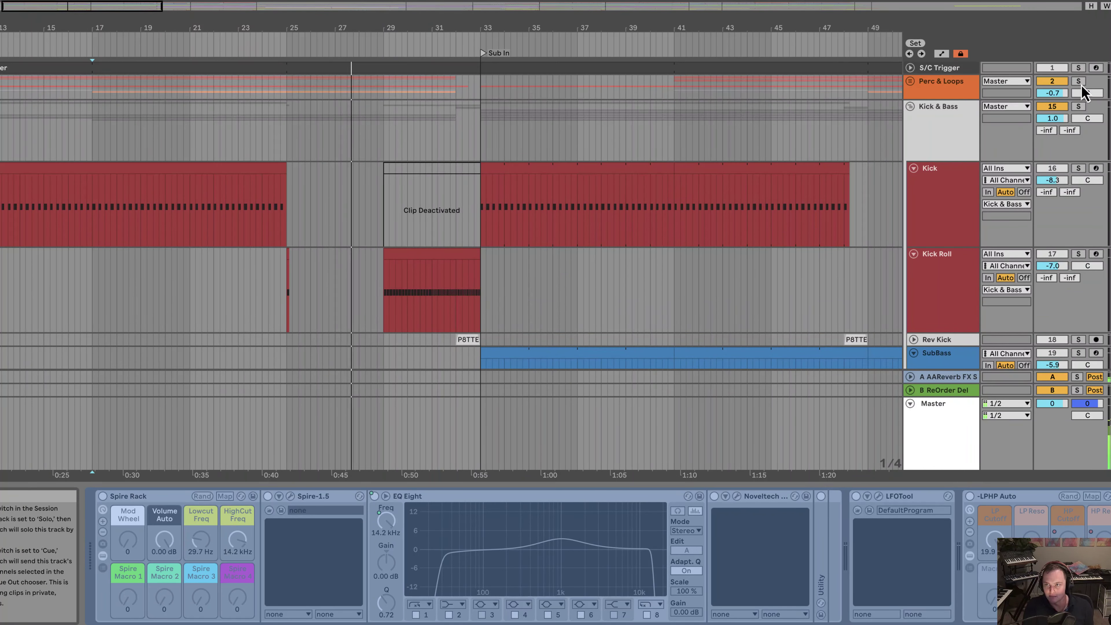
click(1078, 107)
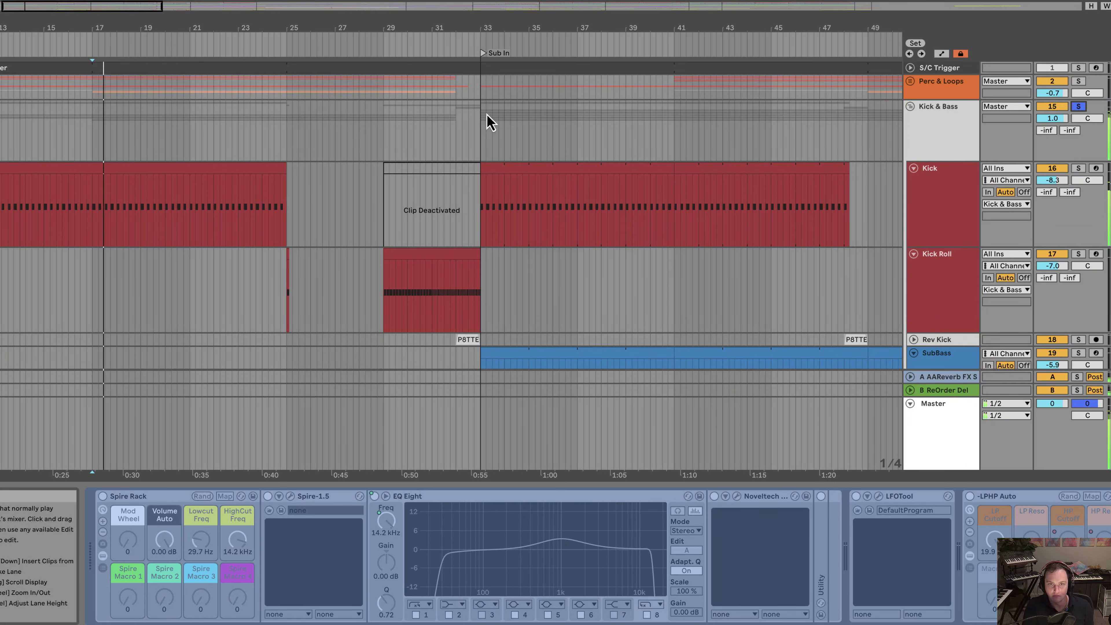
click(478, 124)
Step: Look through the Melodic Stuff tracks around the Sub In section and add the Pluck 2 track to the solo
scroll(476, 132, down, 12)
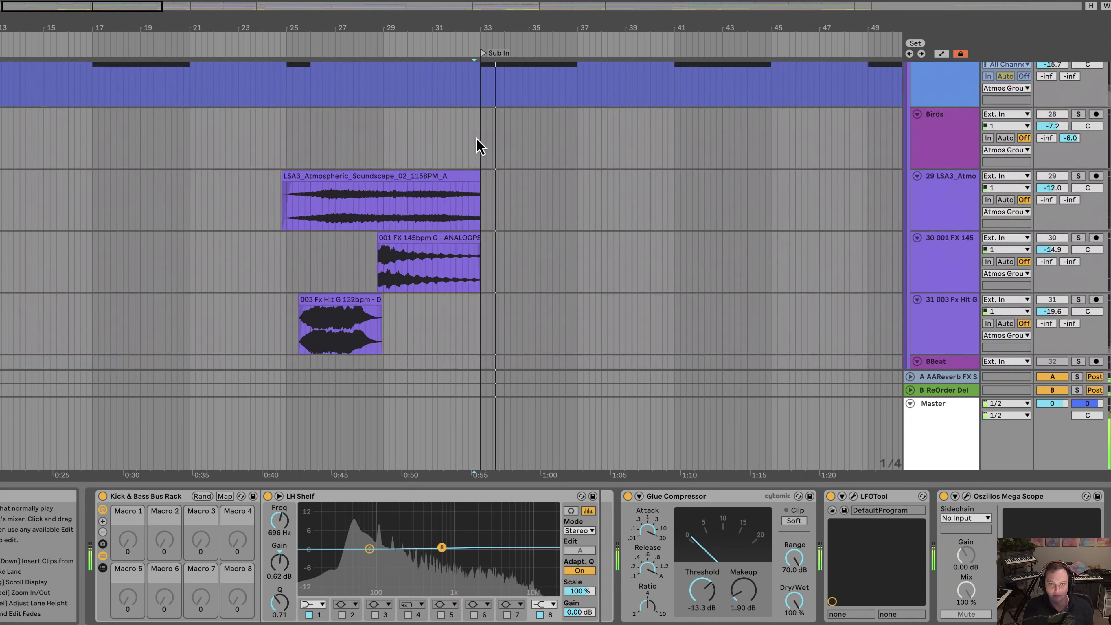
scroll(478, 144, down, 15)
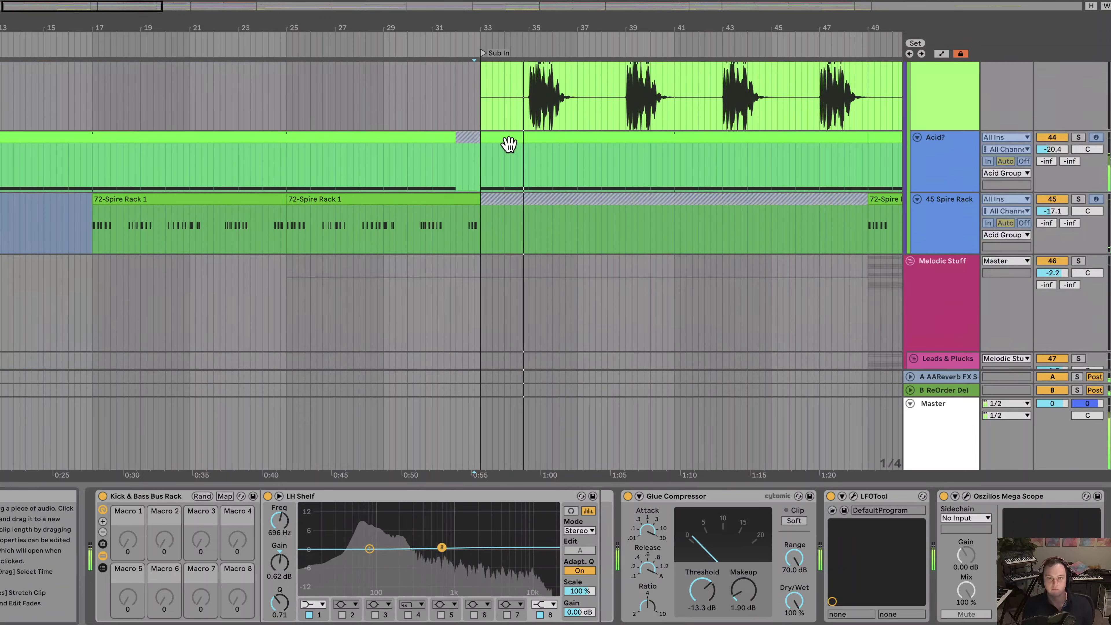
scroll(507, 145, up, 5)
drag(573, 22, 564, 9)
scroll(193, 266, down, 10)
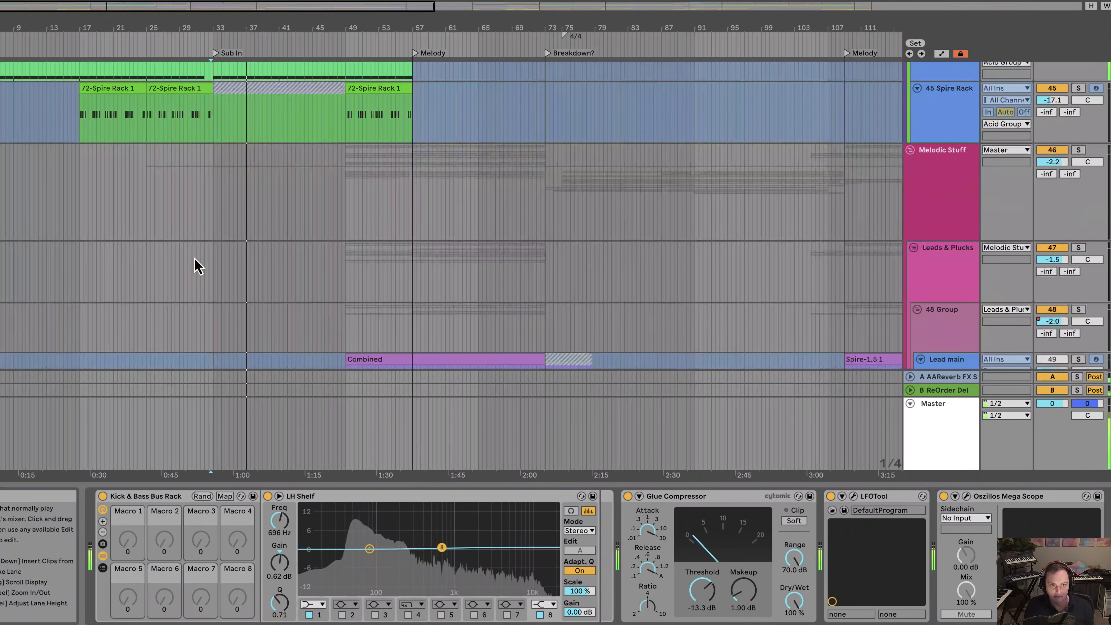
scroll(193, 265, up, 8)
scroll(206, 258, down, 10)
scroll(238, 260, down, 12)
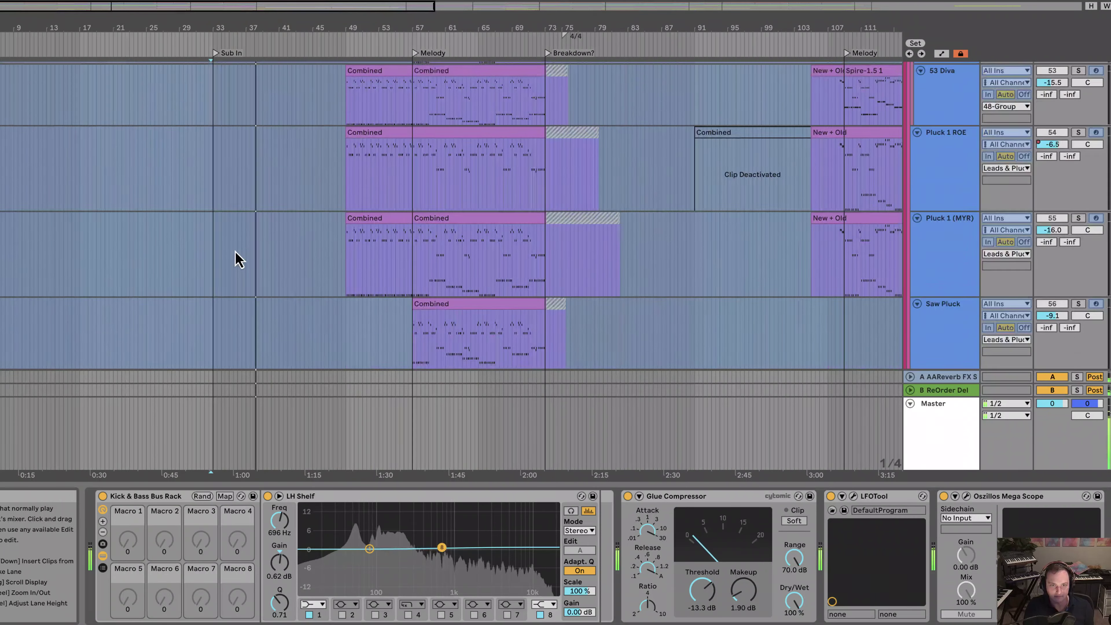
scroll(236, 255, up, 5)
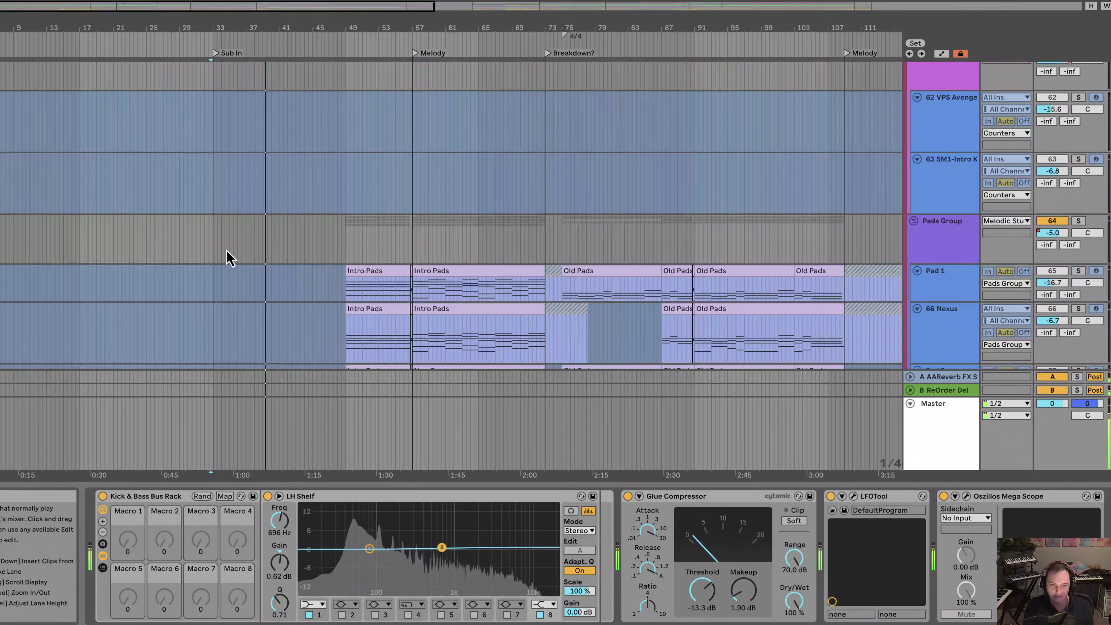
scroll(229, 256, down, 5)
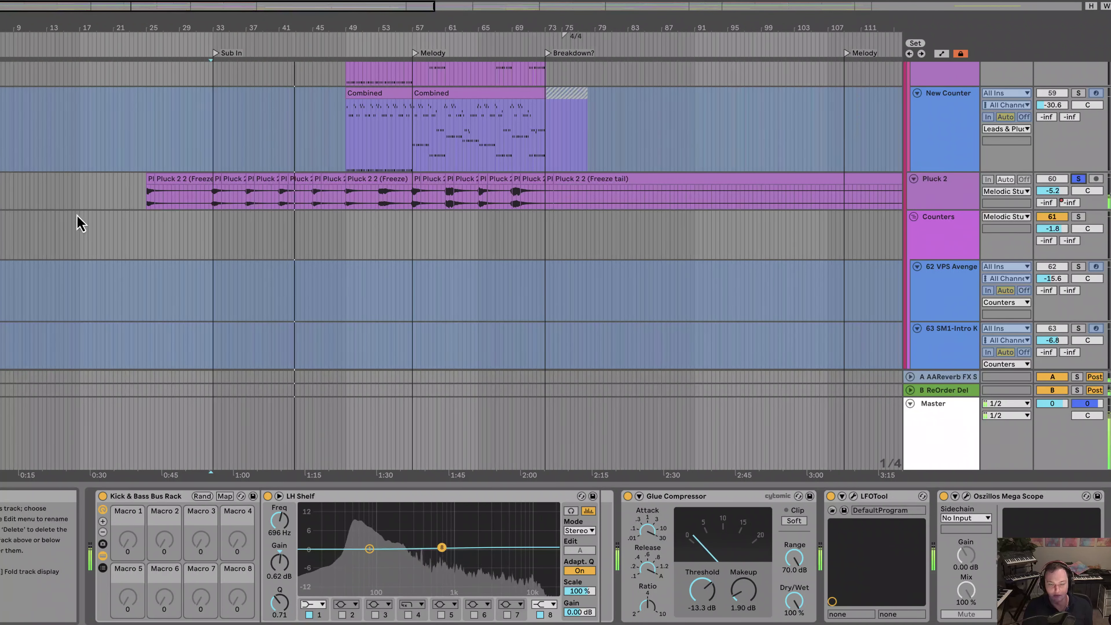
Step: Look through the pads, crashes, sweeps, transitions and fills tracks around the Sub In and Melody markers during playback
scroll(265, 191, down, 15)
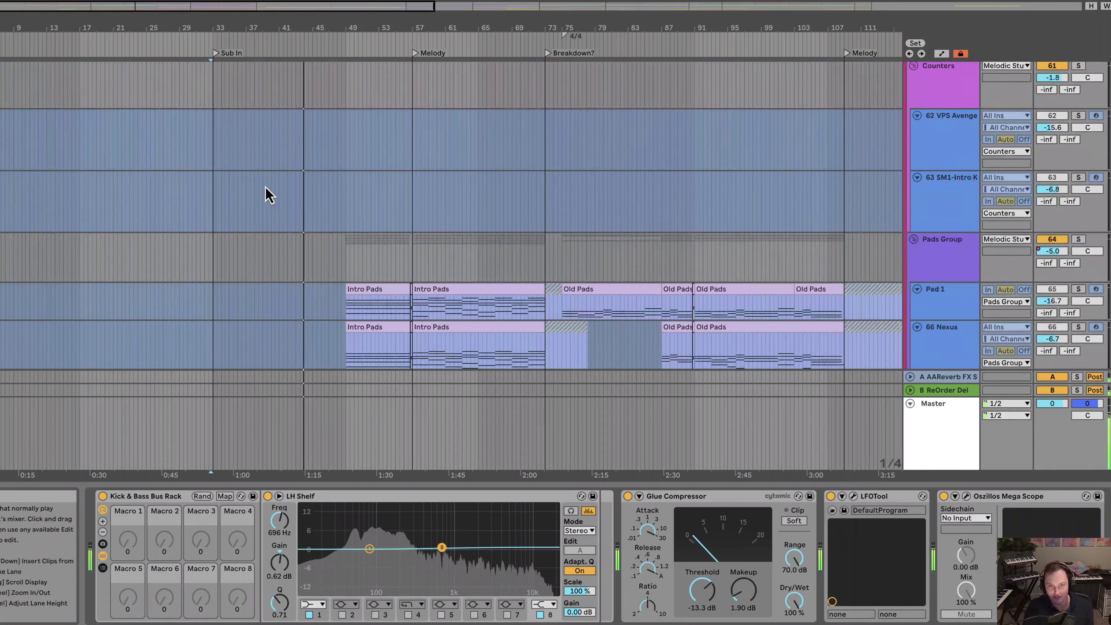
scroll(306, 228, down, 12)
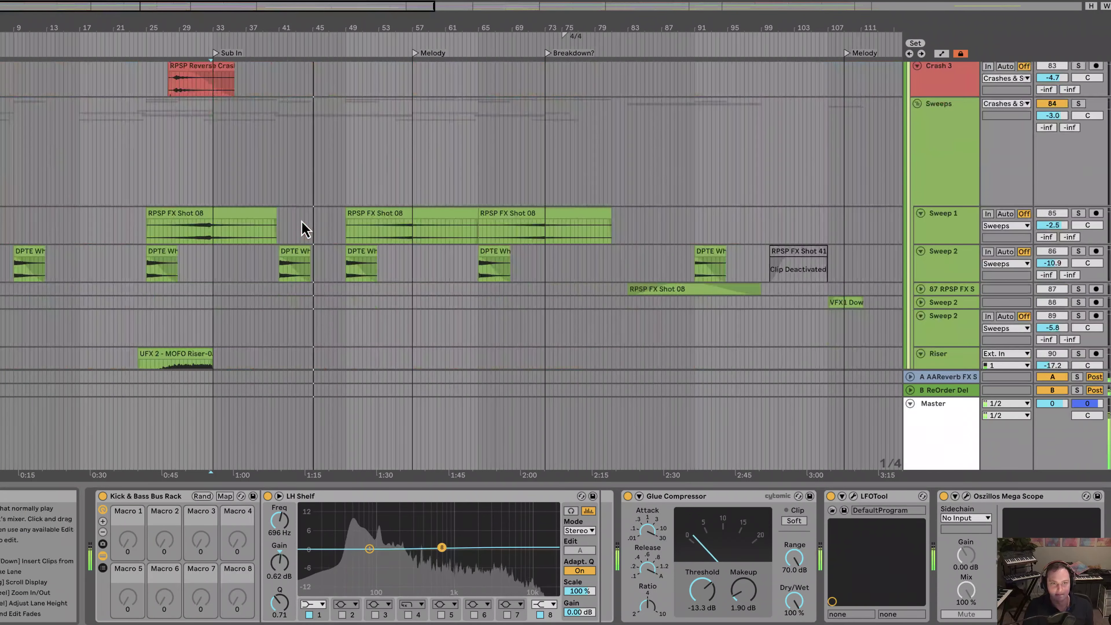
scroll(831, 224, down, 15)
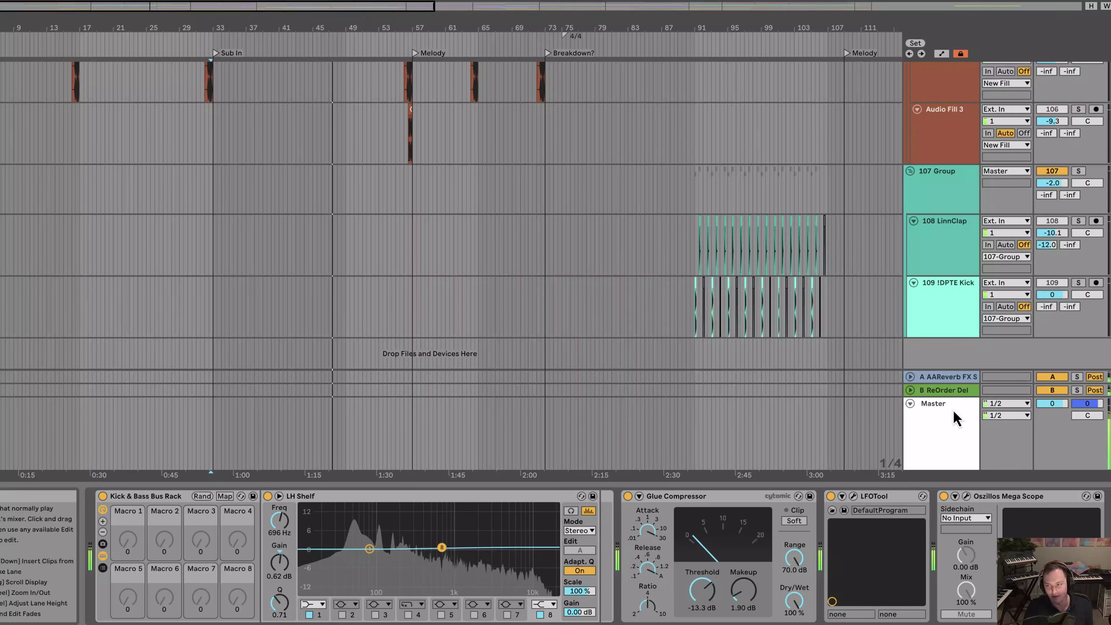
scroll(450, 218, up, 15)
scroll(177, 180, down, 5)
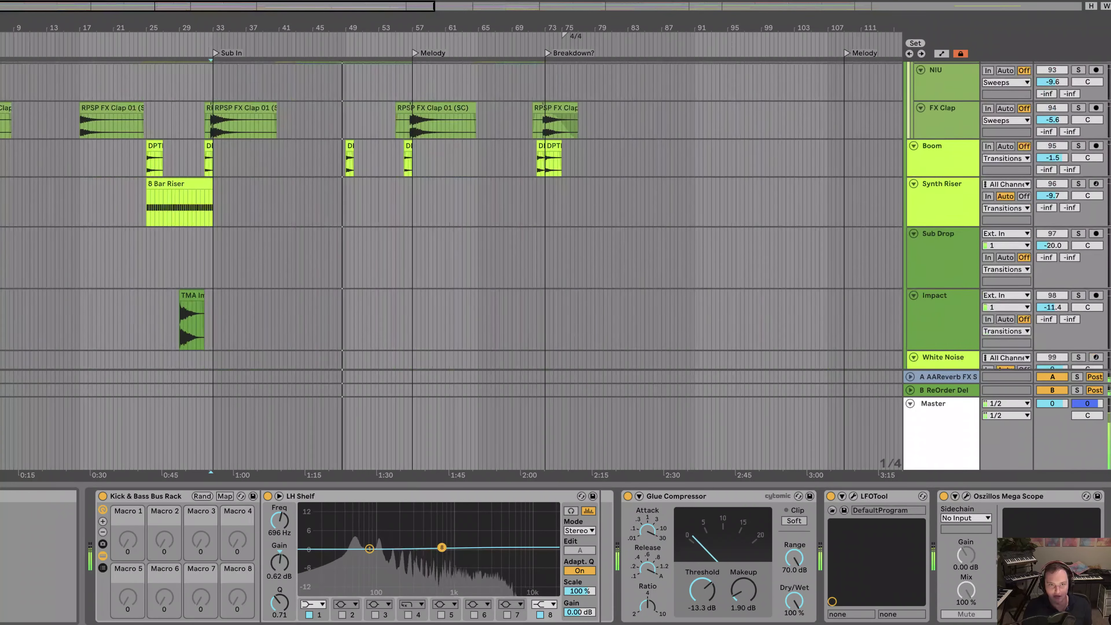
scroll(527, 192, down, 5)
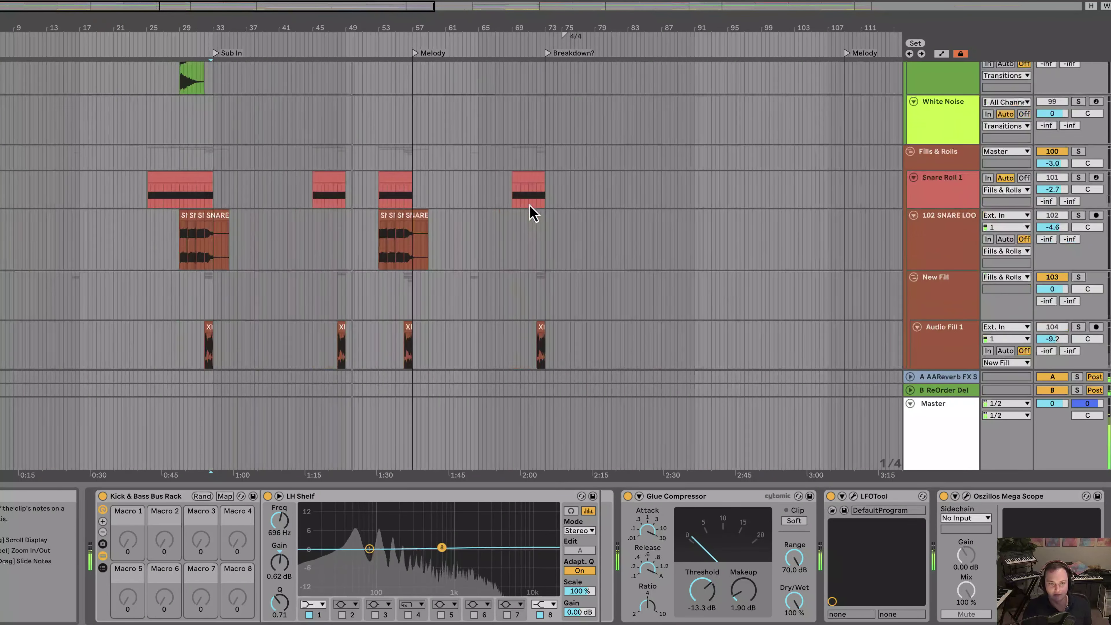
Step: Look through the pads, SubPad and Choir tracks around the Melody marker during playback
scroll(531, 213, up, 20)
scroll(404, 199, up, 5)
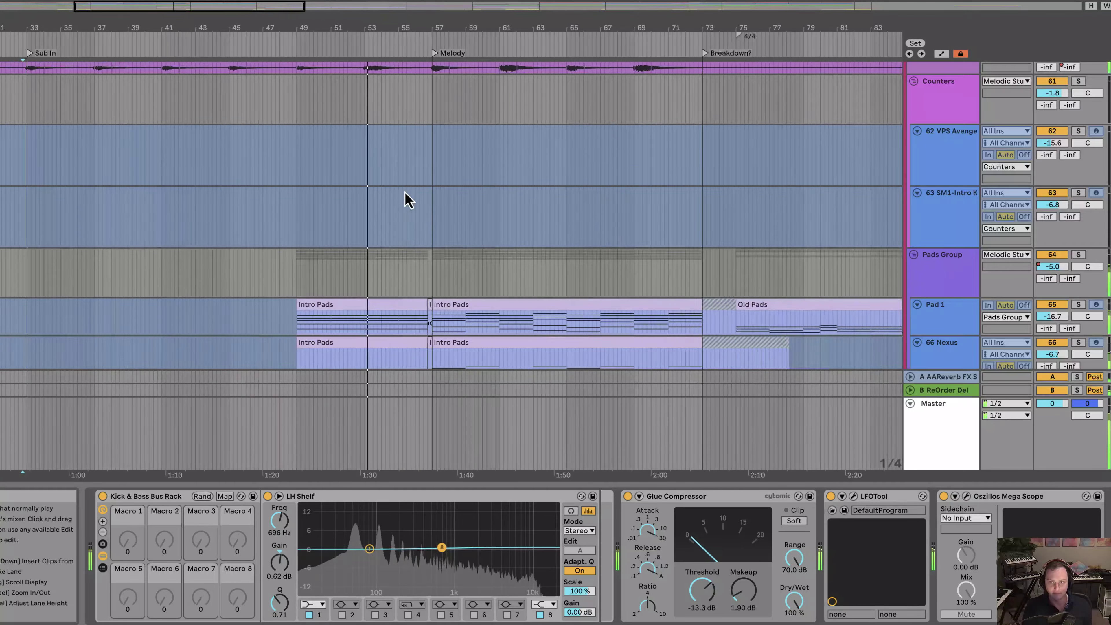
scroll(404, 198, down, 5)
scroll(438, 180, up, 3)
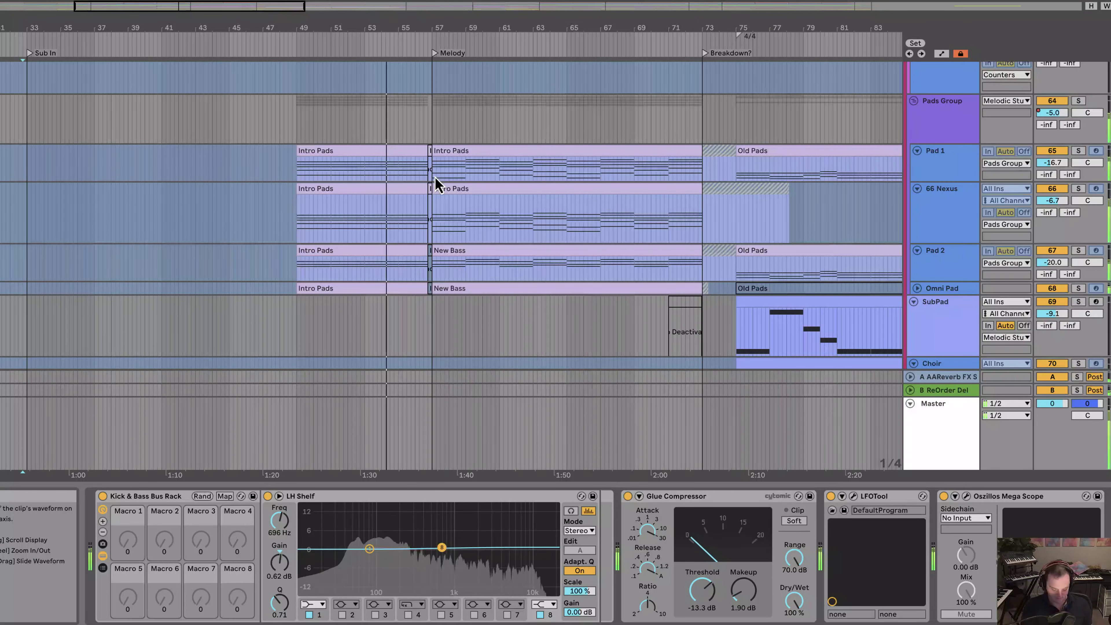
scroll(650, 301, down, 1)
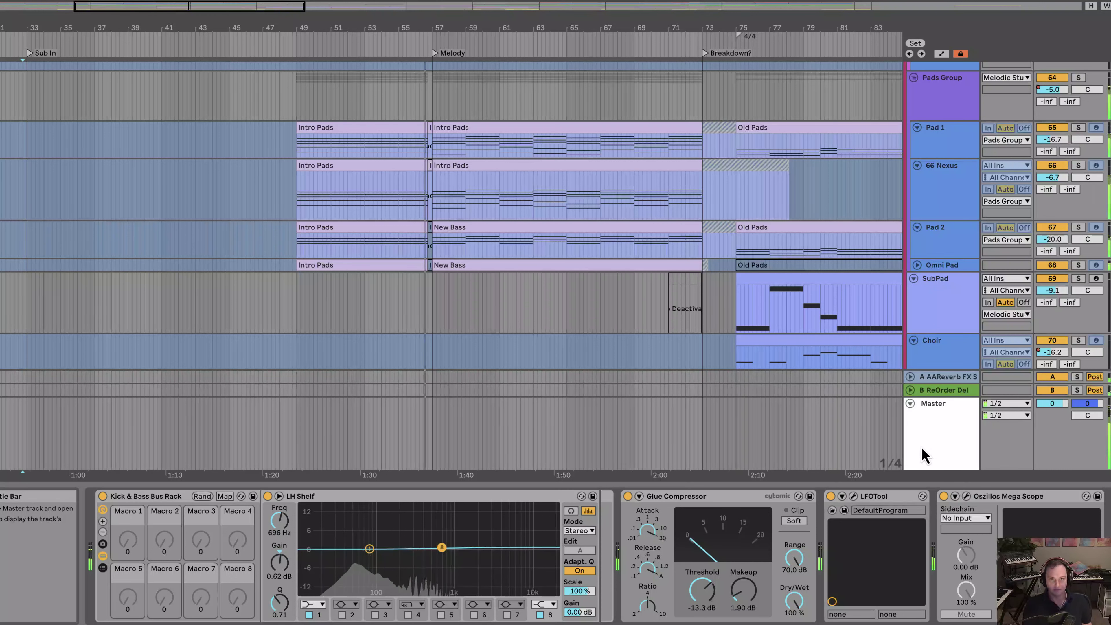
Step: Show the Master track's devices and automation, open the MetaFlanger plug-in window, and set the playback start before the Melody marker
click(931, 449)
key(a)
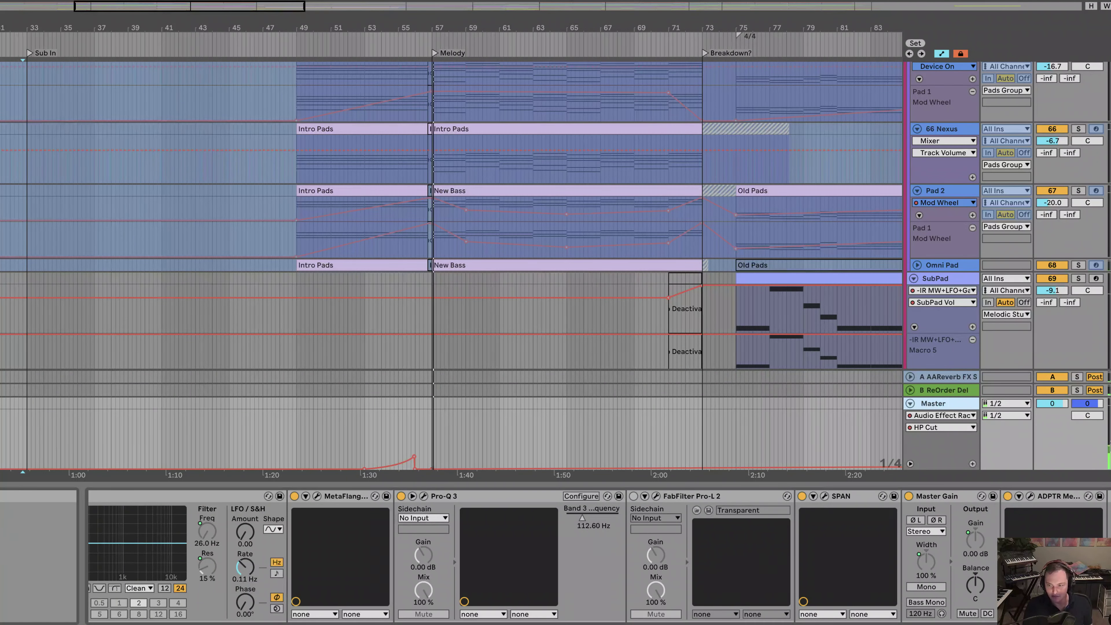
click(318, 496)
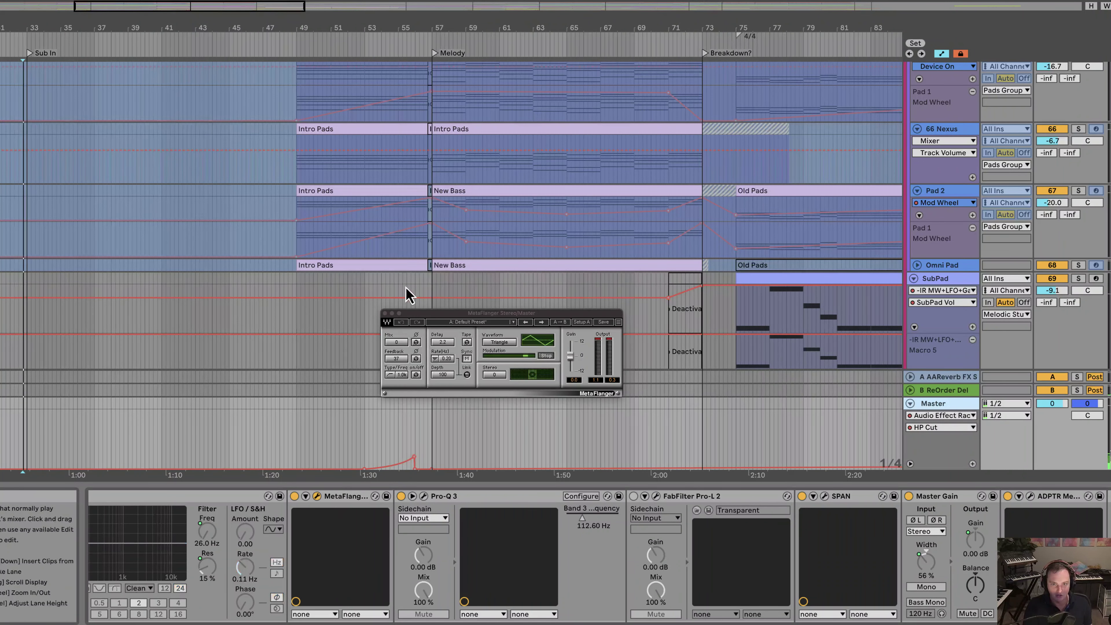
click(386, 284)
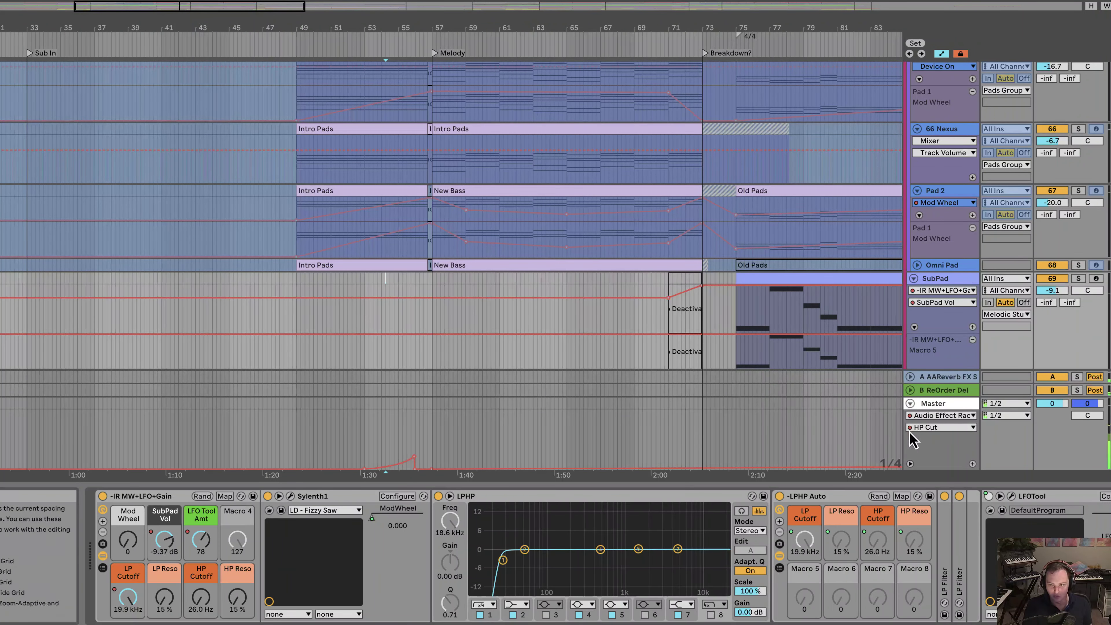
Step: Display the Audio Effect Rack's Flanger Mix automation on the Master track and play through the Melody marker
click(958, 416)
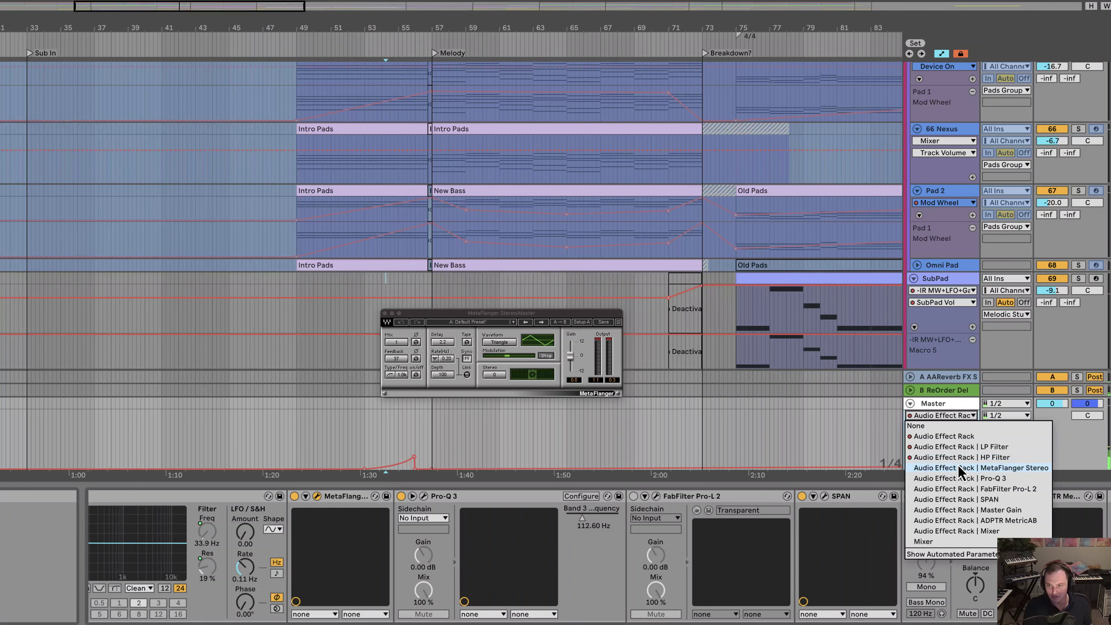
click(955, 447)
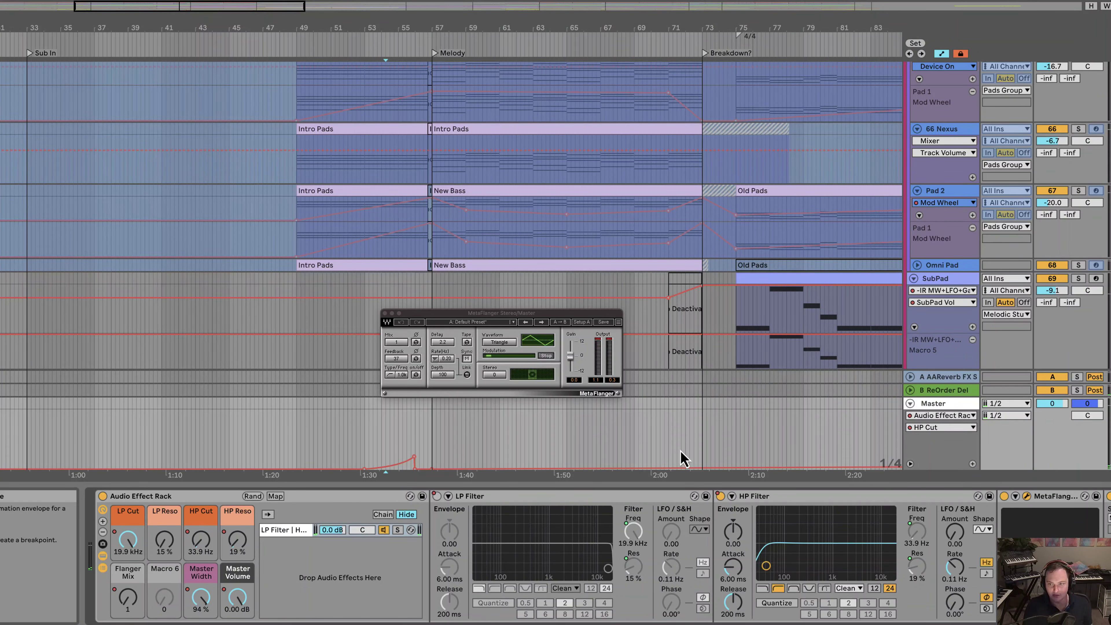
click(940, 428)
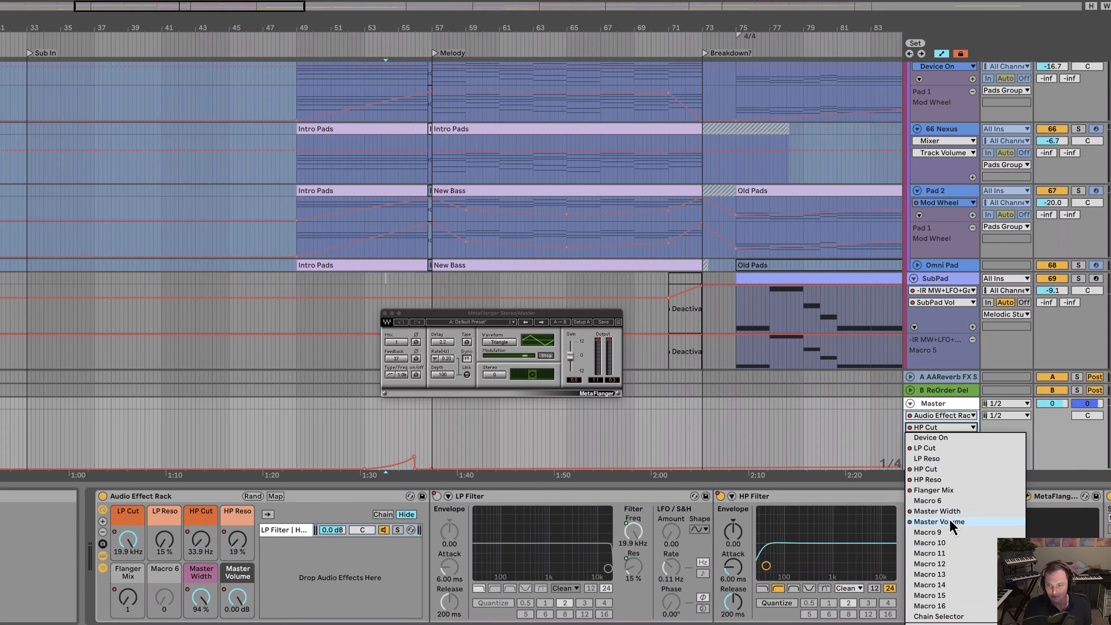
click(940, 490)
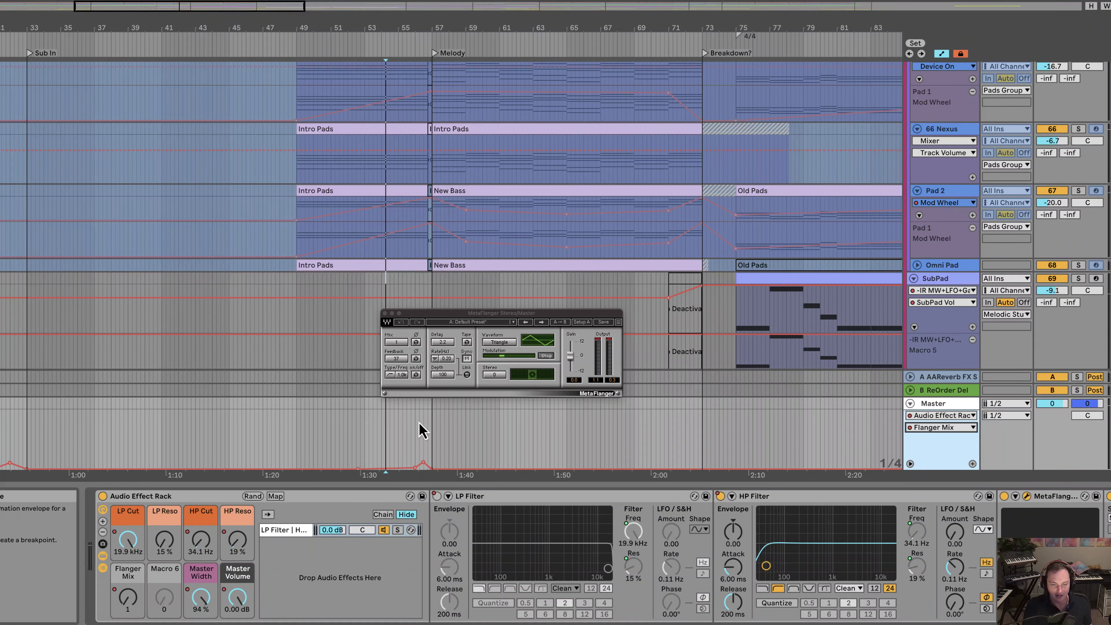
scroll(440, 450, up, 5)
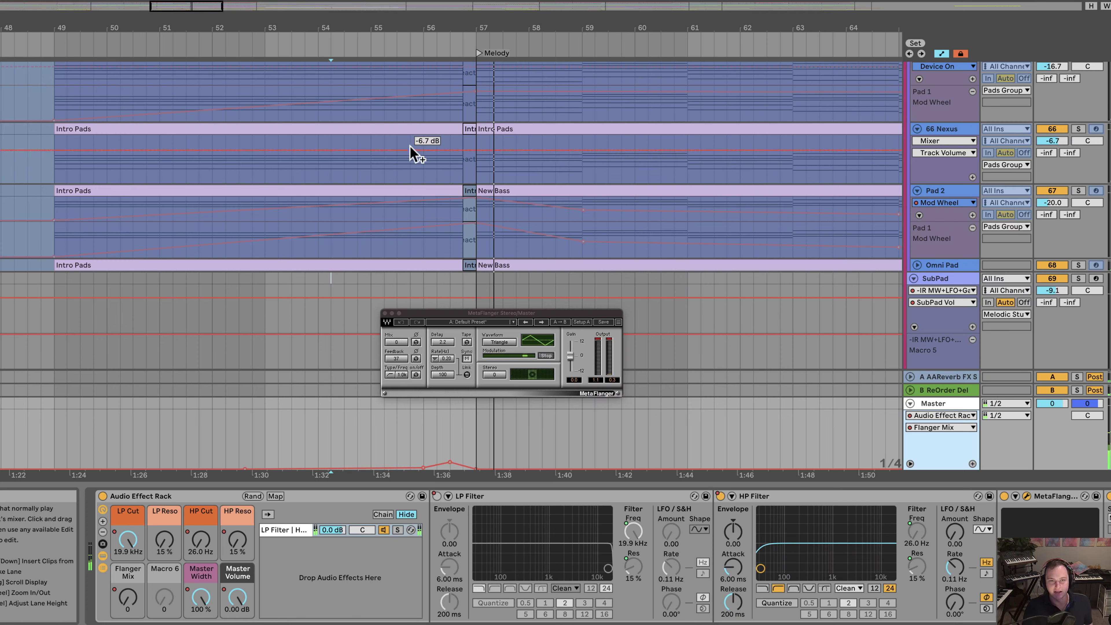
Step: Play from just before the Sub In marker to hear the Master's Flanger Mix automation
drag(372, 33, 372, 9)
click(176, 440)
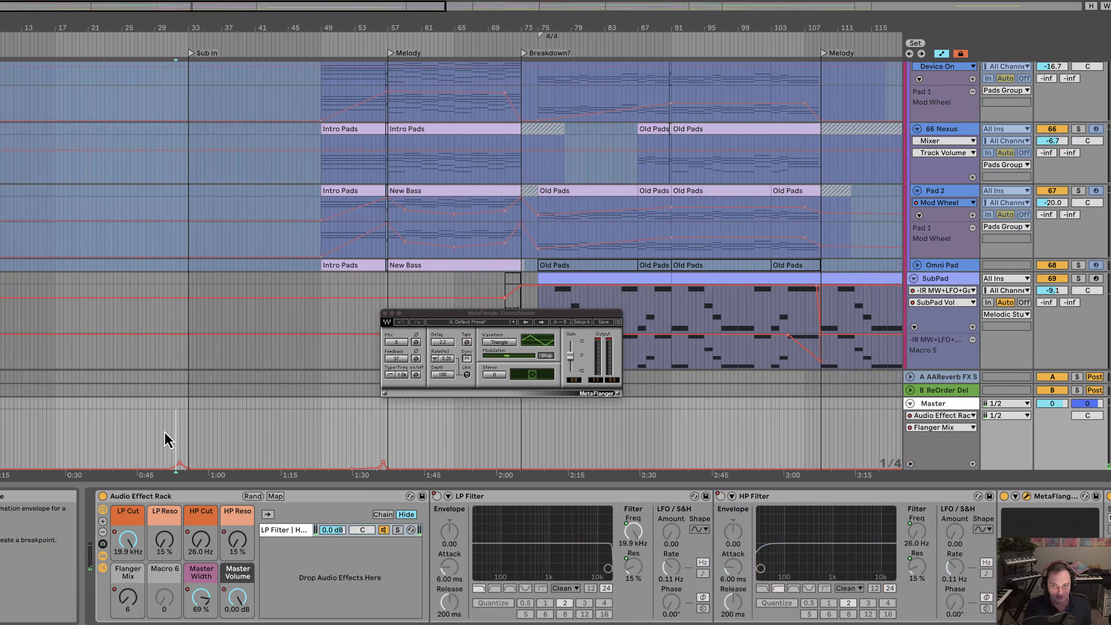
click(165, 432)
key(space)
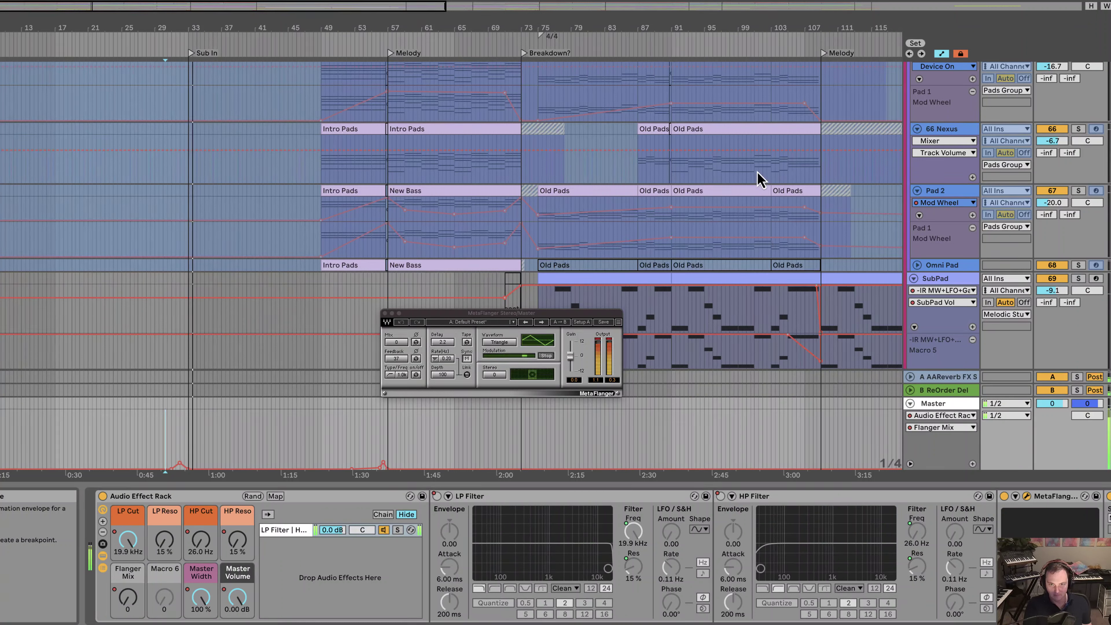
Step: Play the run-up to the Drop marker from about bar 137 with Master automation shown and the MetaFlanger window moved aside
drag(766, 32, 178, 28)
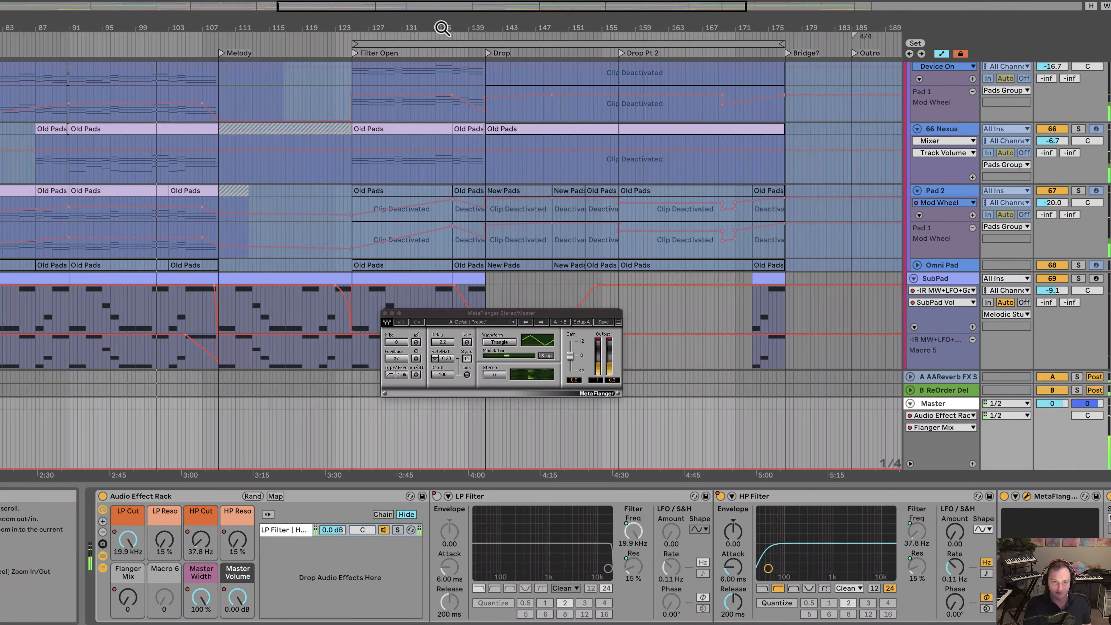
drag(442, 28, 612, 268)
mouse_move(562, 314)
mouse_down()
mouse_move(492, 163)
mouse_move(503, 133)
mouse_up()
click(545, 427)
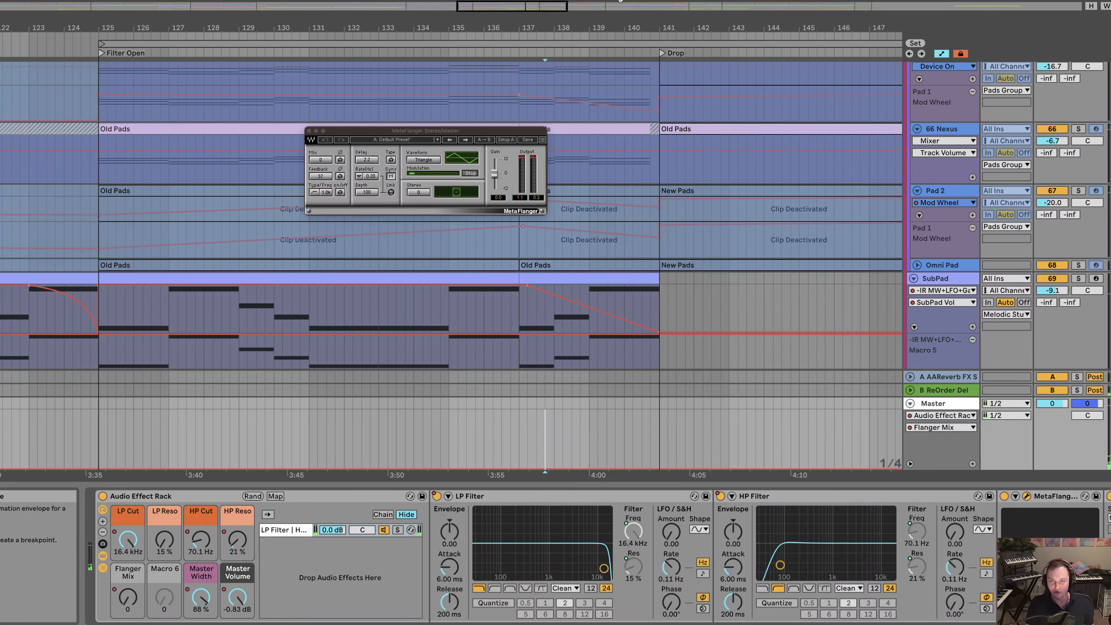
key(a)
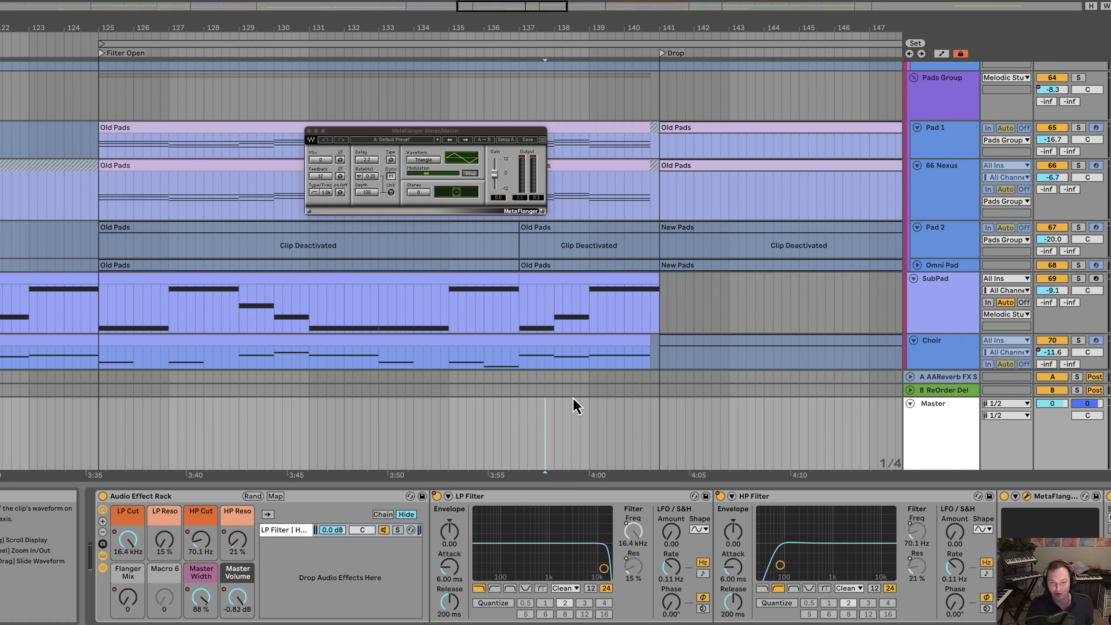
key(a)
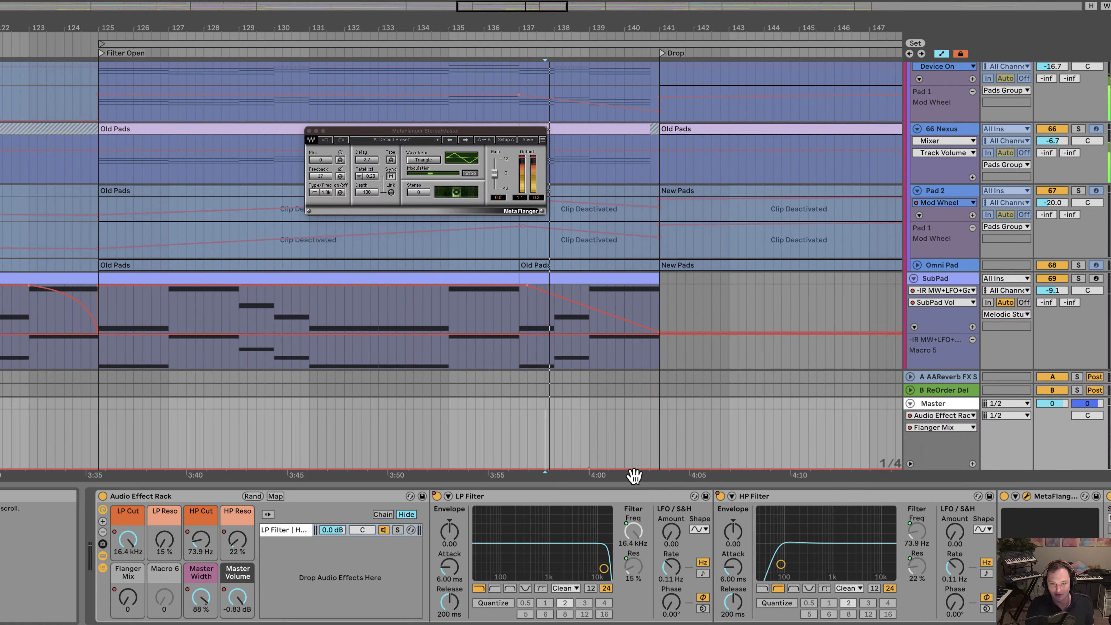
mouse_move(632, 467)
mouse_down()
mouse_move(621, 448)
mouse_move(640, 432)
mouse_move(598, 441)
mouse_move(635, 454)
mouse_up()
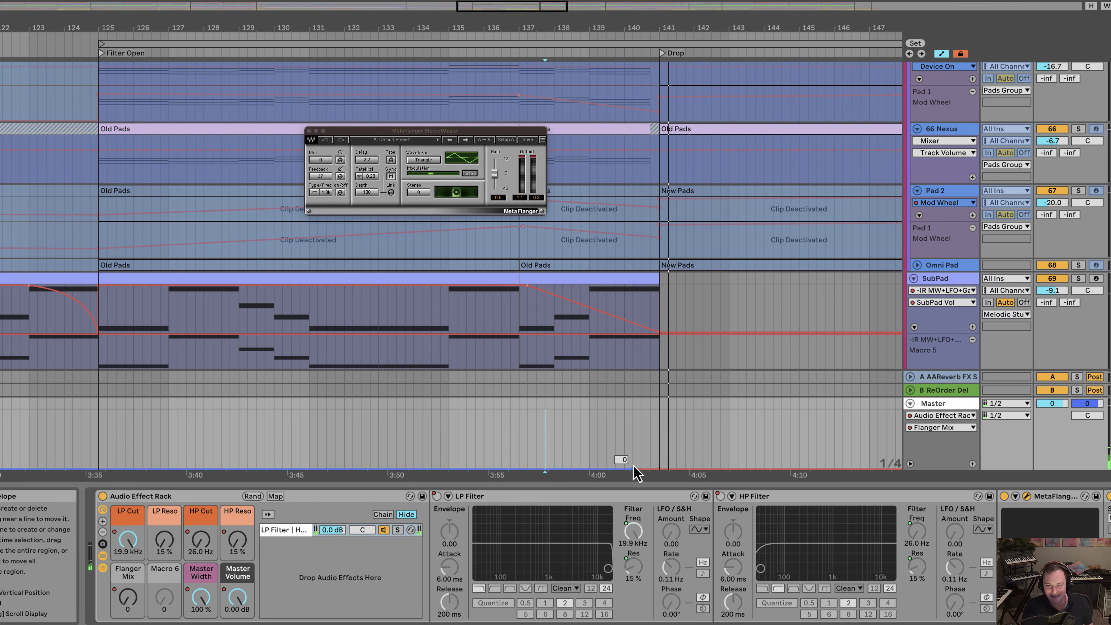
Step: Replay the run-up to the Drop from about bar 138 and close the MetaFlanger window
click(553, 455)
key(space)
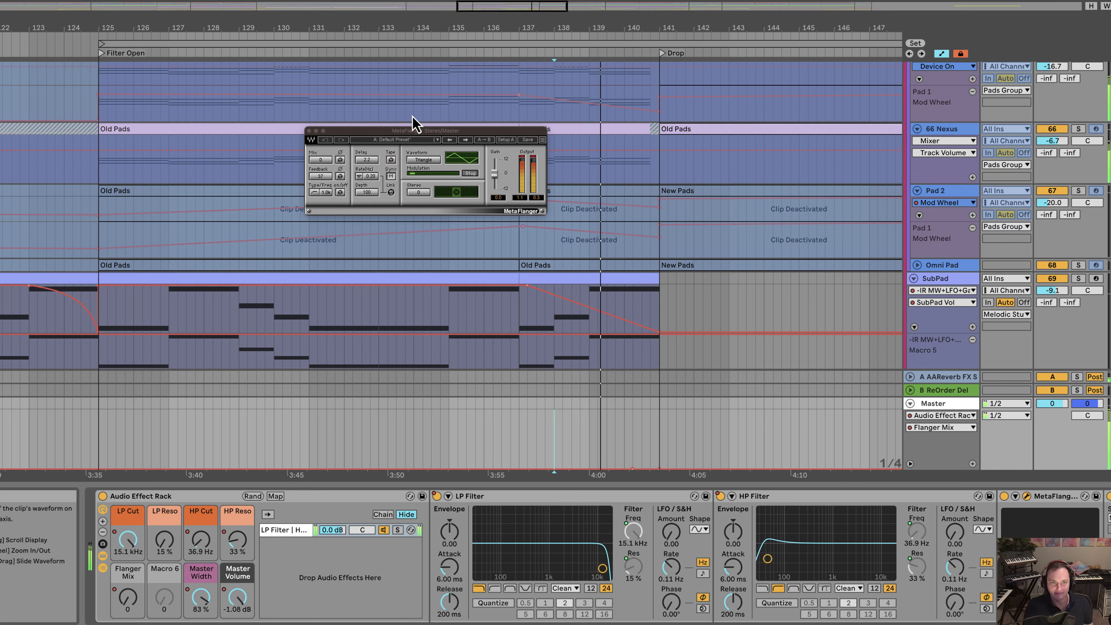
click(309, 131)
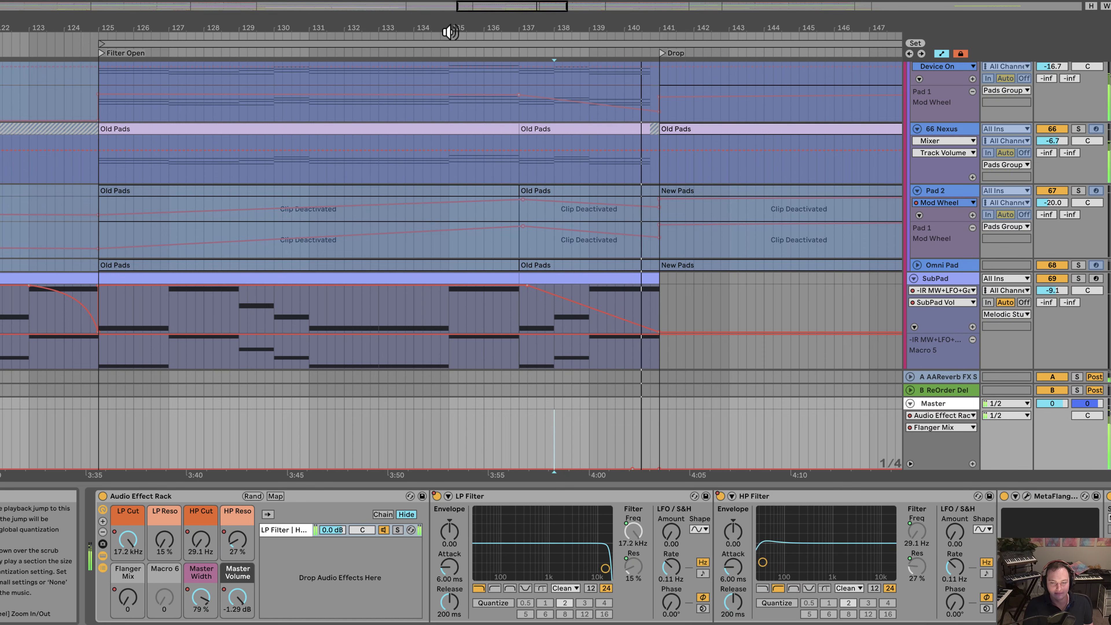
Step: Hide the automation and set the playback start at about bar 173, shortly before the Bridge? marker
scroll(454, 24, down, 5)
scroll(516, 159, up, 10)
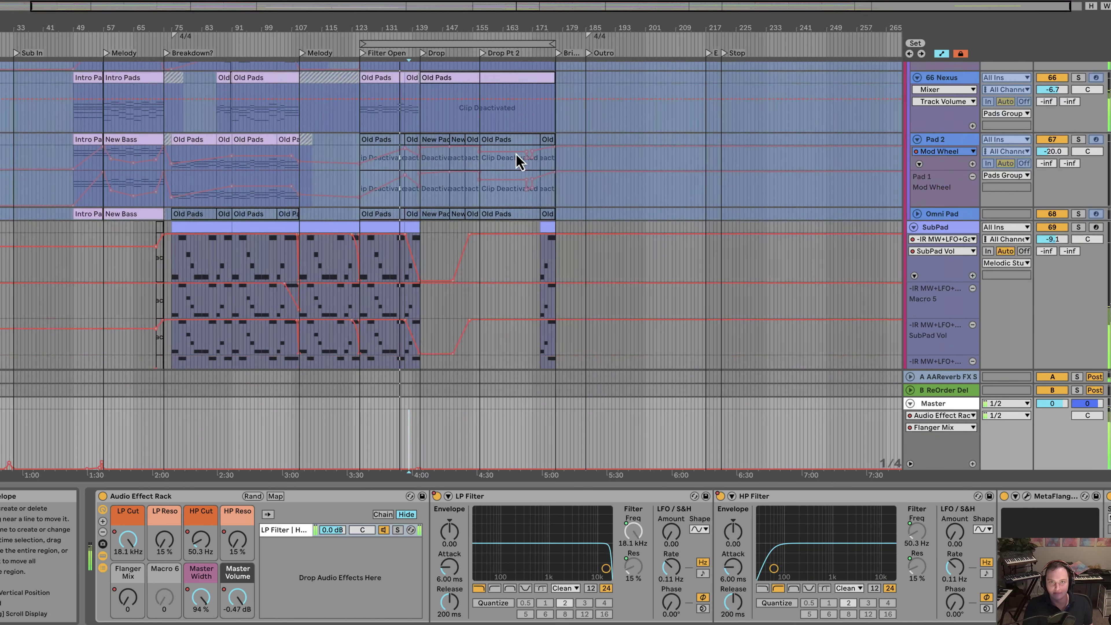
scroll(547, 159, up, 15)
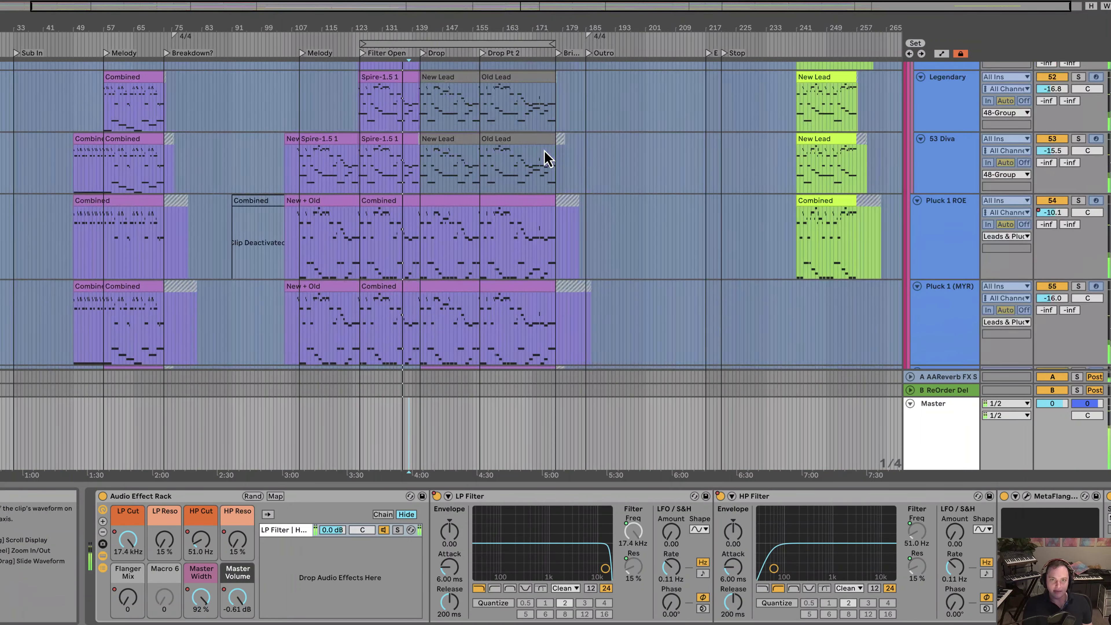
scroll(545, 152, up, 12)
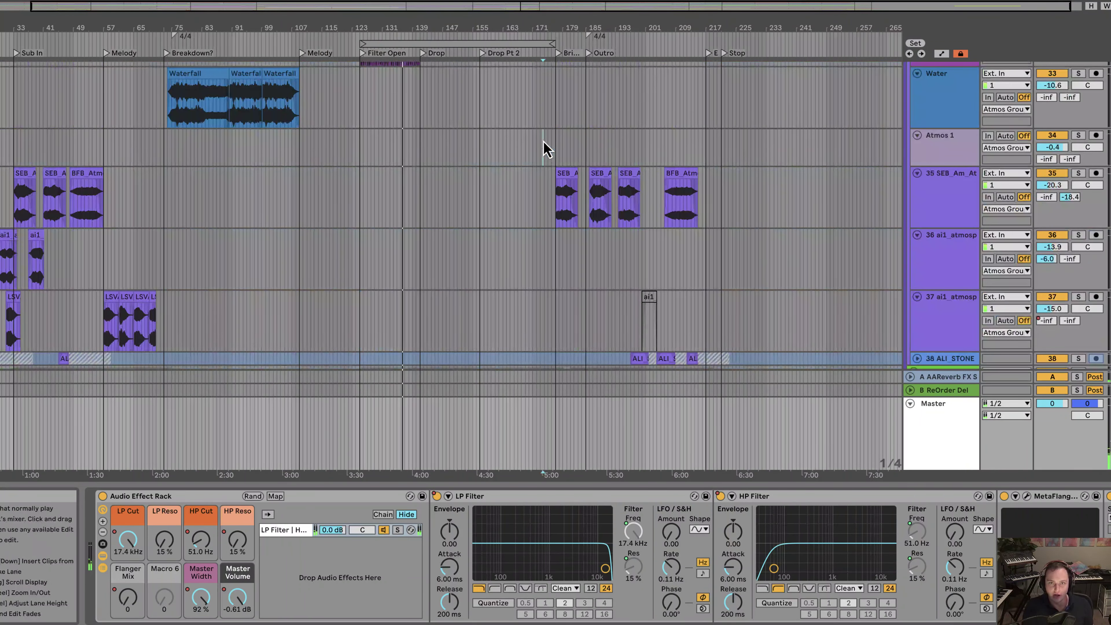
click(544, 149)
key(plus)
Step: Examine the kick, bass, top bassline loop and atmosphere tracks between the Bridge? and Outro markers during playback
scroll(564, 153, up, 17)
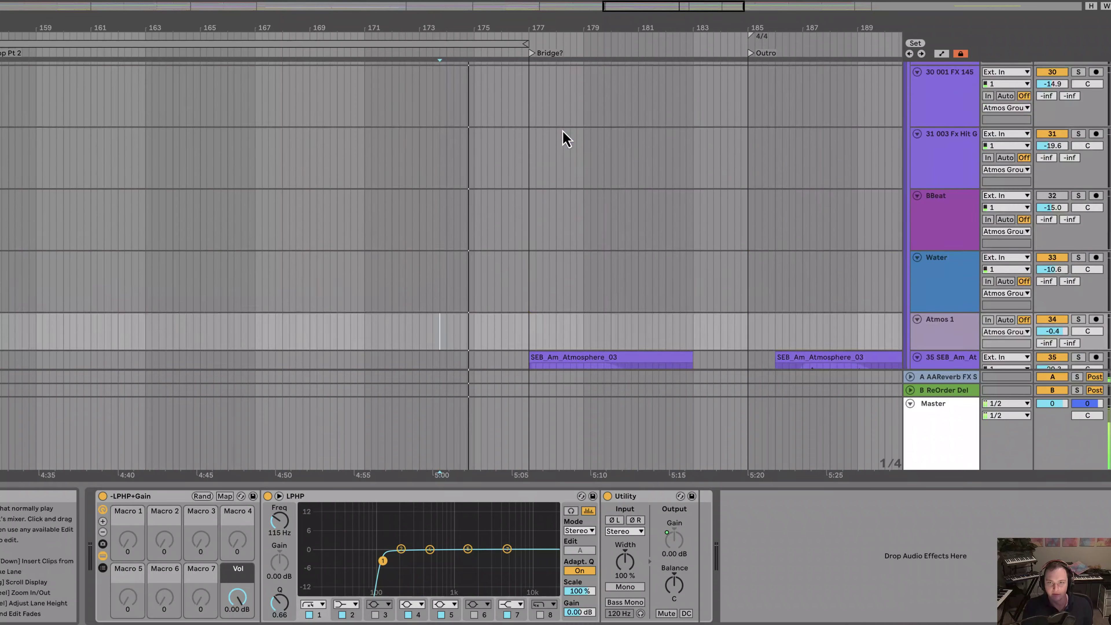
scroll(561, 129, up, 8)
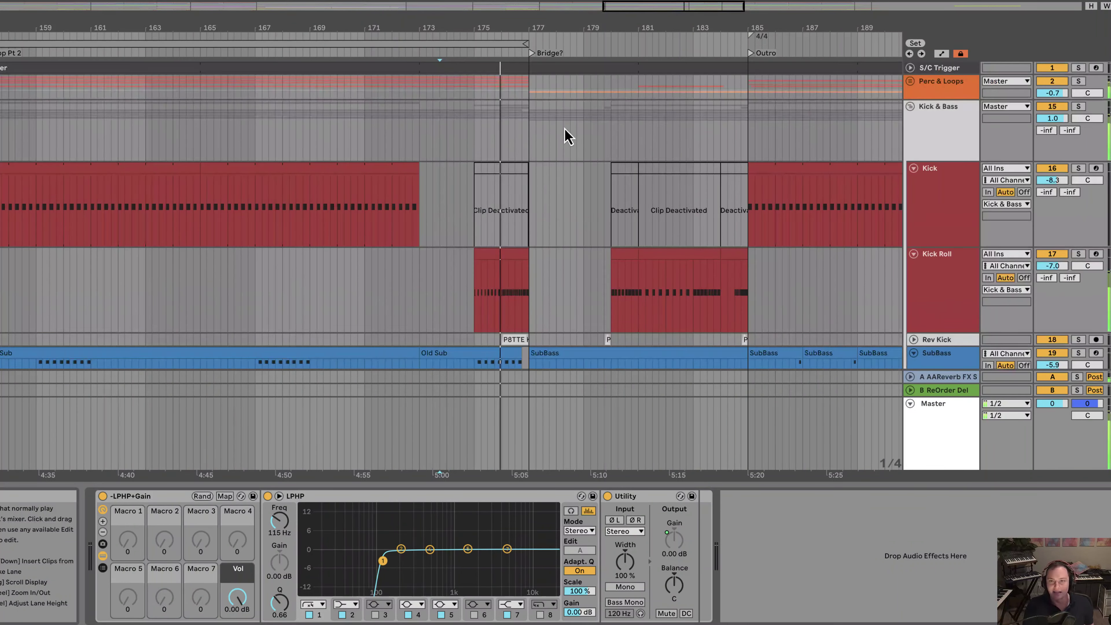
scroll(564, 132, down, 4)
scroll(567, 136, down, 4)
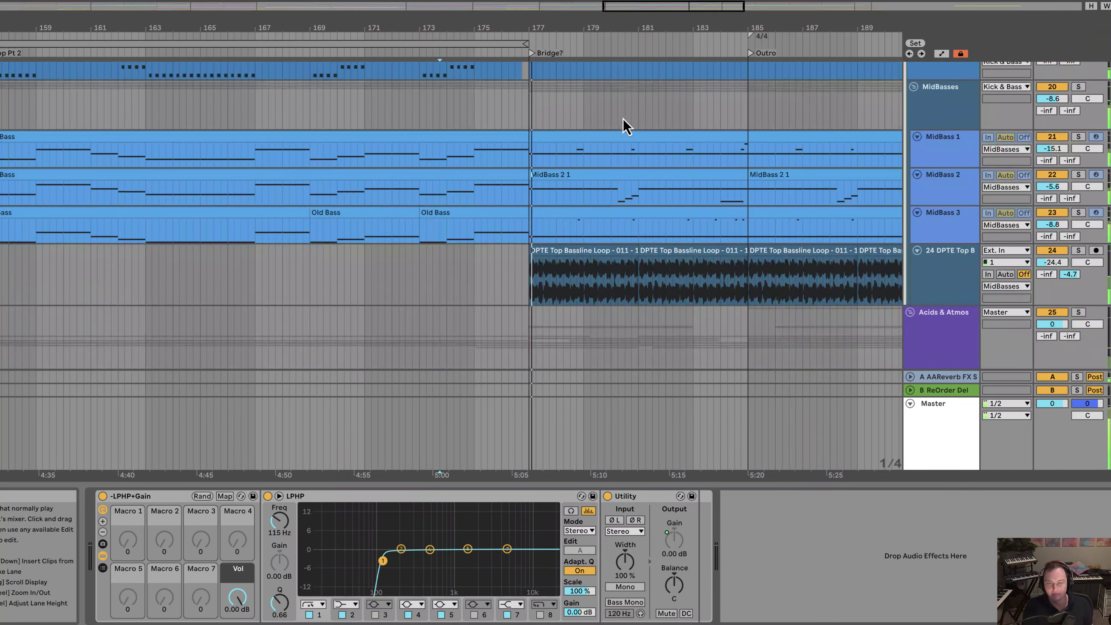
scroll(656, 250, down, 12)
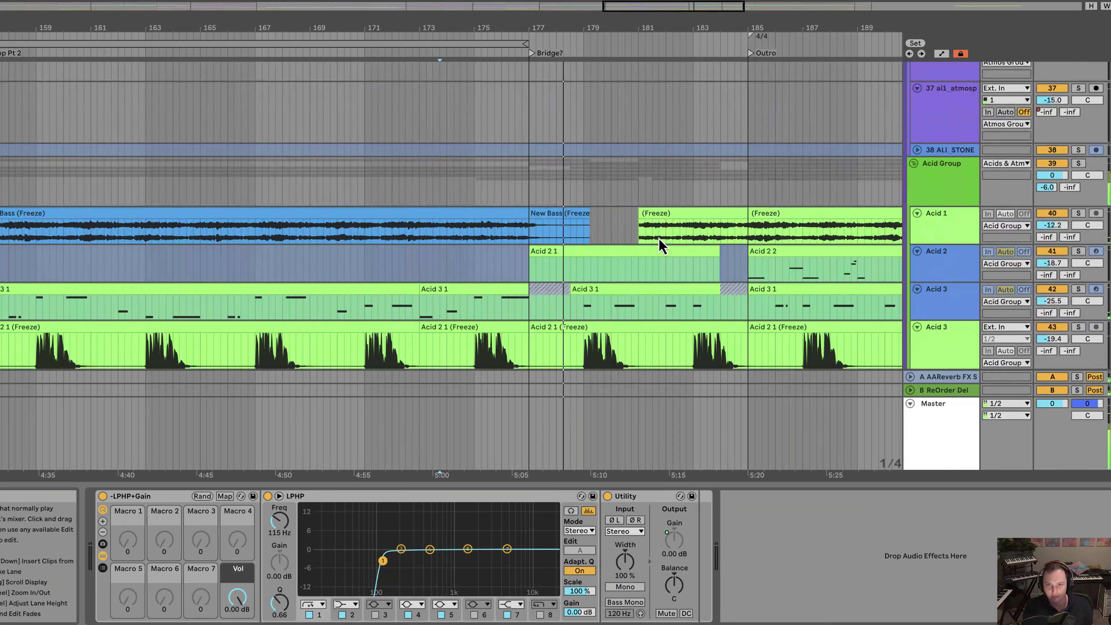
scroll(662, 238, up, 10)
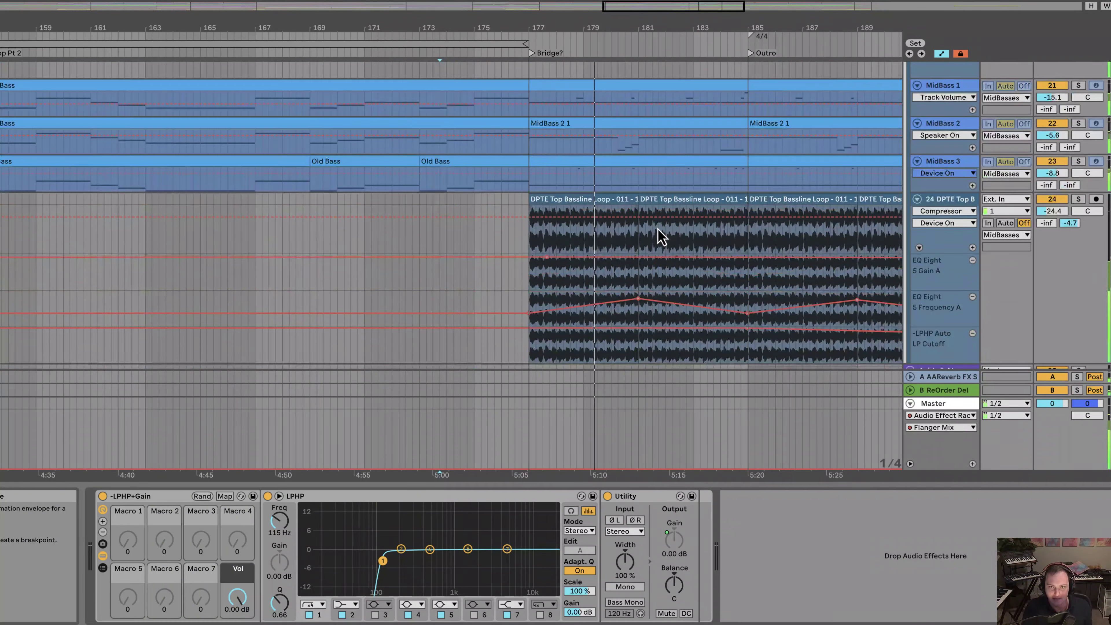
scroll(634, 234, down, 10)
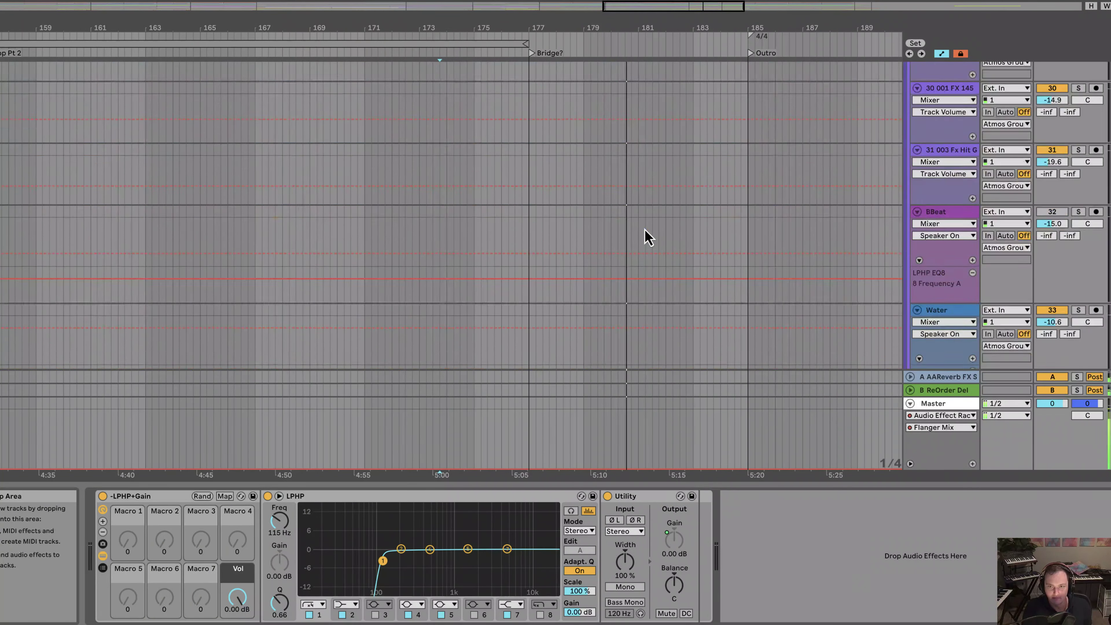
scroll(648, 237, down, 10)
Step: Examine the Acid Group clips and the Spire Rack clips around the Outro marker during playback
scroll(424, 268, up, 3)
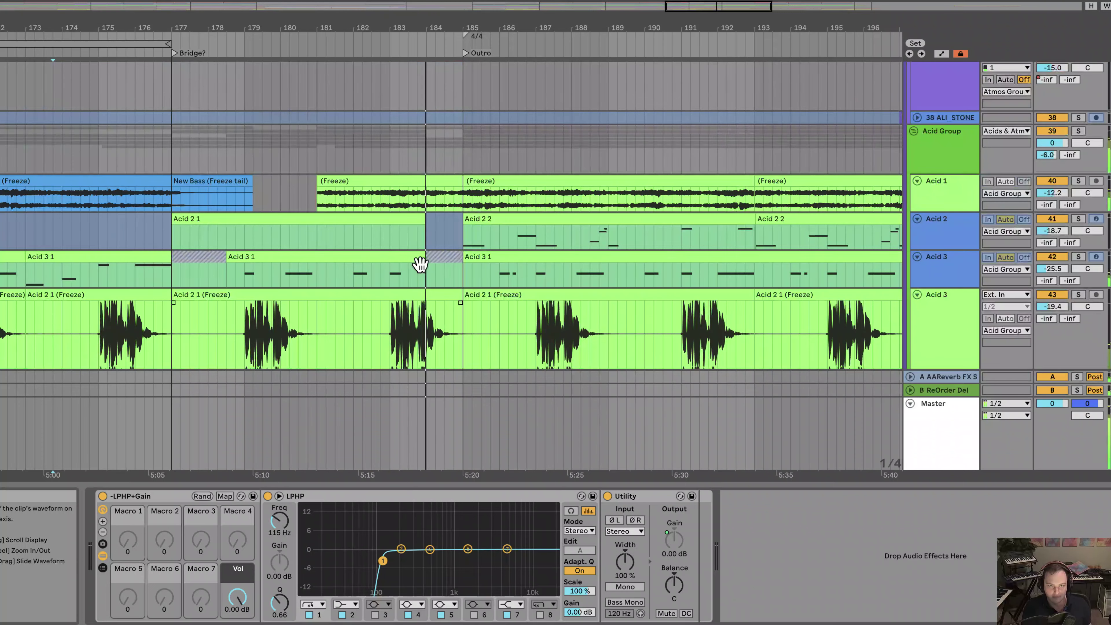
scroll(433, 266, down, 3)
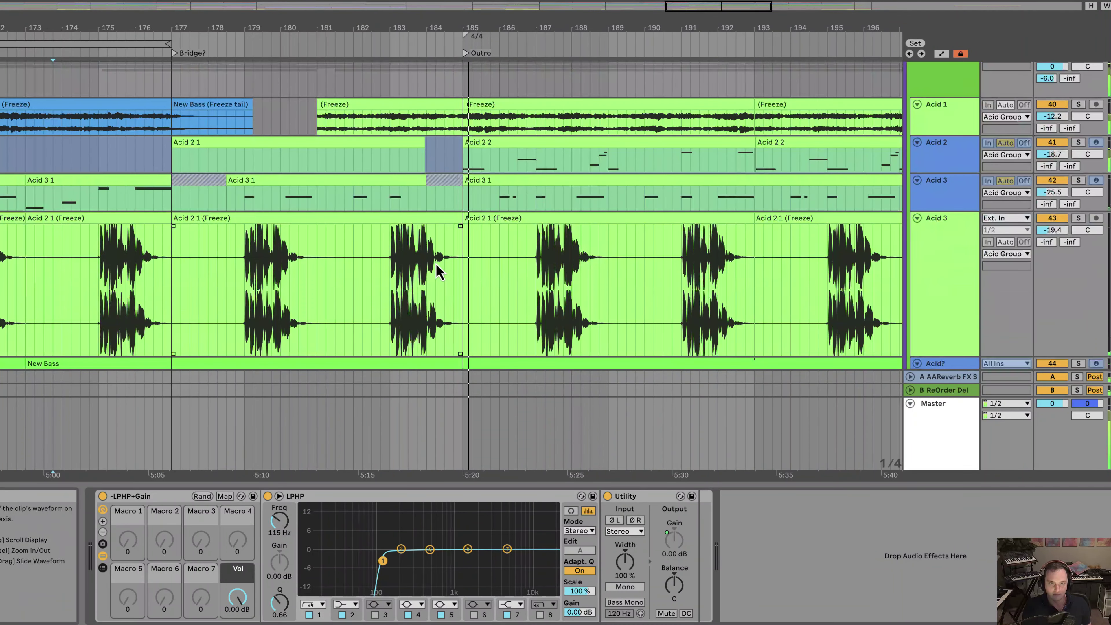
scroll(436, 267, down, 4)
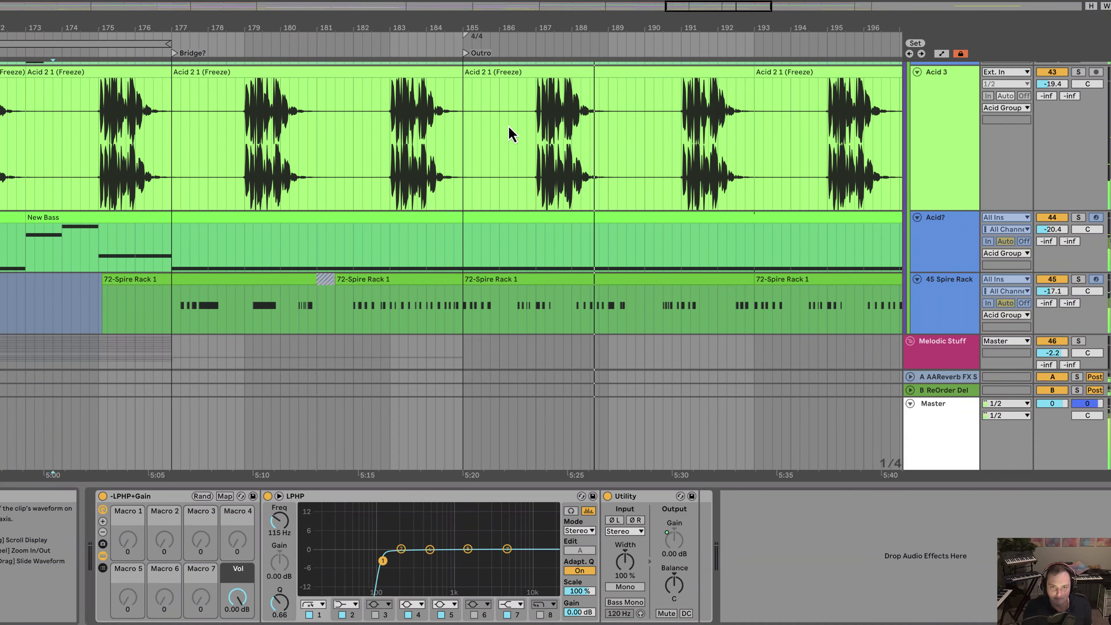
scroll(525, 186, up, 3)
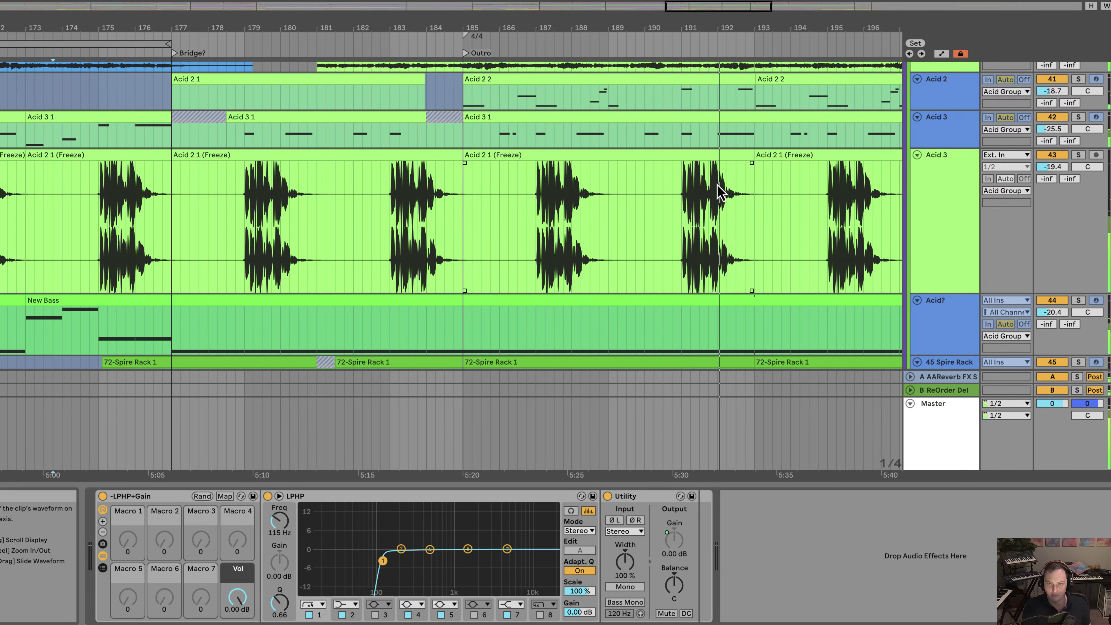
scroll(720, 193, up, 3)
scroll(762, 186, down, 8)
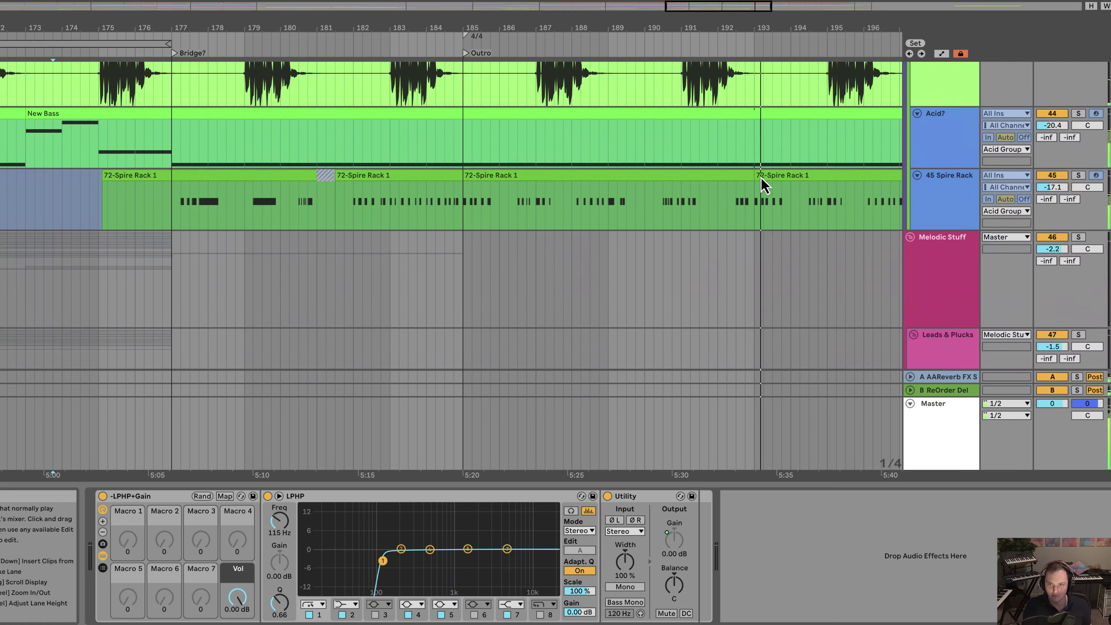
scroll(749, 142, up, 6)
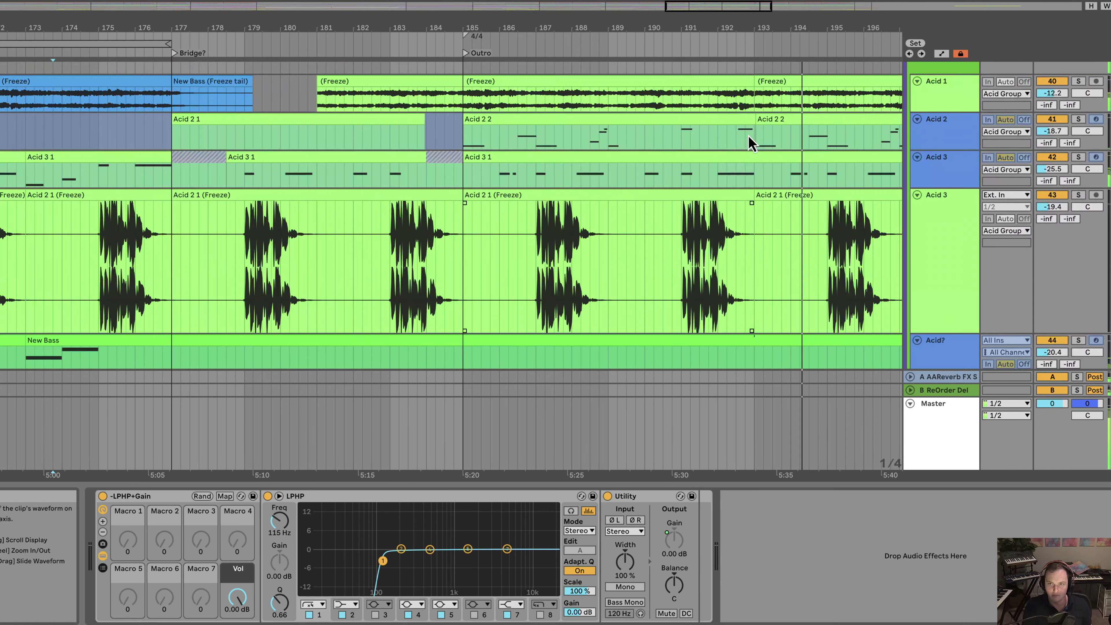
Step: Examine the acid, melodic, transitions and fills tracks from the Bridge? marker to the End marker during playback
key(minus)
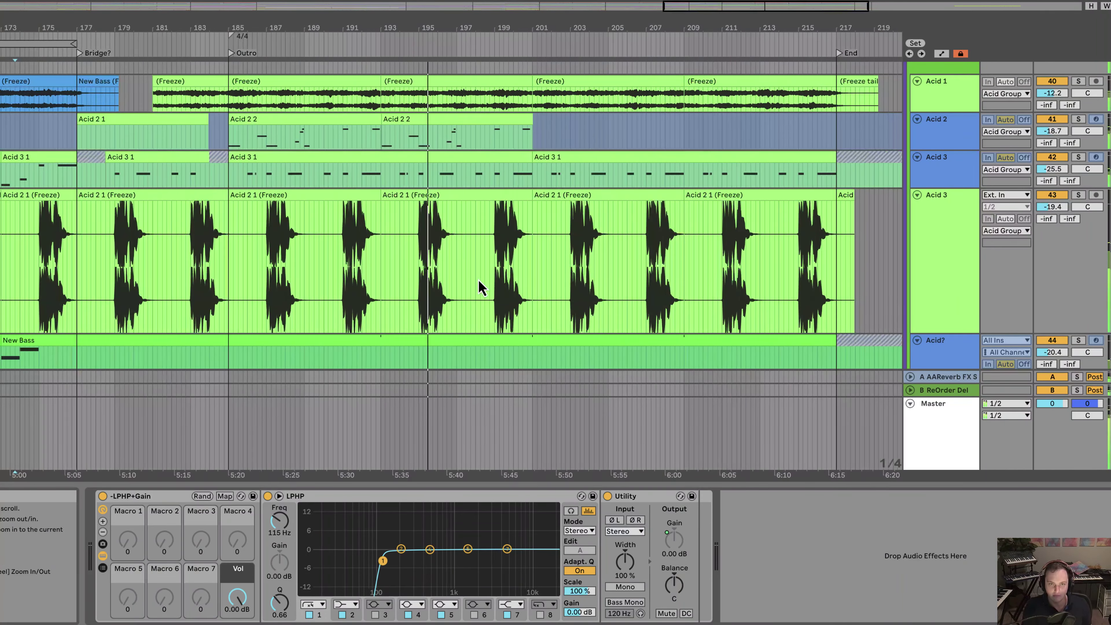
scroll(479, 282, down, 6)
scroll(578, 295, down, 1)
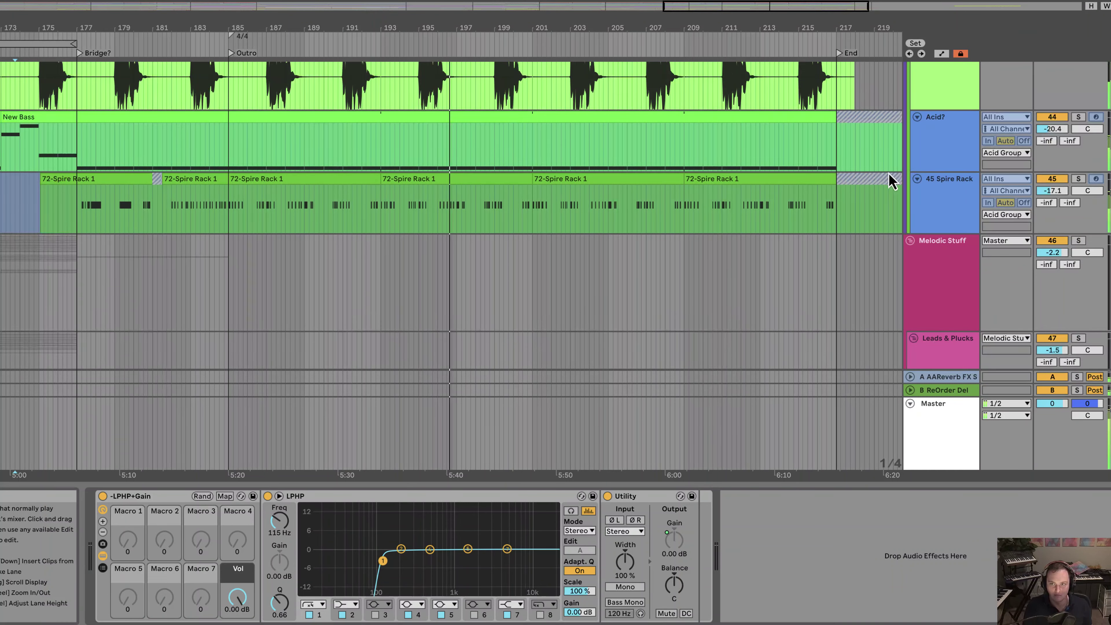
scroll(924, 297, down, 10)
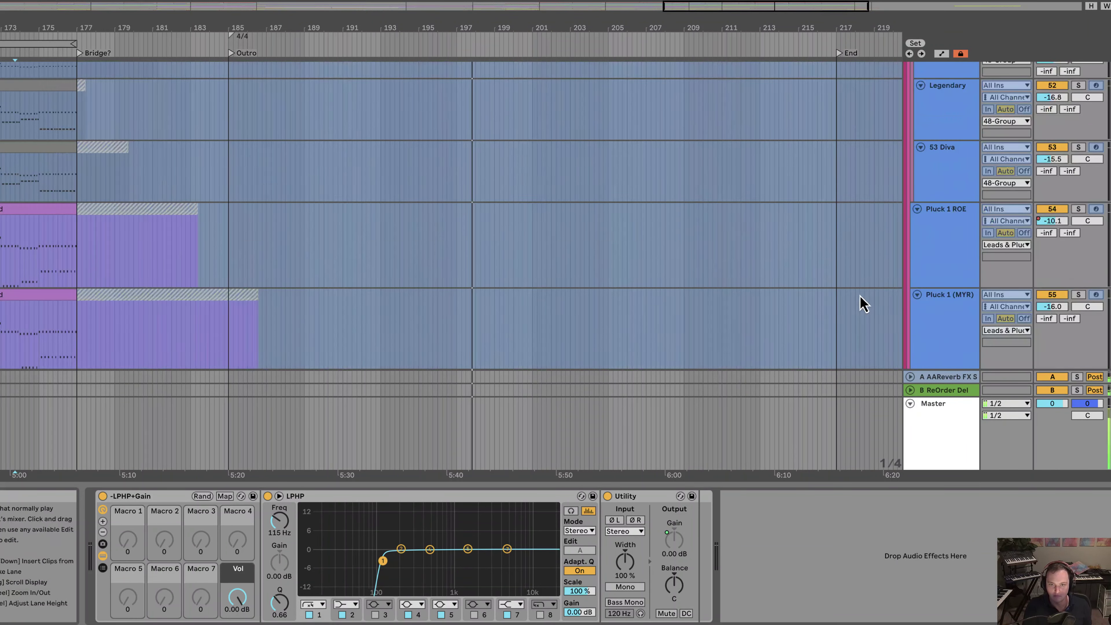
scroll(856, 297, down, 12)
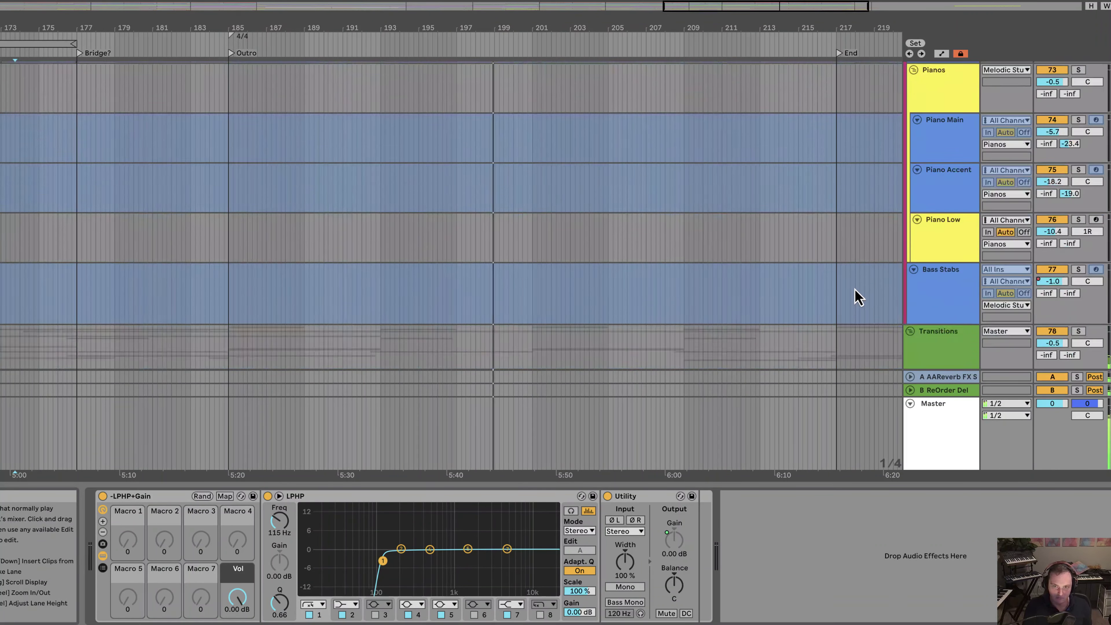
scroll(852, 297, down, 10)
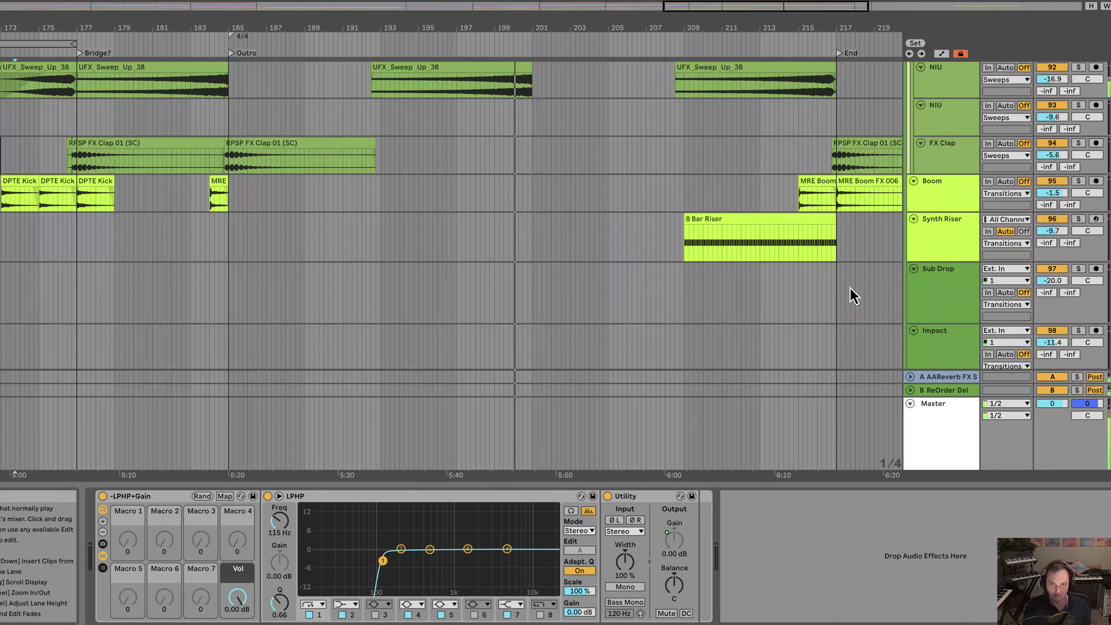
scroll(404, 286, down, 10)
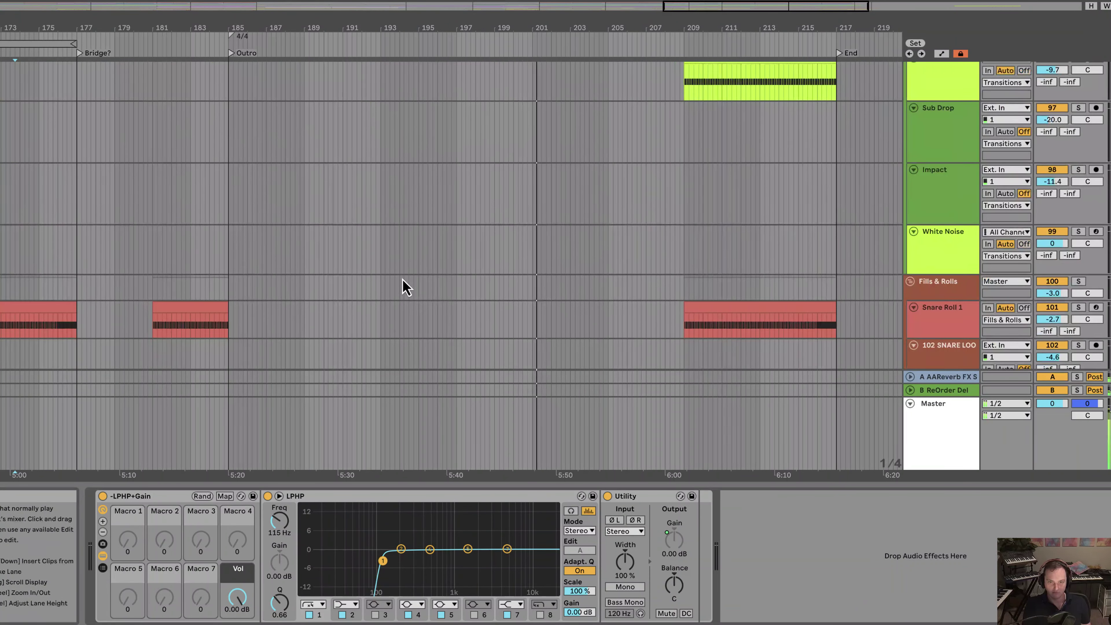
scroll(407, 287, down, 5)
scroll(407, 288, up, 5)
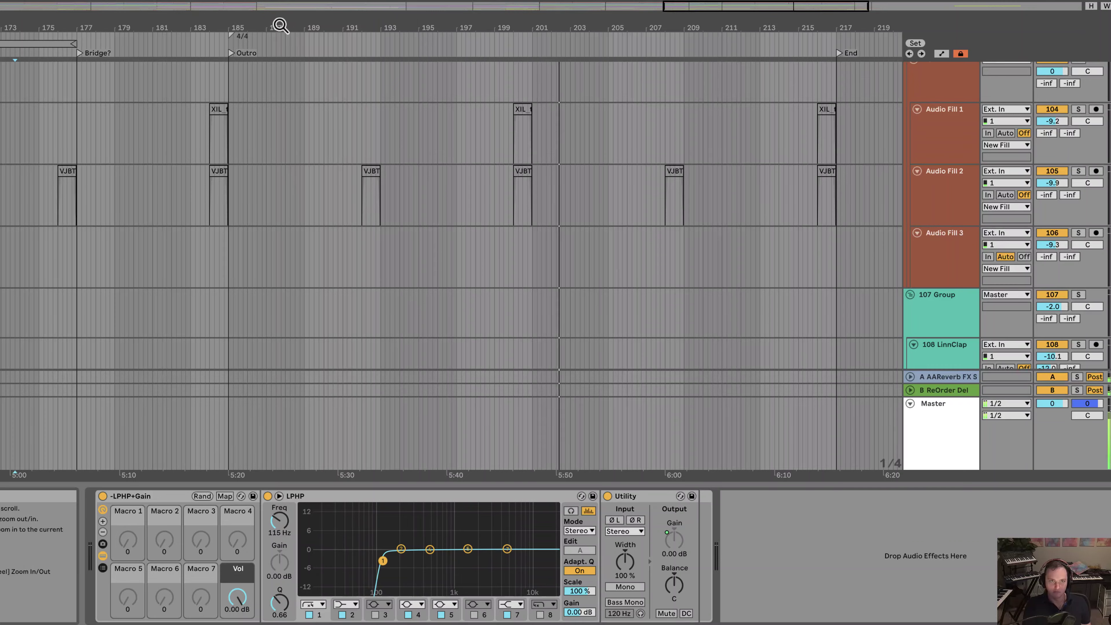
Step: Solo the Fills & Rolls group, play it from shortly before Drop Pt 2, and display the effects on Audio Fill 2
drag(280, 27, 795, 26)
drag(649, 31, 664, 26)
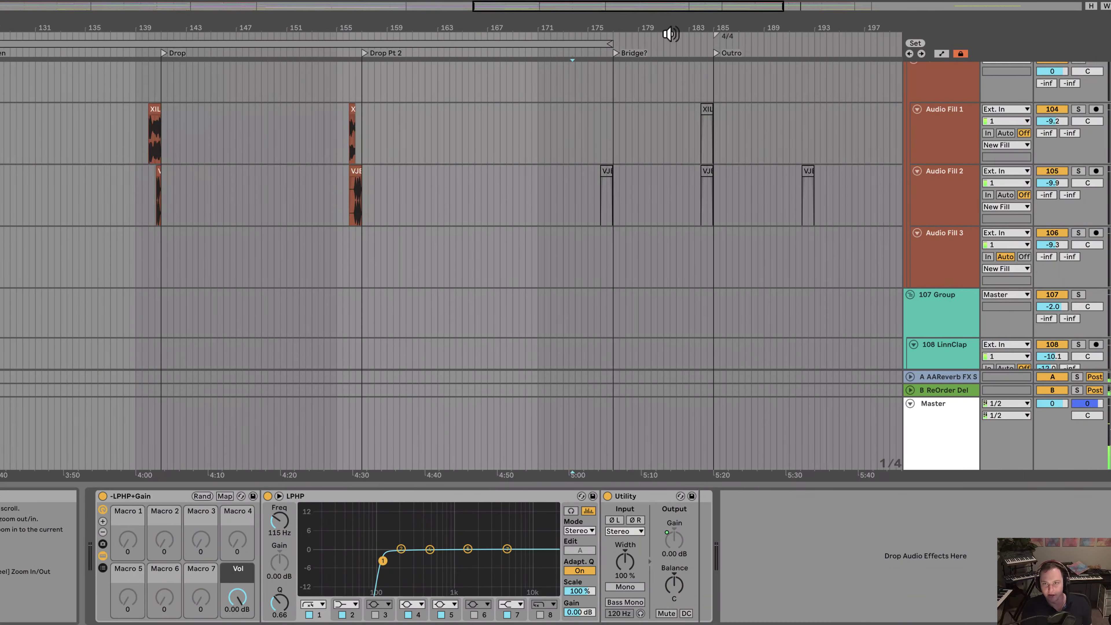
click(335, 81)
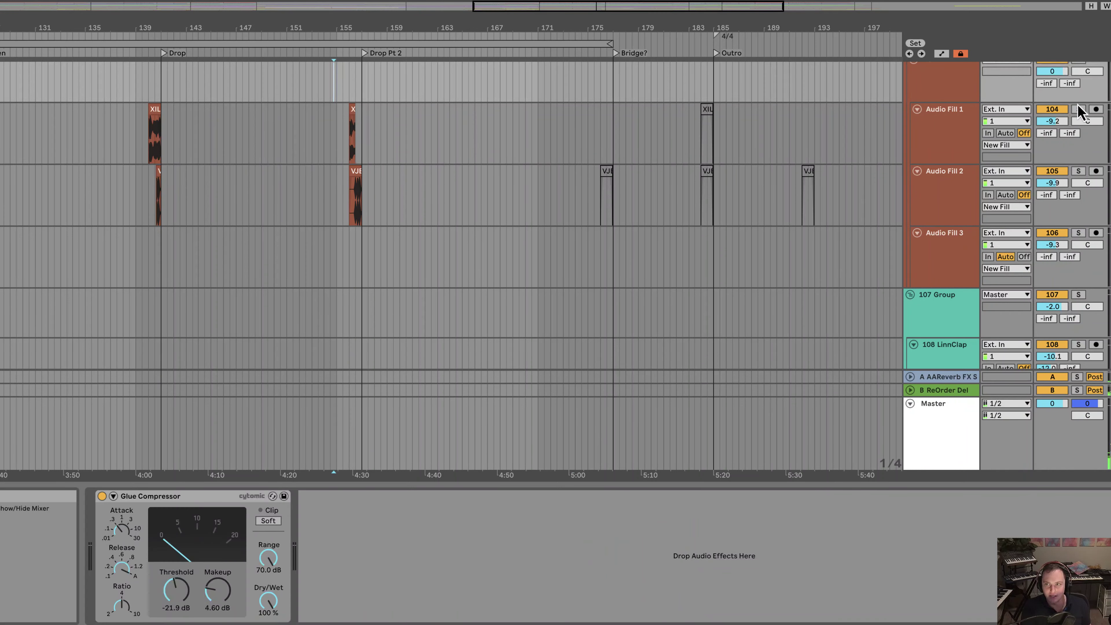
scroll(1073, 115, up, 1)
scroll(1028, 99, up, 3)
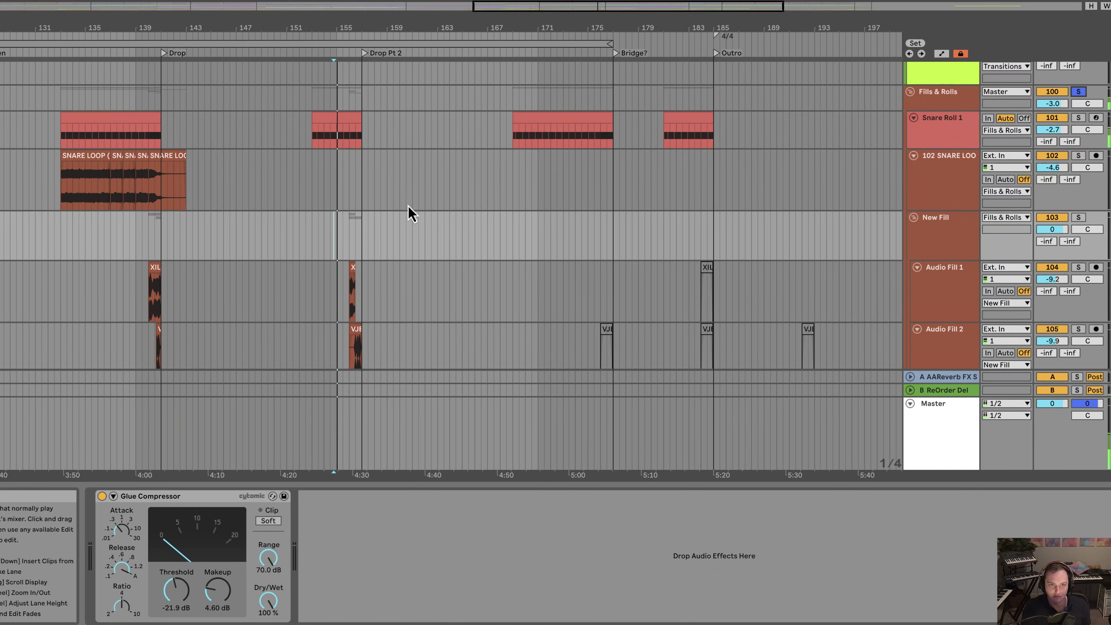
drag(321, 5, 384, 25)
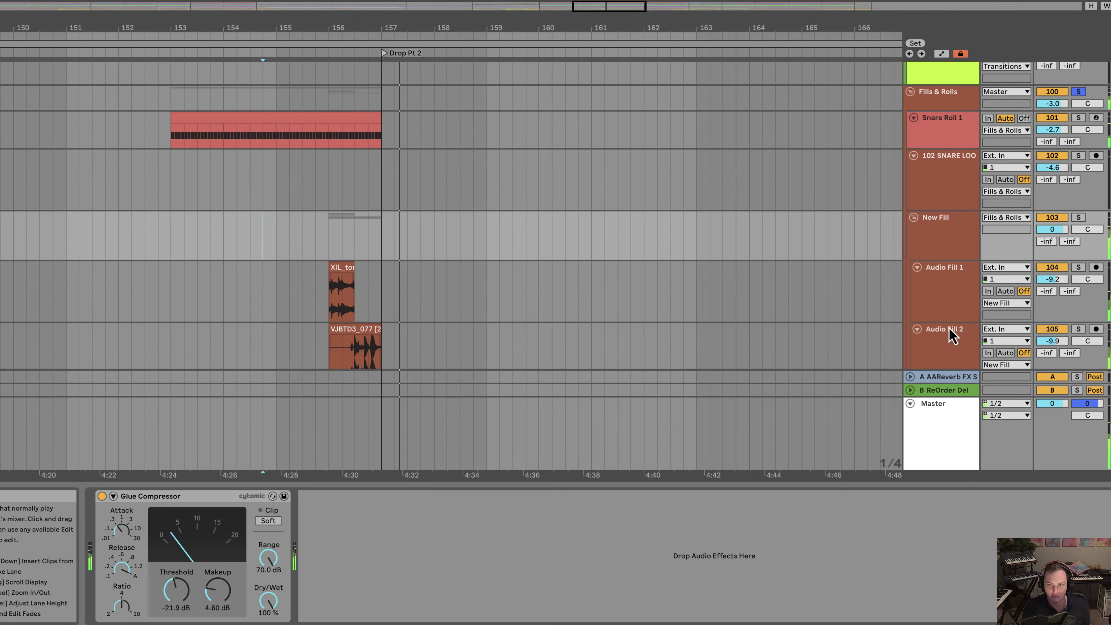
click(940, 344)
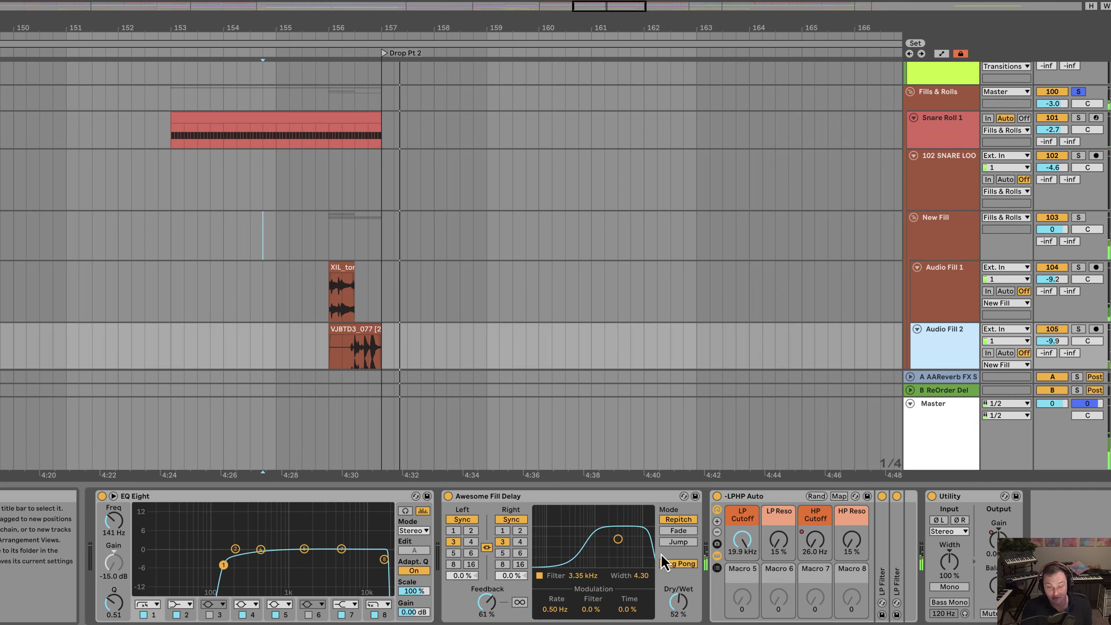
Step: Unsolo the Fills & Rolls group and play the full mix from about bar 155.5 into Drop Pt 2
click(1079, 92)
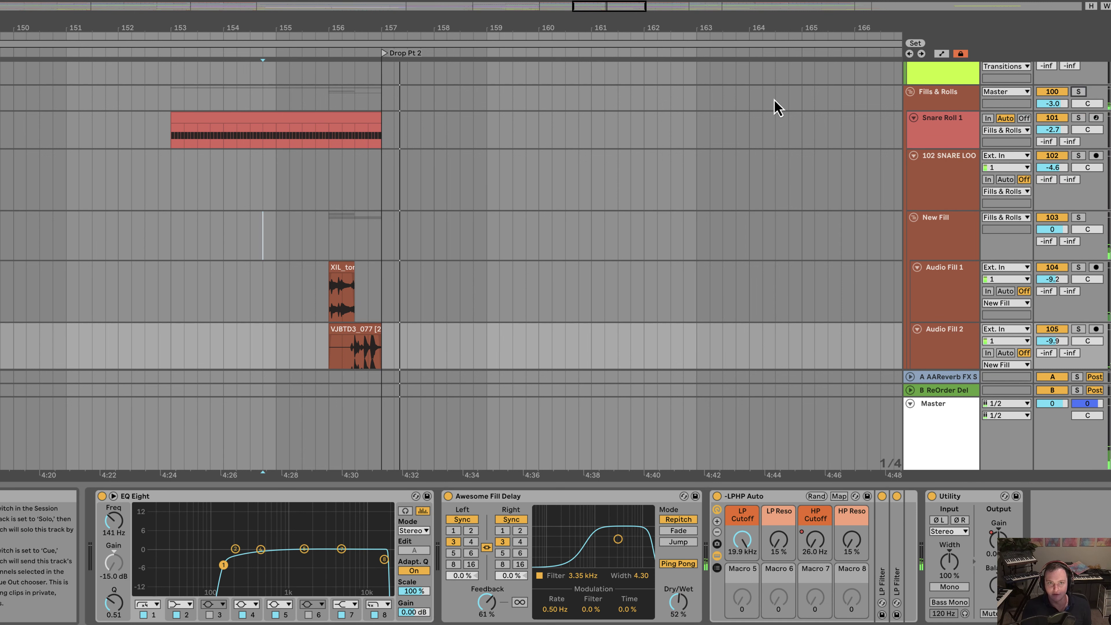
click(316, 198)
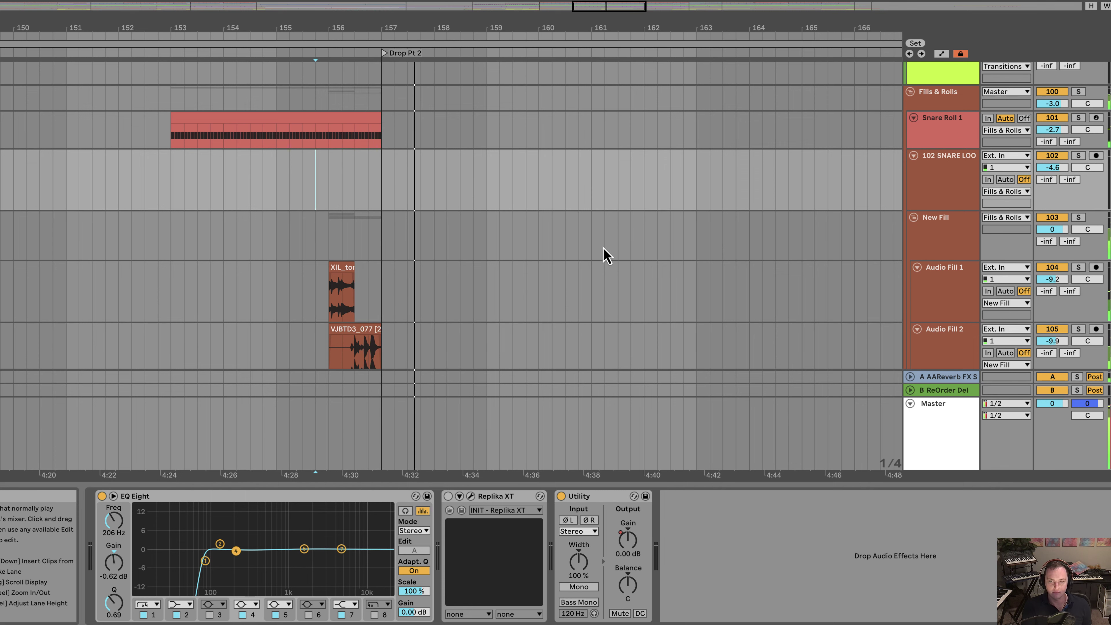
scroll(603, 258, down, 5)
scroll(600, 266, up, 15)
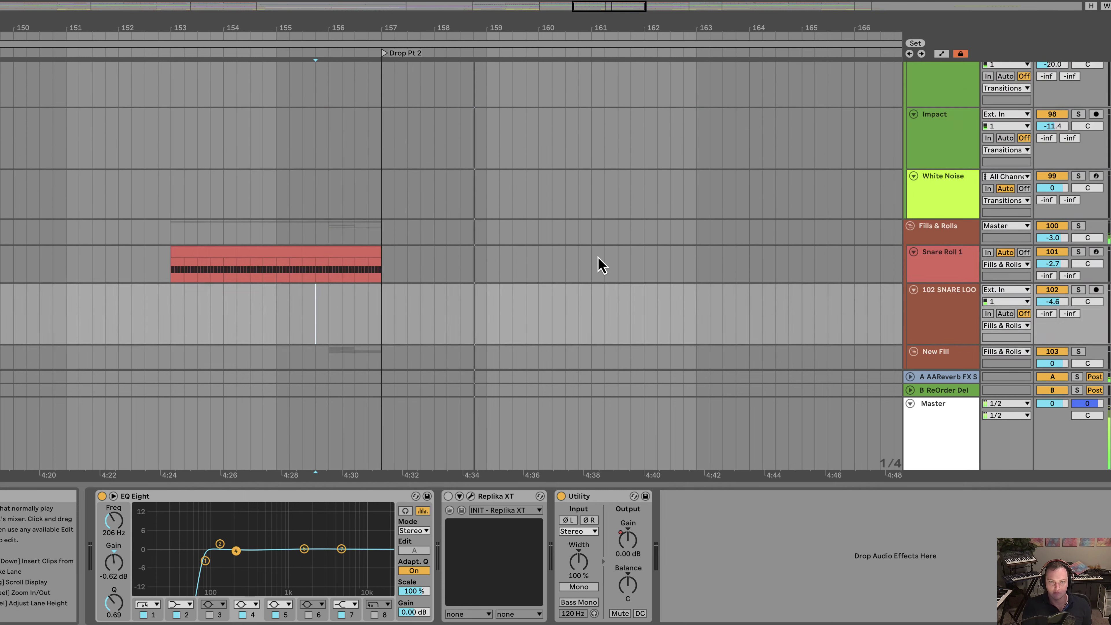
scroll(598, 257, up, 12)
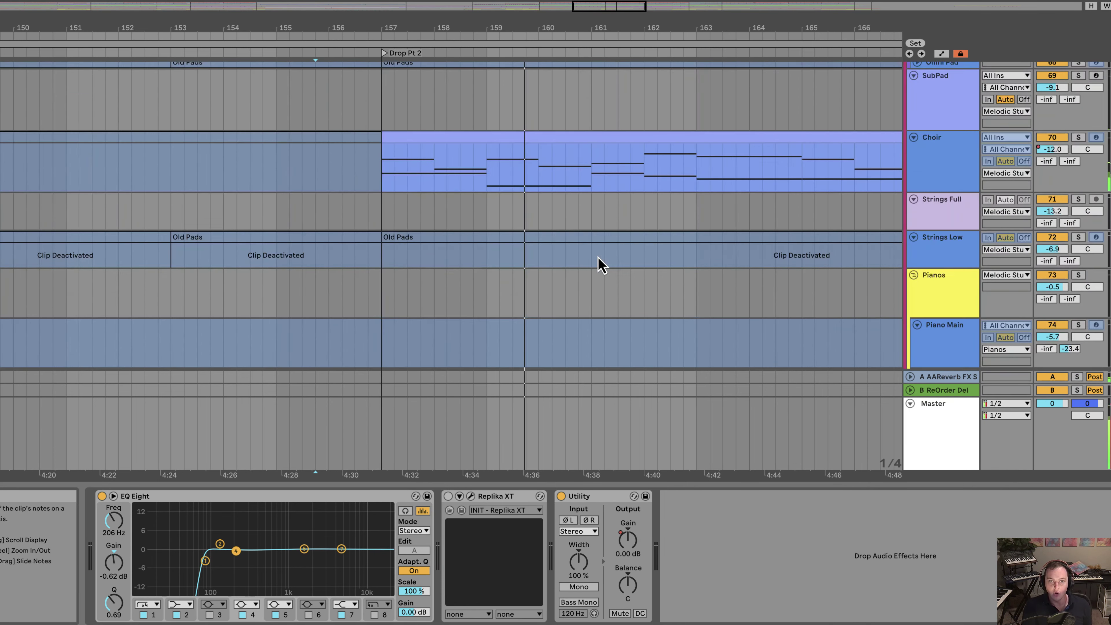
Step: Locate the VPS Avenger 3 clips in the Counters group and set the playback start just before Drop Pt 2
drag(503, 5, 519, 390)
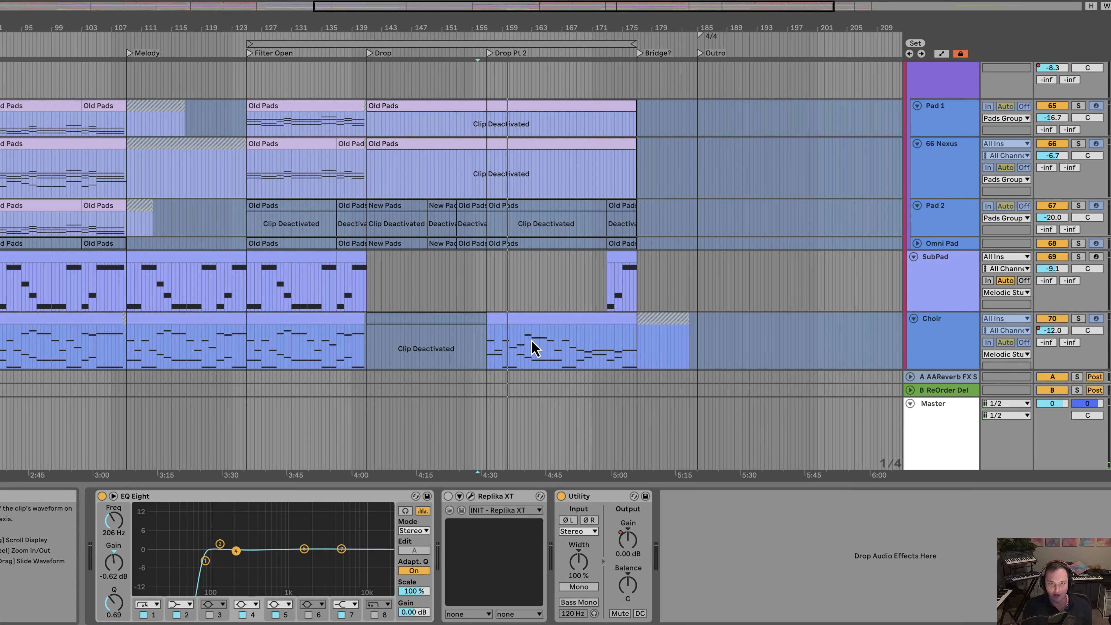
scroll(566, 310, up, 6)
click(478, 265)
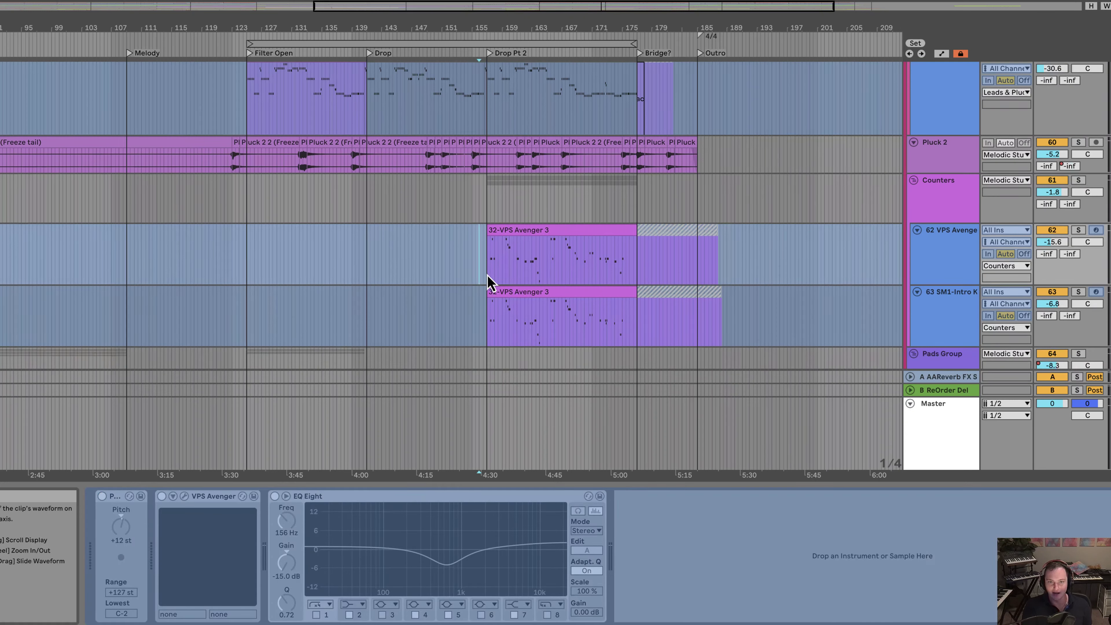
click(489, 319)
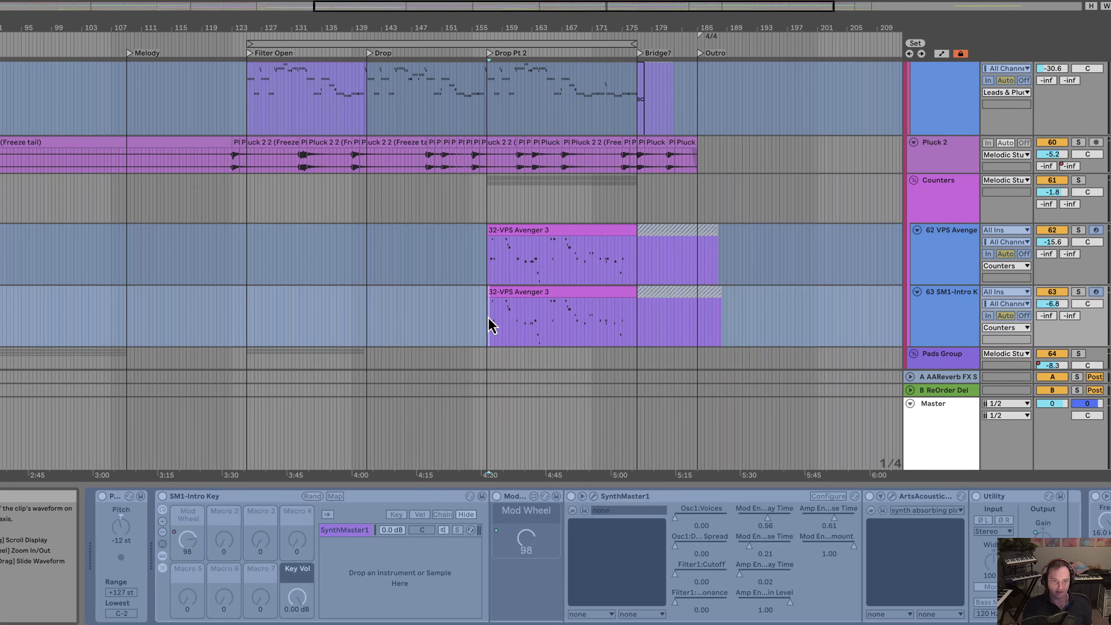
click(481, 283)
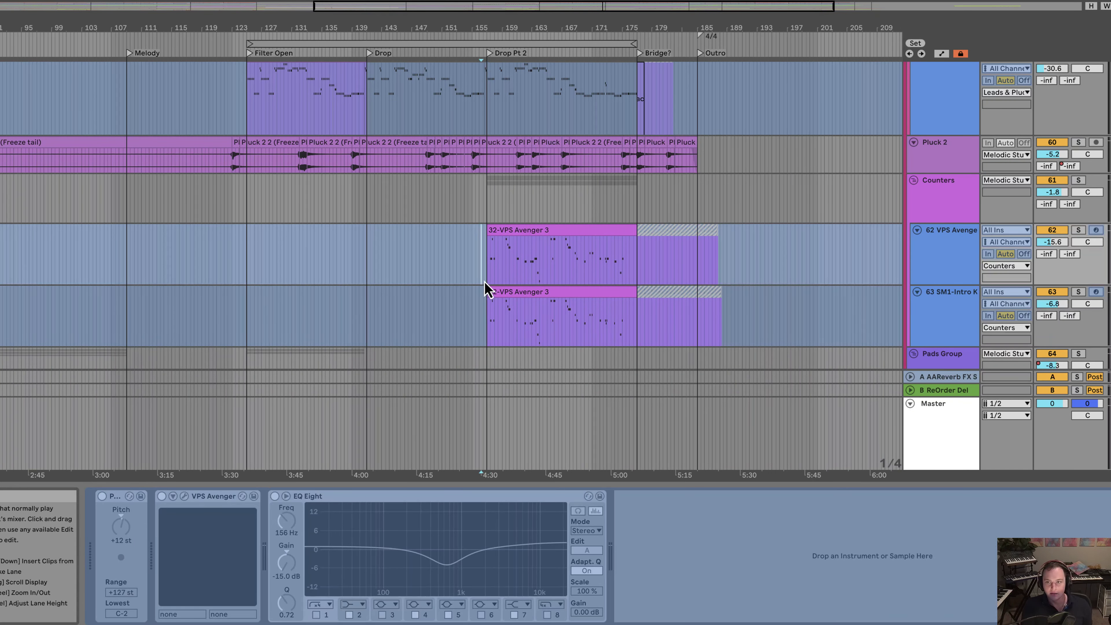
click(486, 292)
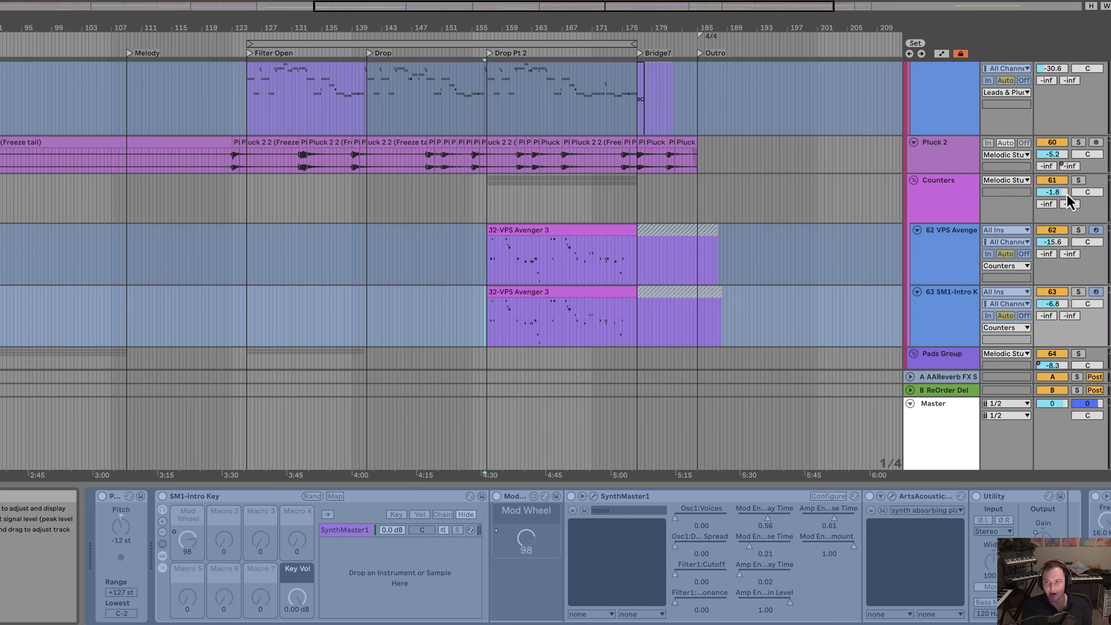
Step: Solo the Counters group, view the device chains of its two tracks, and start playback at Drop Pt 2
click(1078, 180)
drag(489, 33, 872, 367)
click(964, 256)
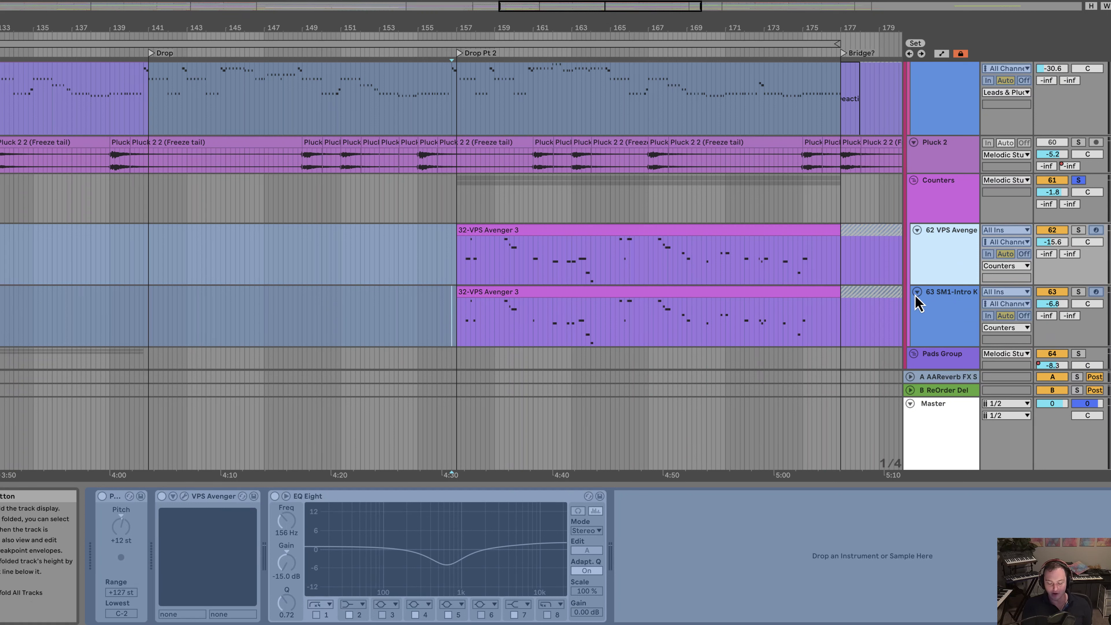
click(939, 315)
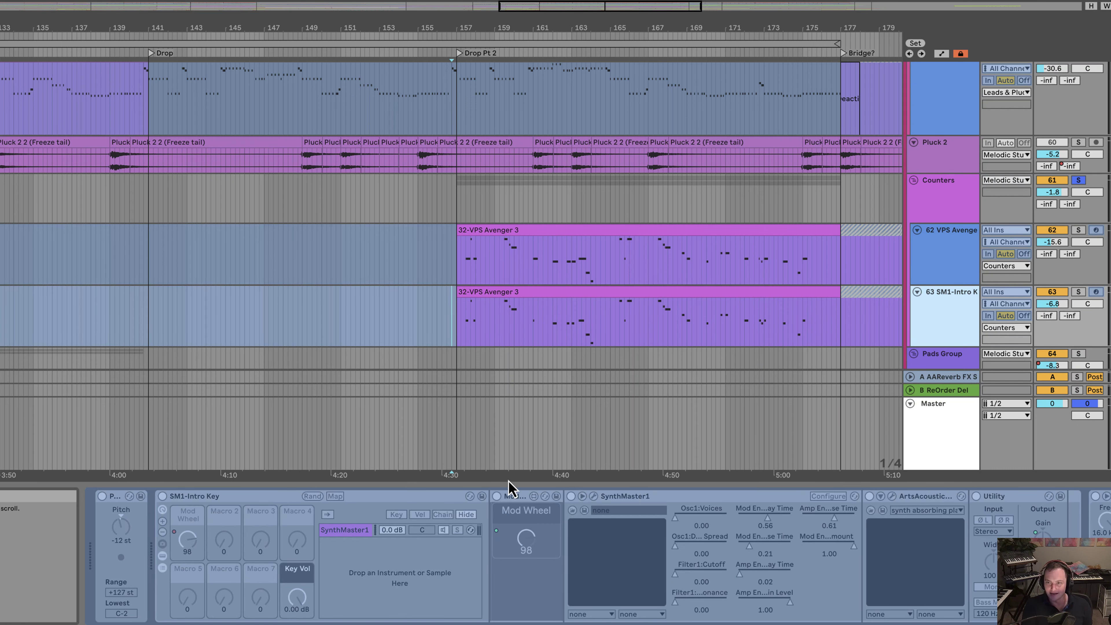
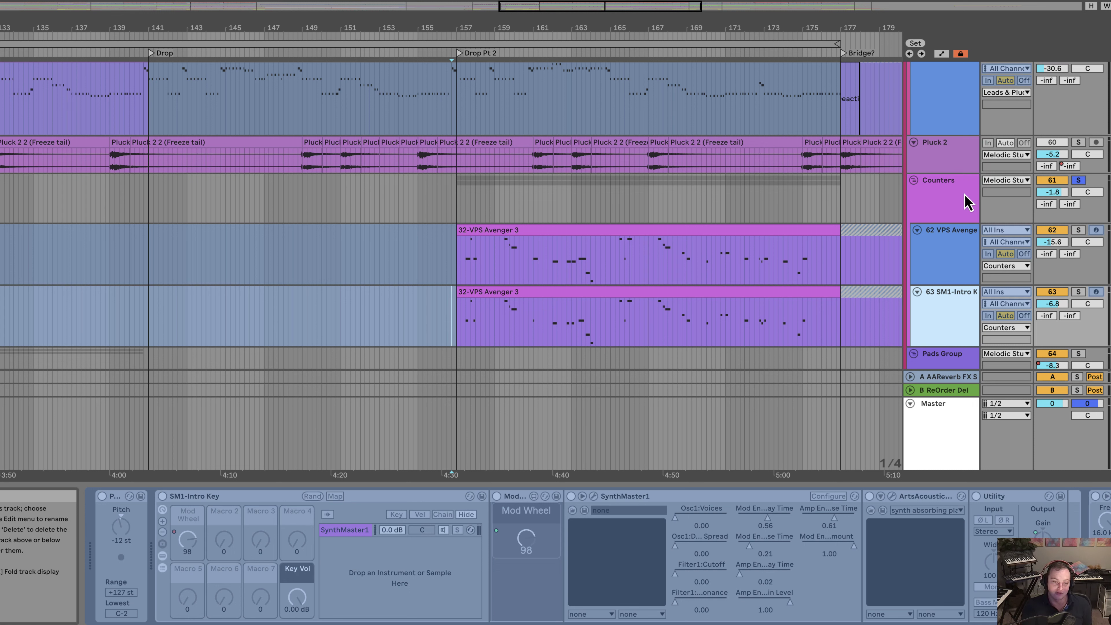
key(space)
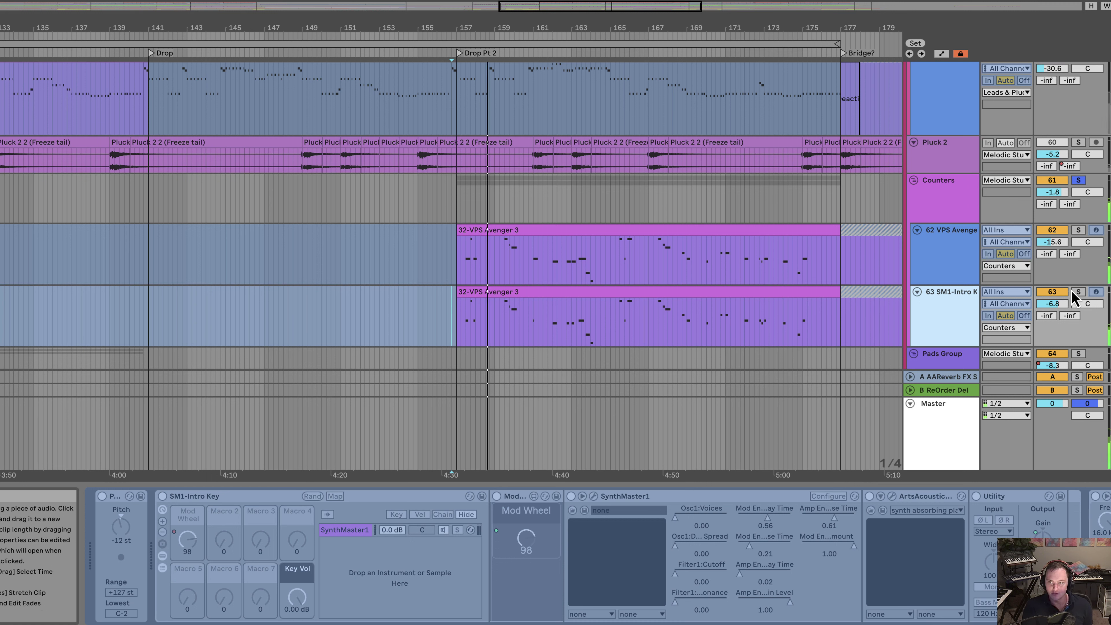
Step: Audition the SM1-Intro Key track on its own, add the VPS Avenger track to the solo, and view the remaining SM1-Intro Key effects
click(1078, 231)
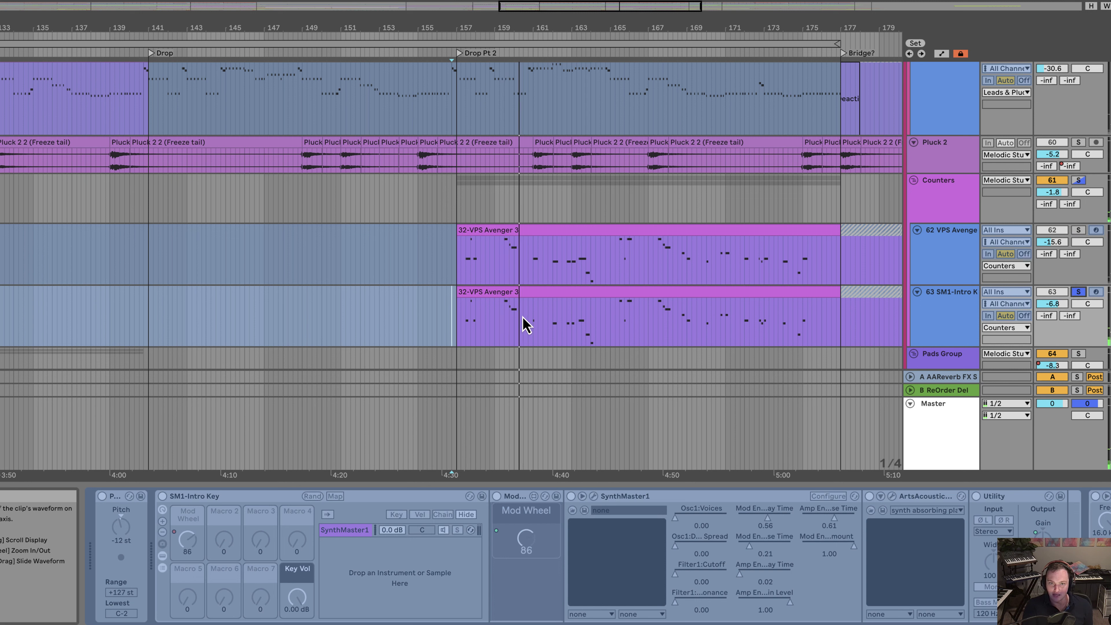
click(1078, 230)
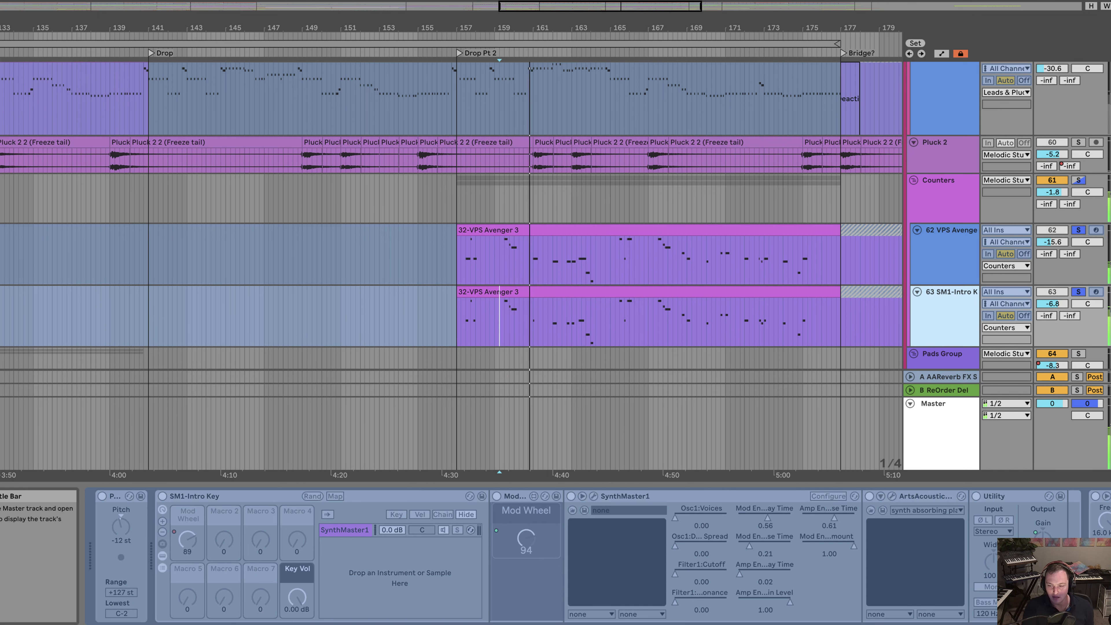
scroll(568, 556, right, 5)
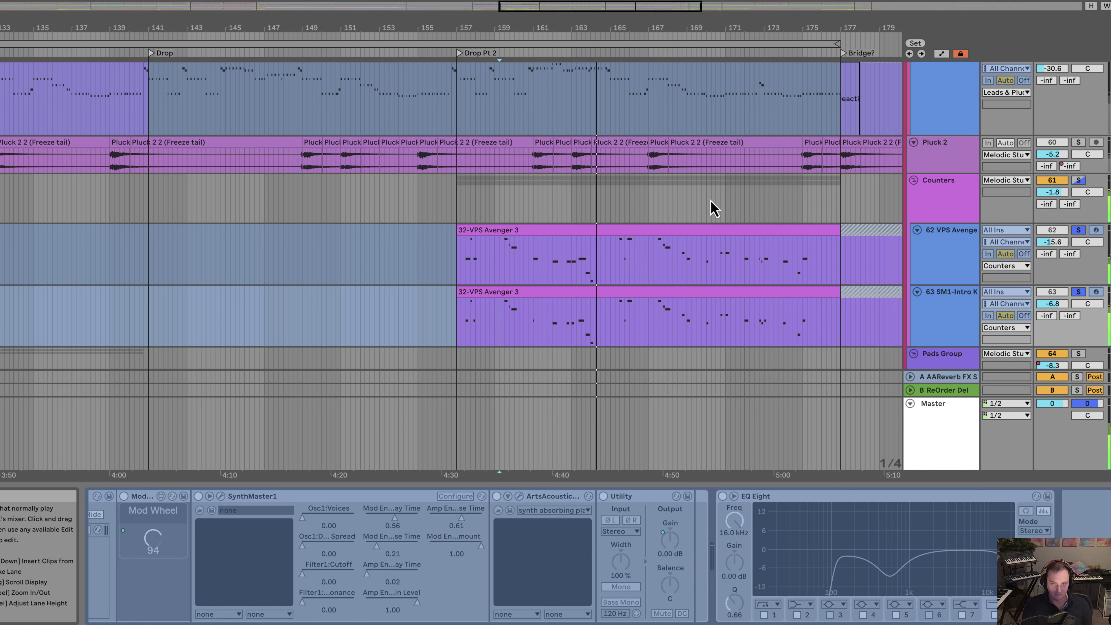
Step: Add the Pluck 1 (MYR) track to the soloed counters and set the playback start at Drop Pt 2
scroll(755, 320, up, 8)
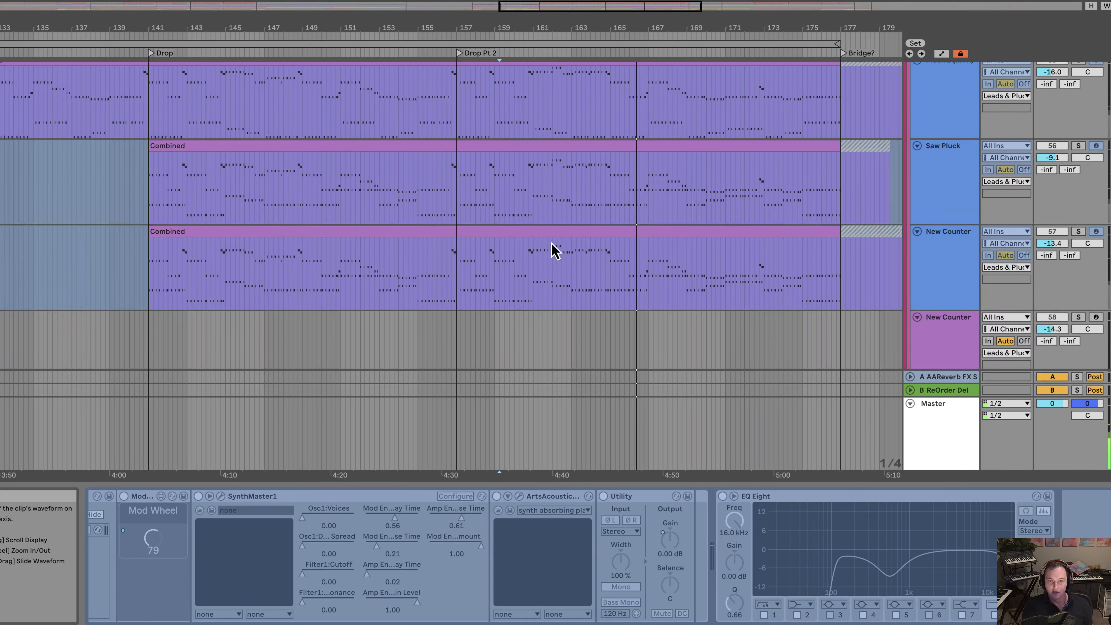
scroll(553, 245, down, 10)
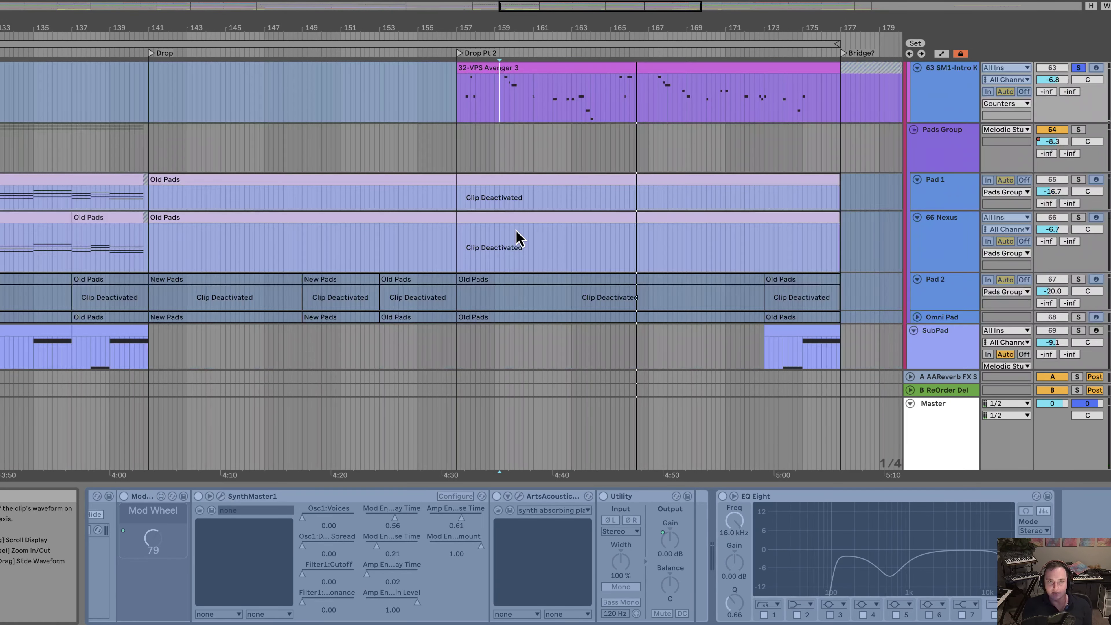
scroll(518, 239, up, 6)
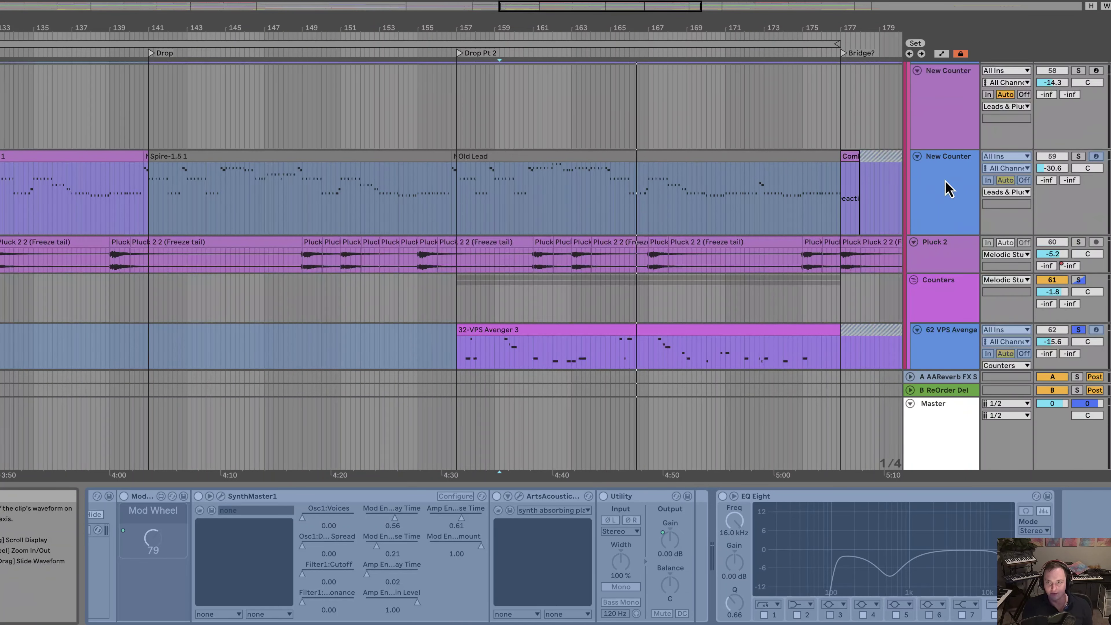
scroll(667, 261, up, 8)
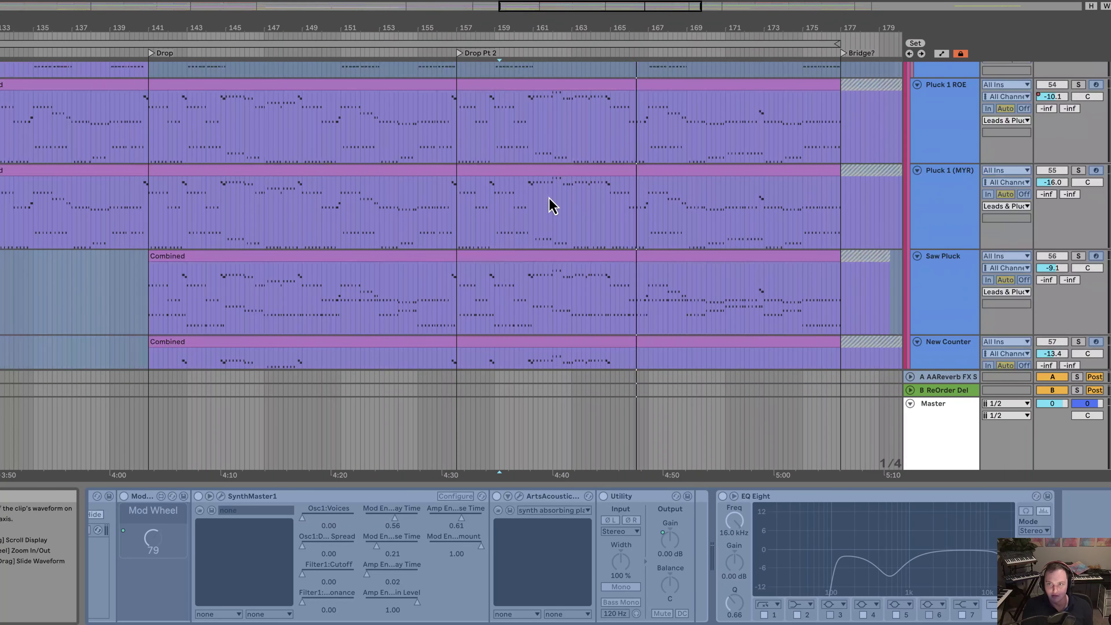
click(460, 232)
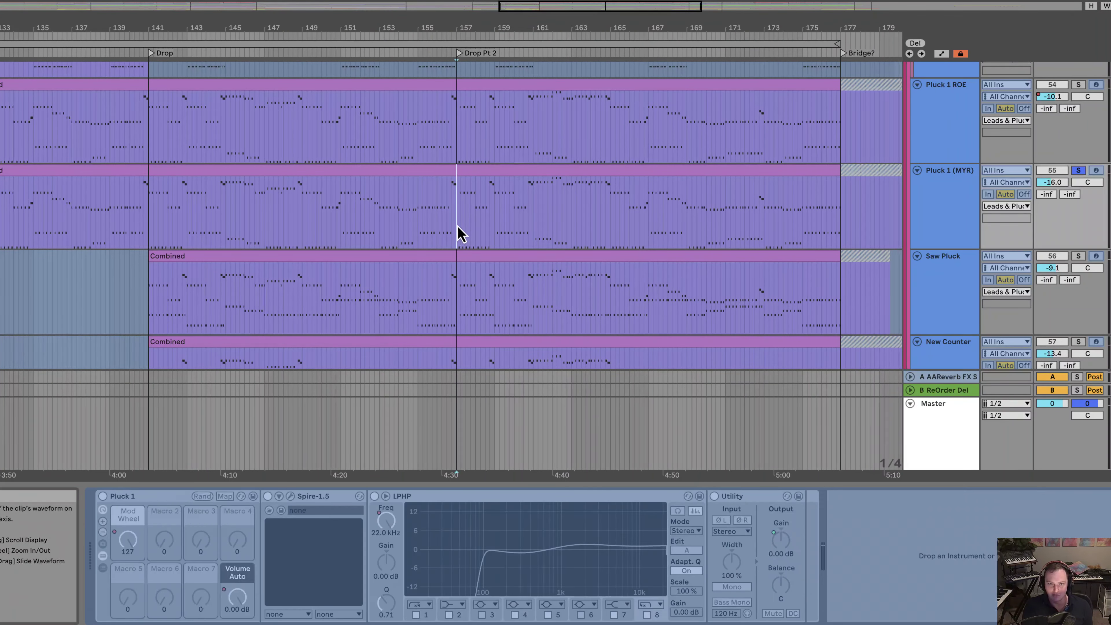
Step: Audition the soloed counters with Pluck 1 (MYR) from Drop Pt 2, and swap that pluck for the Pluck 2 track in the solo
scroll(485, 258, down, 3)
scroll(487, 263, down, 5)
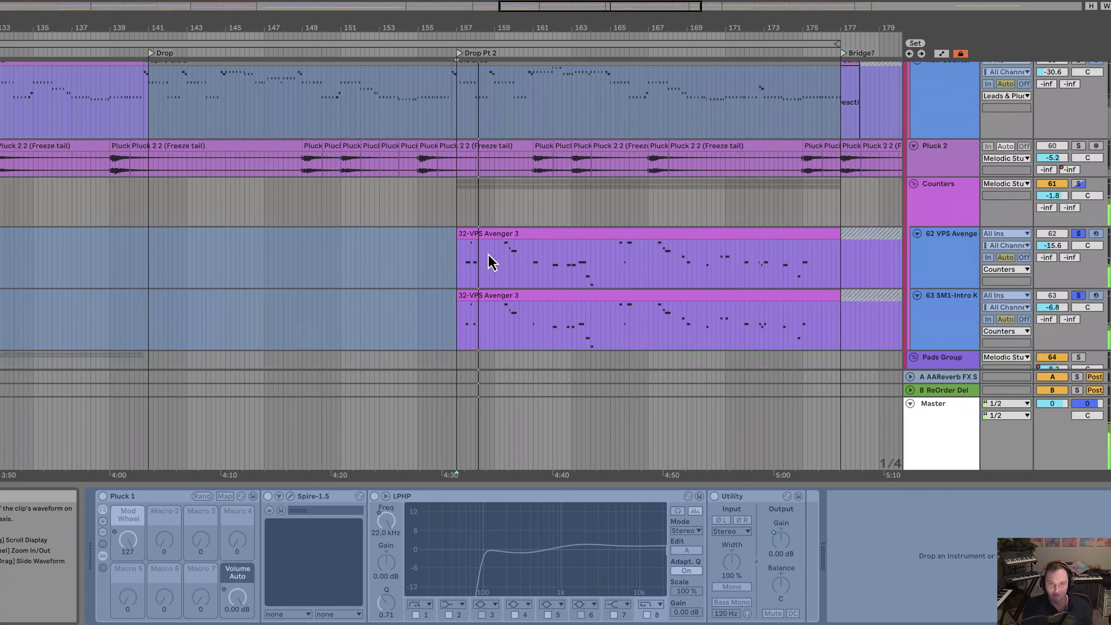
scroll(494, 261, up, 3)
scroll(1050, 175, up, 3)
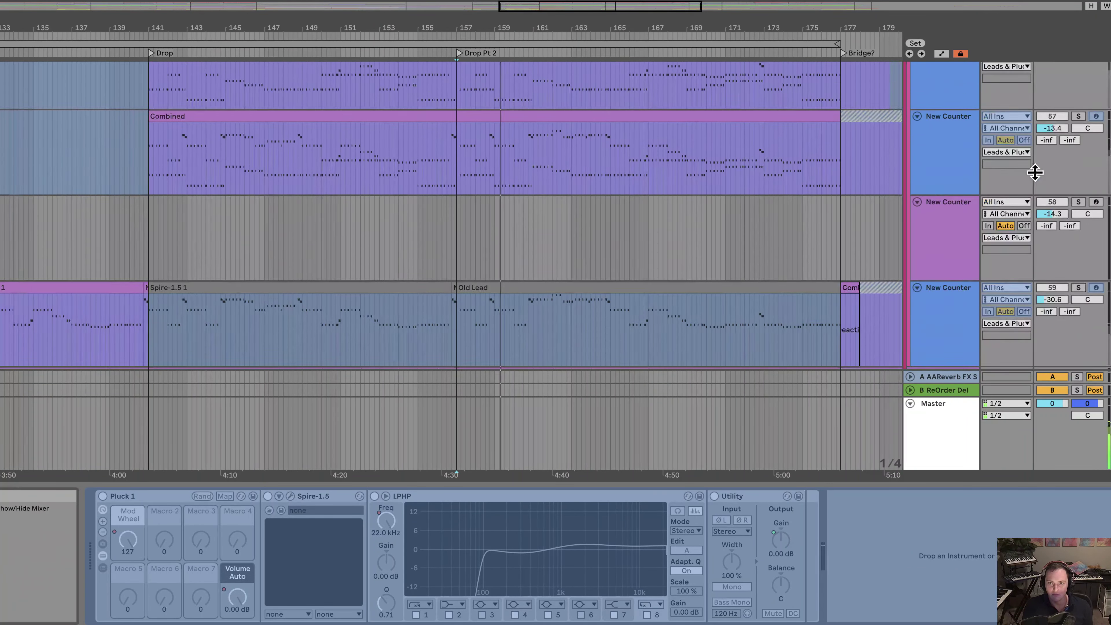
scroll(1080, 118, up, 3)
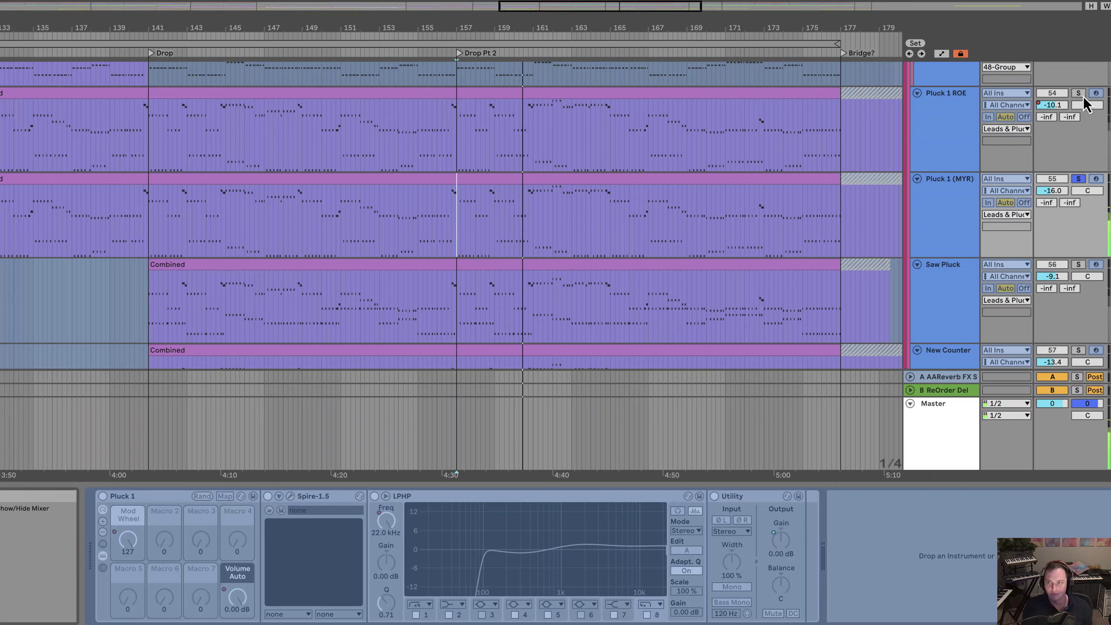
scroll(557, 219, down, 8)
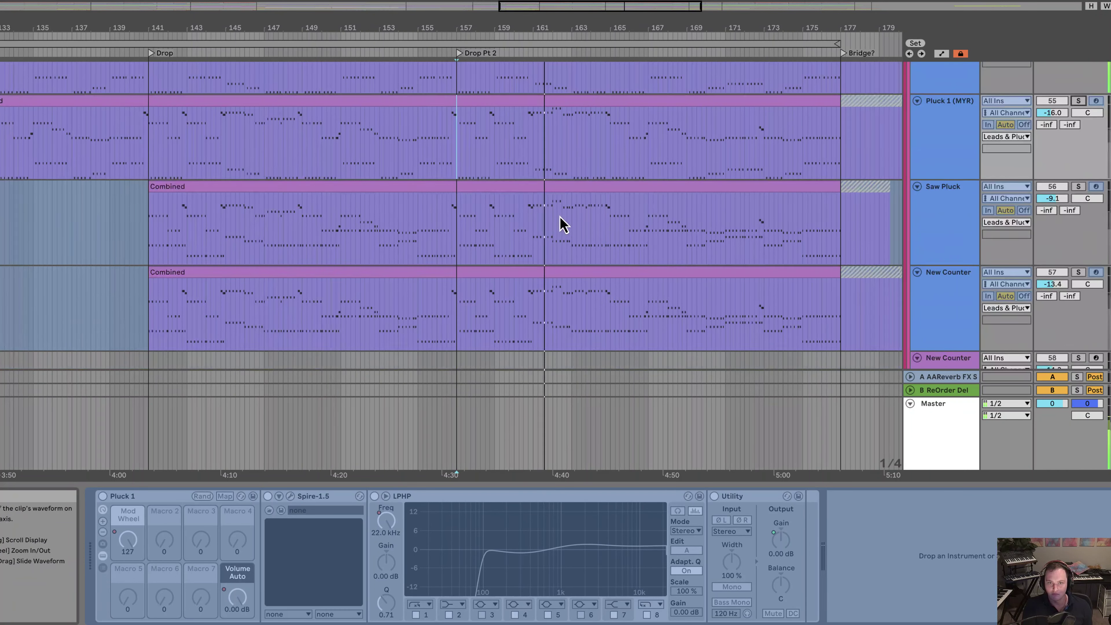
scroll(564, 226, down, 4)
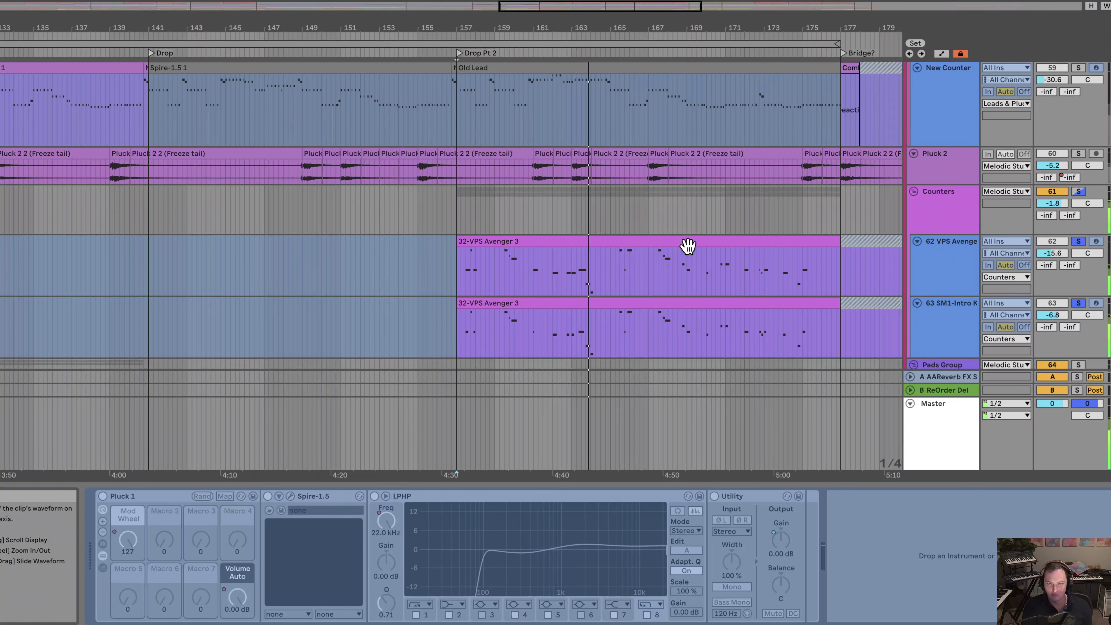
click(1079, 153)
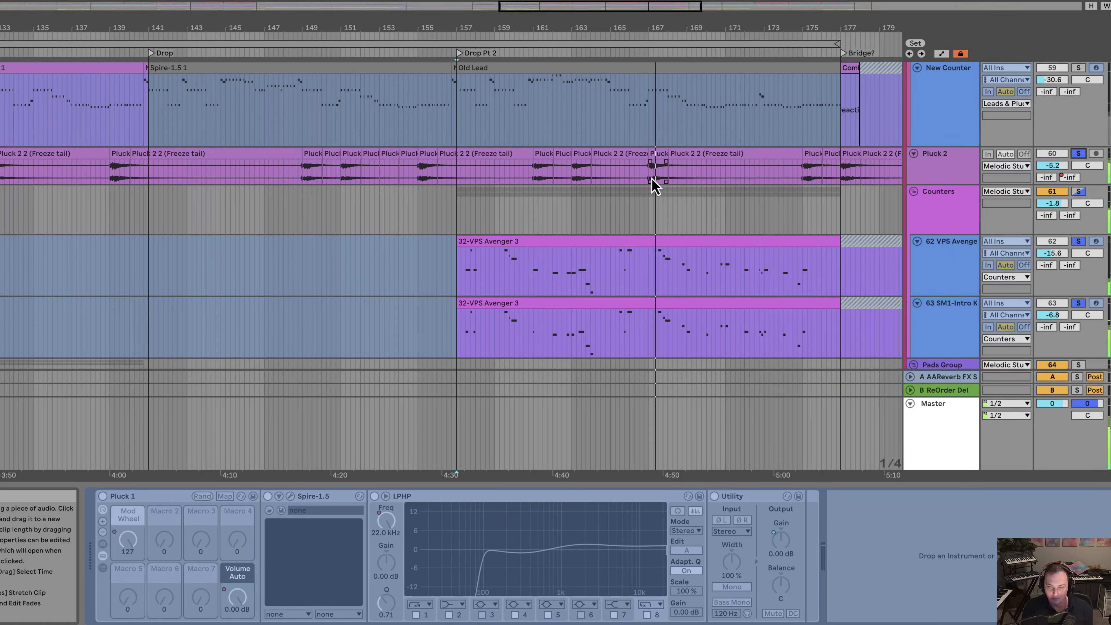
Step: Follow the counters and pads into the Bridge? section and select the Counters group from bar 177 to bar 185
scroll(722, 293, down, 2)
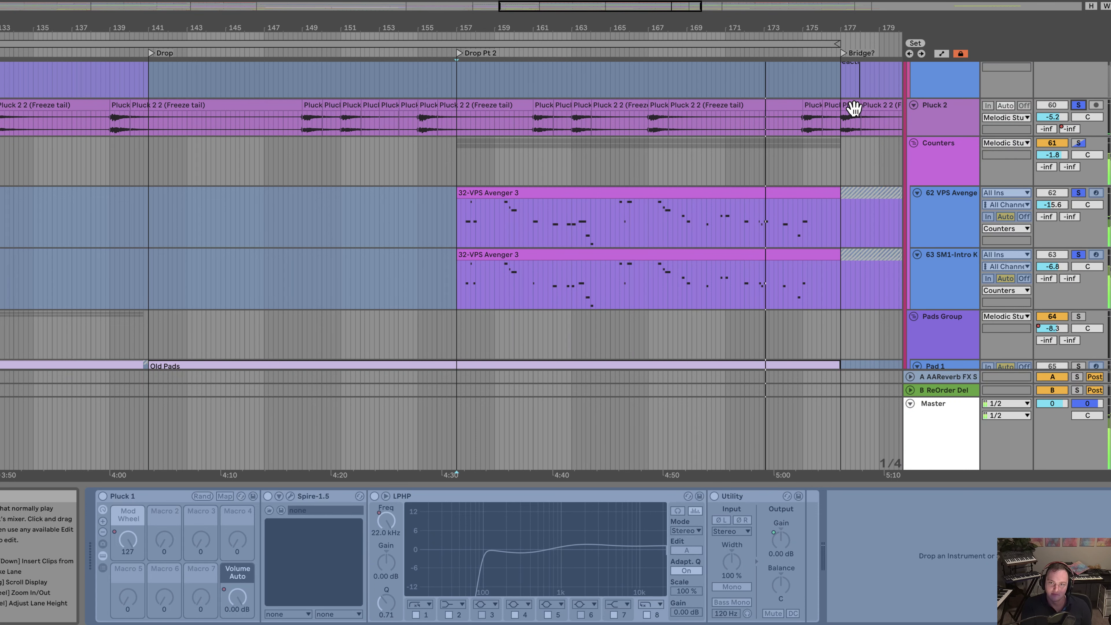
scroll(753, 24, right, 10)
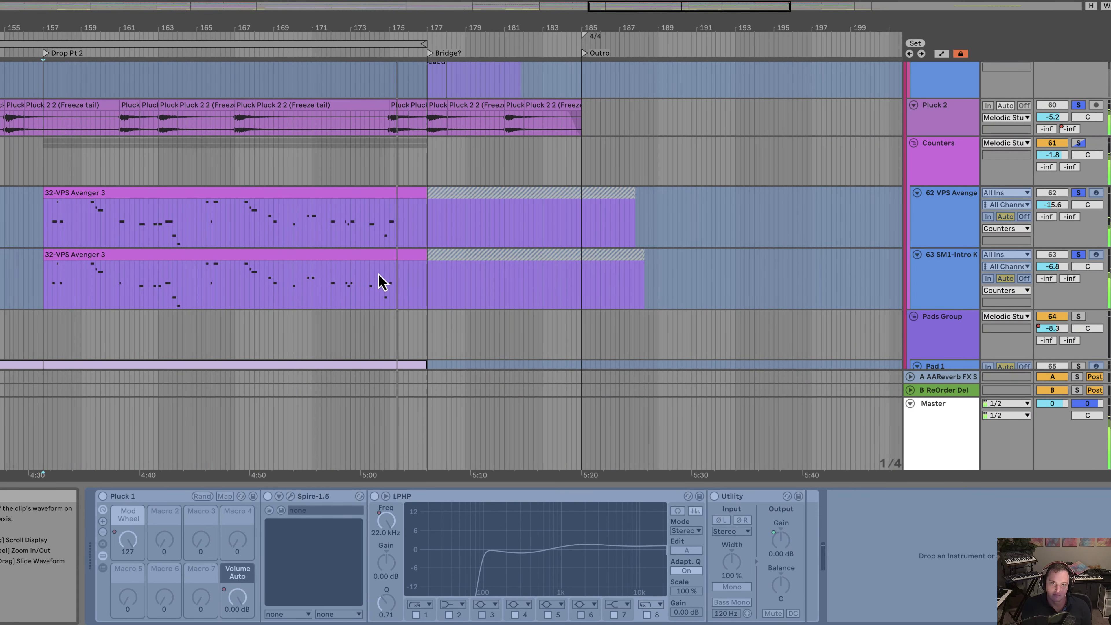
scroll(408, 240, down, 3)
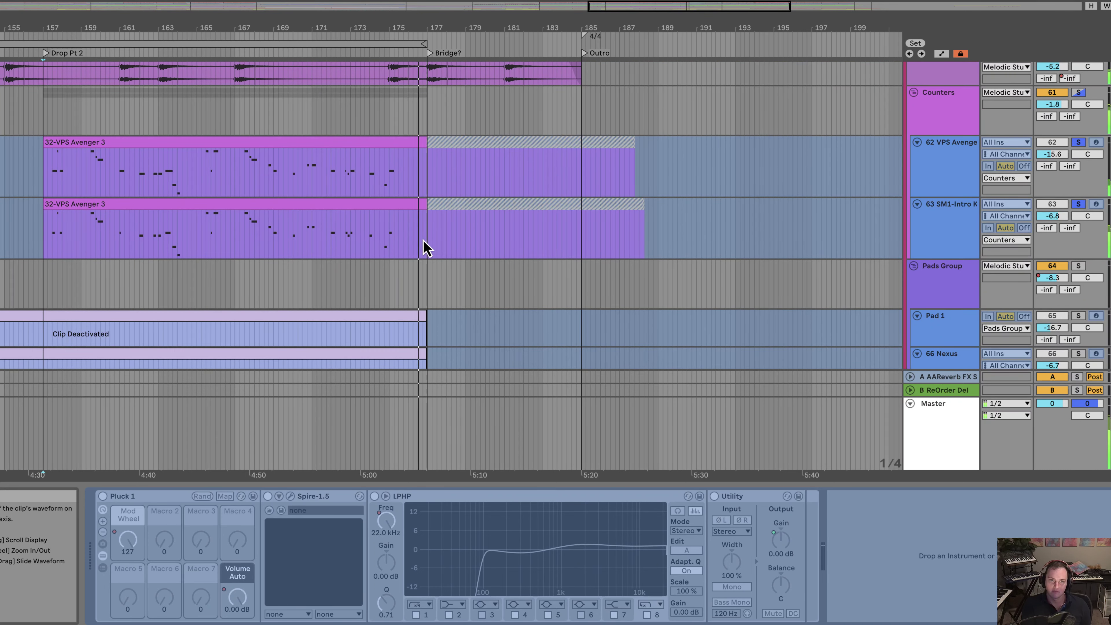
scroll(426, 247, down, 5)
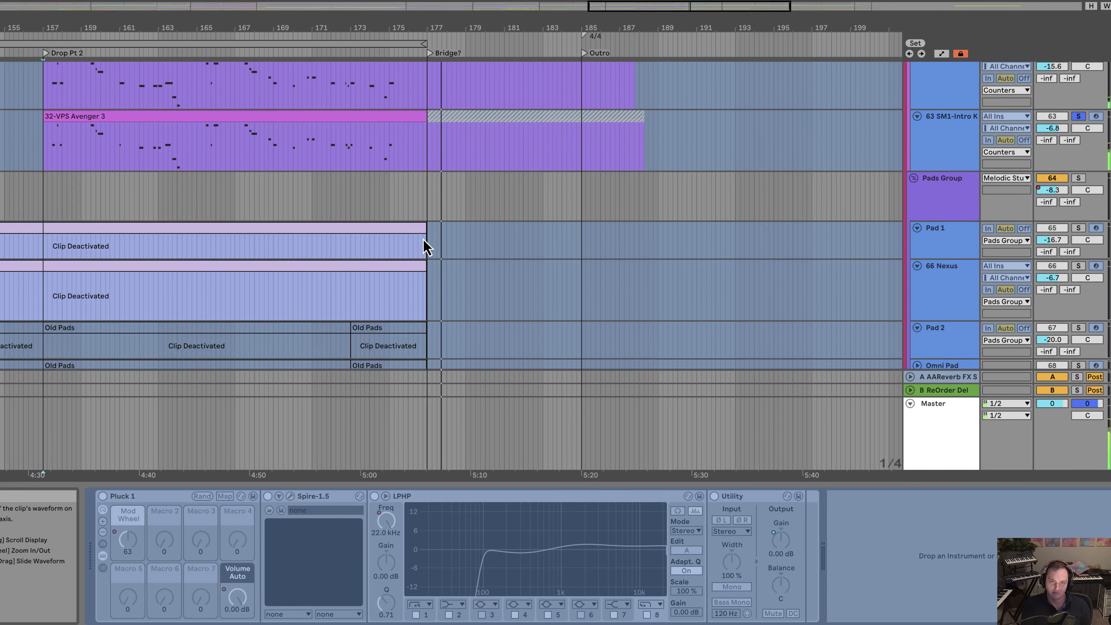
scroll(426, 247, up, 8)
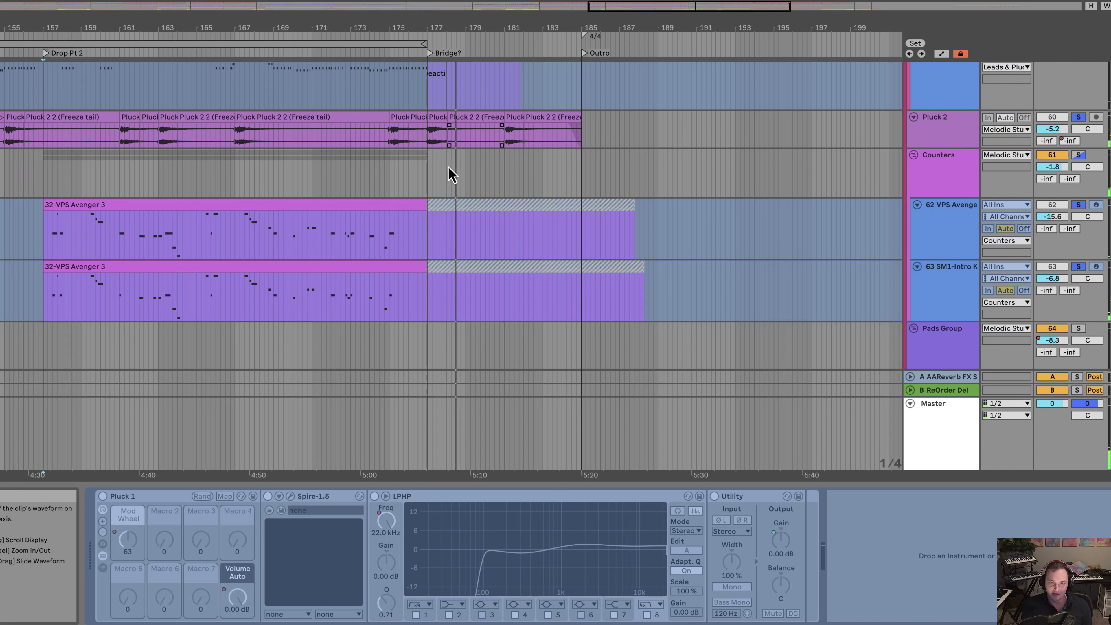
drag(427, 175, 582, 175)
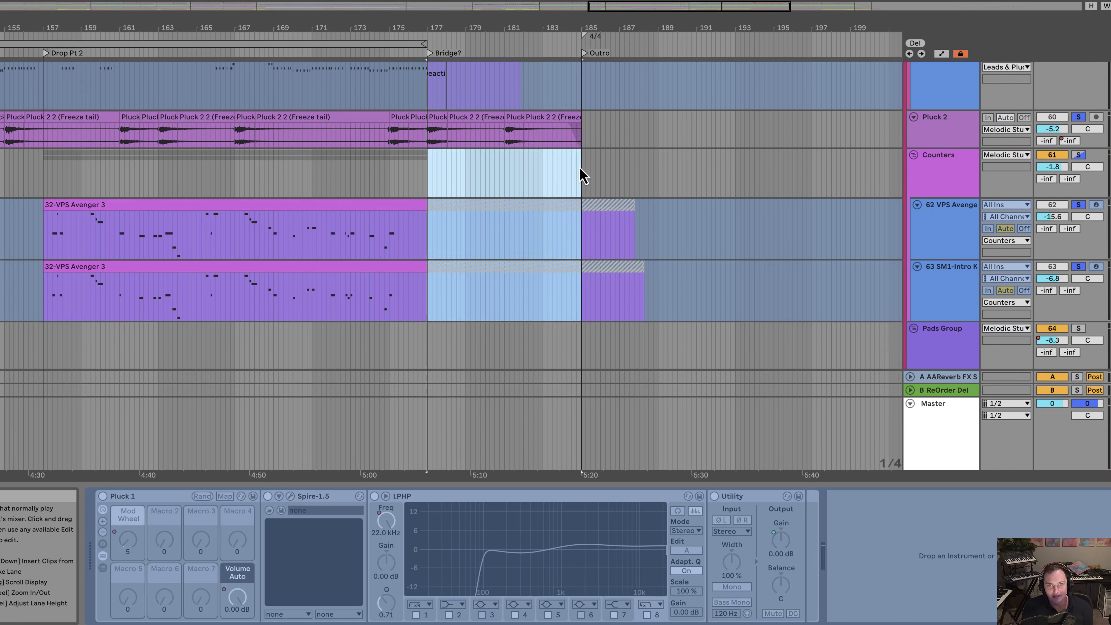
Step: Clear all solos, play the selected Bridge? section, and restart playback just before the Outro marker
click(1079, 116)
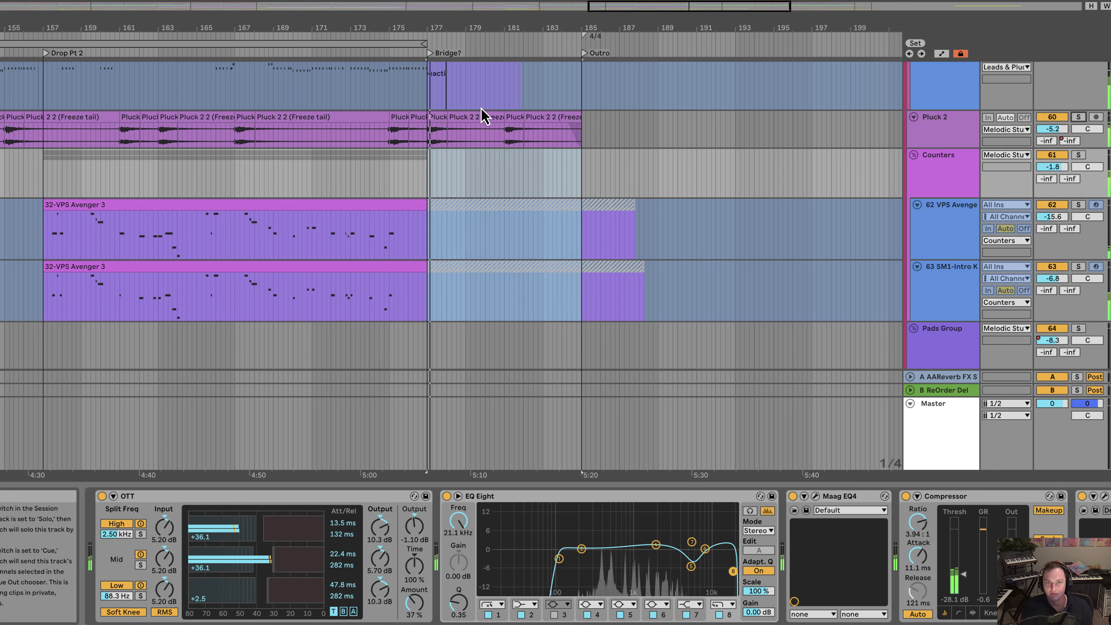
click(555, 178)
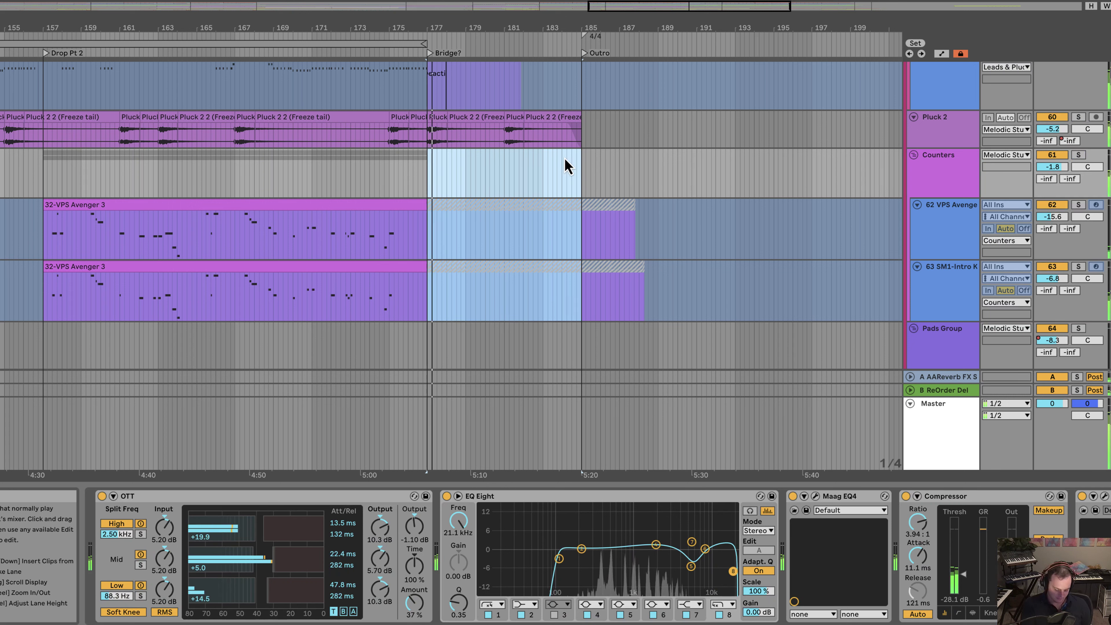
click(566, 173)
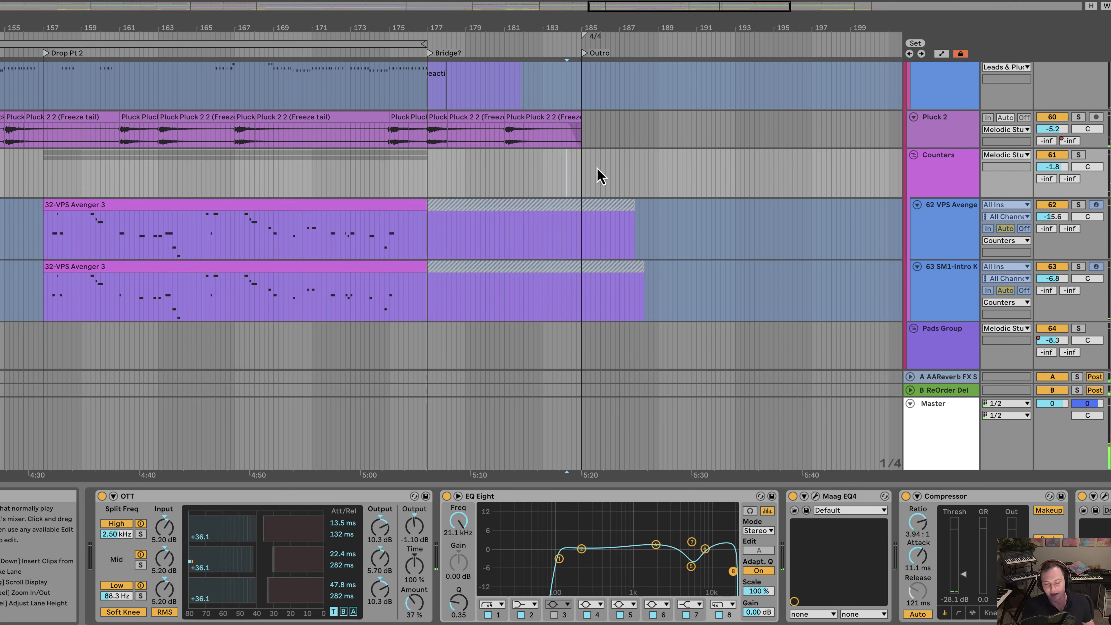
key(space)
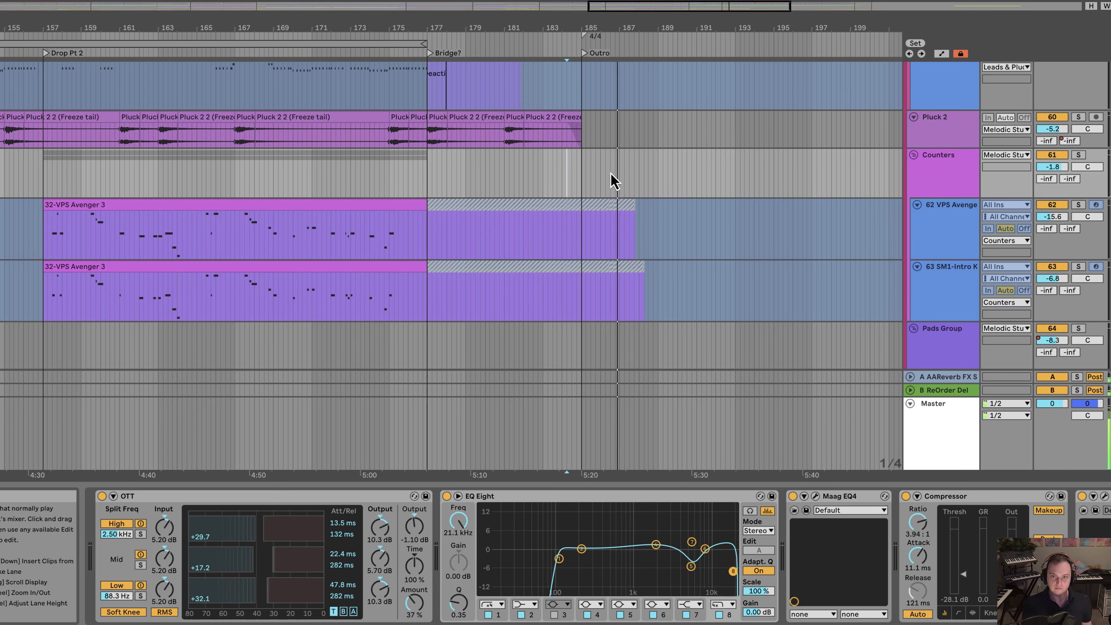
Step: Solo the MidBass 2 track and play it from the Outro marker at bar 185
scroll(587, 211, down, 5)
scroll(919, 183, up, 15)
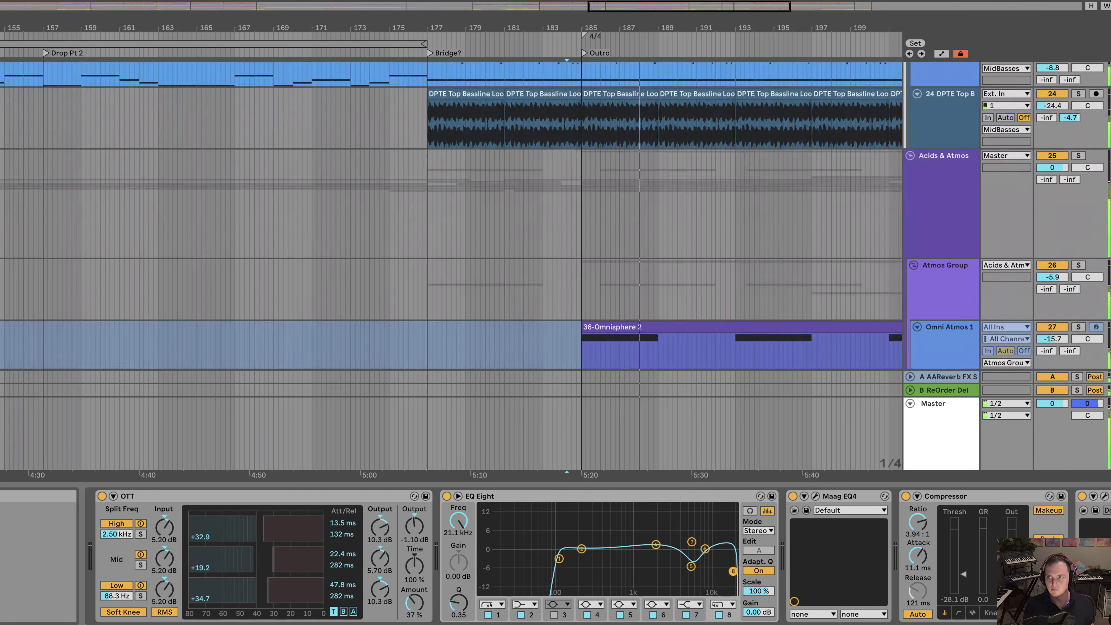
scroll(654, 232, down, 5)
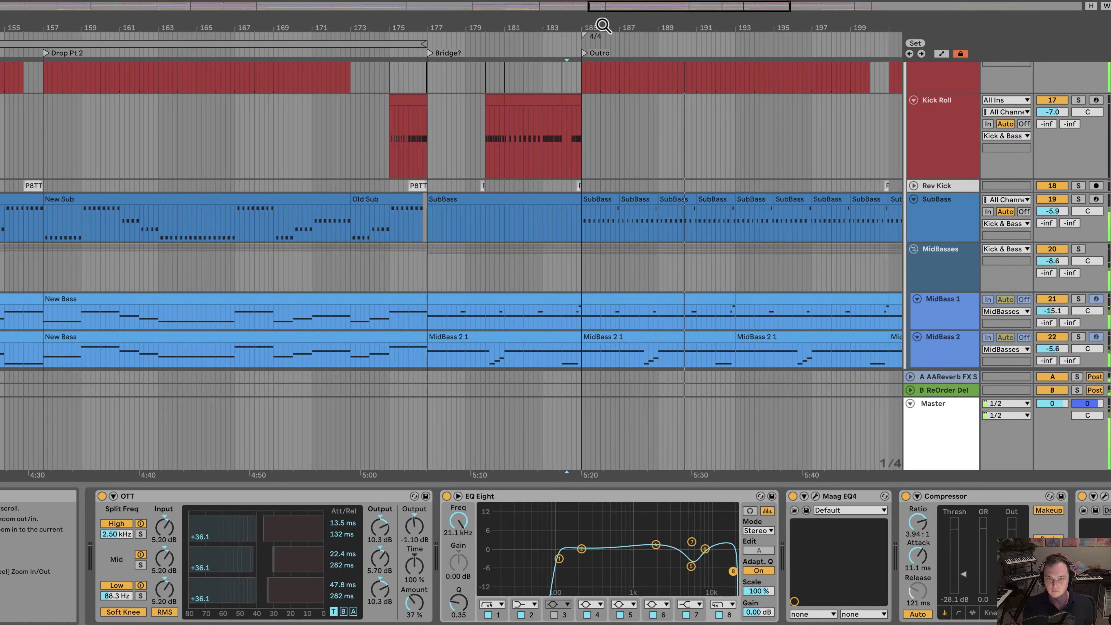
drag(595, 25, 437, 44)
scroll(459, 278, down, 3)
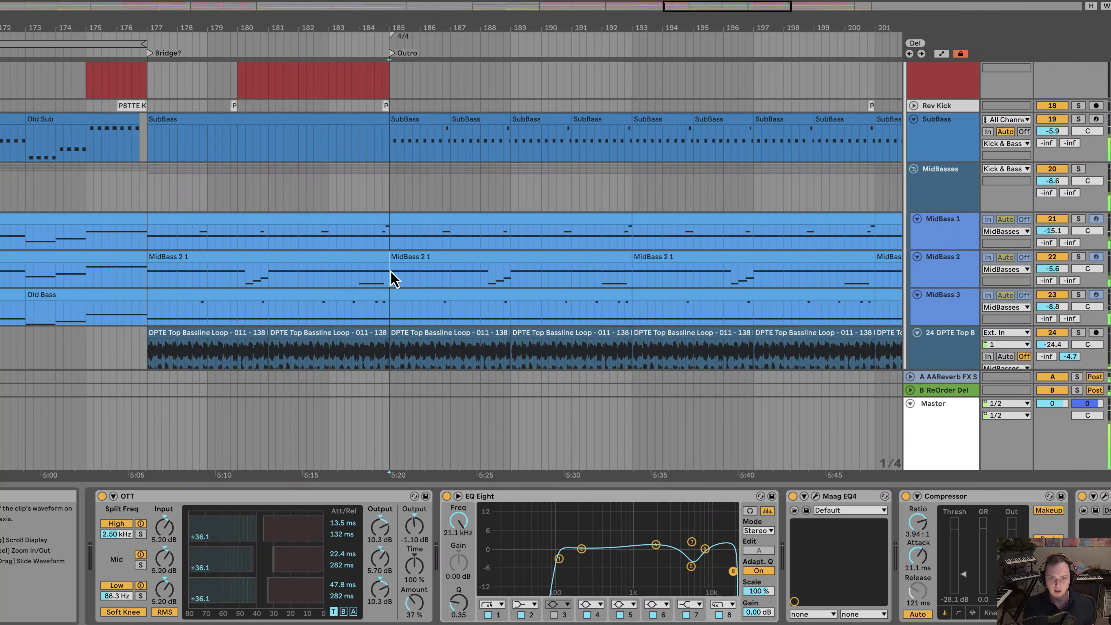
click(1037, 263)
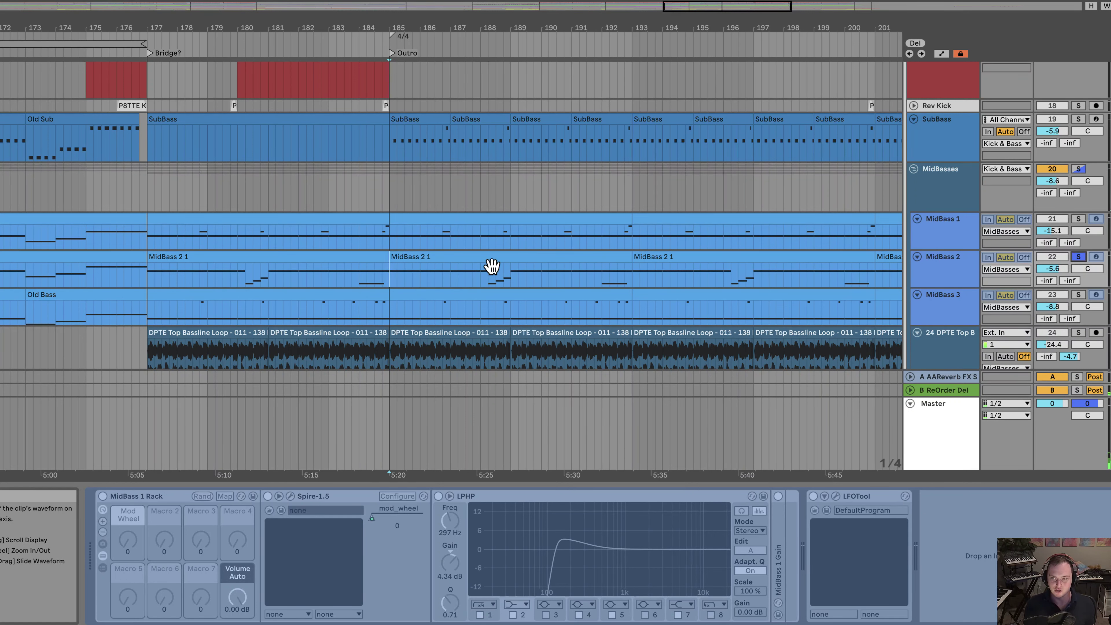
key(space)
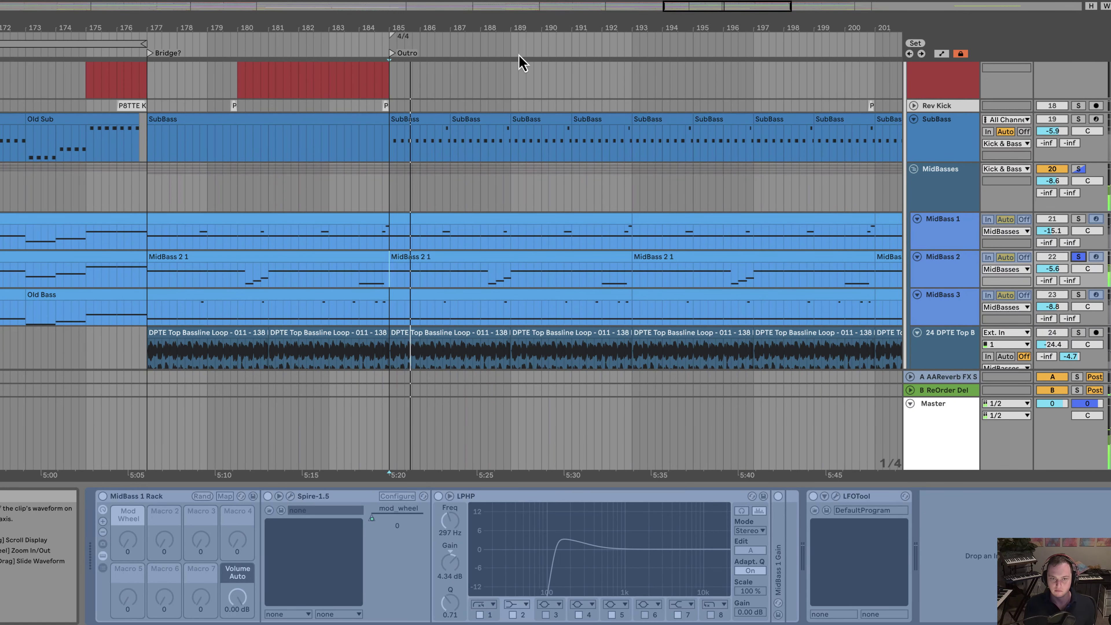
Step: Open the MidBass 2 clip that starts at the Outro and view its notes
scroll(478, 236, up, 3)
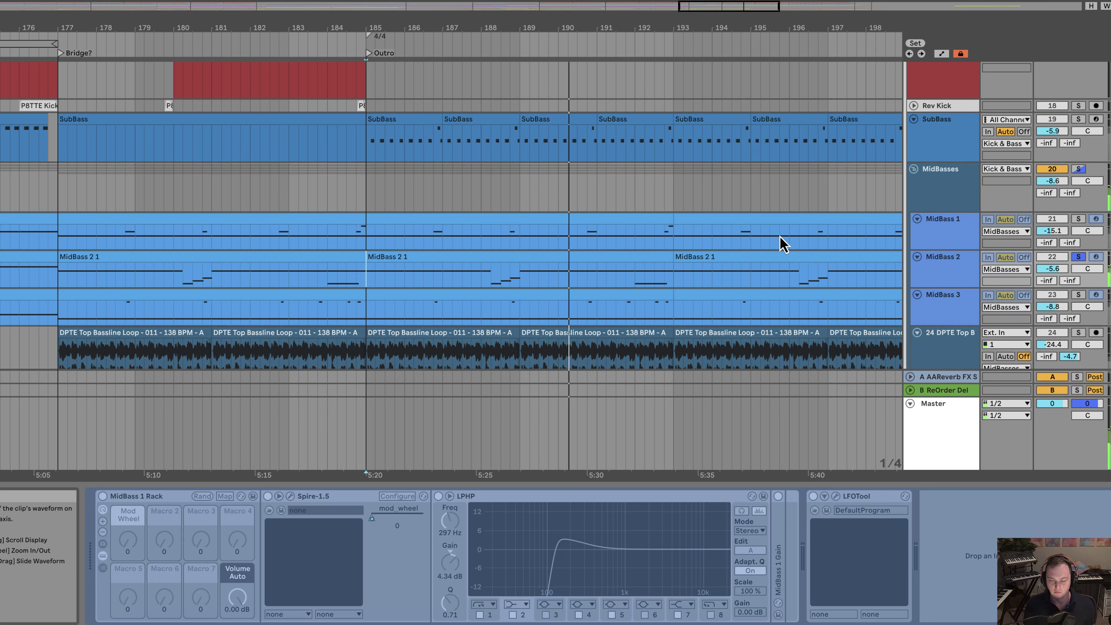
double_click(658, 266)
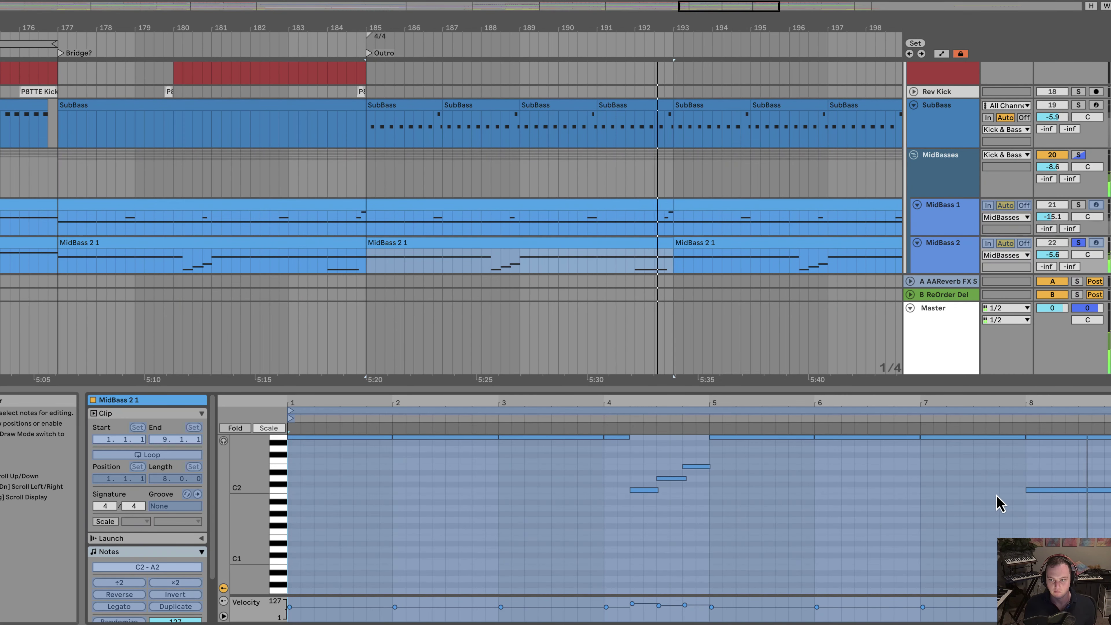
scroll(700, 197, down, 2)
Step: Solo the MidBass 1 track in place of MidBass 2 and play it from the Outro marker
click(365, 185)
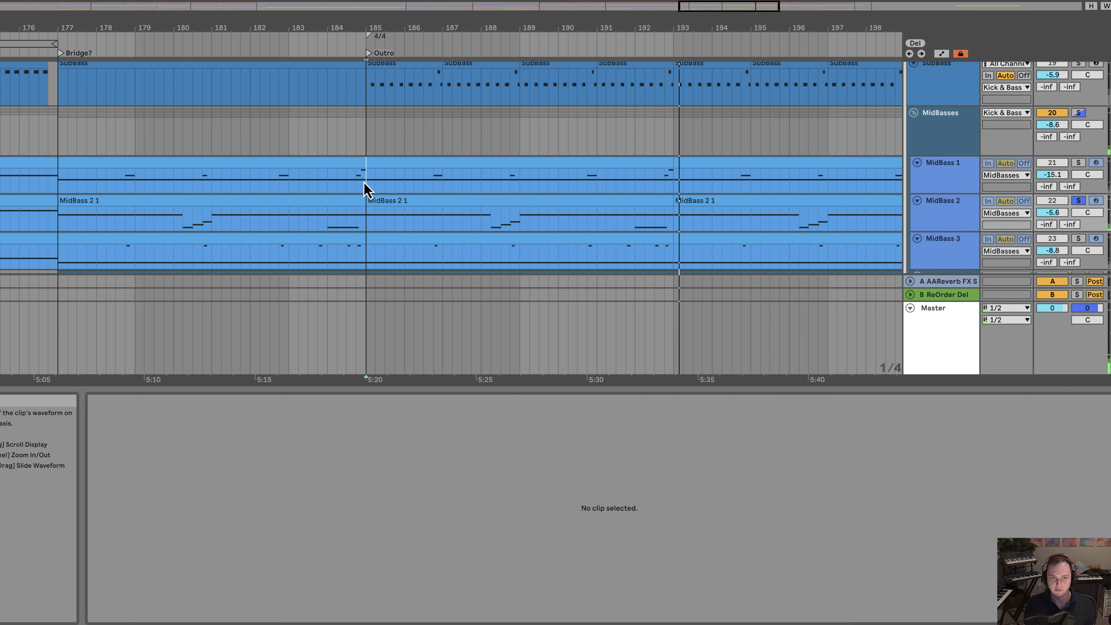
click(1078, 163)
key(space)
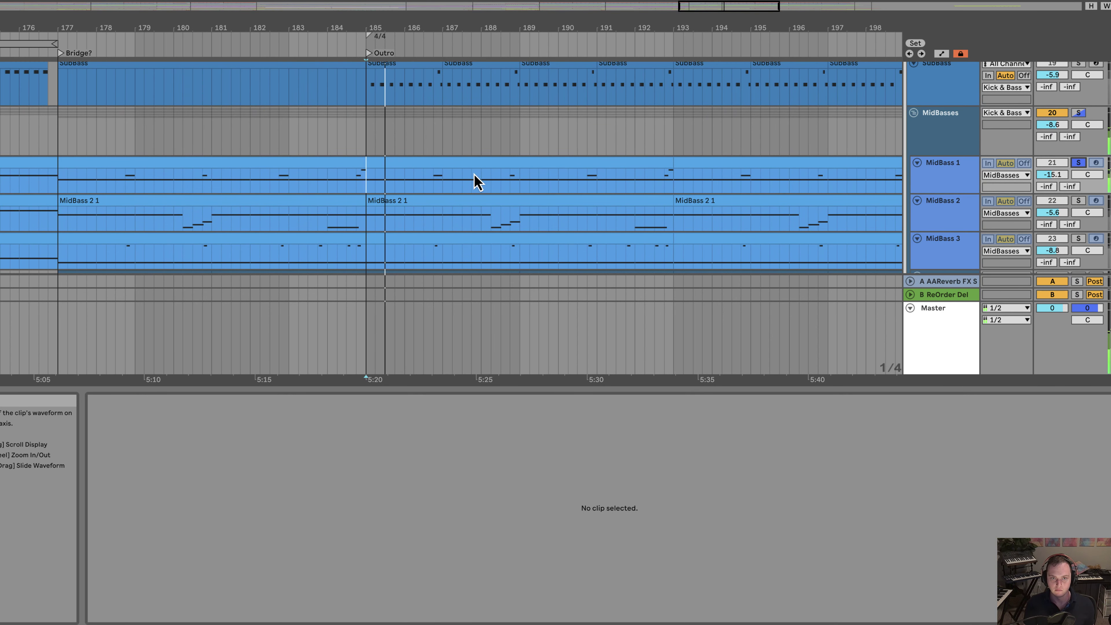
scroll(453, 228, down, 4)
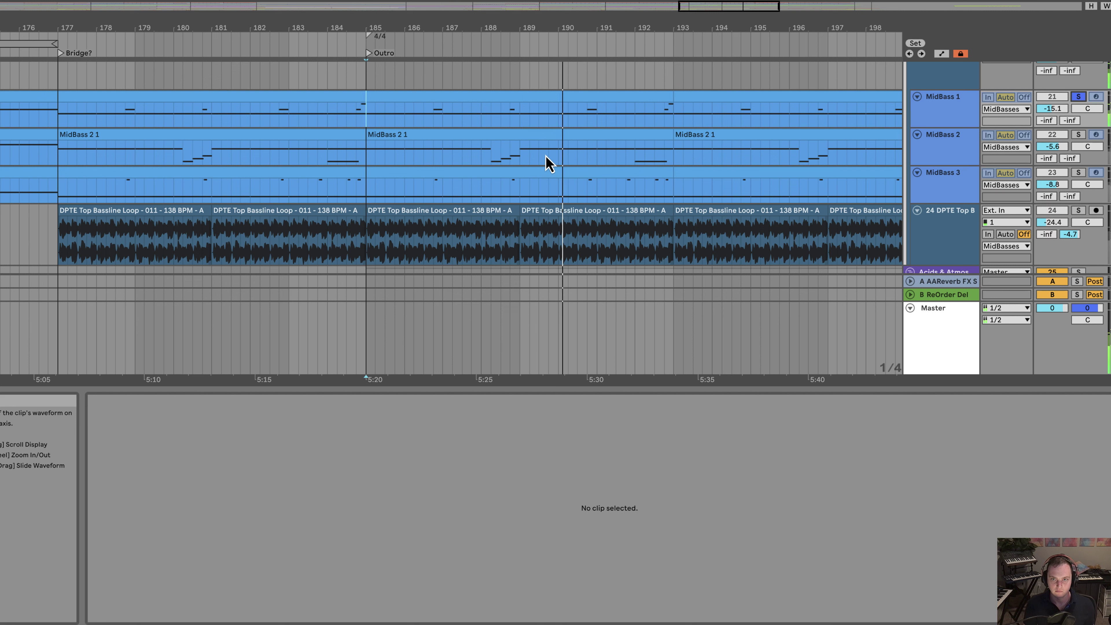
Step: Add MidBass 2 to the MidBass 1 solo, then audition MidBass 3 alone from the Outro with its clip notes open
click(1078, 134)
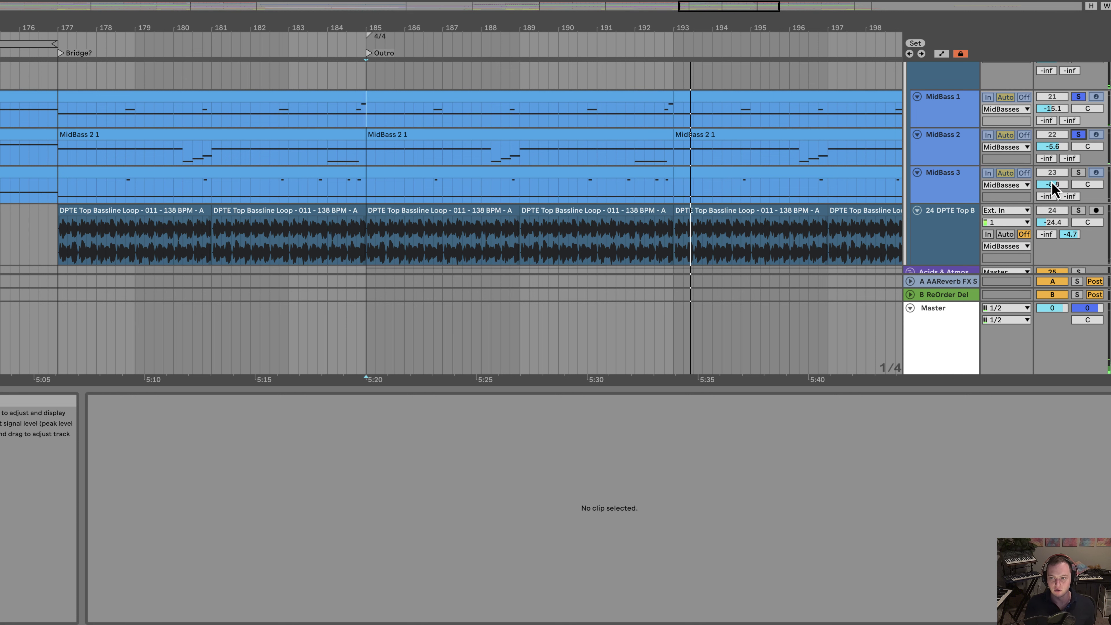
click(375, 193)
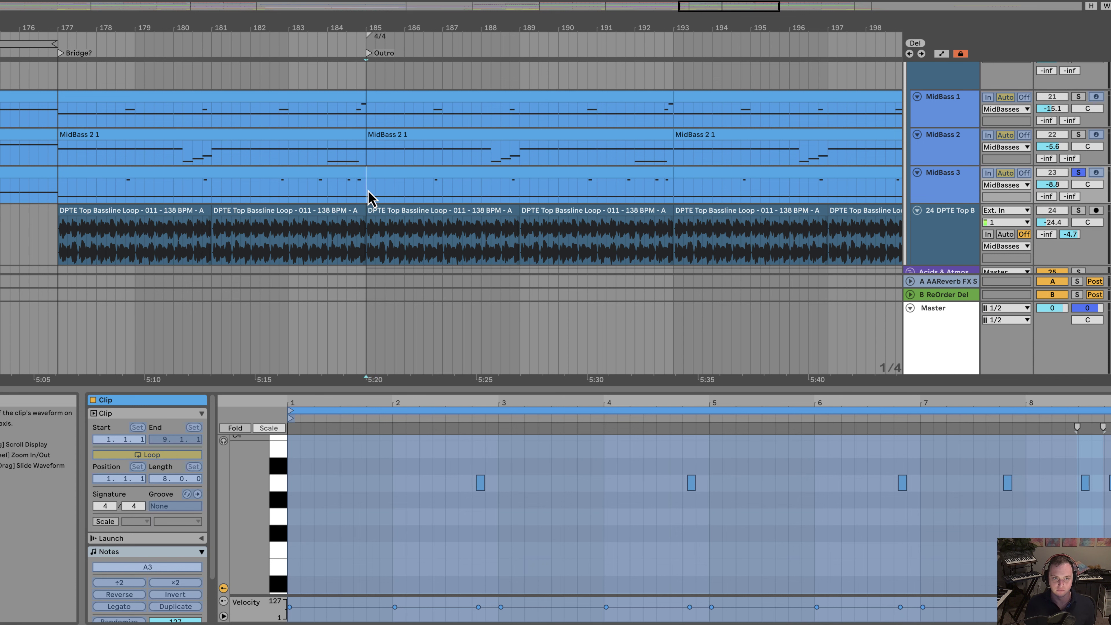
scroll(391, 196, down, 1)
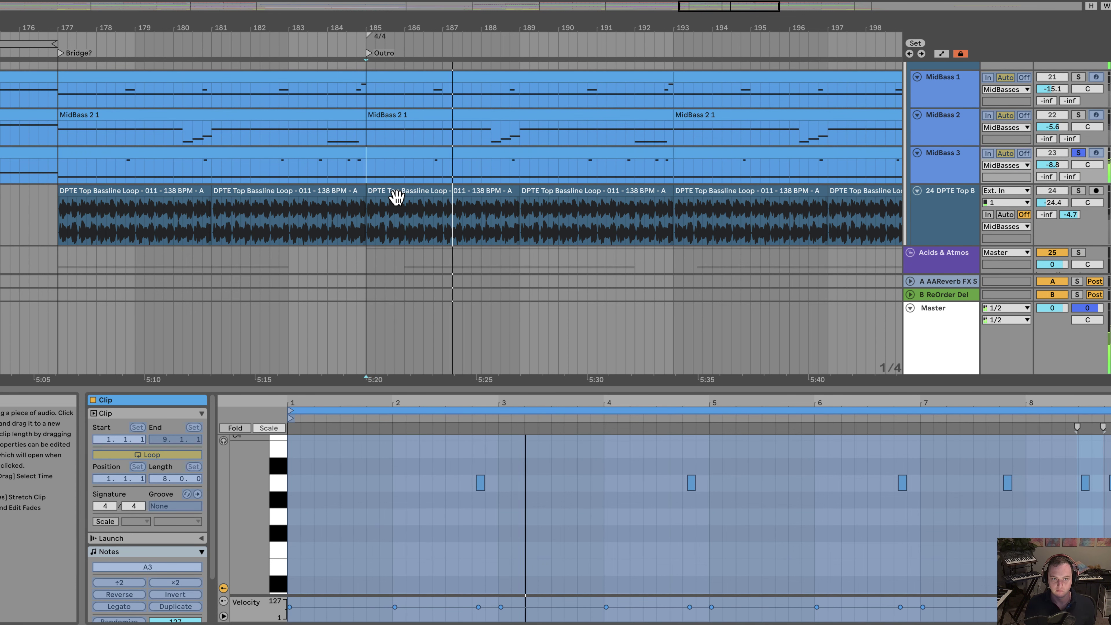
scroll(562, 499, down, 5)
scroll(562, 499, up, 5)
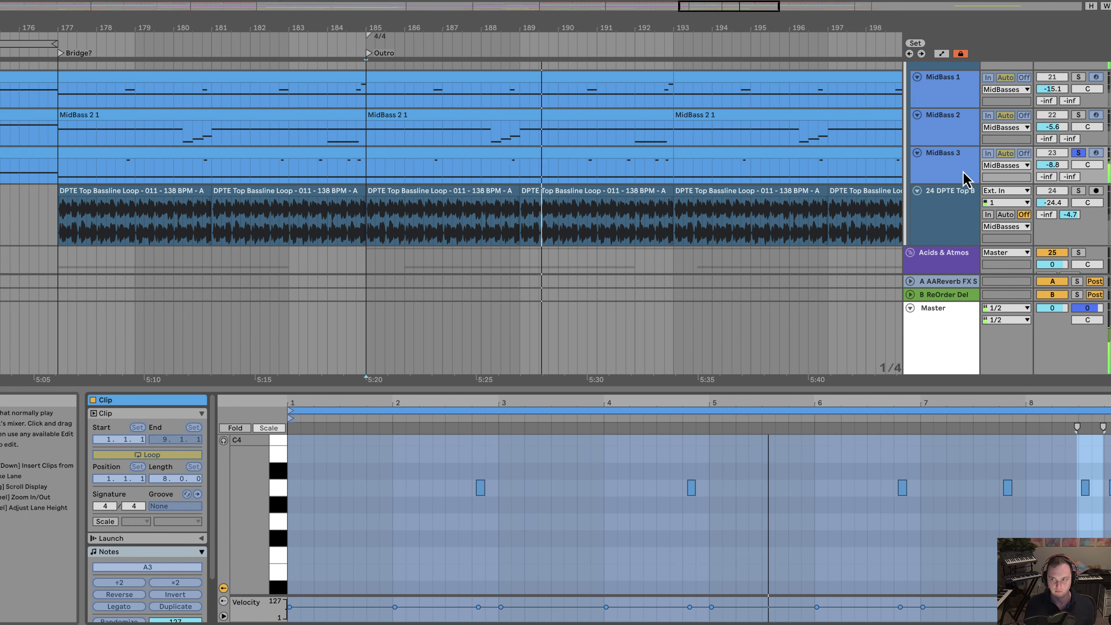
Step: Add MidBass 2, MidBass 1 and the DPTE Top Bassline track to the MidBass 3 solo, restarting playback at the Outro
click(1078, 115)
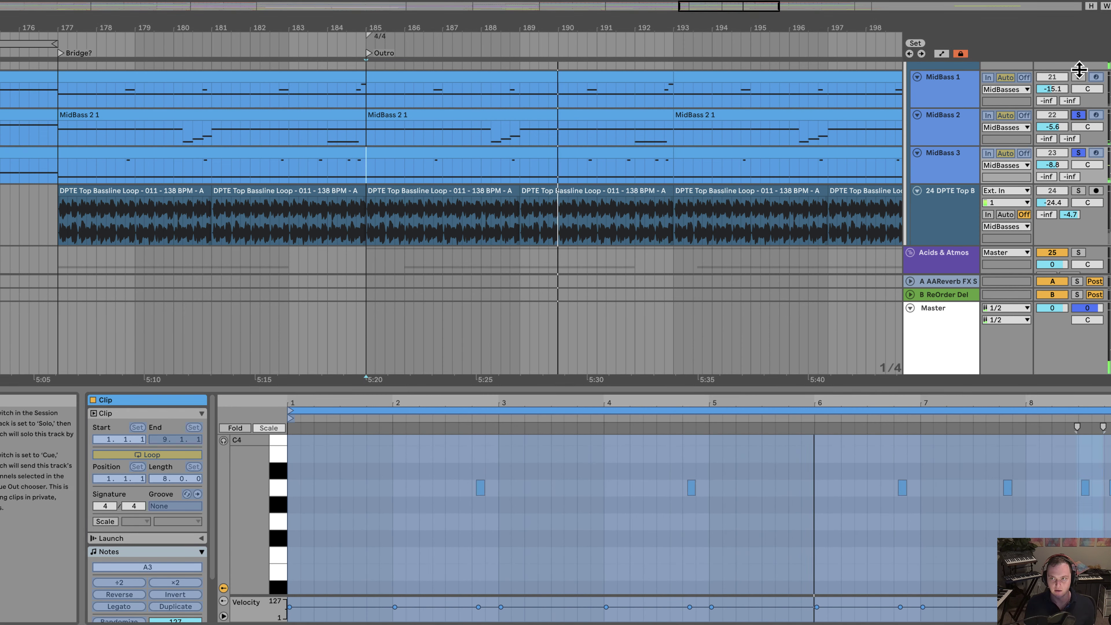
click(369, 142)
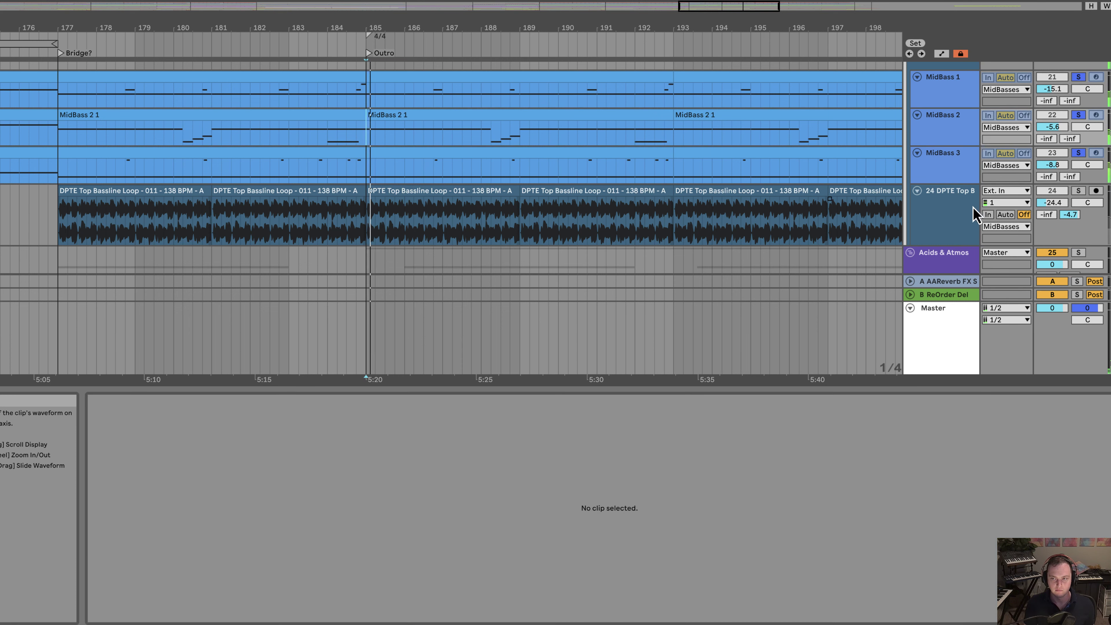
click(1076, 191)
Step: Add the SubBass and Kick tracks to the mid bass solo and listen on through the Outro
scroll(707, 194, up, 10)
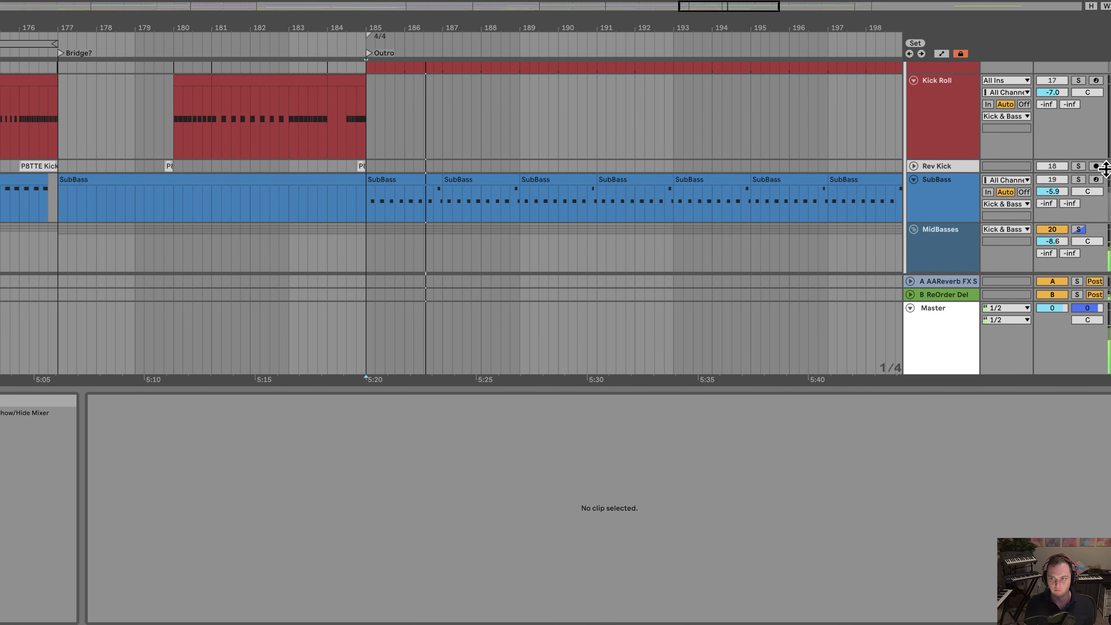
click(1078, 180)
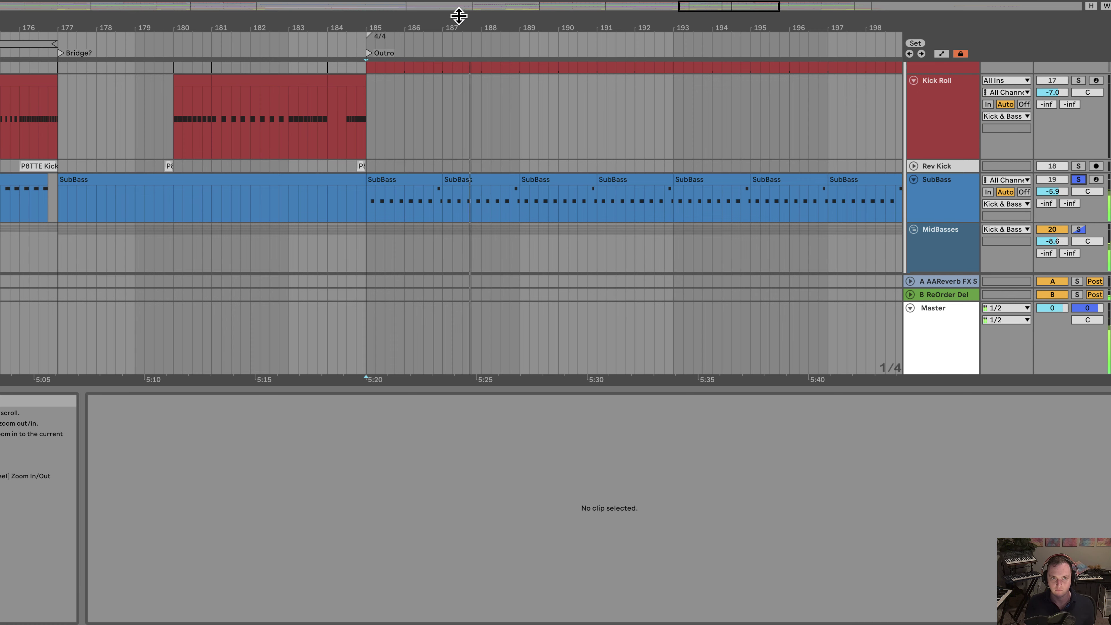
drag(459, 15, 459, 25)
scroll(1006, 131, up, 3)
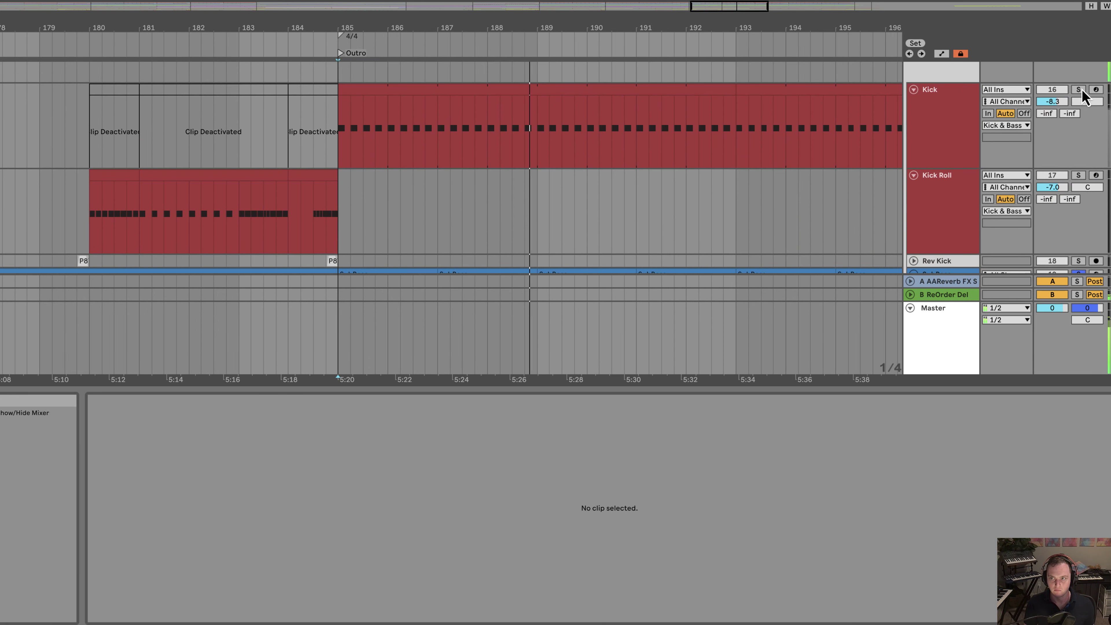
scroll(558, 199, down, 5)
scroll(576, 199, down, 3)
scroll(575, 199, down, 2)
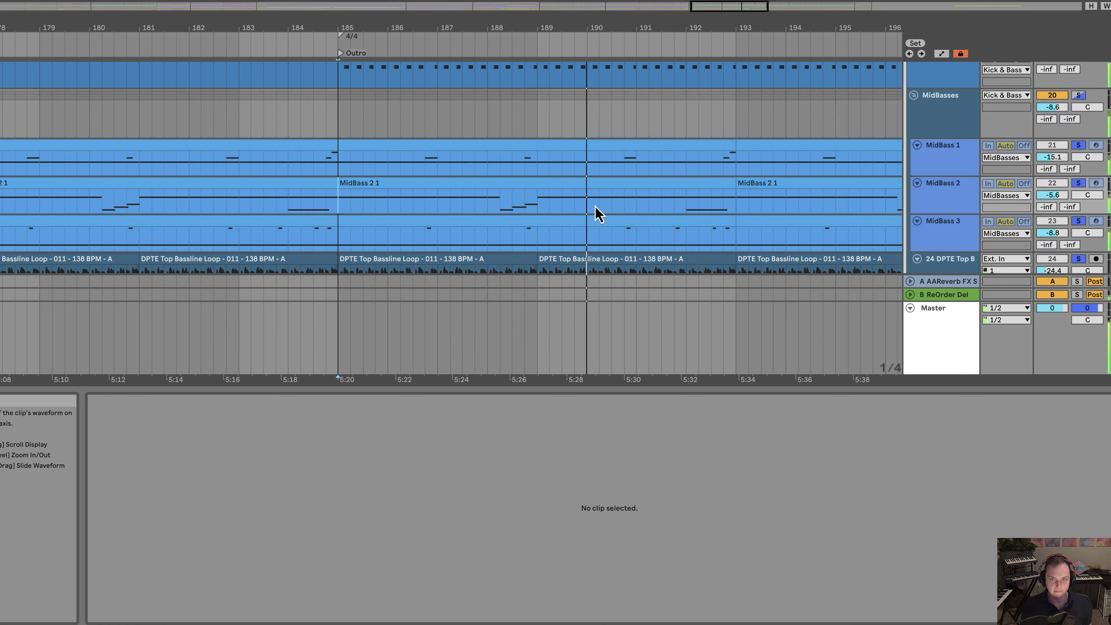
scroll(596, 214, up, 3)
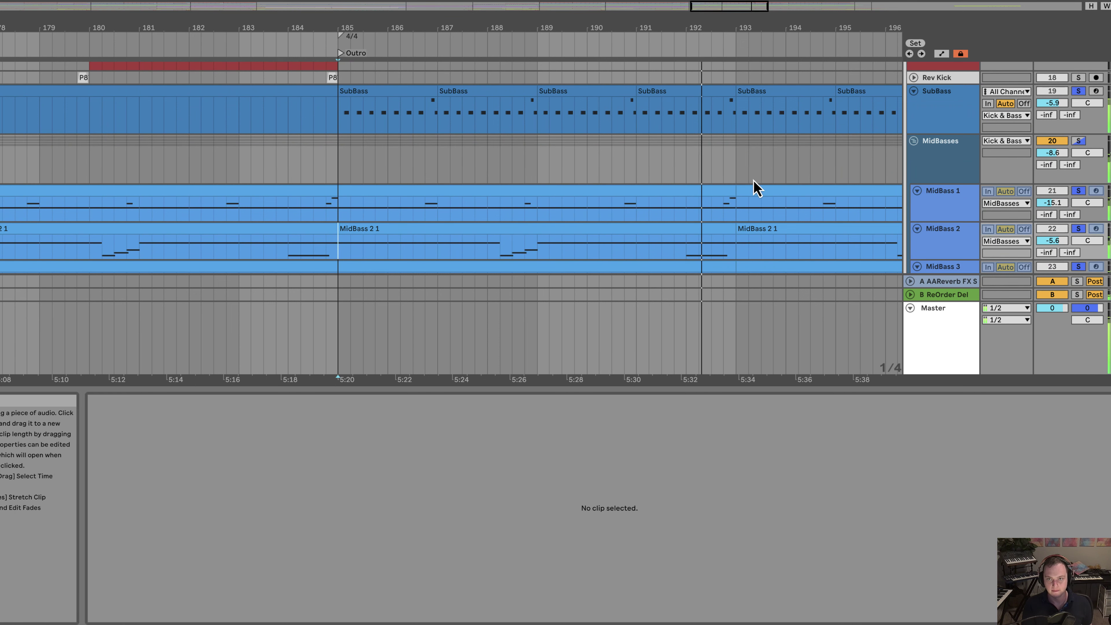
Step: Expand the Perc & Loops group and the Loop 1 track to view the Outro's percussion and loop layers
scroll(754, 186, down, 10)
scroll(717, 193, down, 15)
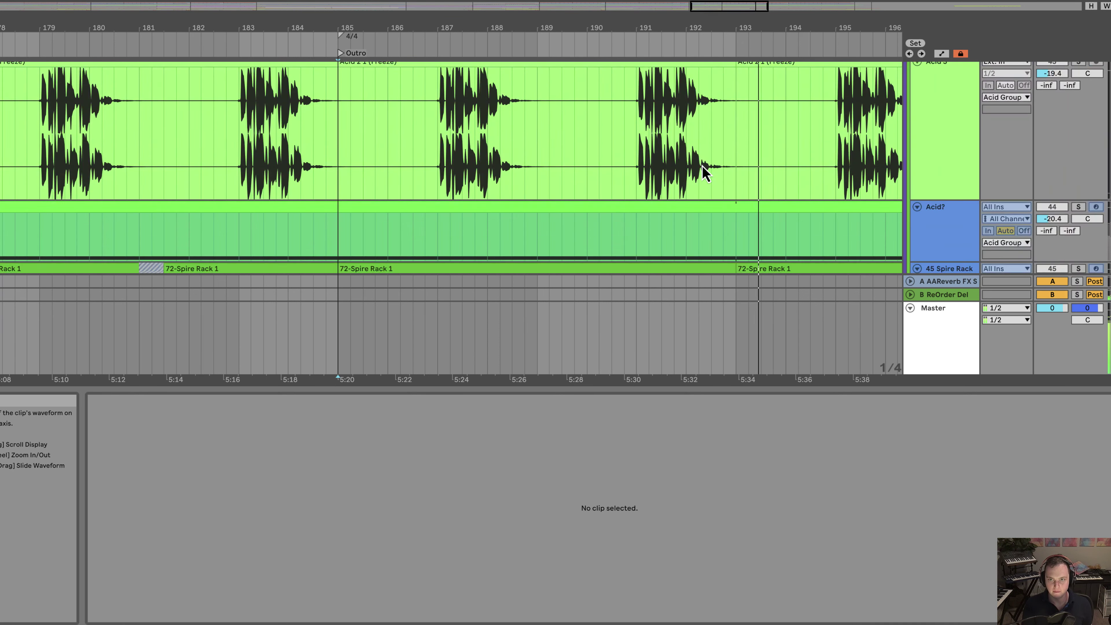
scroll(1098, 151, down, 20)
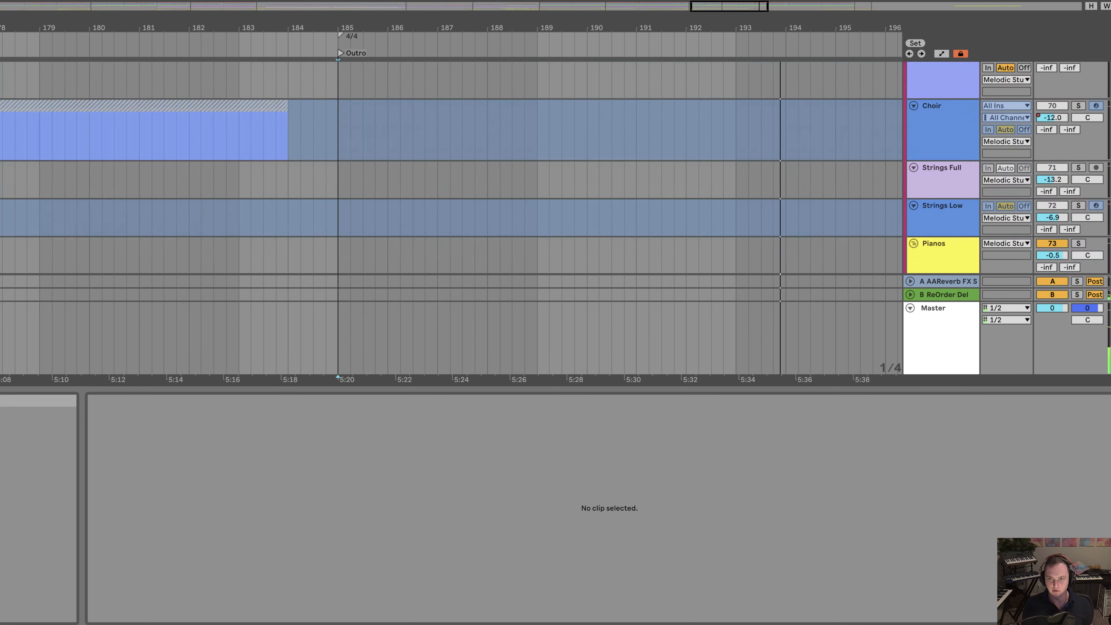
scroll(556, 168, down, 10)
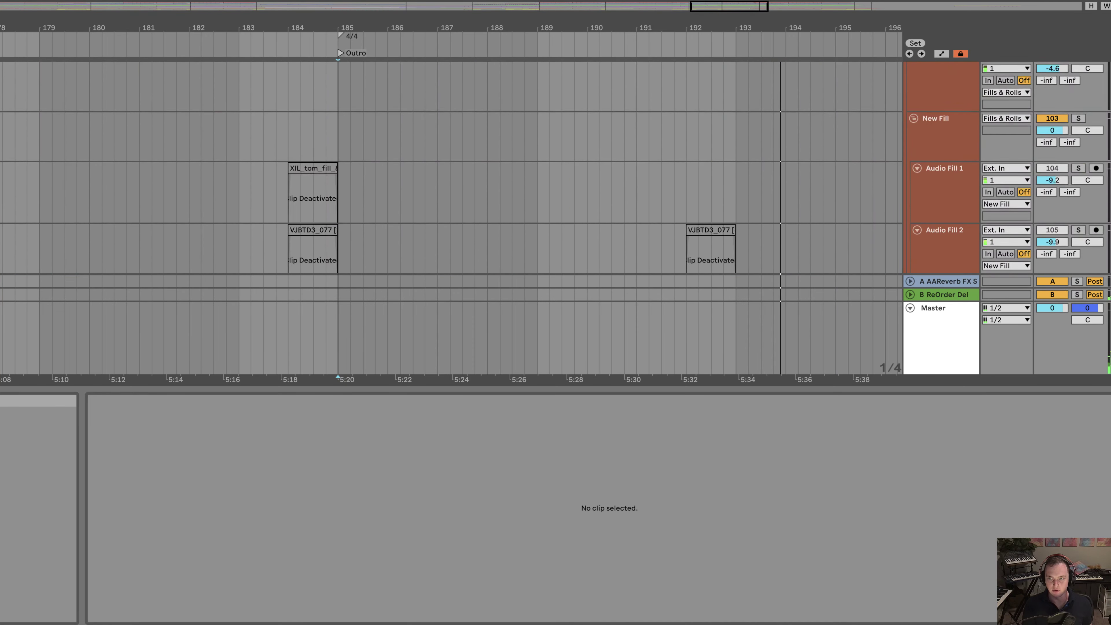
scroll(451, 168, up, 20)
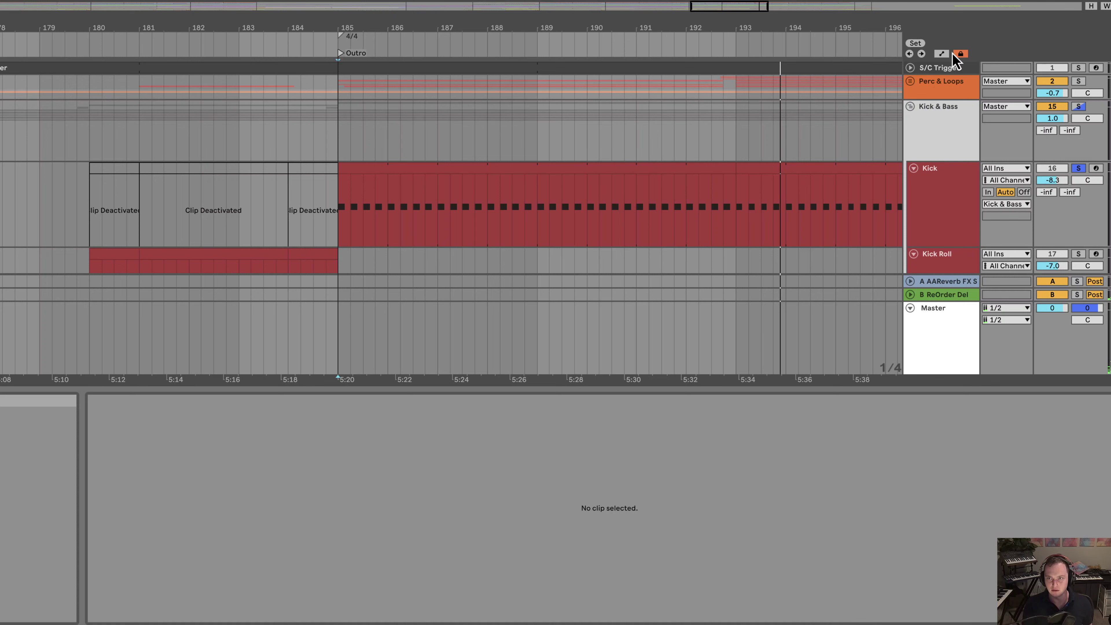
click(911, 81)
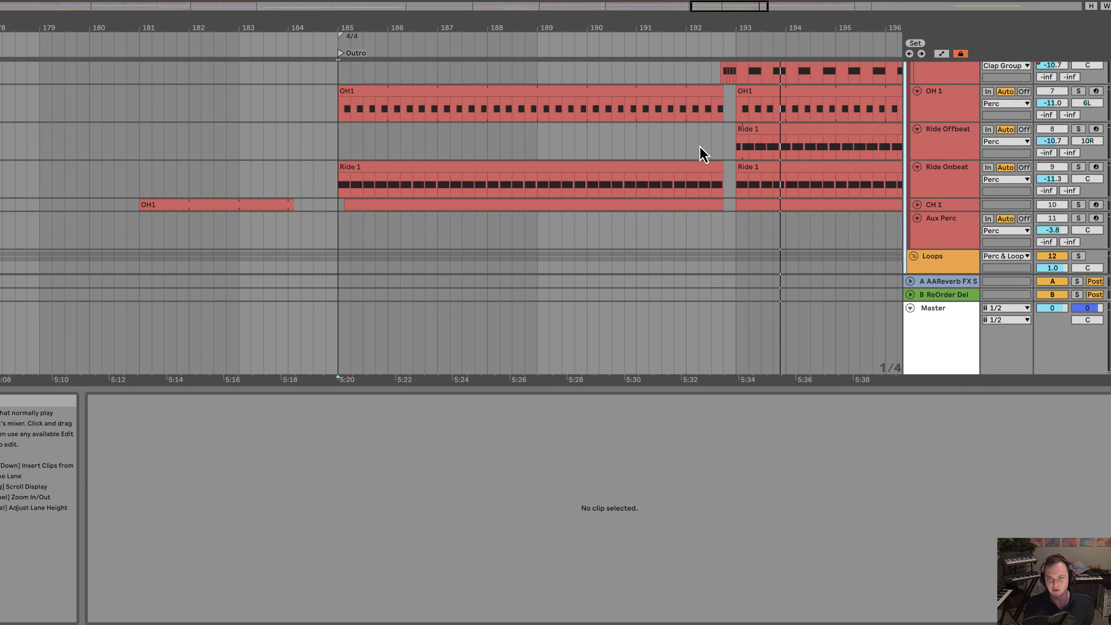
scroll(703, 153, down, 2)
scroll(665, 153, up, 3)
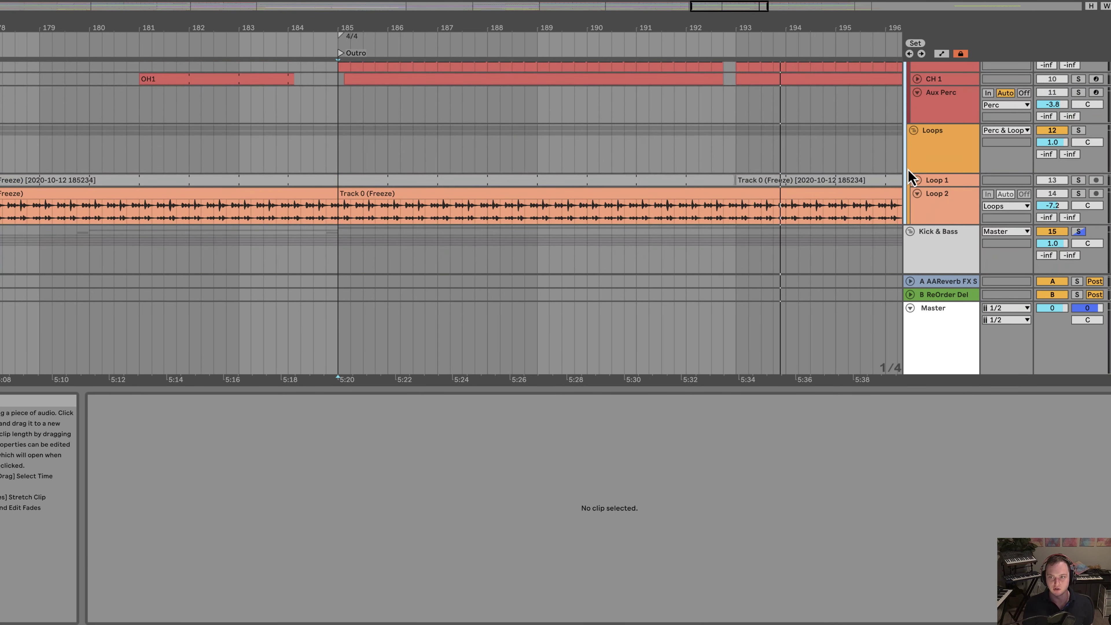
click(917, 180)
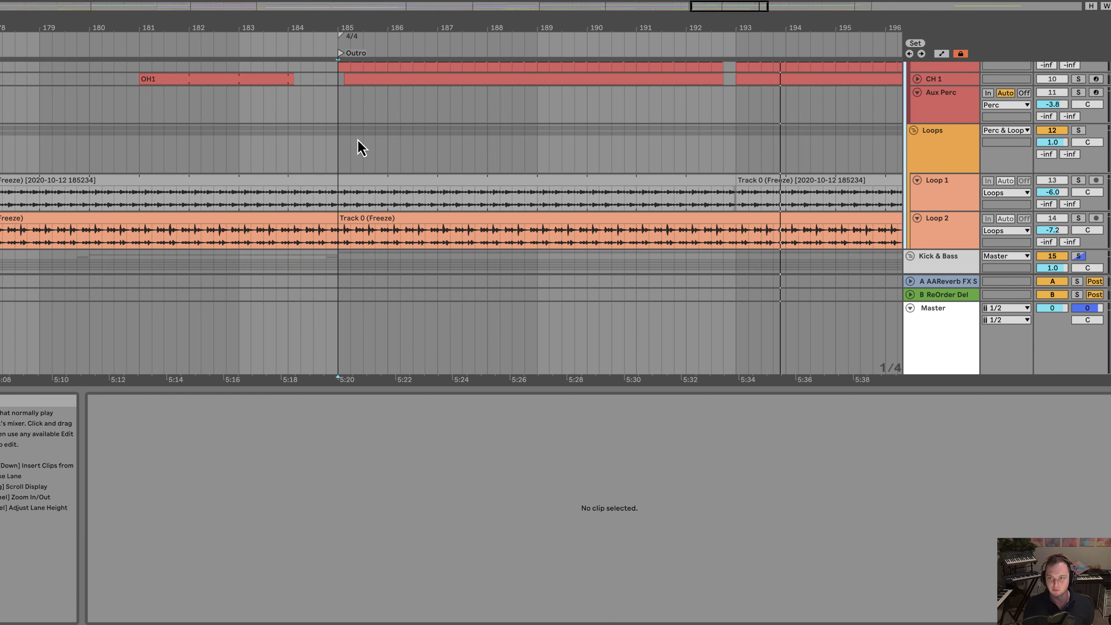
scroll(532, 149, up, 4)
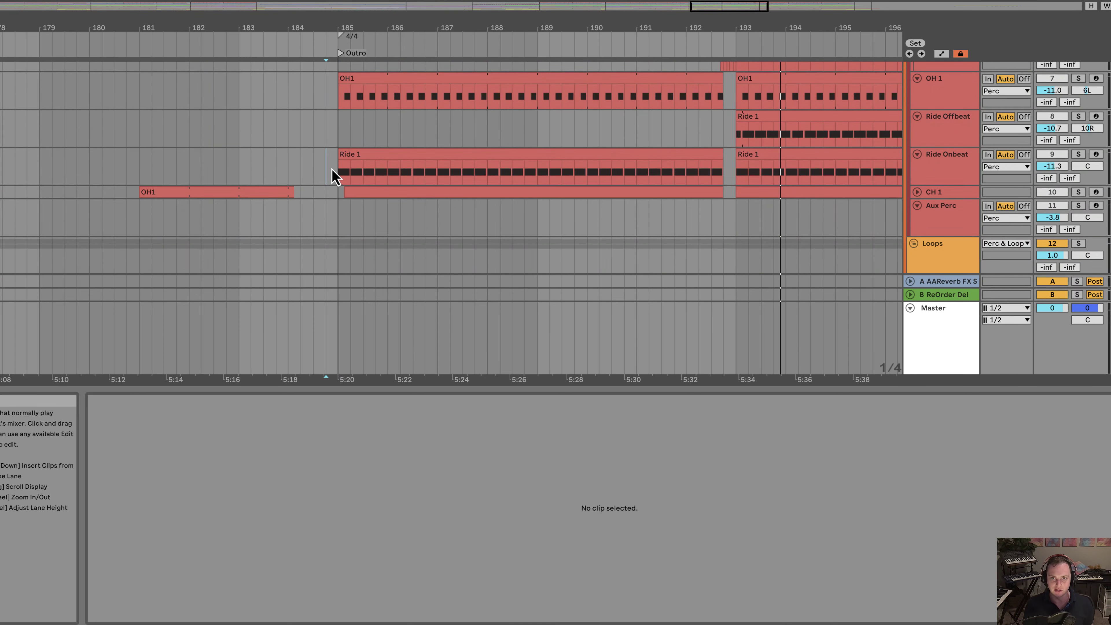
Step: Solo Ride Onbeat from the Outro marker, then add OH 1 to the solo and restart playback
click(339, 176)
click(1074, 157)
key(space)
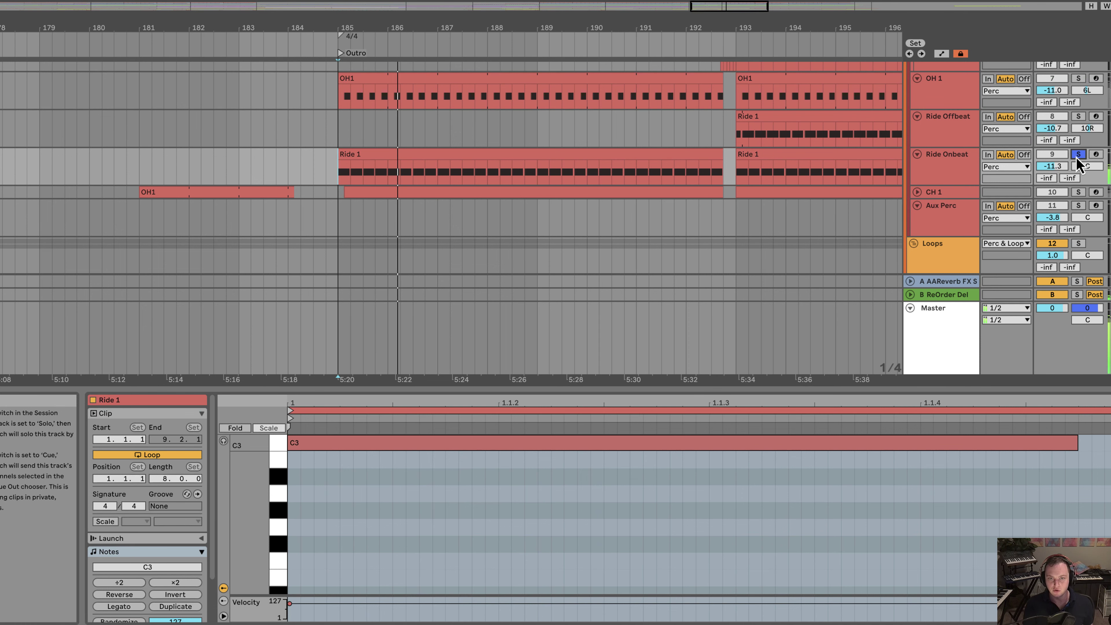
key(space)
click(1078, 79)
key(space)
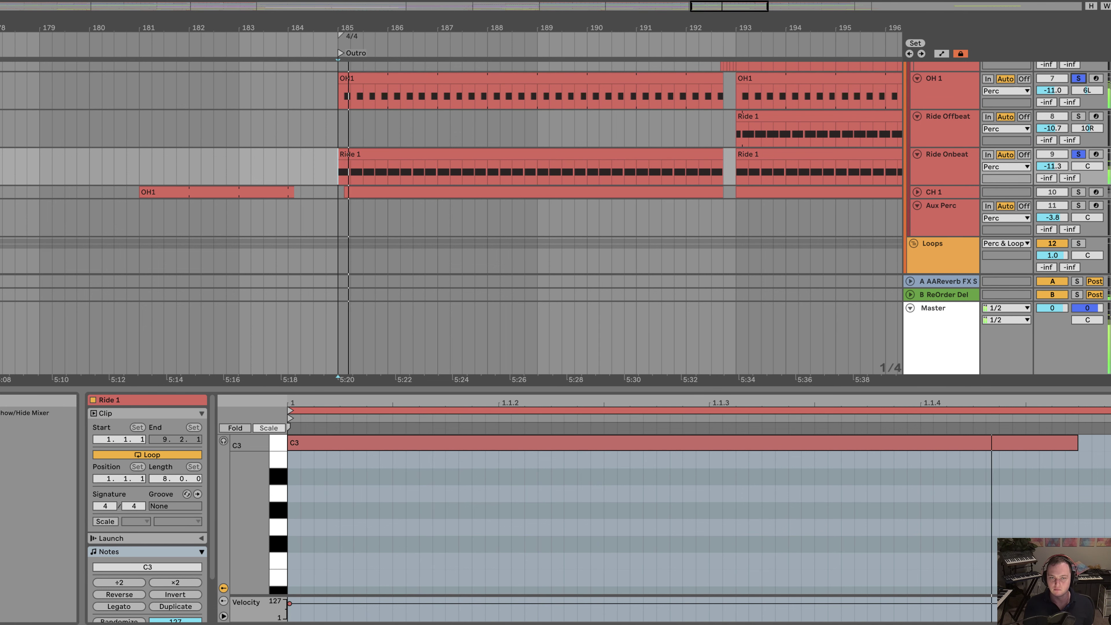
Step: Add Ride Offbeat to the solo and play it from the start of Drop Pt 2
drag(496, 20, 504, 191)
click(581, 139)
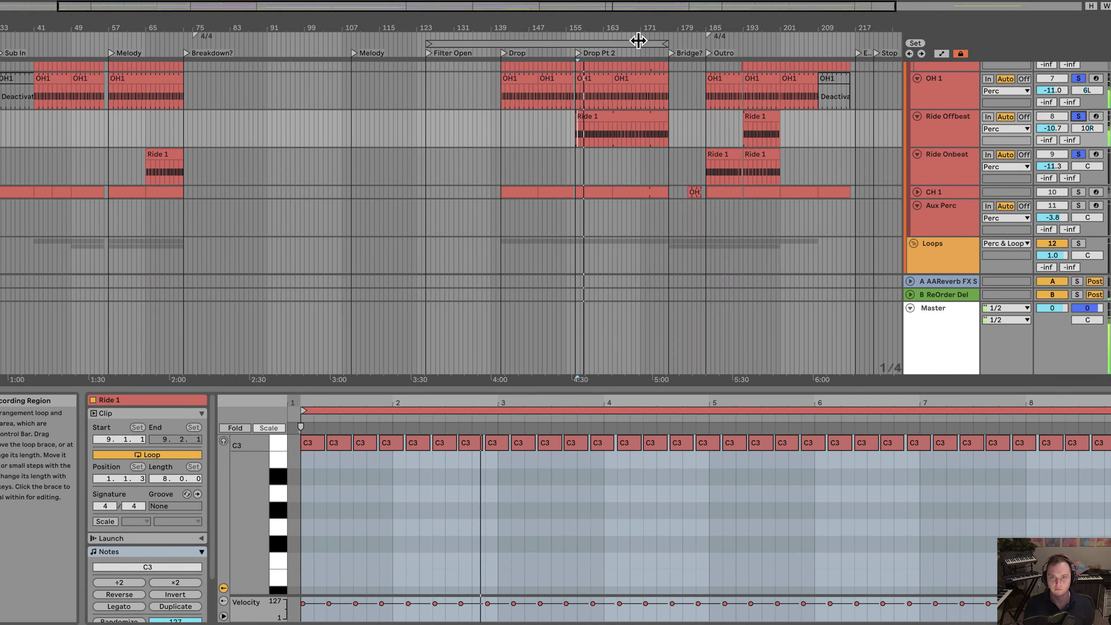
drag(637, 33, 639, 105)
Step: Solo the whole Perc & Loops group and listen to its layers together through Drop Pt 2
scroll(481, 179, up, 5)
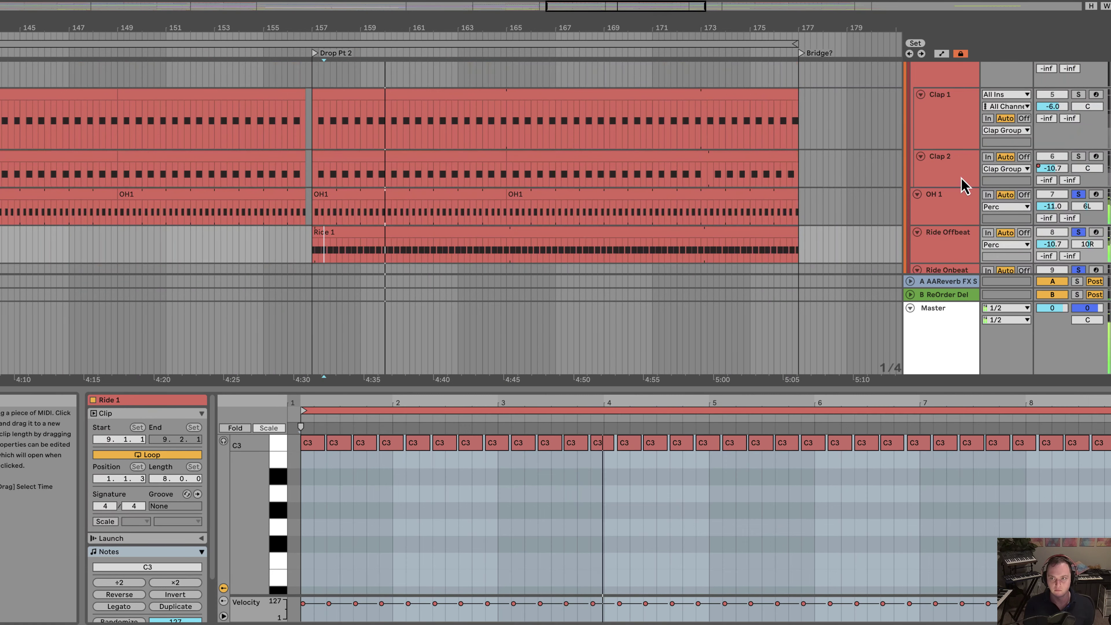
scroll(980, 174, up, 5)
scroll(979, 174, up, 2)
scroll(532, 204, down, 10)
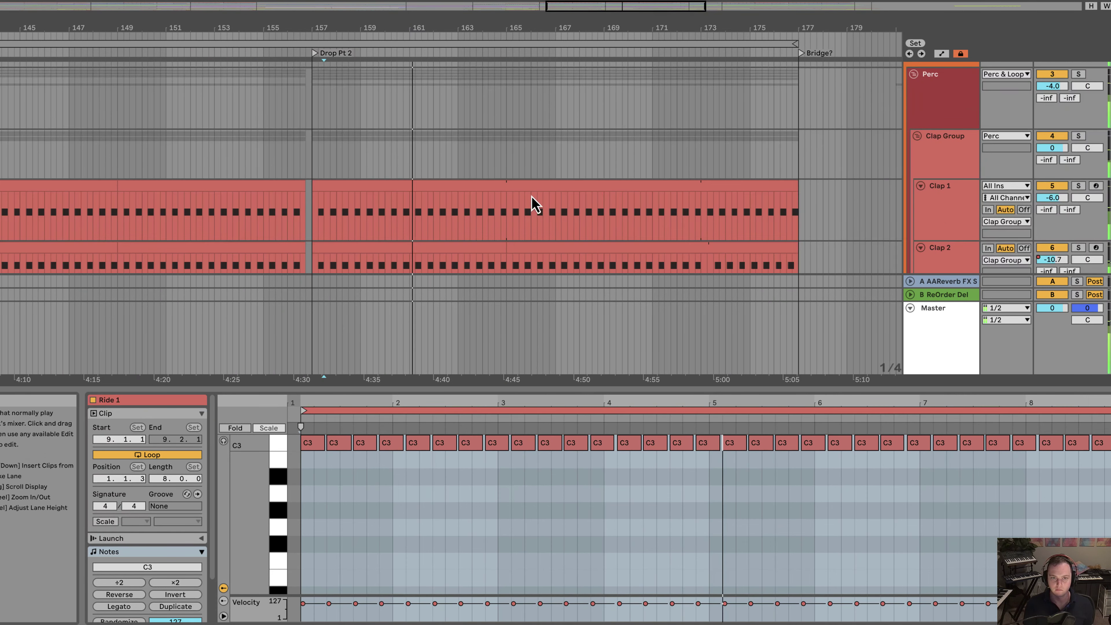
scroll(523, 193, down, 10)
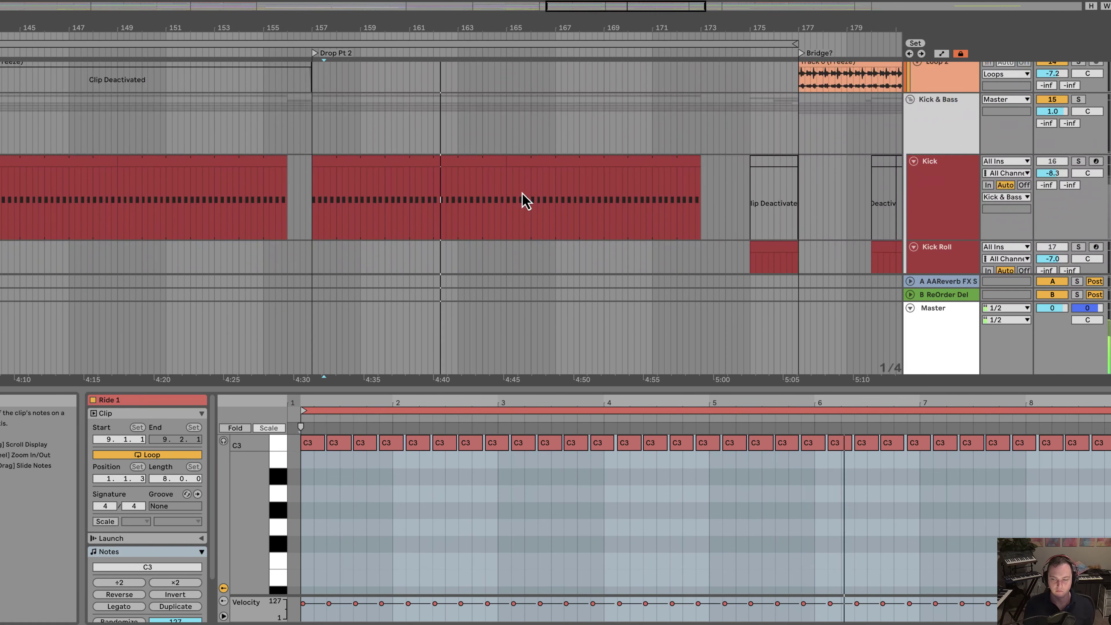
scroll(523, 191, up, 10)
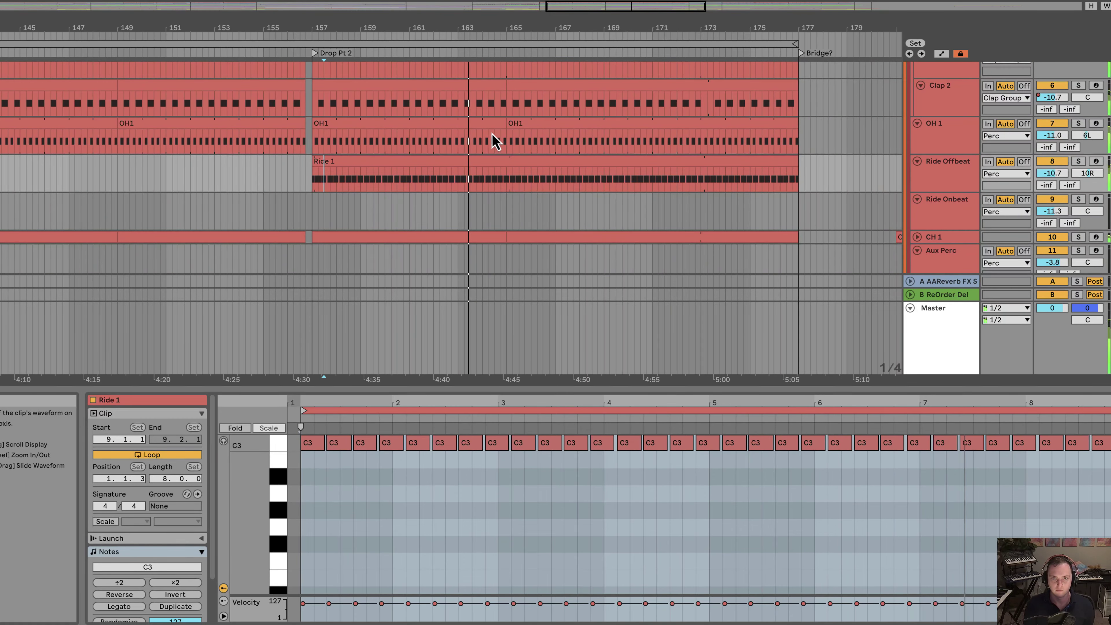
Step: View the device chain of the OH 1 track, followed by the effects on the Clap Group
click(929, 182)
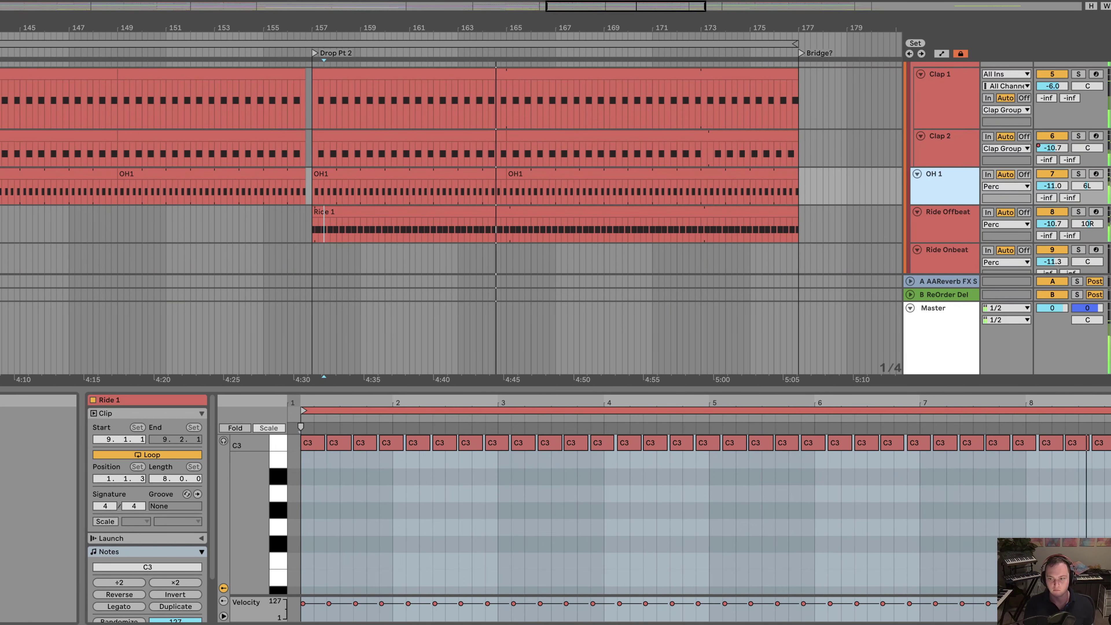
key(shift+Tab)
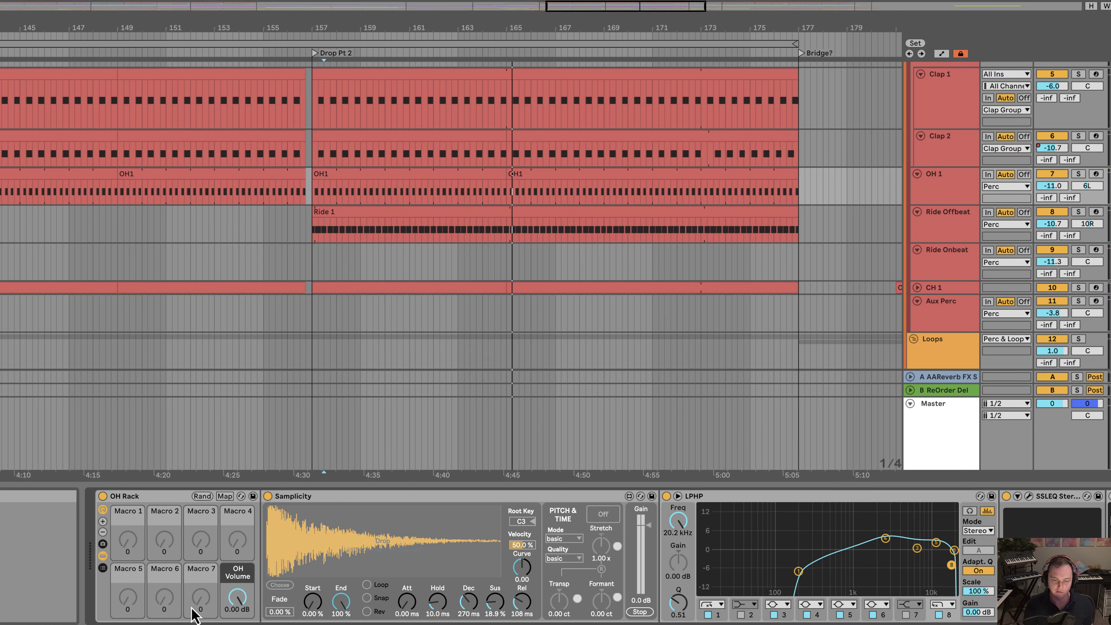
scroll(931, 164, up, 5)
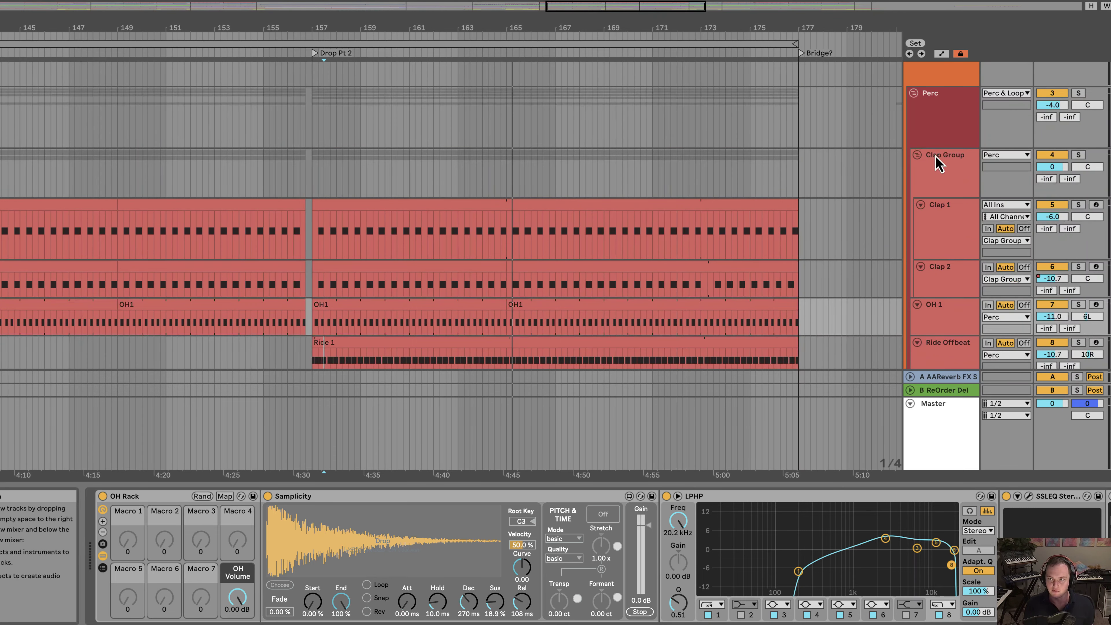
click(937, 160)
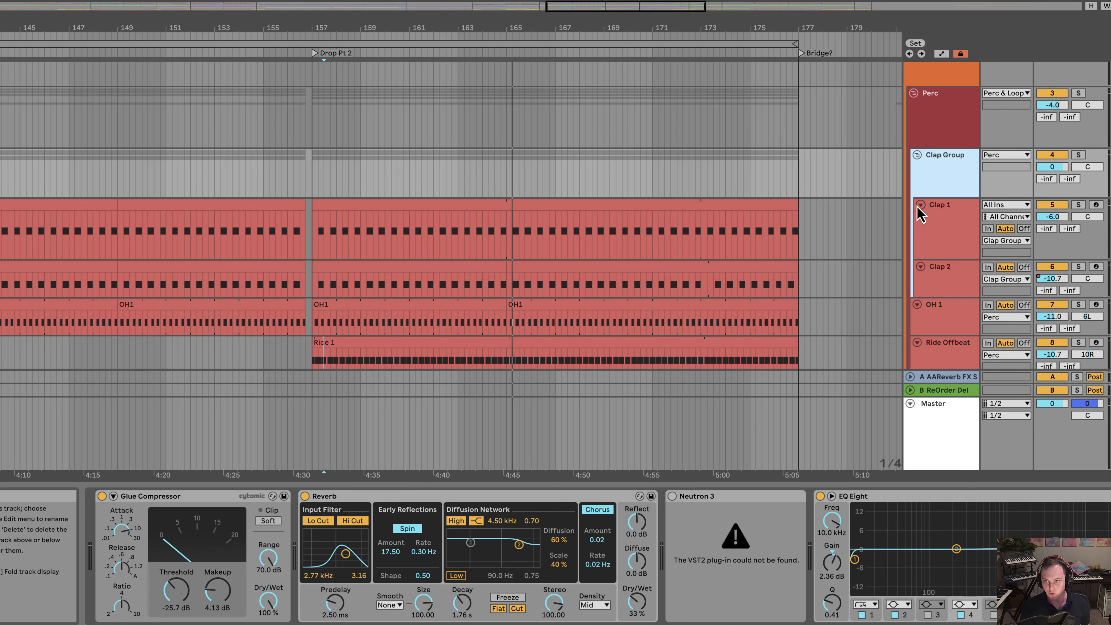
Step: Expand and solo the CH 1 track, play it from Drop Pt 2 and examine its device chain
scroll(622, 245, down, 8)
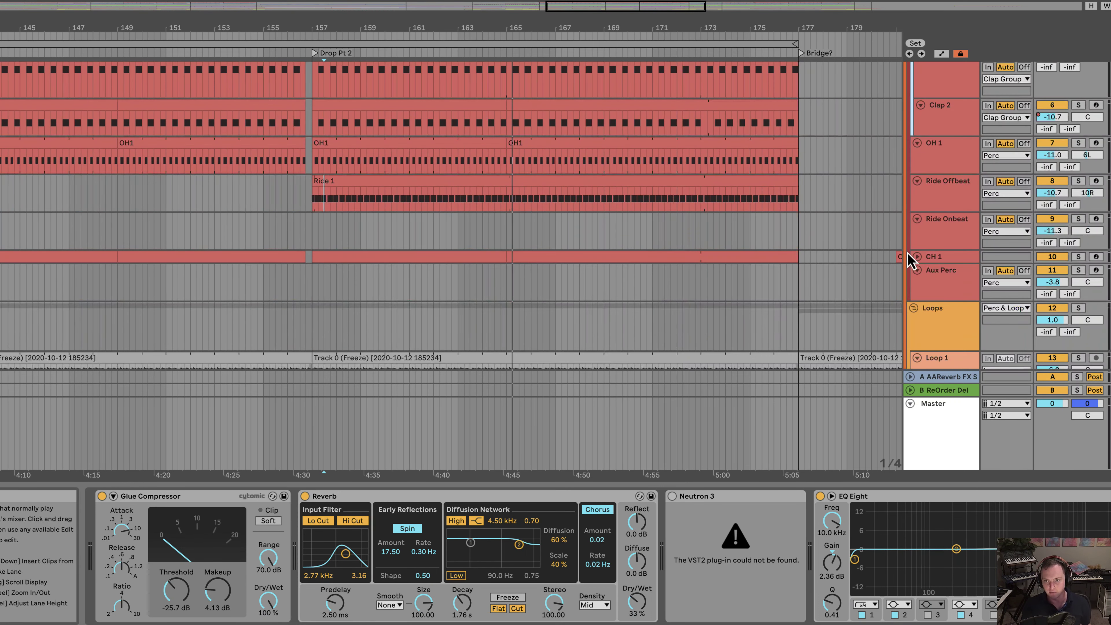
click(917, 256)
click(1078, 257)
key(space)
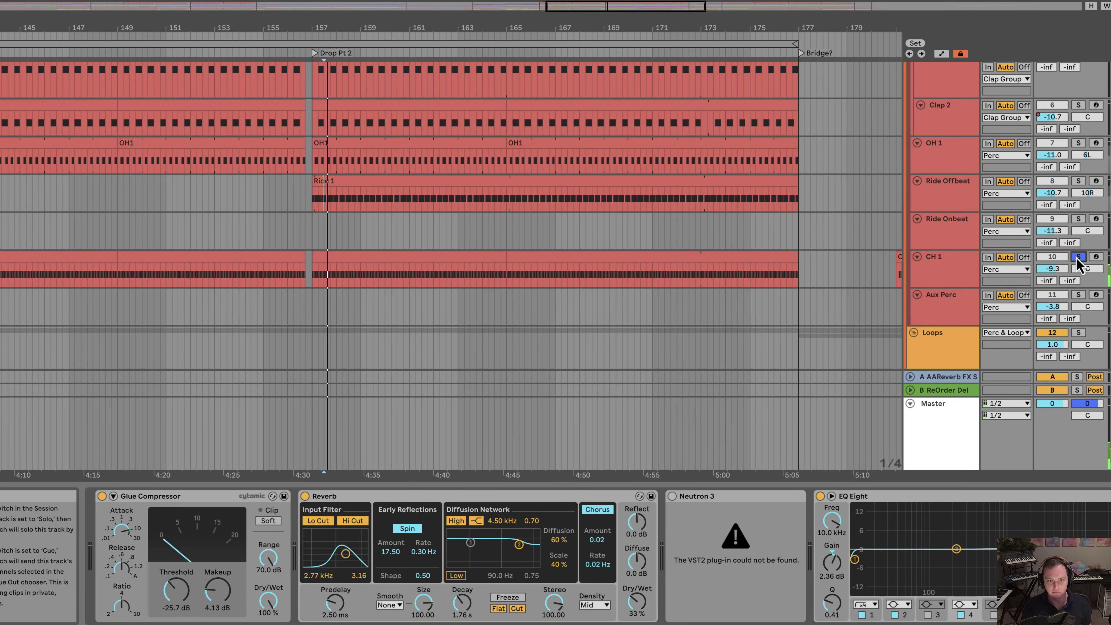
click(960, 275)
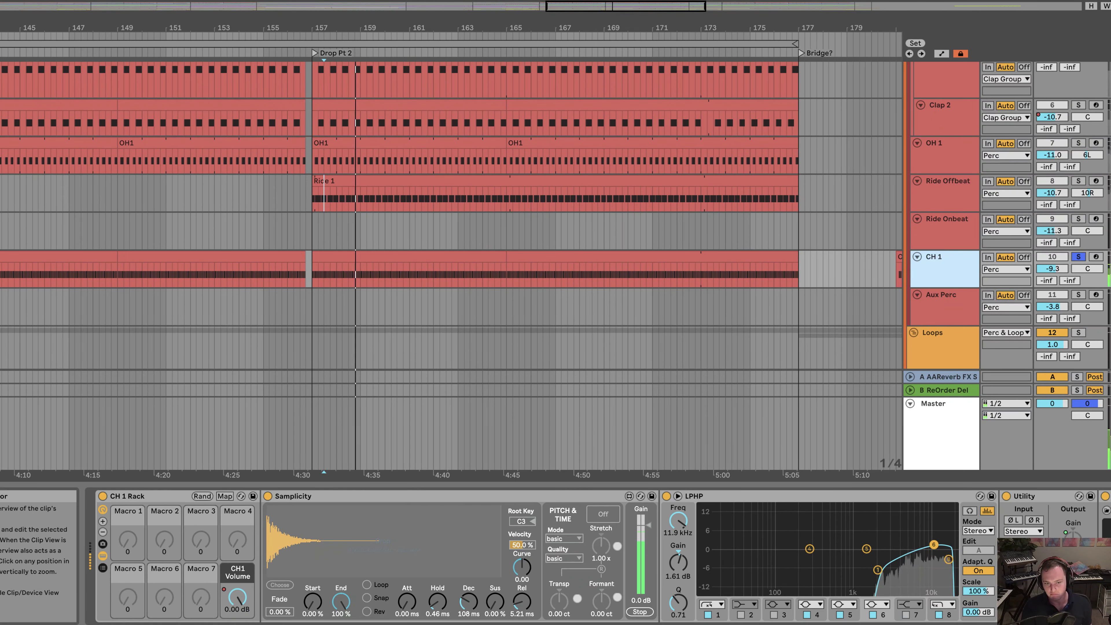
key(shift+Tab)
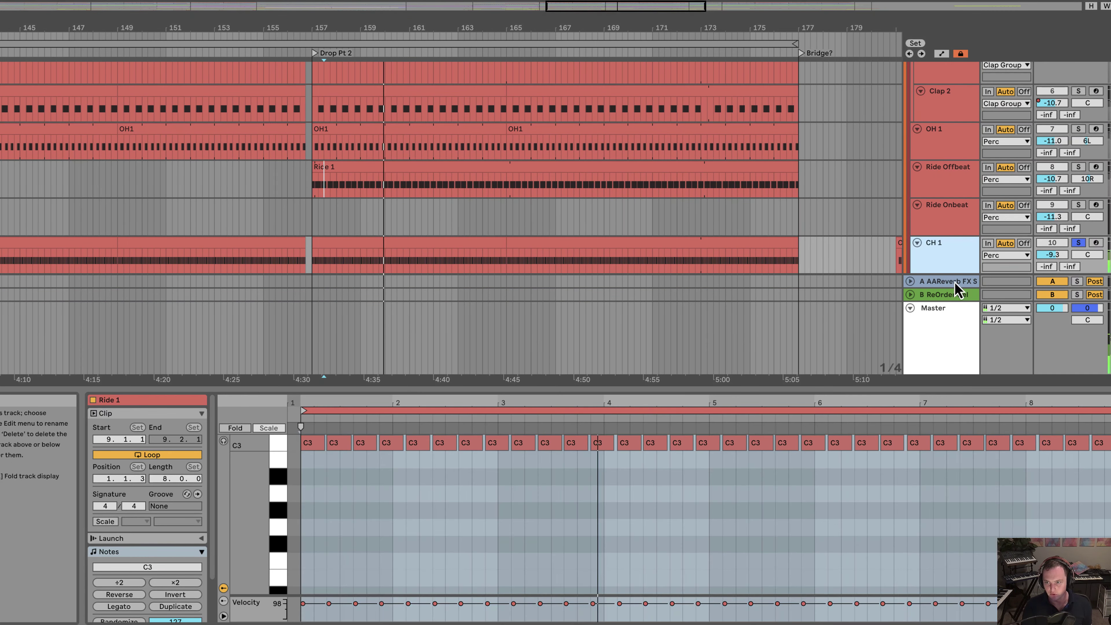
key(shift+Tab)
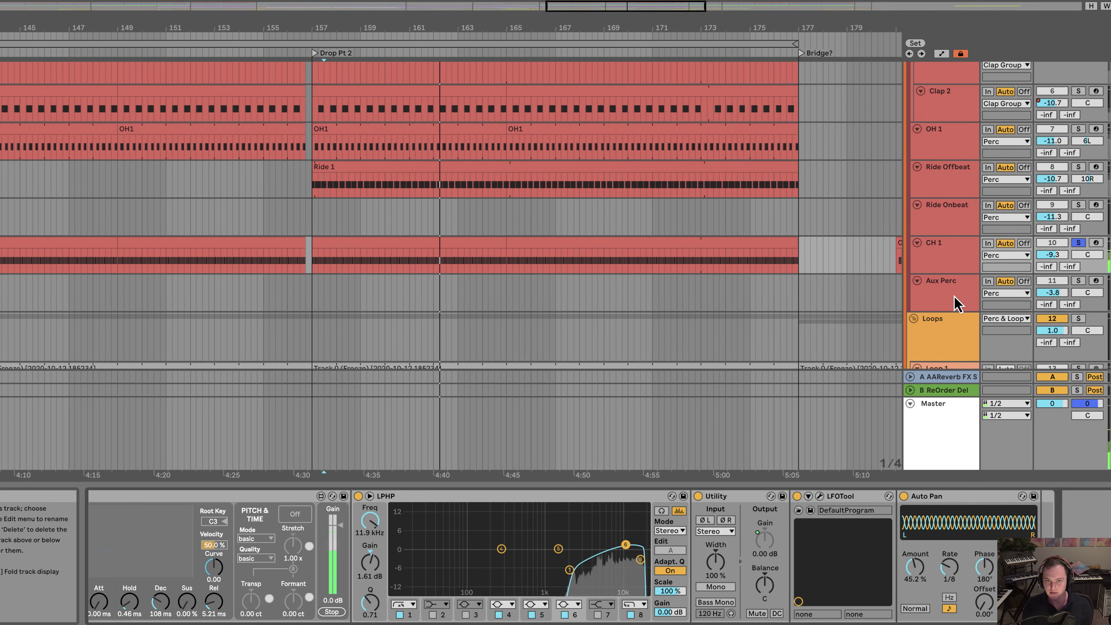
Step: Add Ride Offbeat, OH 1, Clap 2 and Clap 1 to the CH 1 solo while Drop Pt 2 plays
scroll(954, 303, down, 2)
click(1079, 118)
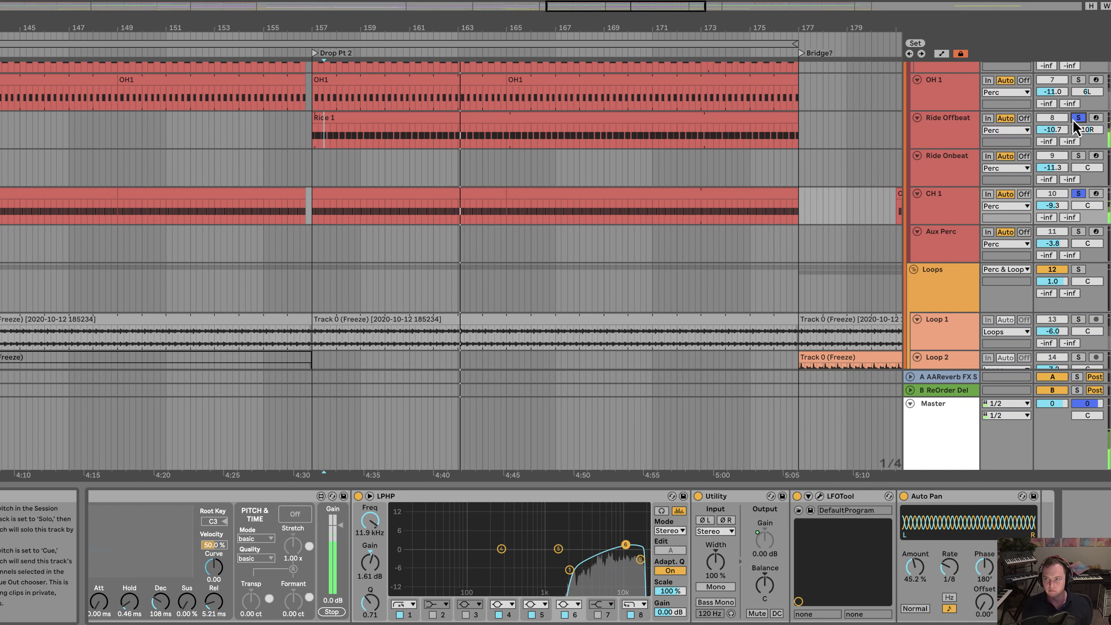
click(1076, 85)
scroll(1047, 153, up, 6)
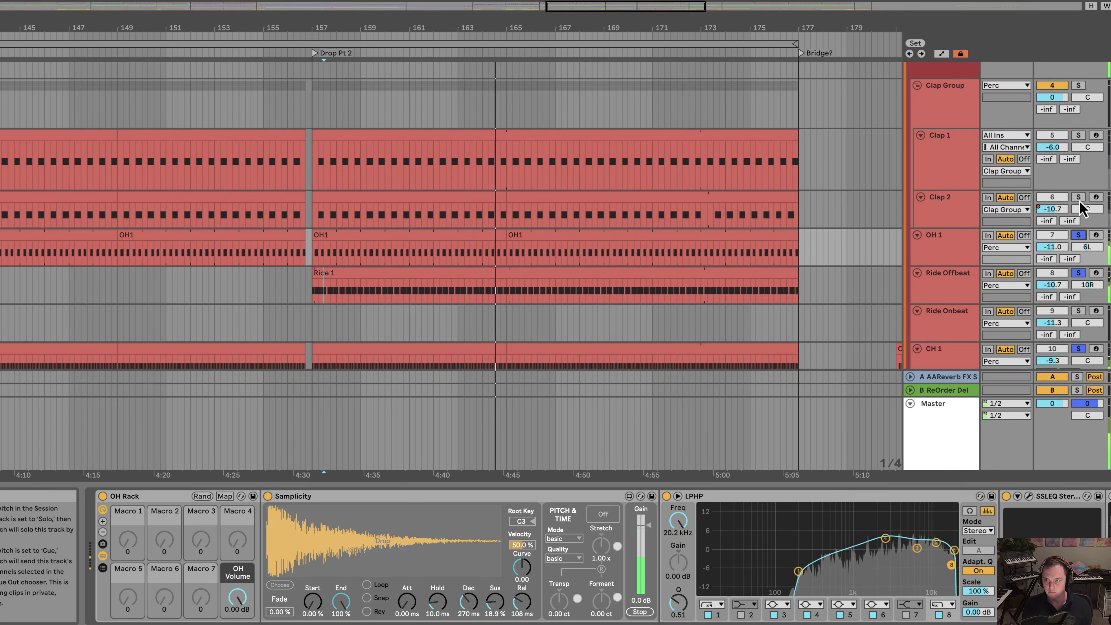
click(1078, 197)
click(1078, 135)
Step: Audition the whole Perc & Loops group, then solo Loop 1 alone from Drop Pt 2 and view its device chain
scroll(1079, 135, up, 5)
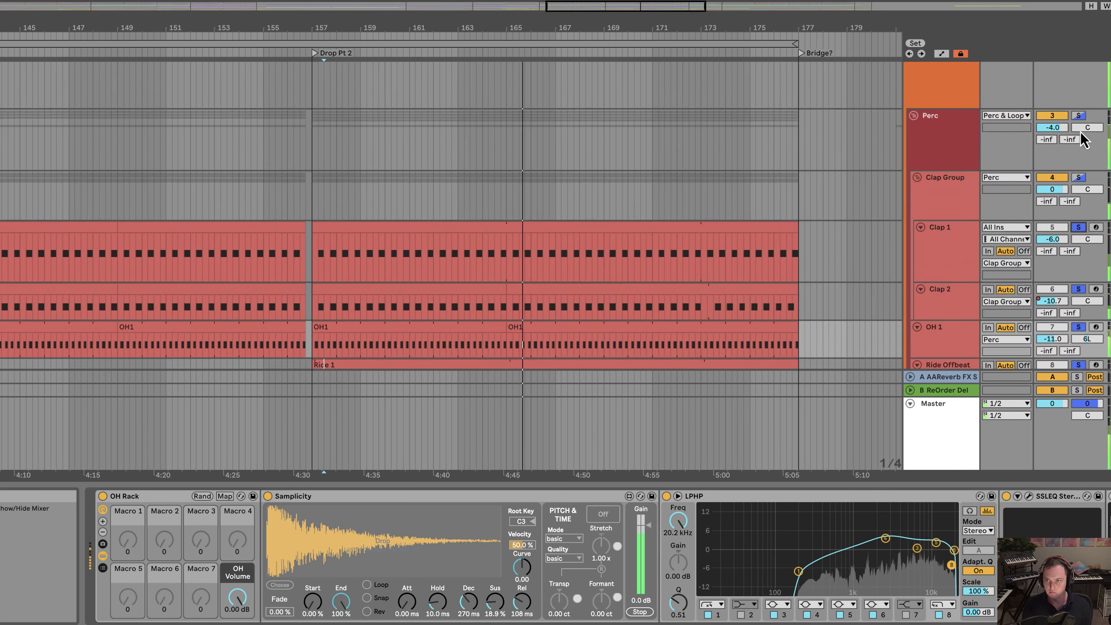
click(1078, 81)
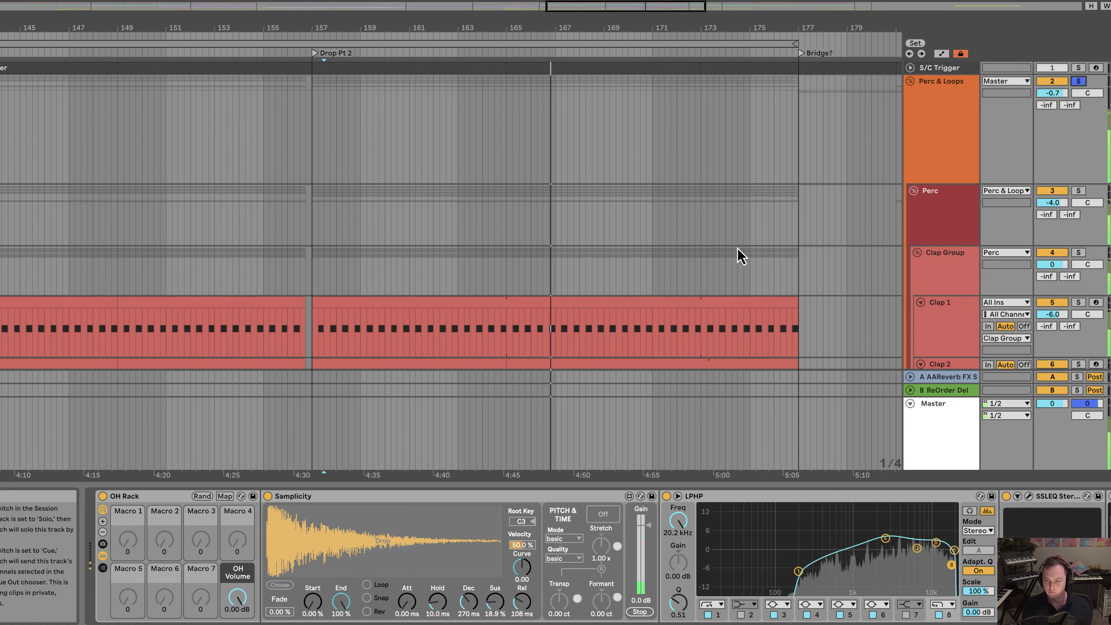
scroll(700, 267, down, 5)
scroll(651, 285, down, 8)
click(1078, 100)
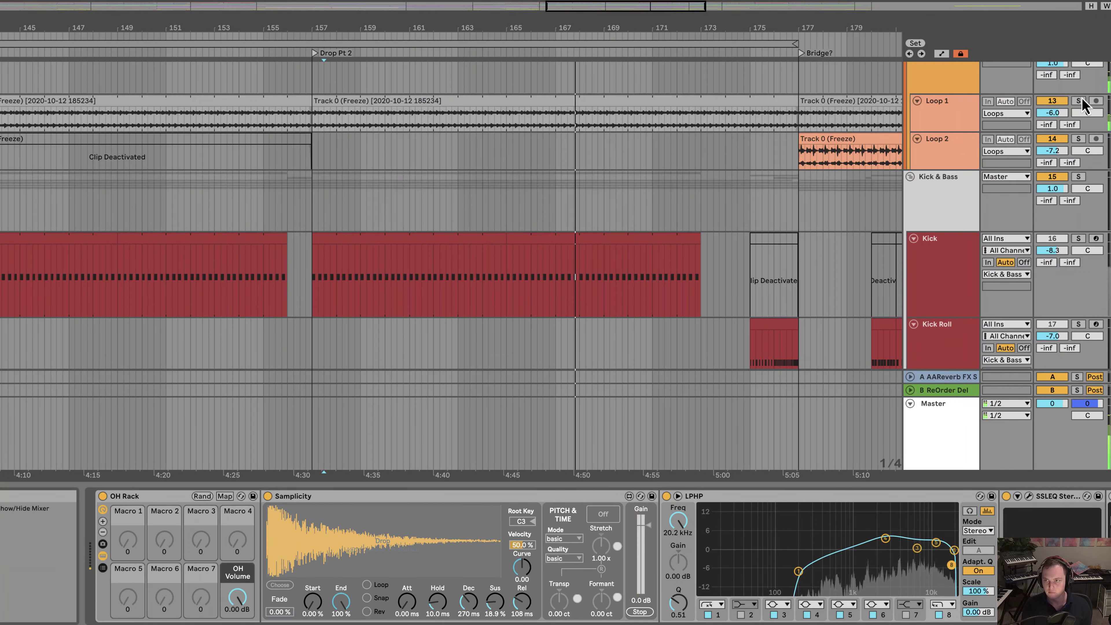
click(920, 119)
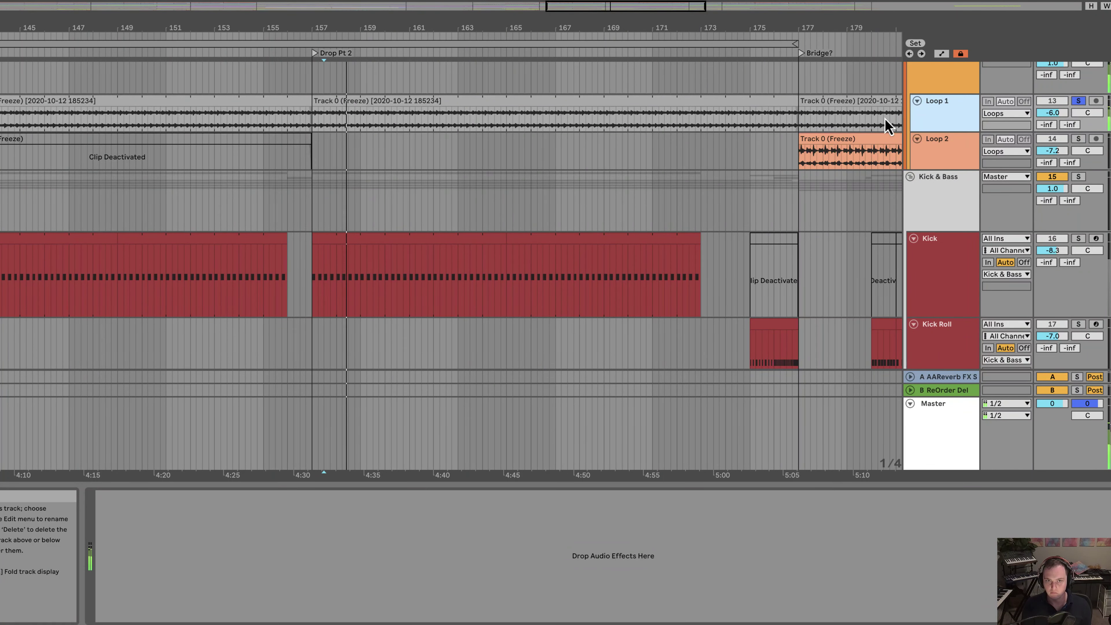
Step: Audition Loop 2 alone from just before the Bridge? marker, view its device chain, and clear its solo
click(481, 105)
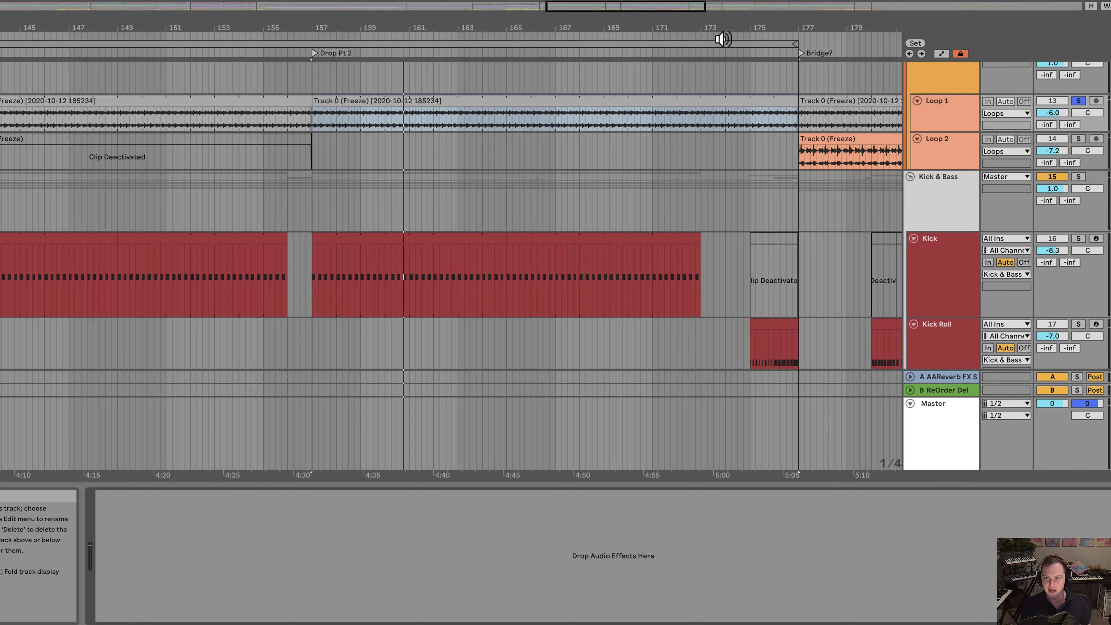
mouse_move(737, 30)
mouse_down()
mouse_move(579, 30)
mouse_move(578, 116)
mouse_up()
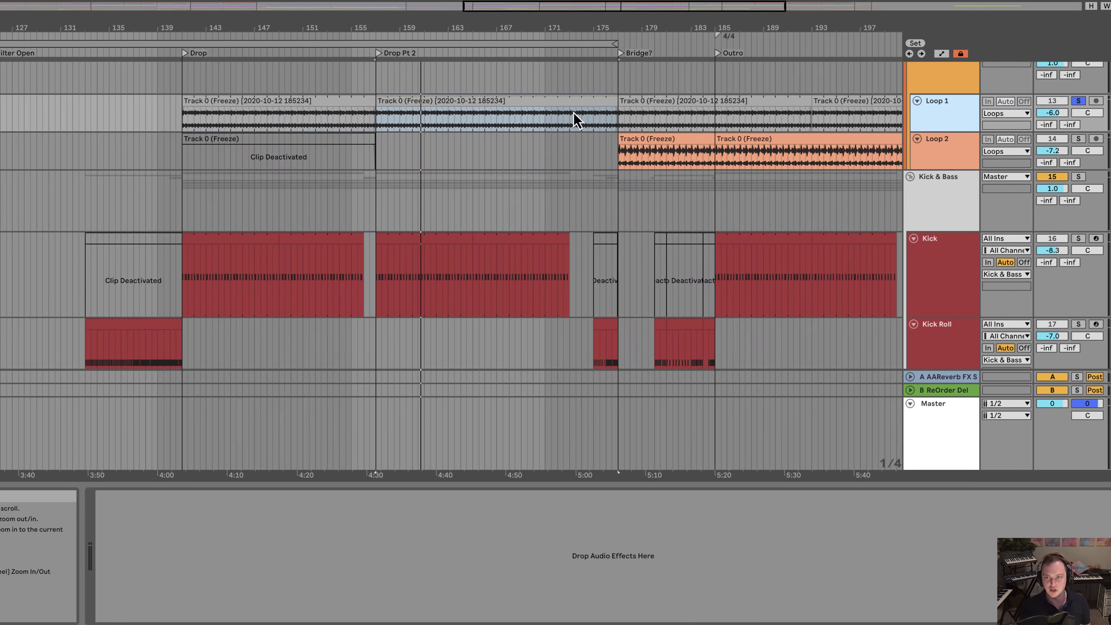
click(612, 163)
key(space)
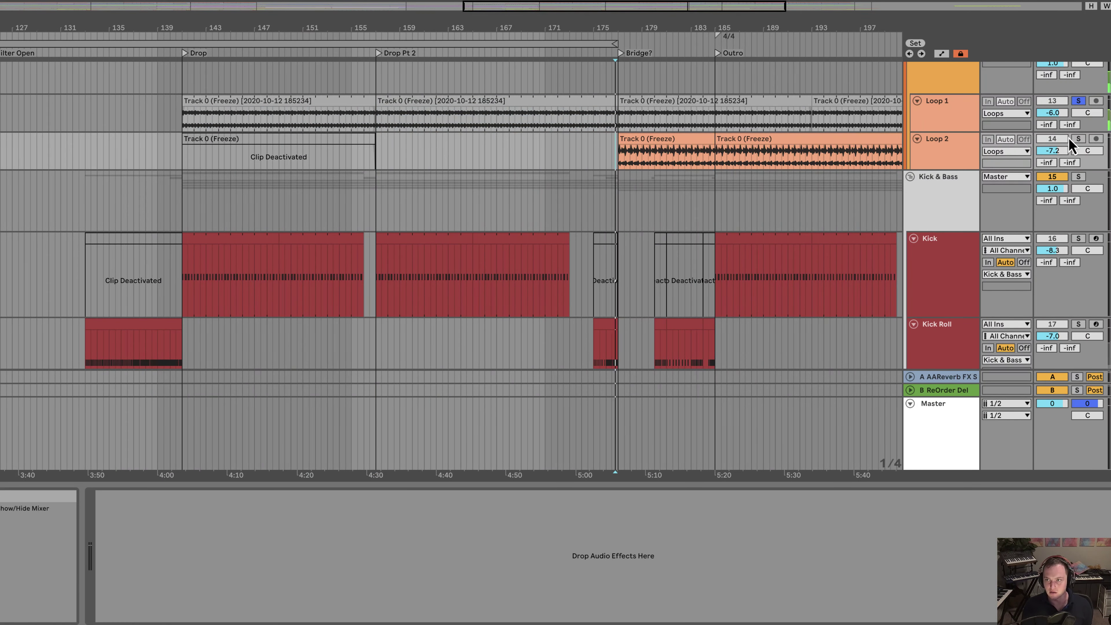
click(1076, 101)
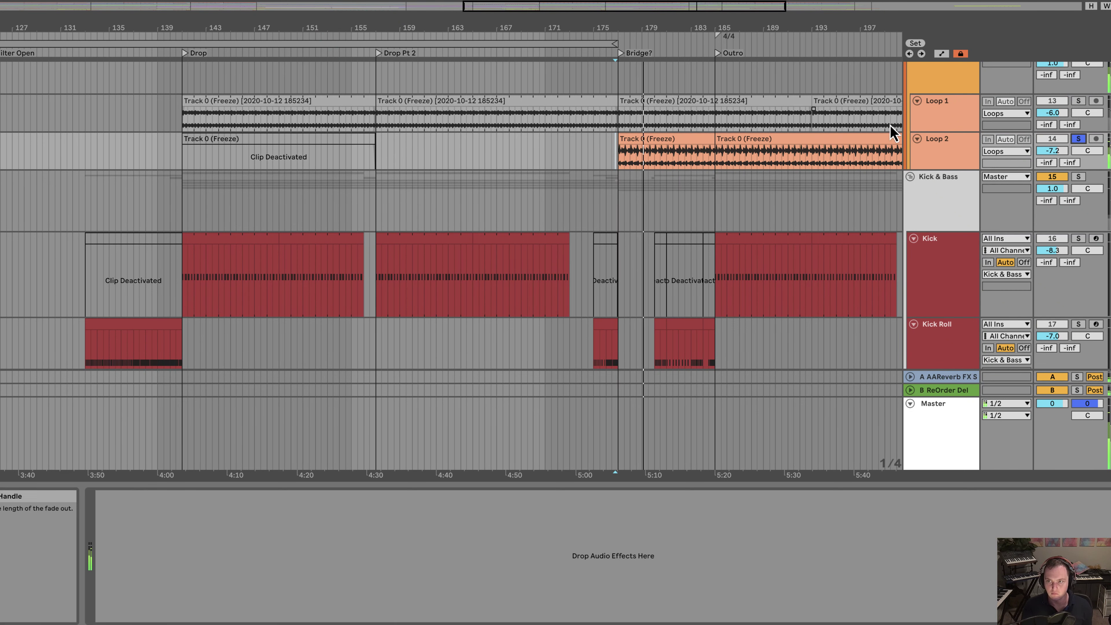
drag(517, 35, 517, 27)
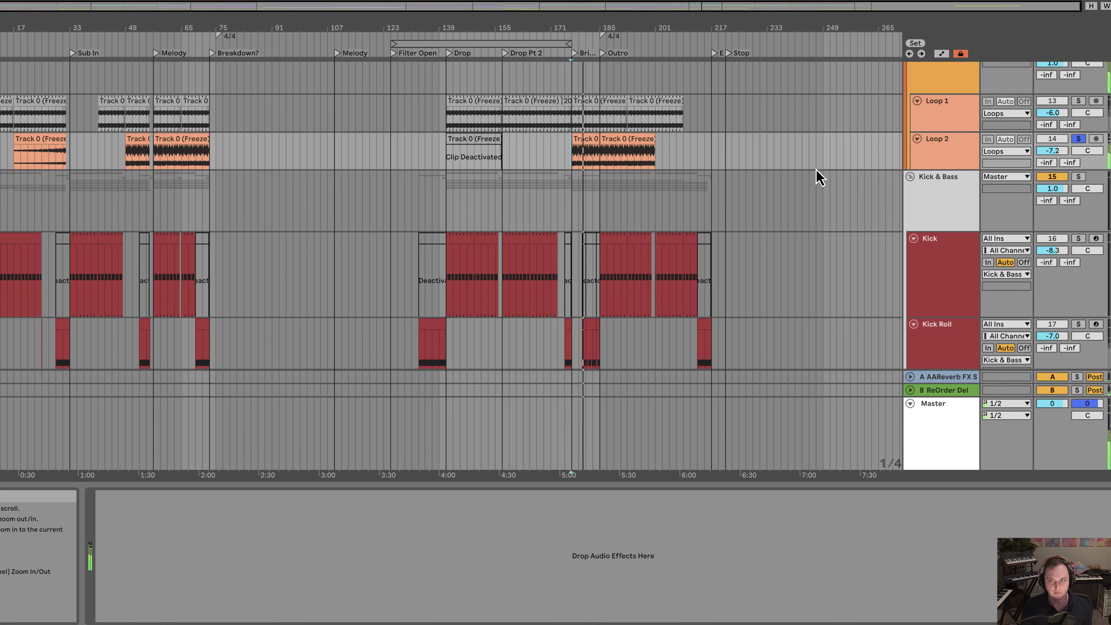
click(267, 164)
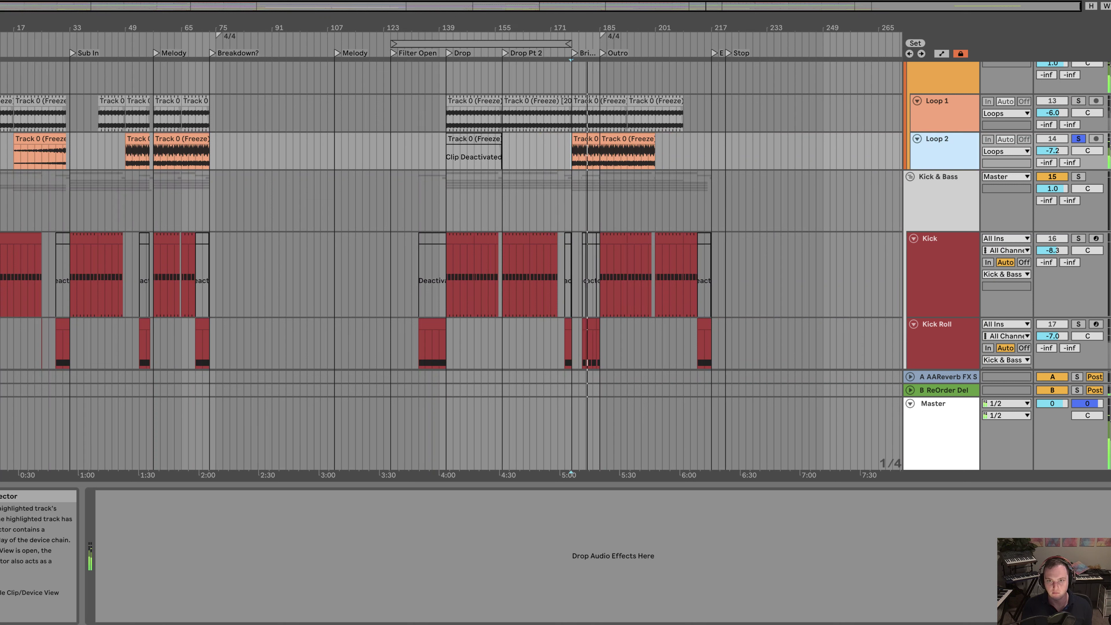
click(1078, 139)
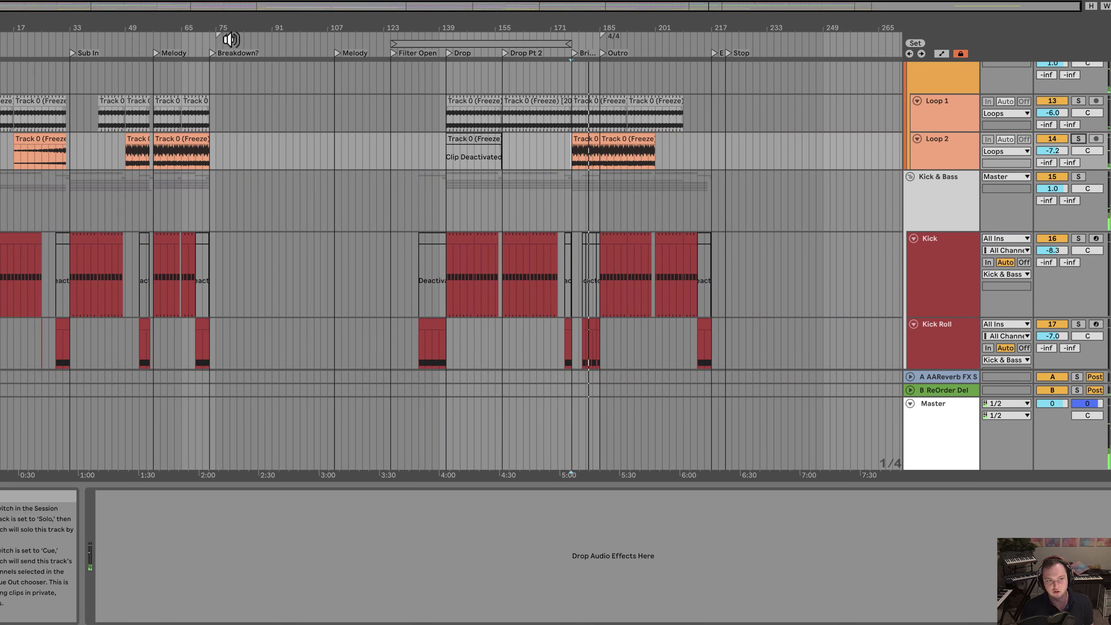
Step: Look over the kick, bass and Atmos Group tracks across the whole arrangement
scroll(528, 161, down, 10)
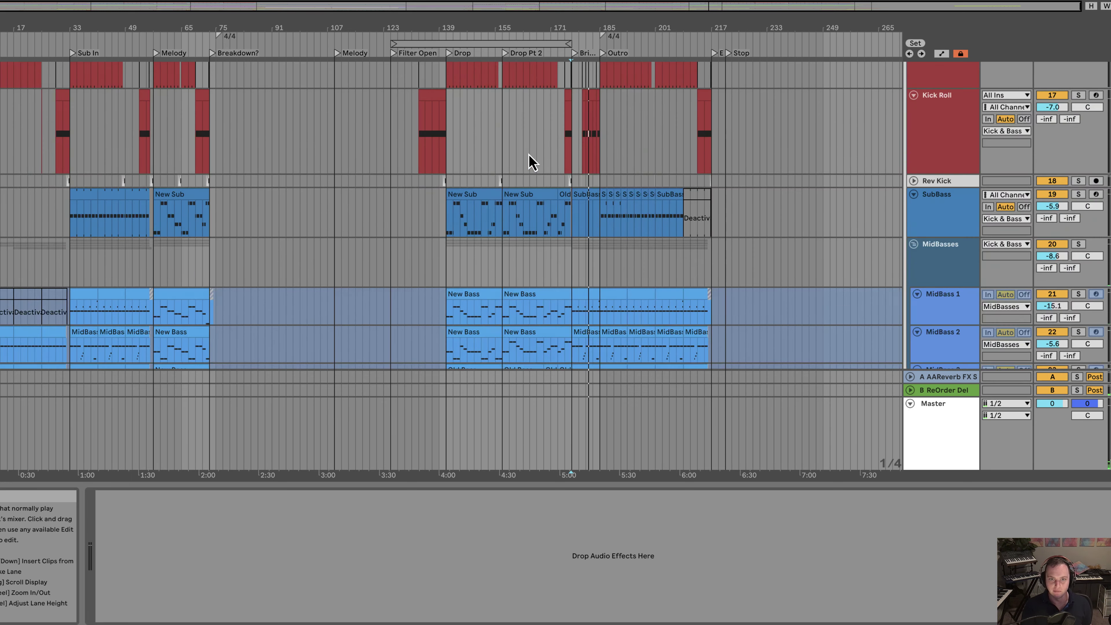
scroll(533, 157, down, 3)
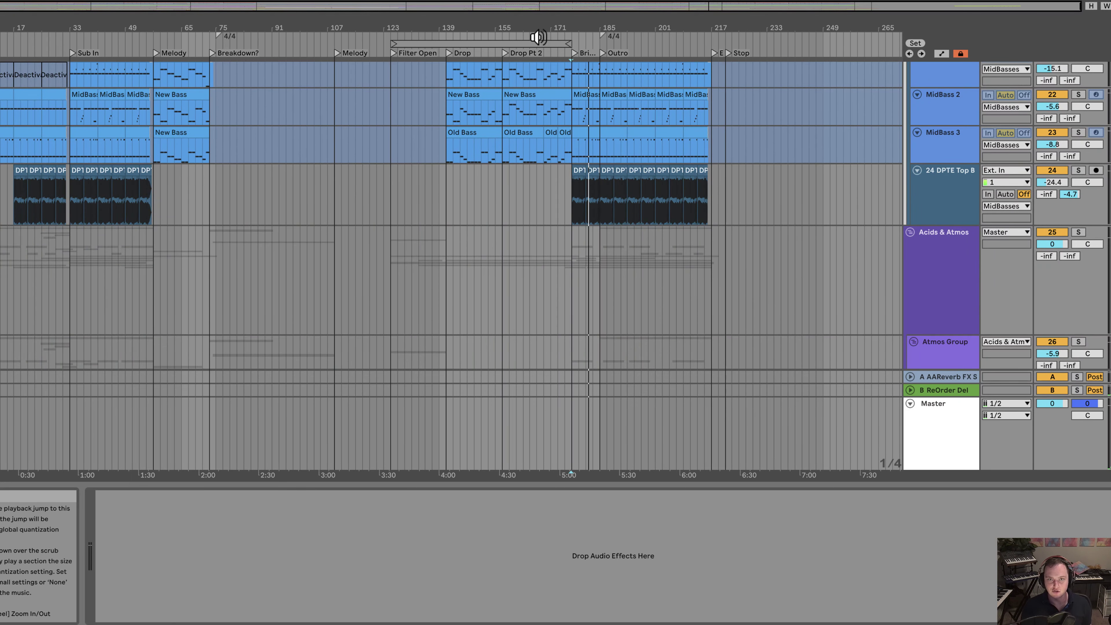
mouse_move(533, 35)
mouse_down()
mouse_move(533, 62)
mouse_move(513, 45)
mouse_up()
scroll(419, 323, down, 10)
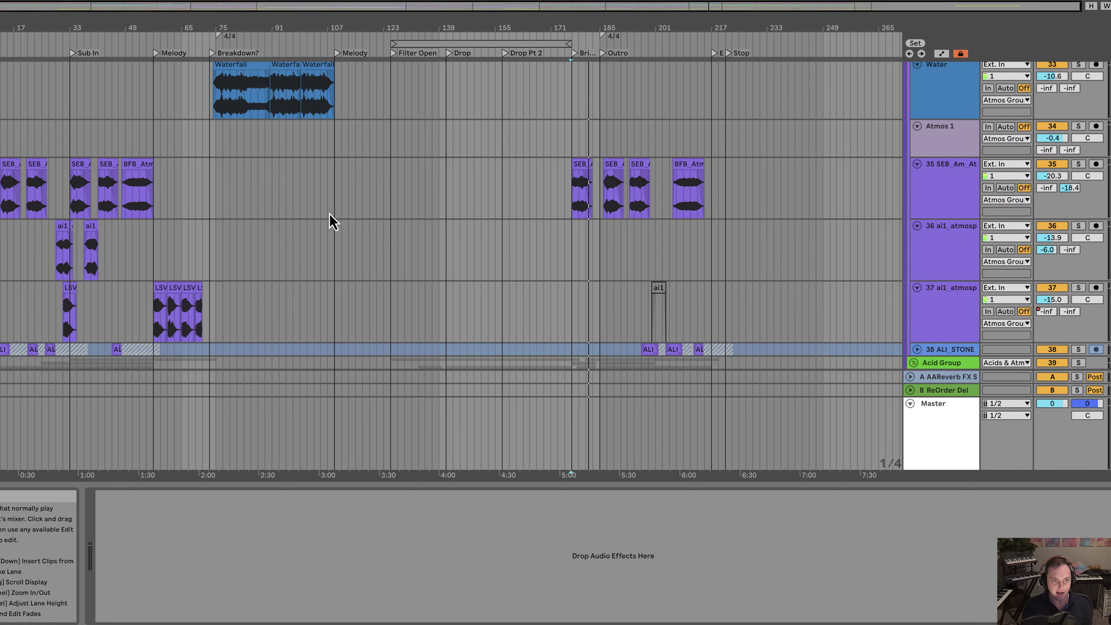
Step: Examine the acid, lead, piano, transition and fill tracks around Sub In to Breakdown?, down to the last group, and return to Perc & Loops
drag(87, 35, 431, 42)
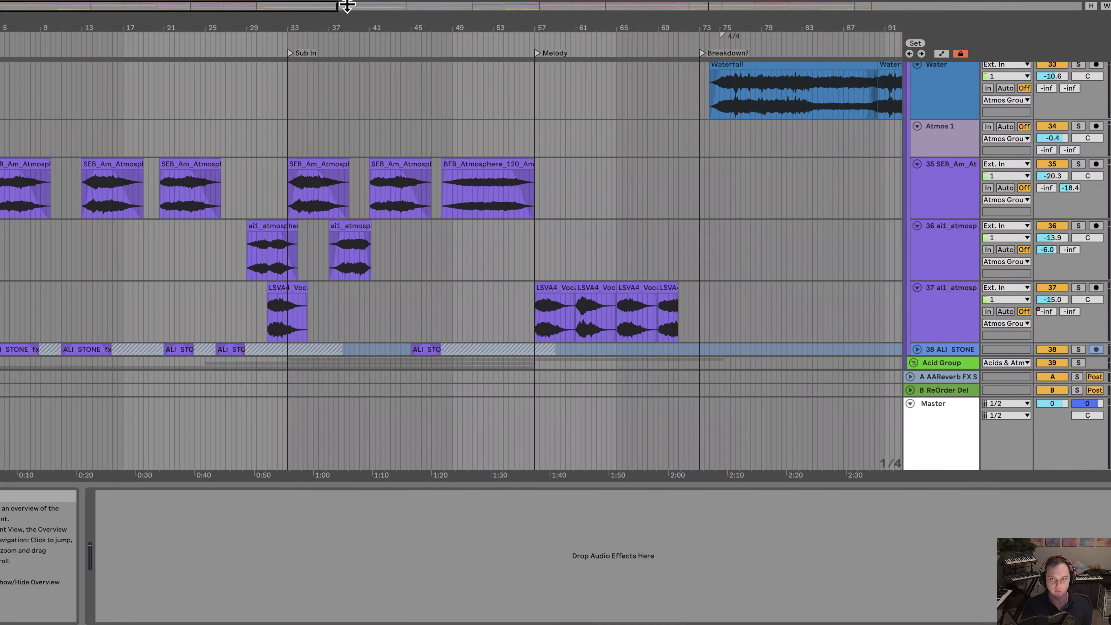
scroll(656, 145, down, 5)
scroll(210, 199, down, 15)
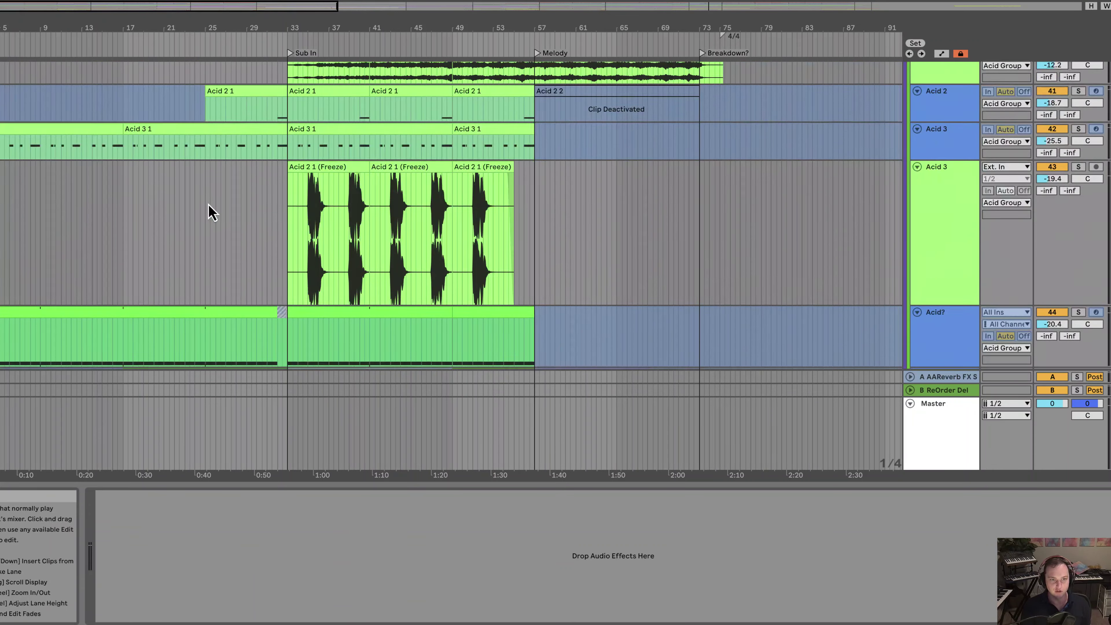
scroll(198, 221, down, 15)
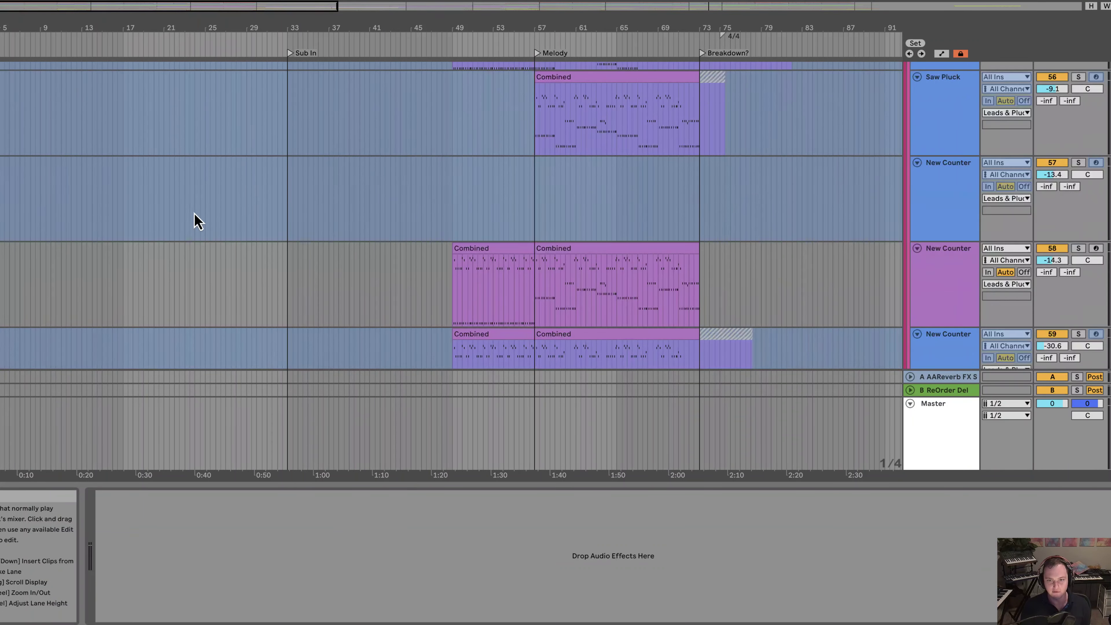
scroll(490, 238, down, 15)
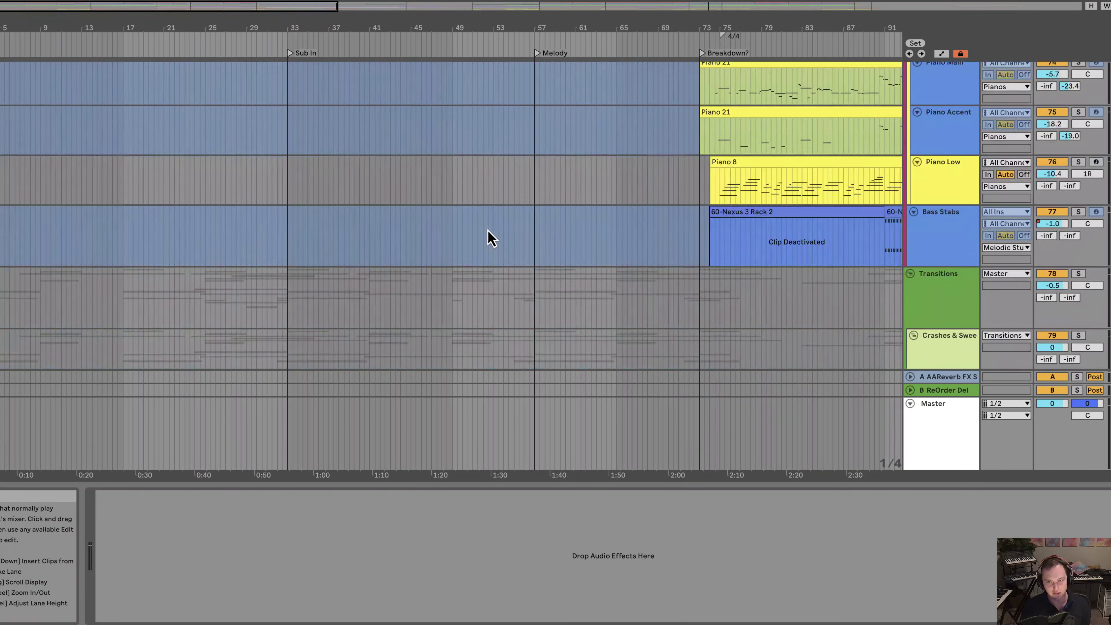
scroll(485, 230, down, 12)
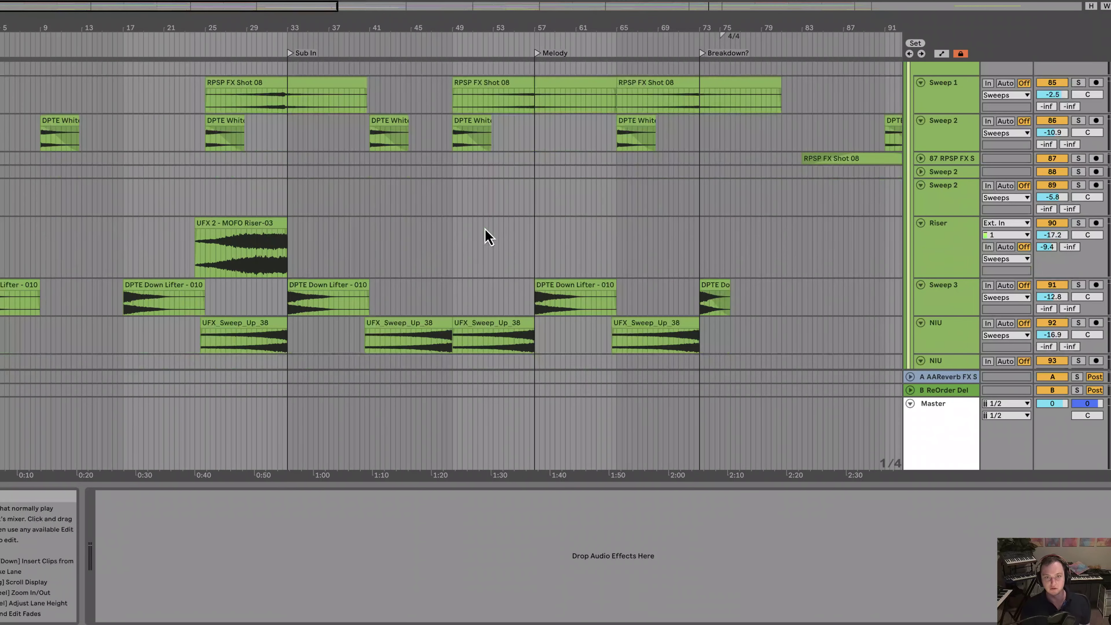
scroll(493, 208, down, 10)
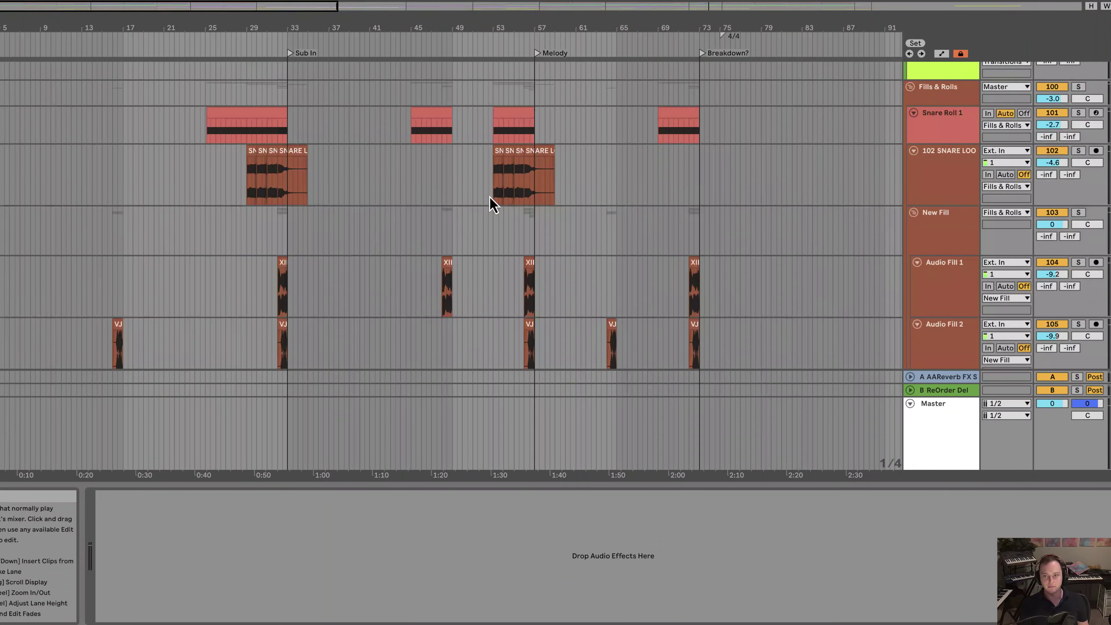
drag(599, 24, 599, 13)
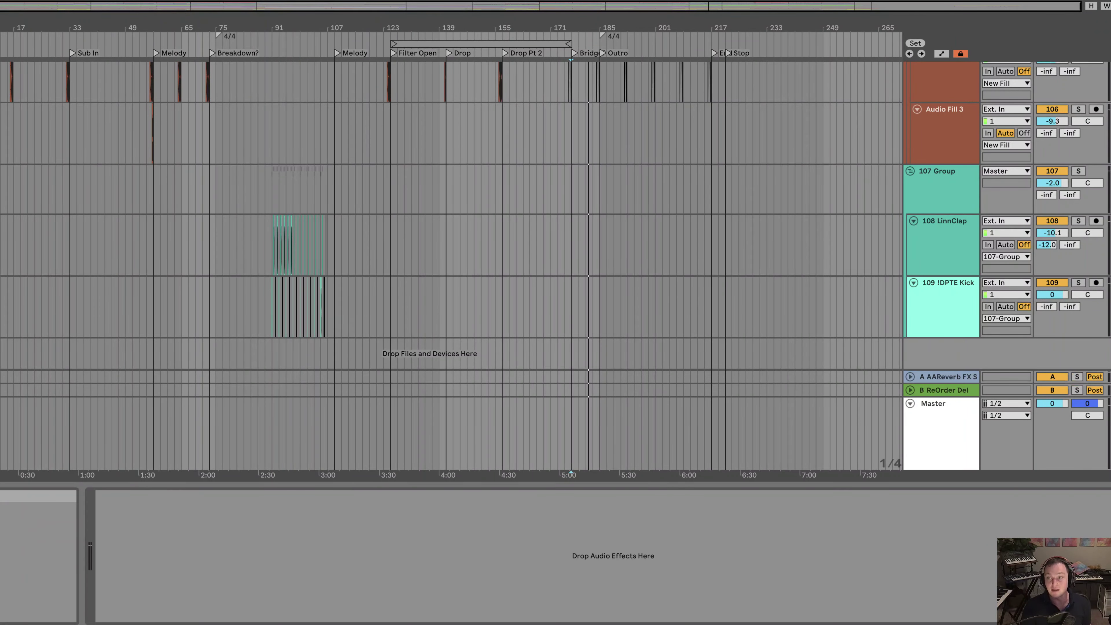
scroll(450, 214, up, 15)
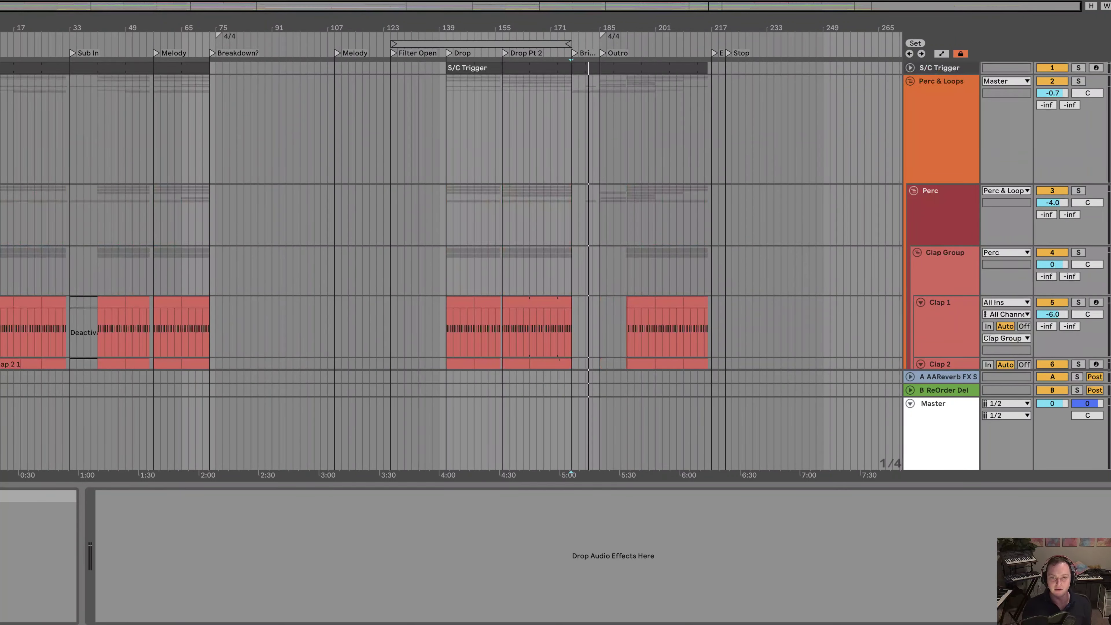
scroll(901, 149, up, 5)
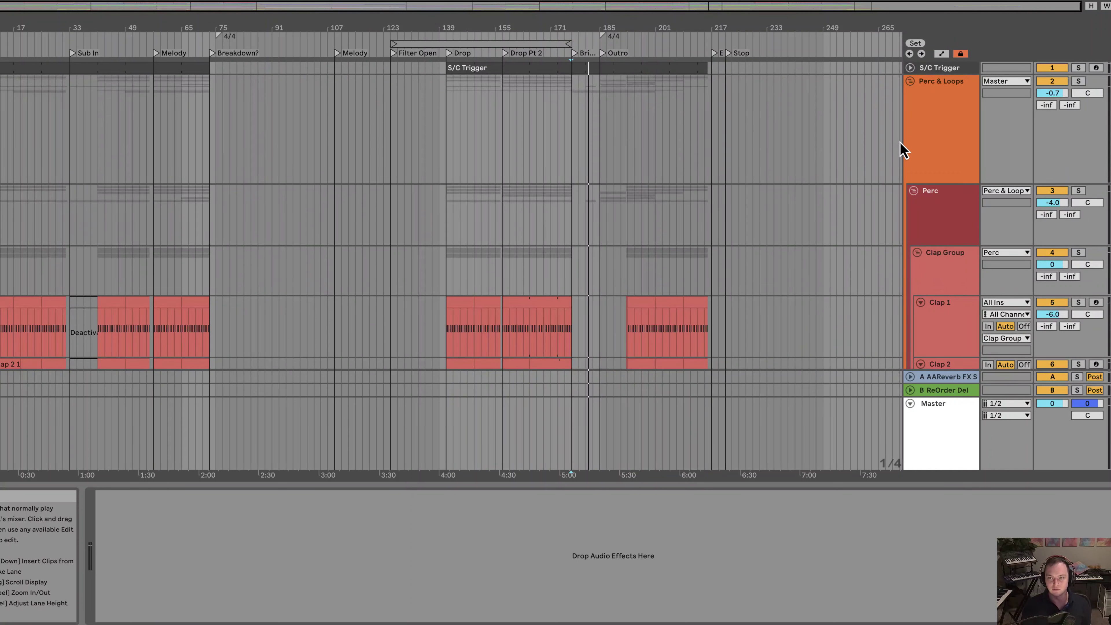